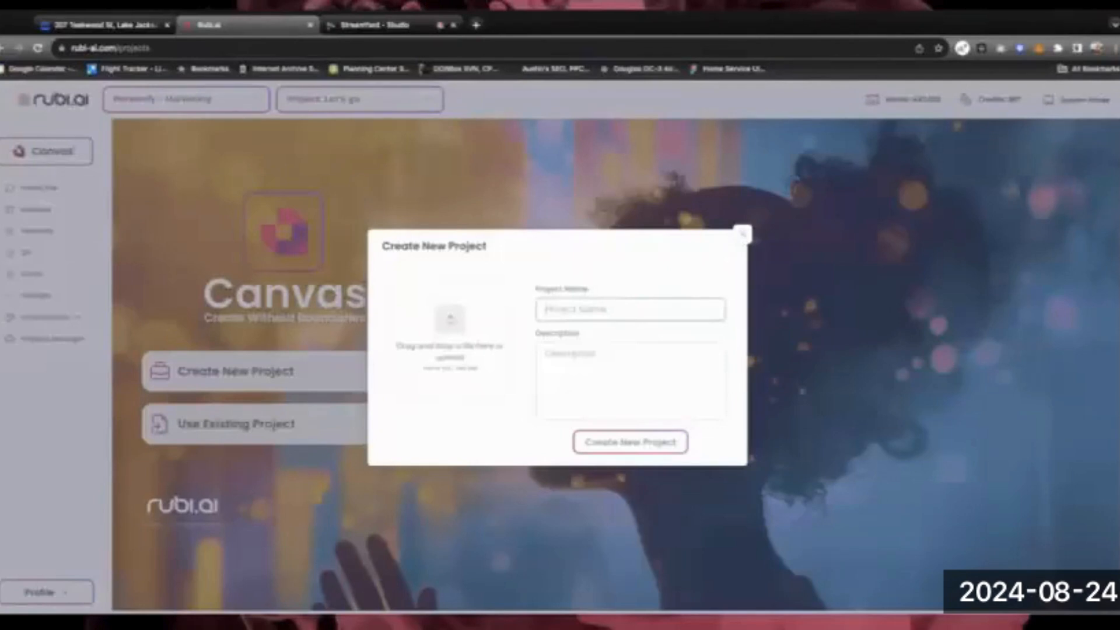
Create the project 'LJF Property' with a short house description
text(Let)
text( Proj)
text(erty)
click(588, 364)
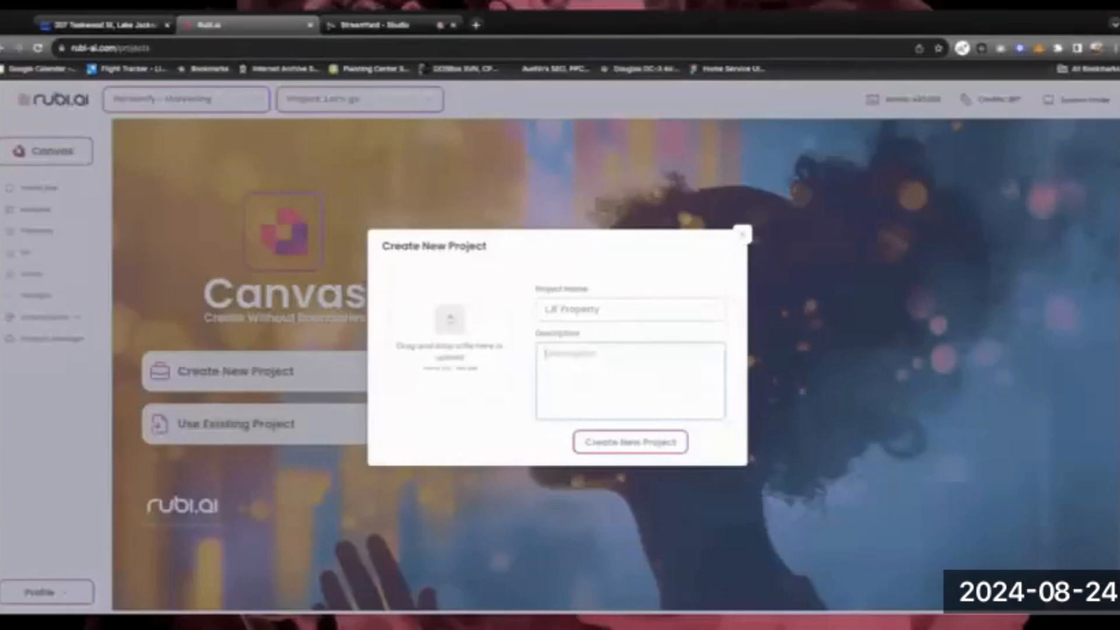
text(Airport Dr bag missed)
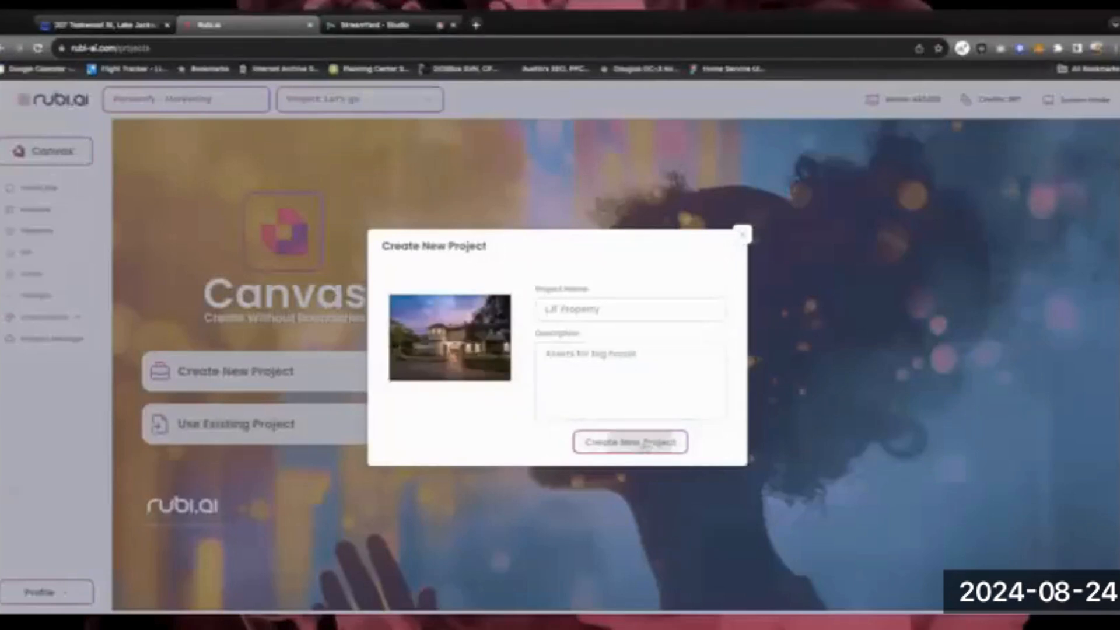
click(645, 444)
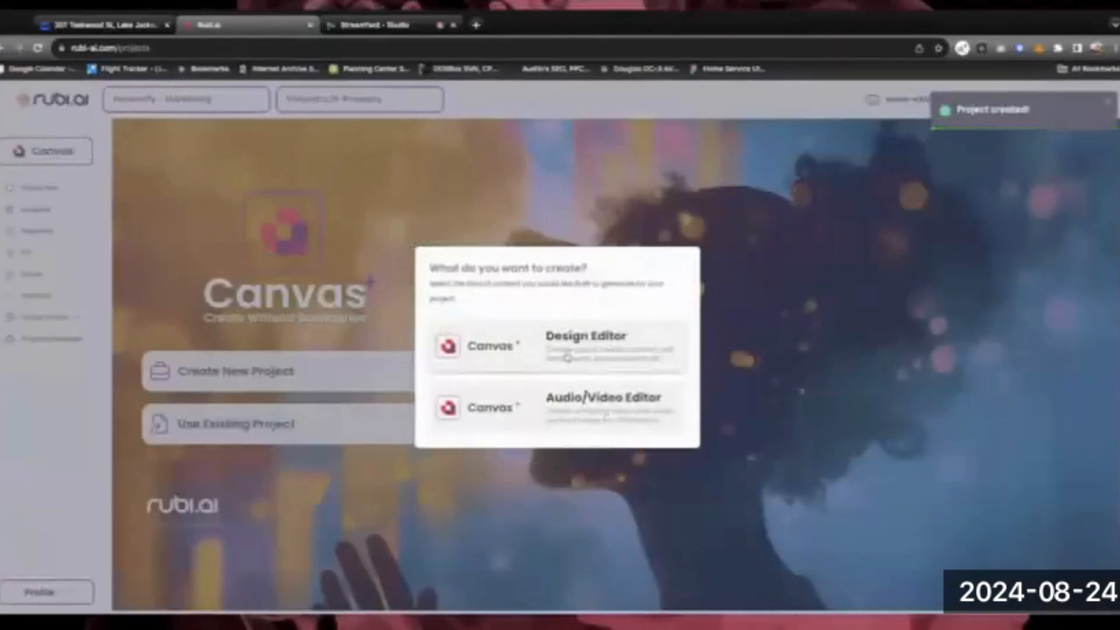
Start a blank Design Editor page and close the Page panel to reveal document settings
click(562, 350)
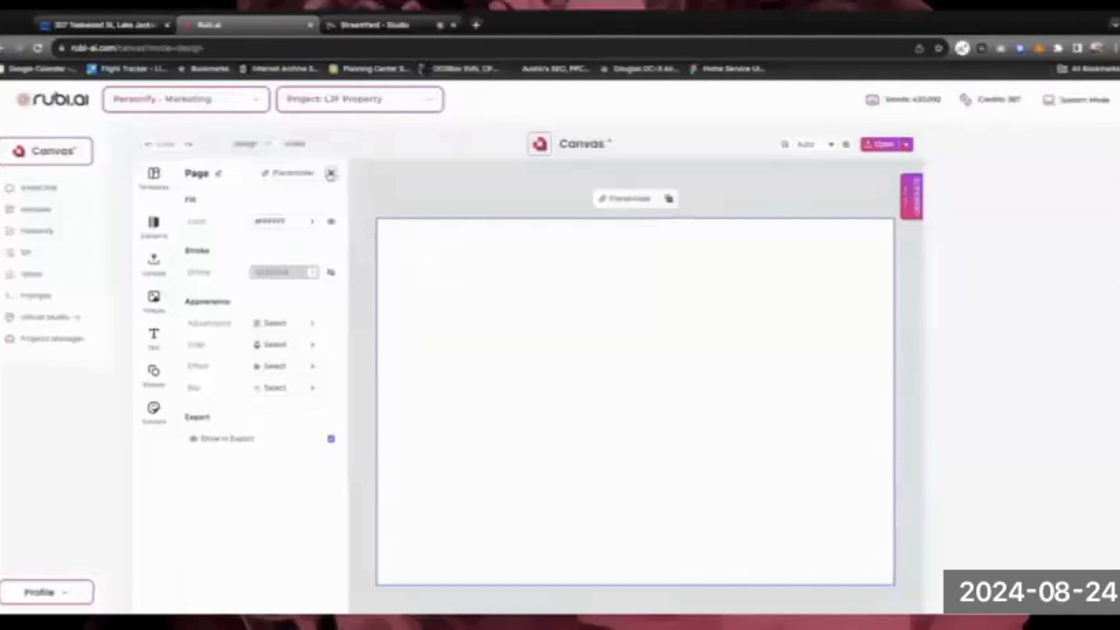
click(330, 174)
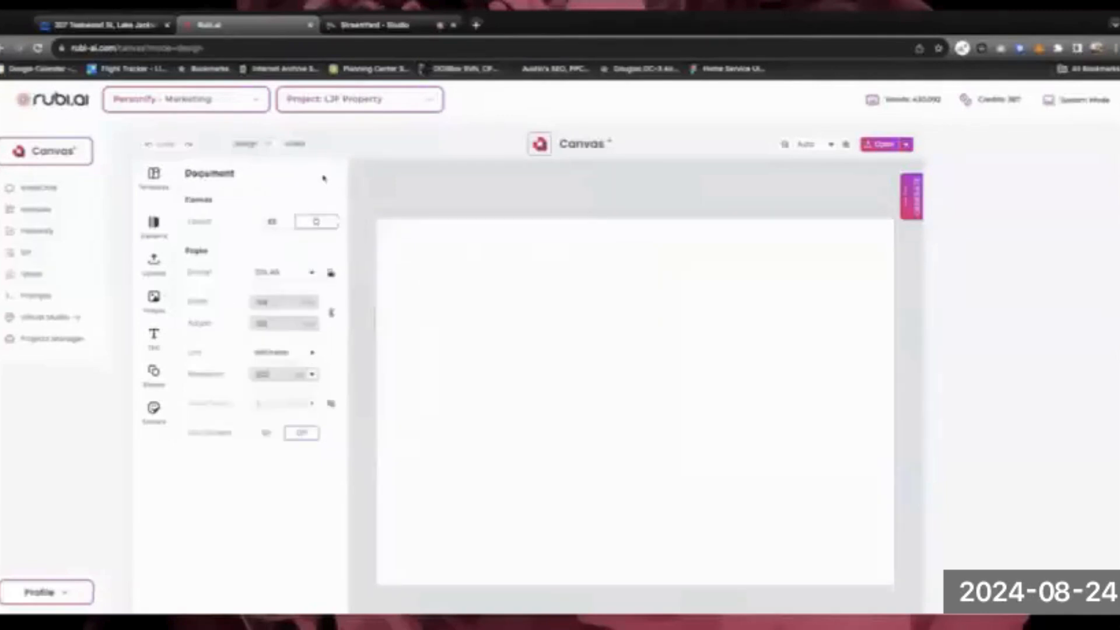
Set the page format to Instagram Photo and drop the house photo onto it
click(309, 275)
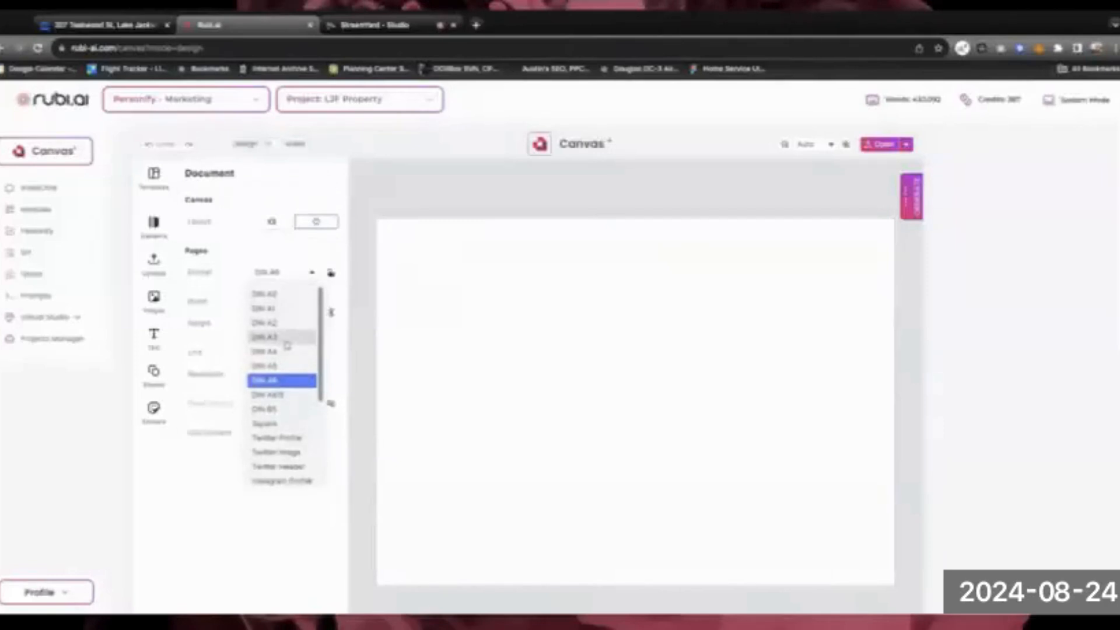
scroll(286, 306, down, 1)
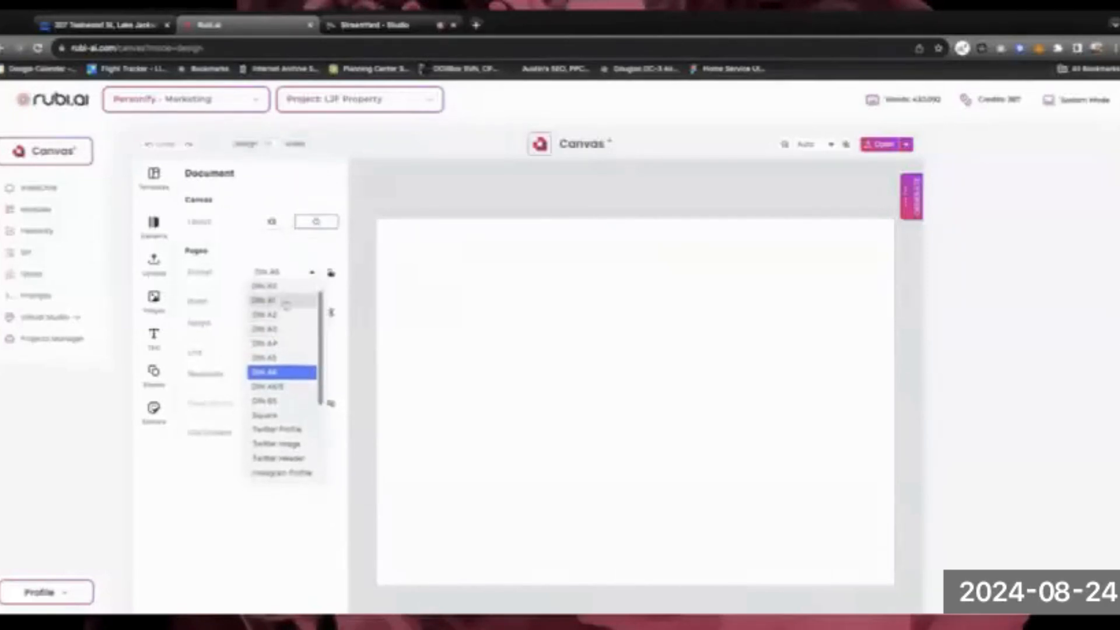
scroll(286, 304, down, 6)
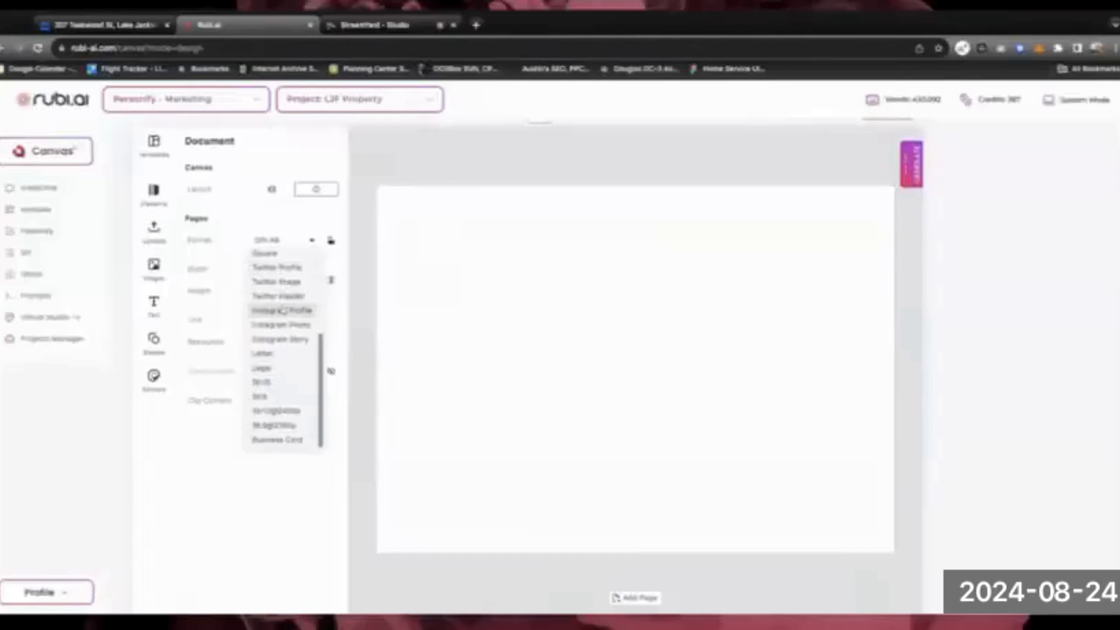
scroll(282, 310, up, 2)
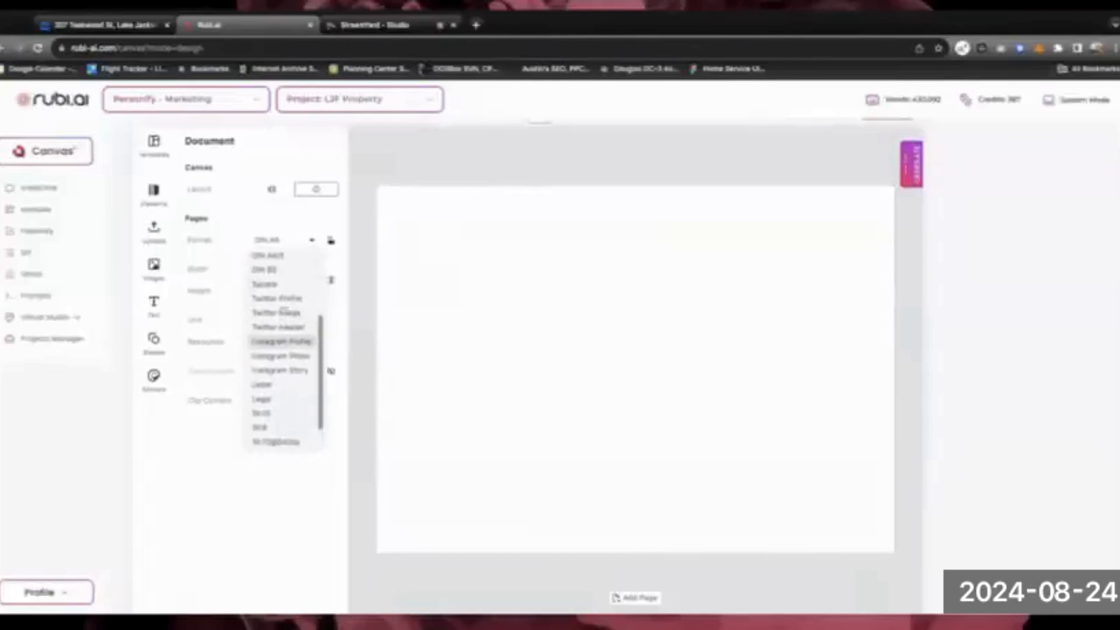
click(286, 358)
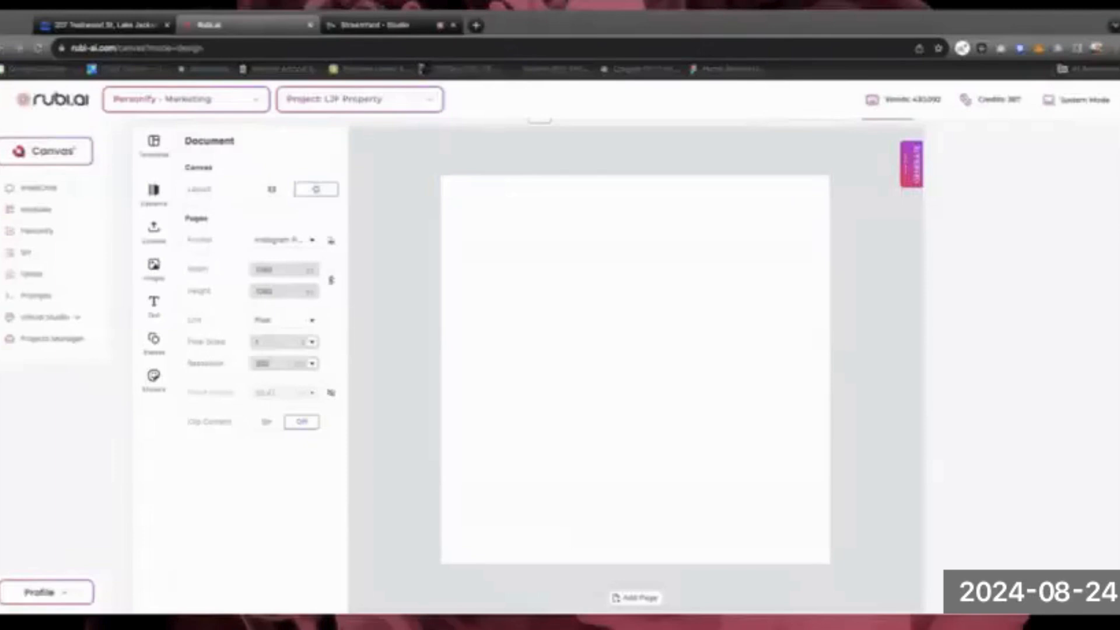
drag(409, 373, 635, 367)
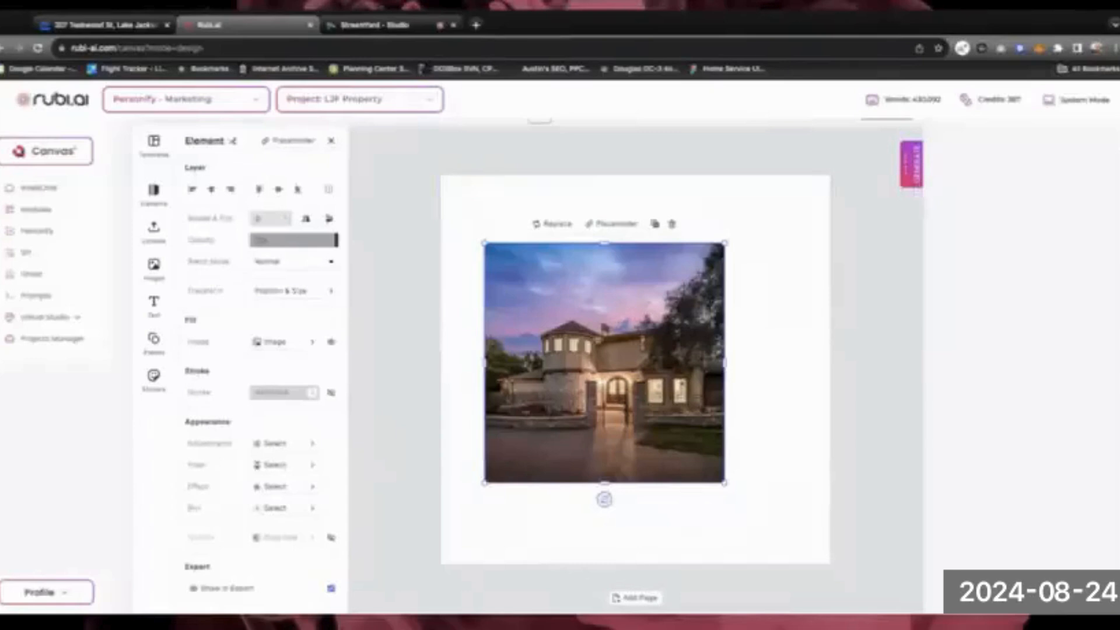
Move the house photo and enlarge it to cover the entire square page
drag(486, 259, 442, 340)
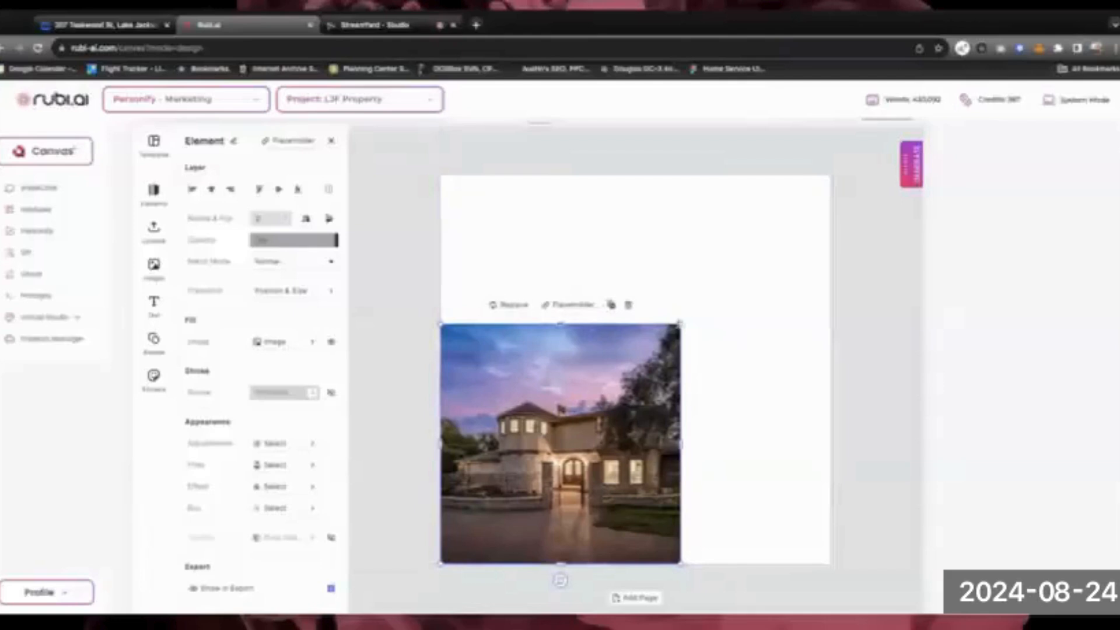
drag(682, 322, 833, 172)
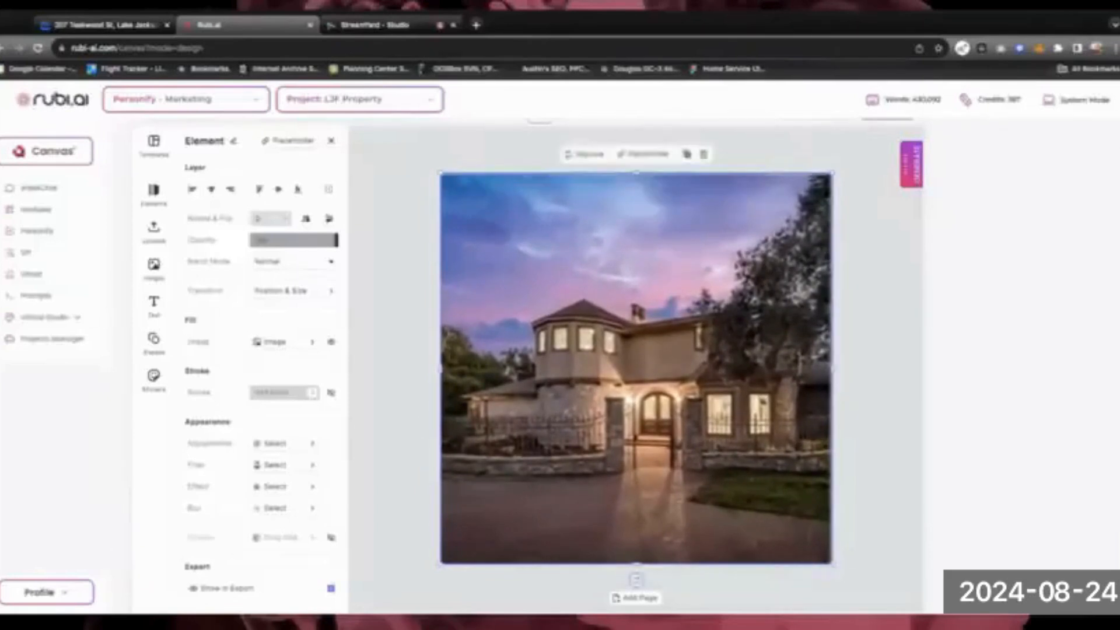
click(394, 286)
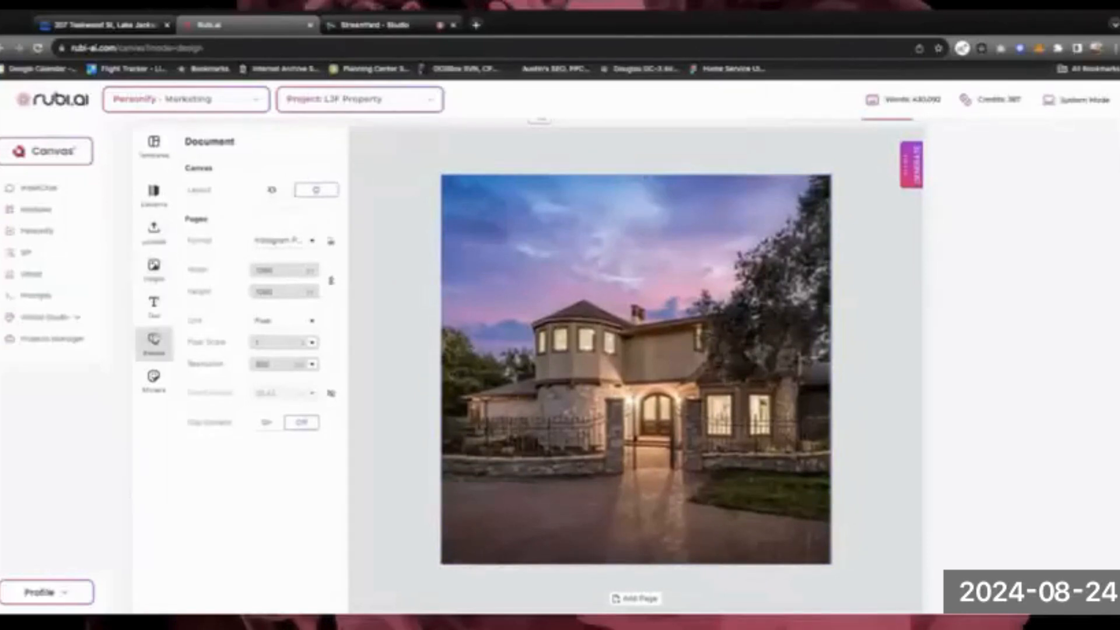
click(154, 341)
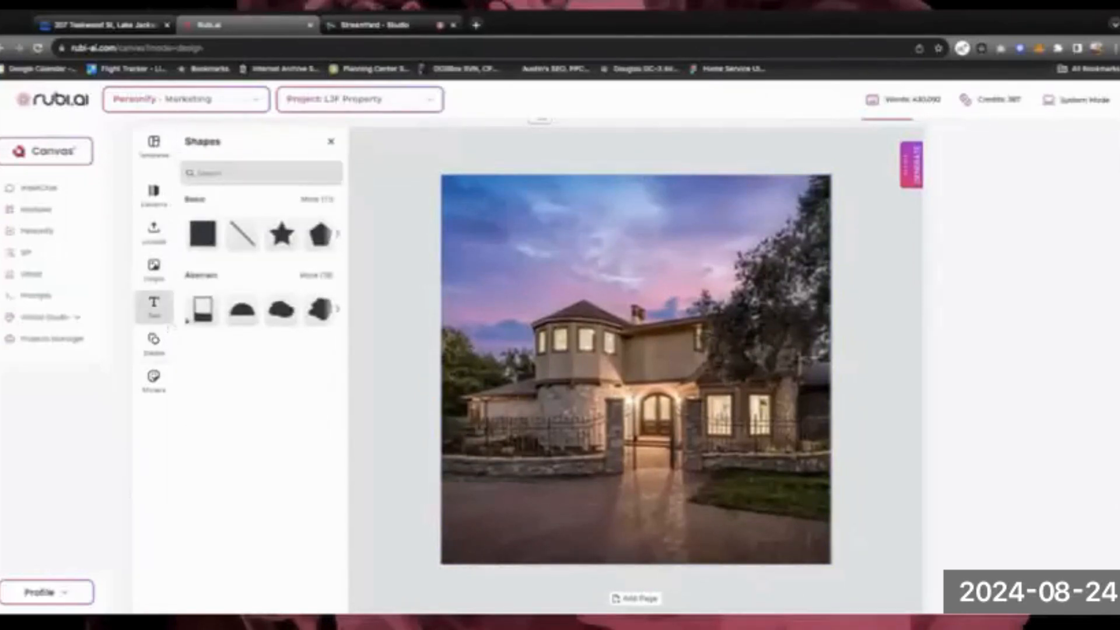
Add a black #000000 rectangle over the lower-left part of the house photo
scroll(239, 310, right, 2)
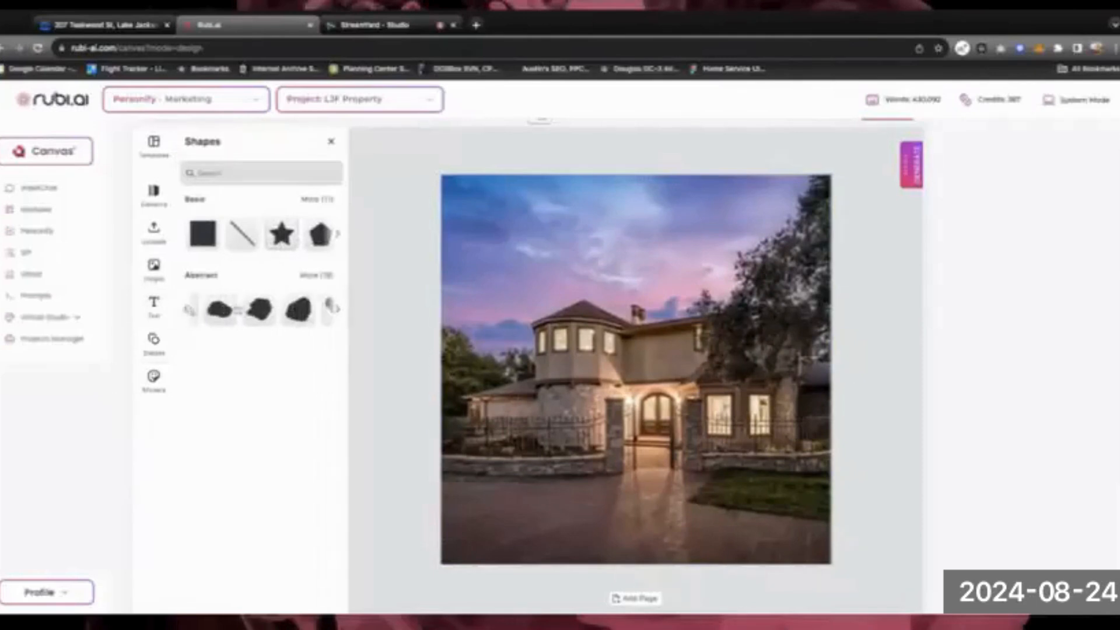
scroll(238, 310, right, 4)
scroll(240, 311, left, 5)
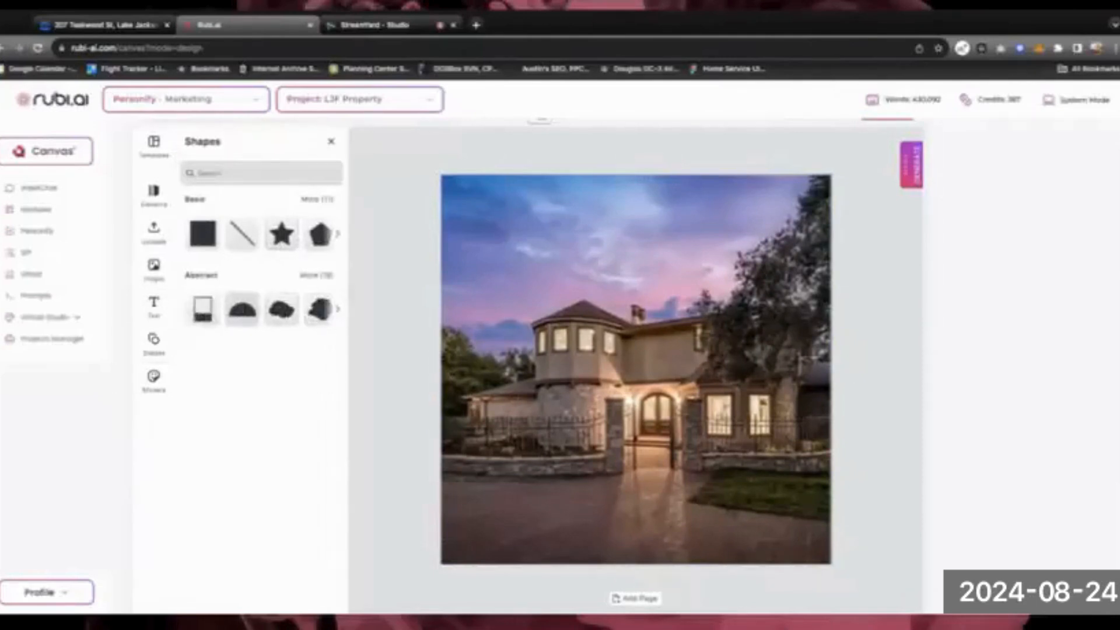
scroll(252, 234, right, 4)
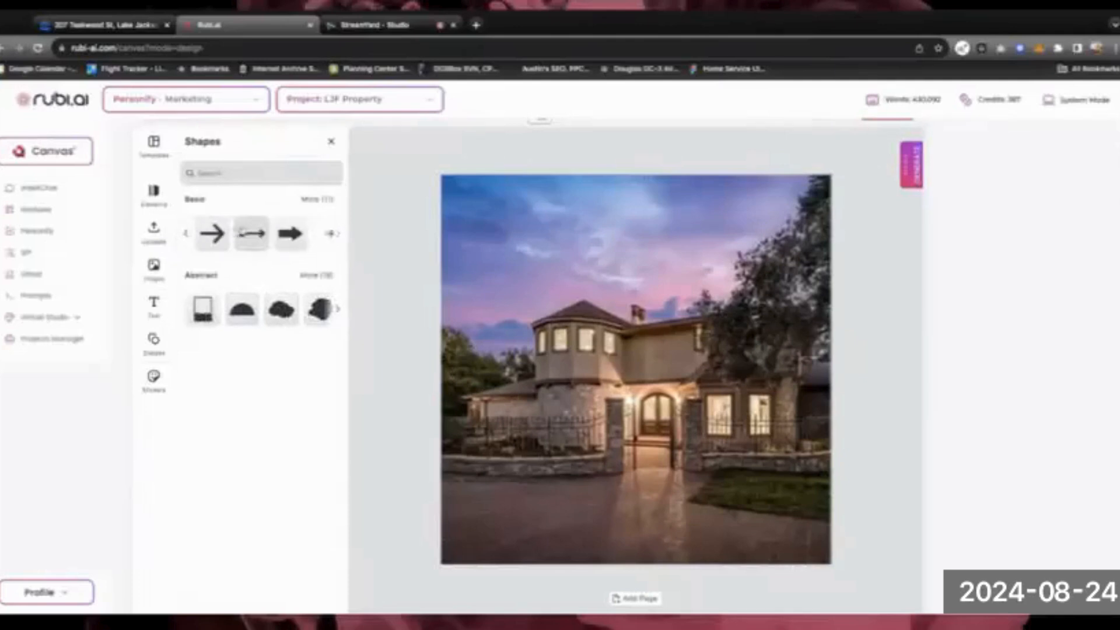
scroll(252, 233, left, 4)
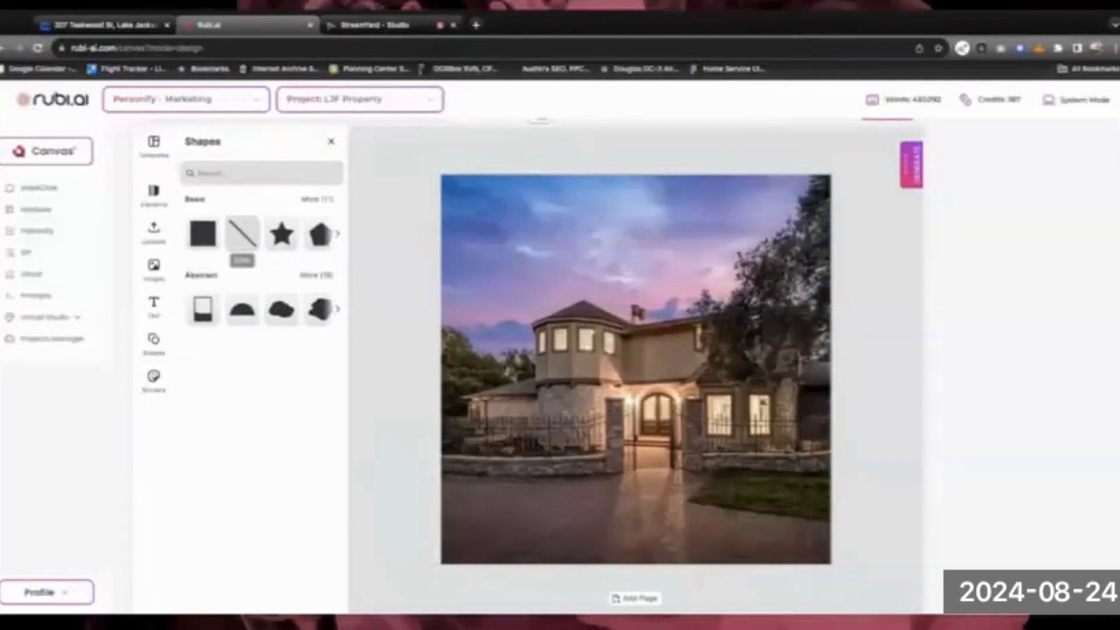
click(199, 235)
mouse_move(641, 398)
mouse_down()
mouse_move(533, 450)
mouse_move(653, 395)
mouse_up()
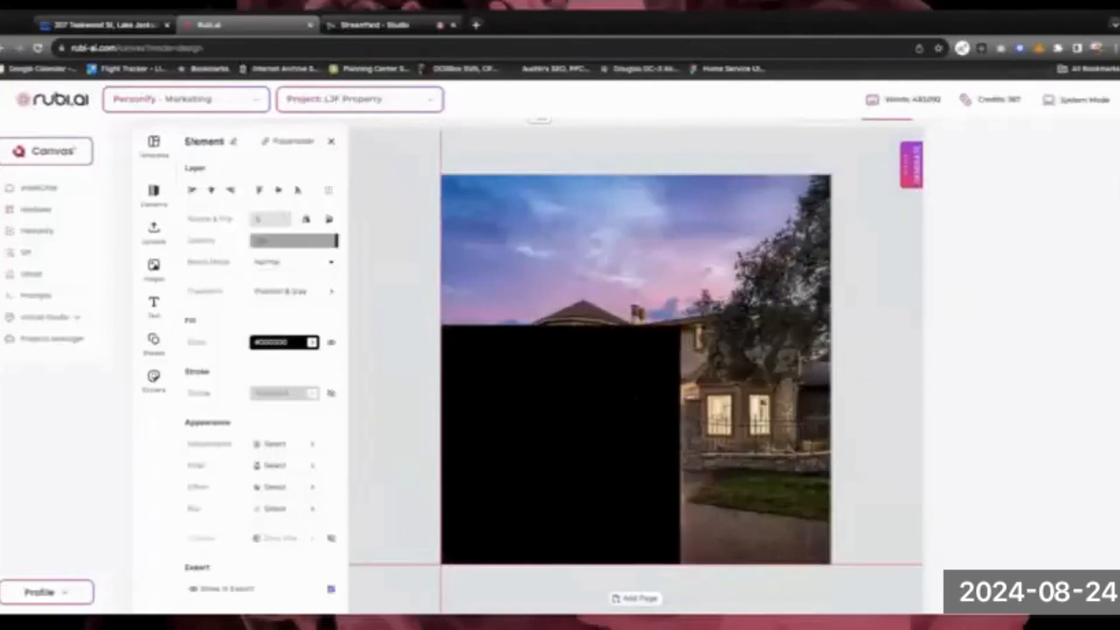
drag(545, 446, 545, 446)
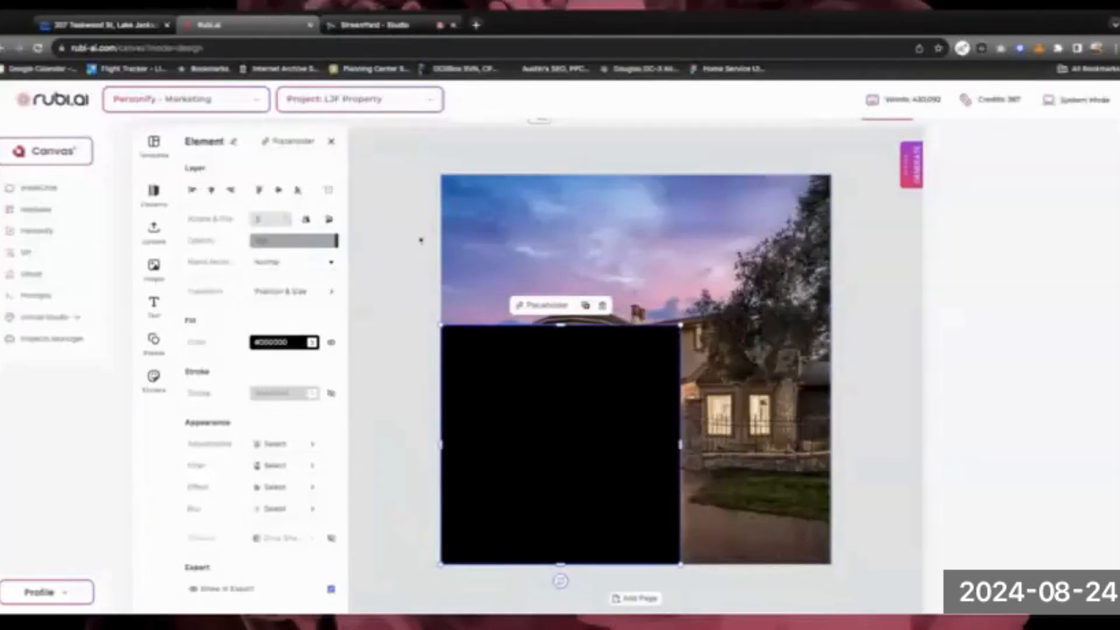
click(158, 348)
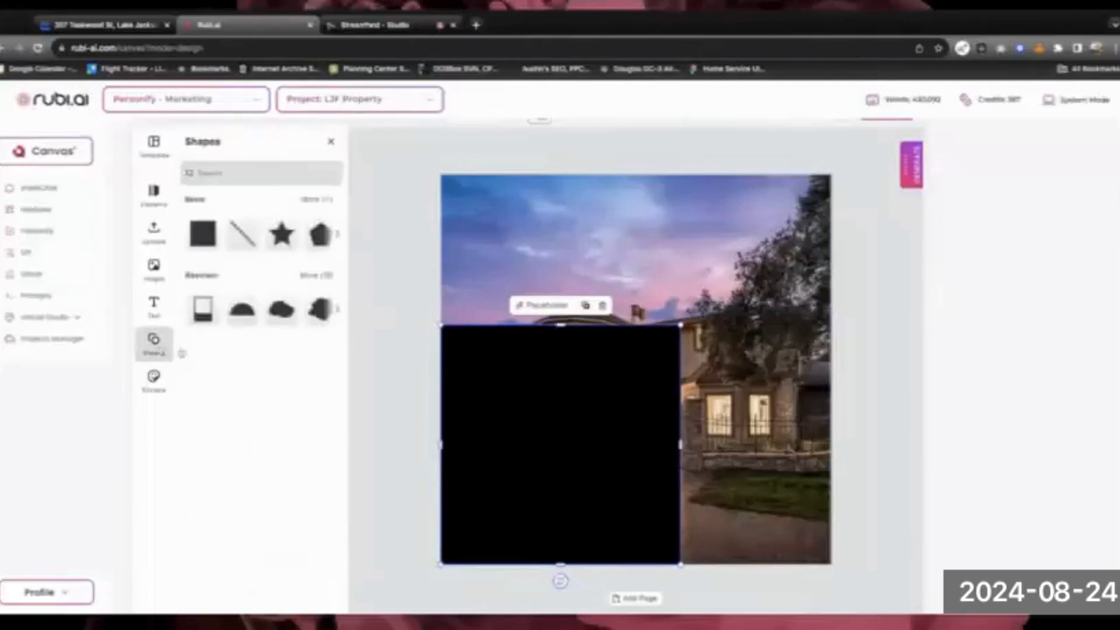
Place a circle above the rectangle and Union both into one black arch
scroll(275, 241, right, 5)
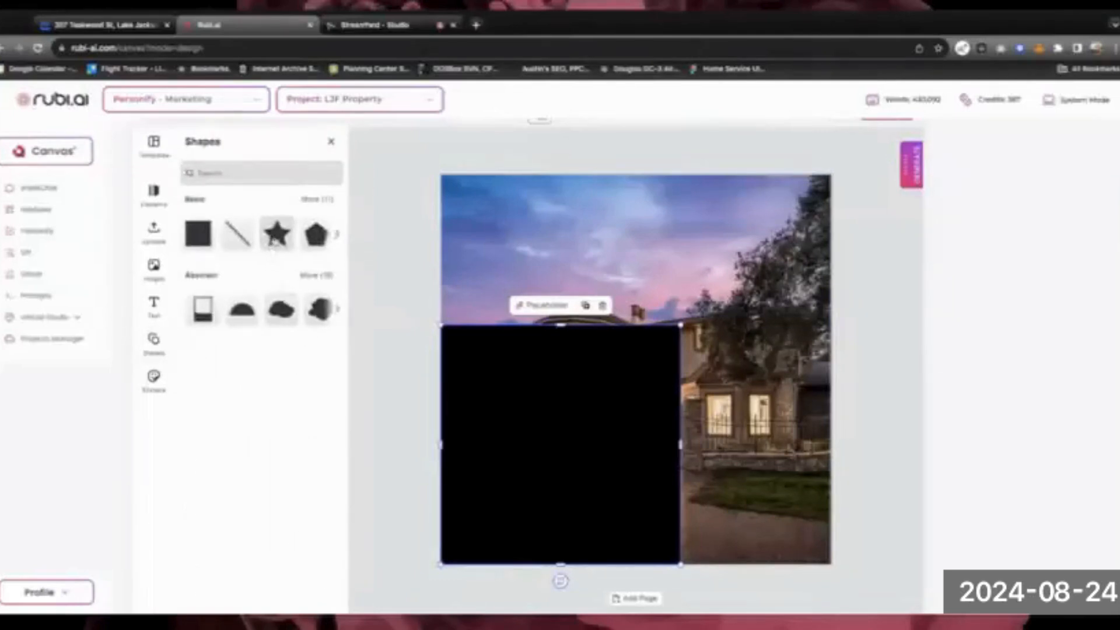
scroll(270, 245, left, 2)
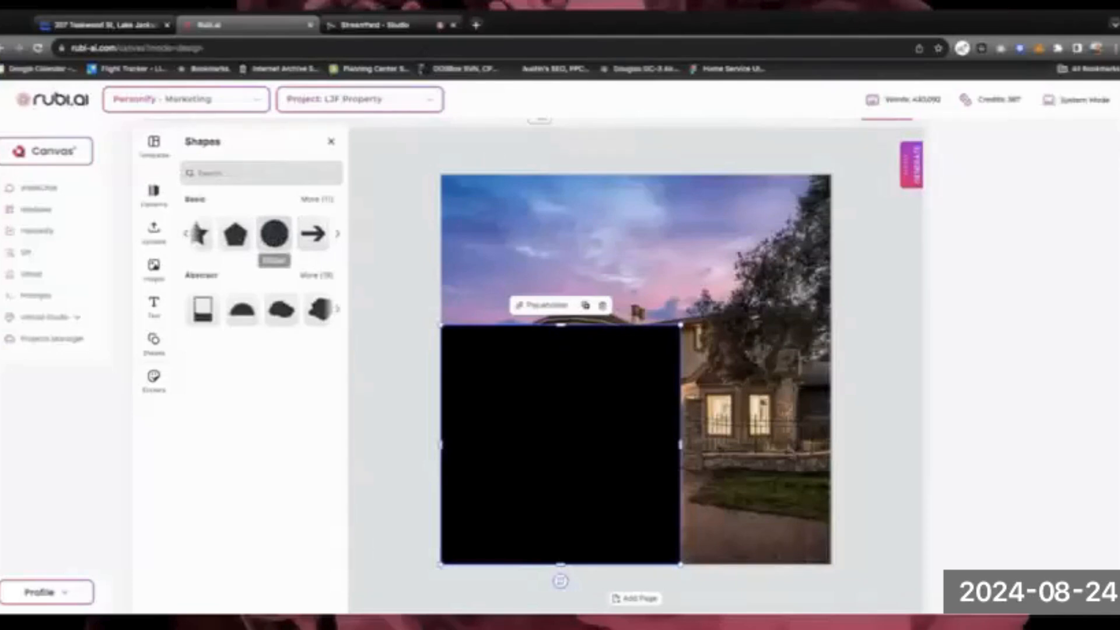
drag(274, 237, 616, 306)
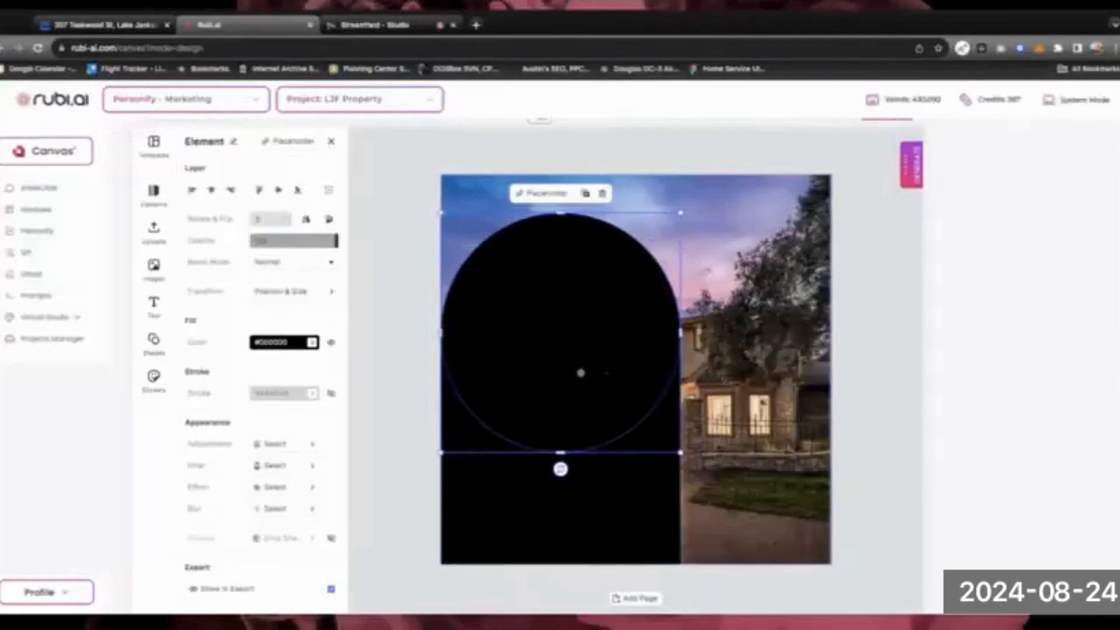
shift+click(541, 496)
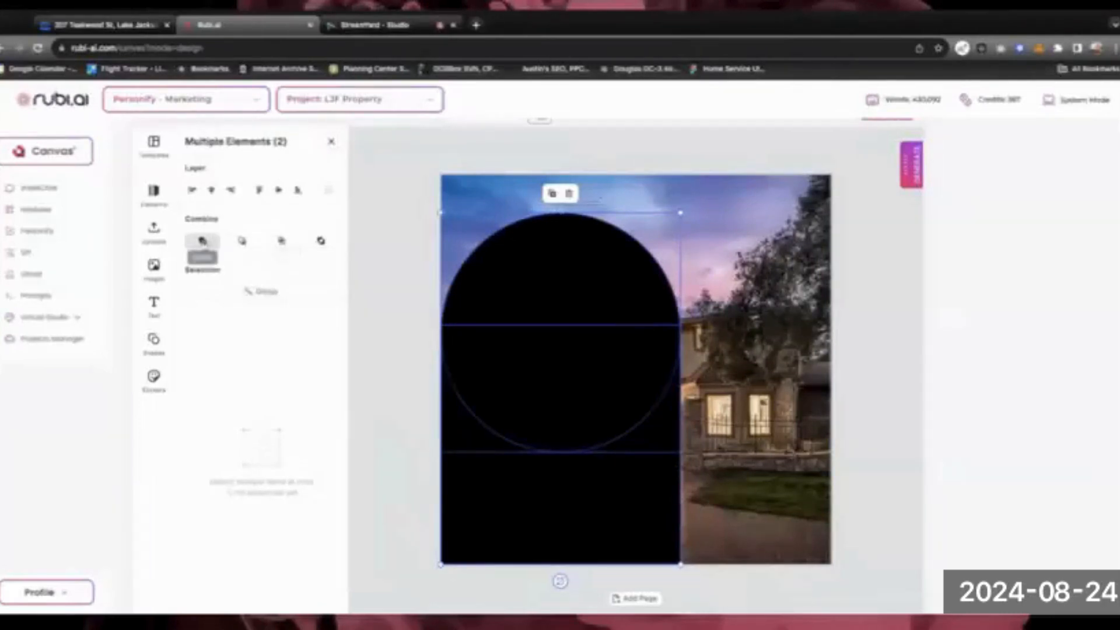
click(202, 241)
Stretch the arch past the page top, widen it leftward, and snap it to the centre guide
click(563, 409)
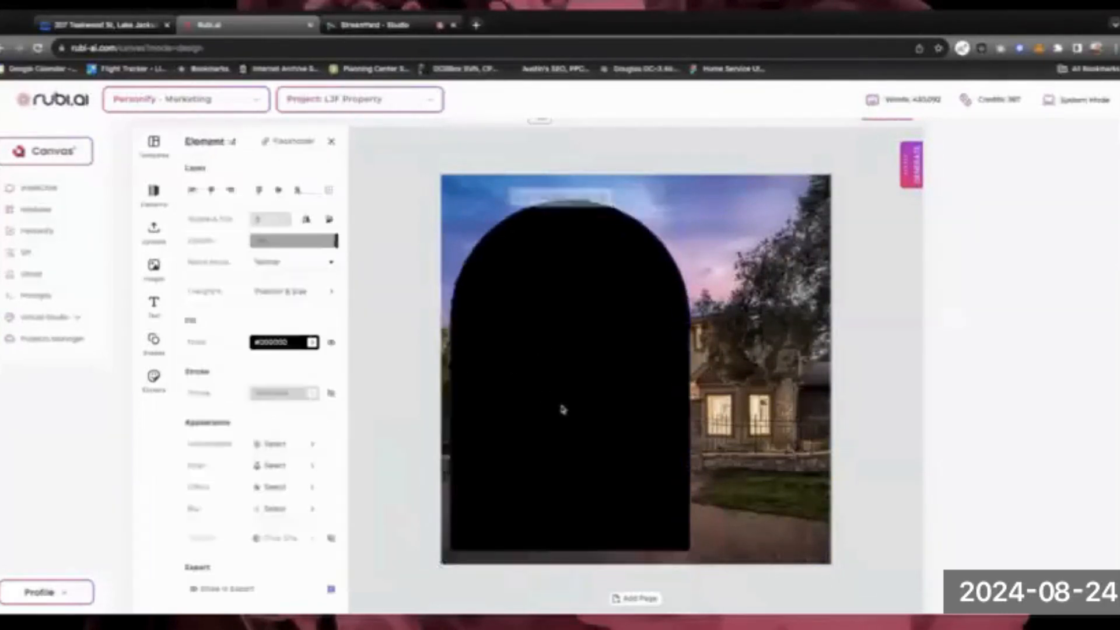
mouse_move(563, 410)
mouse_down()
mouse_move(666, 413)
mouse_move(553, 422)
mouse_up()
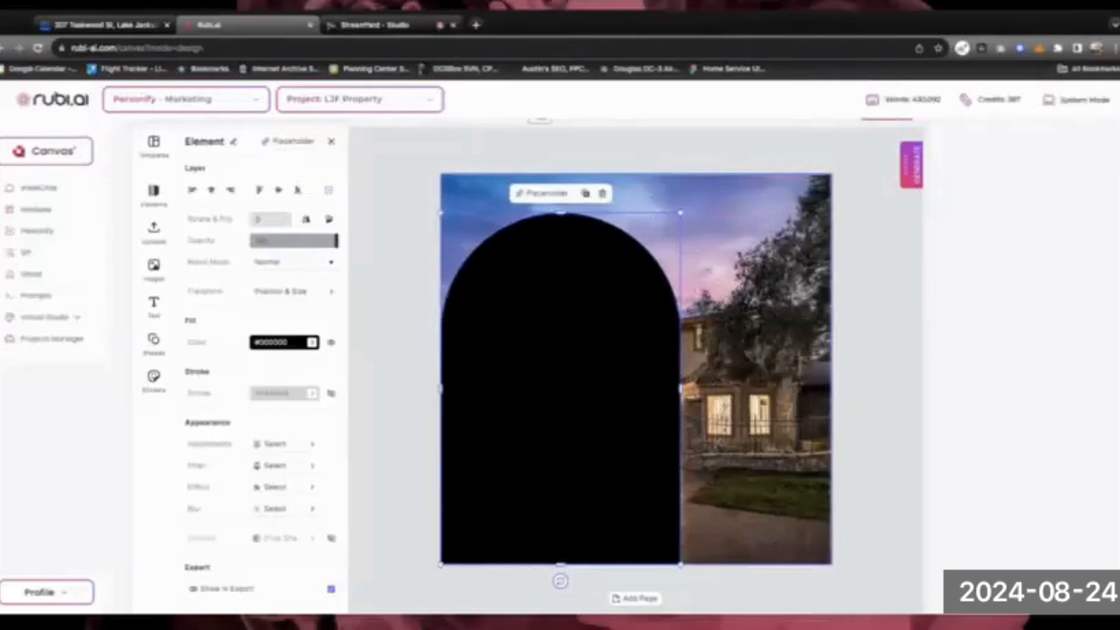
drag(648, 432, 499, 436)
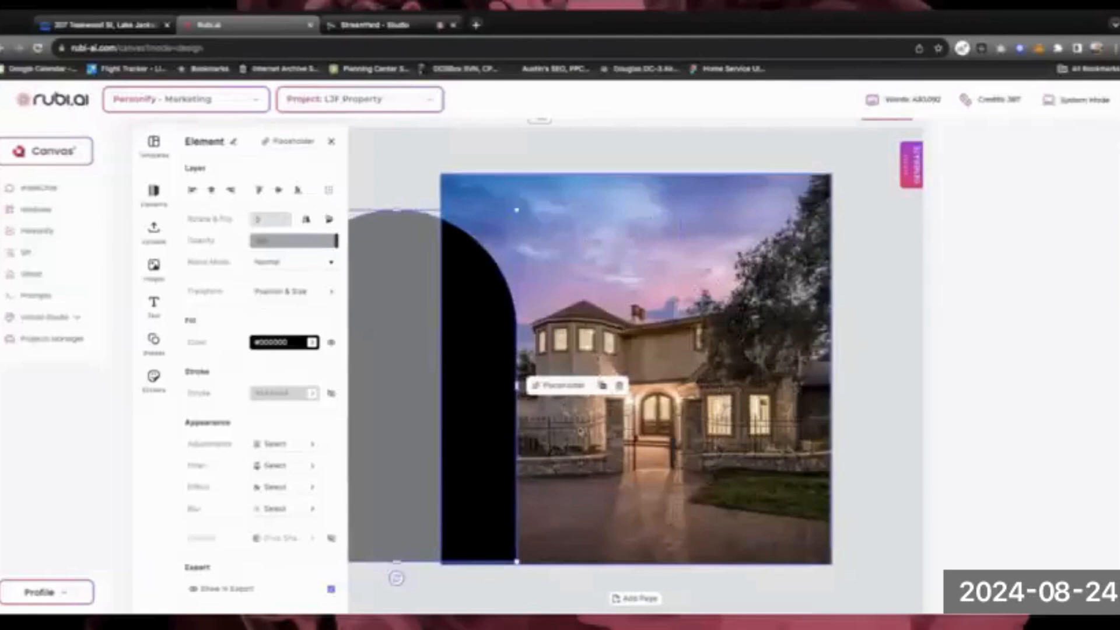
key(ctrl+z)
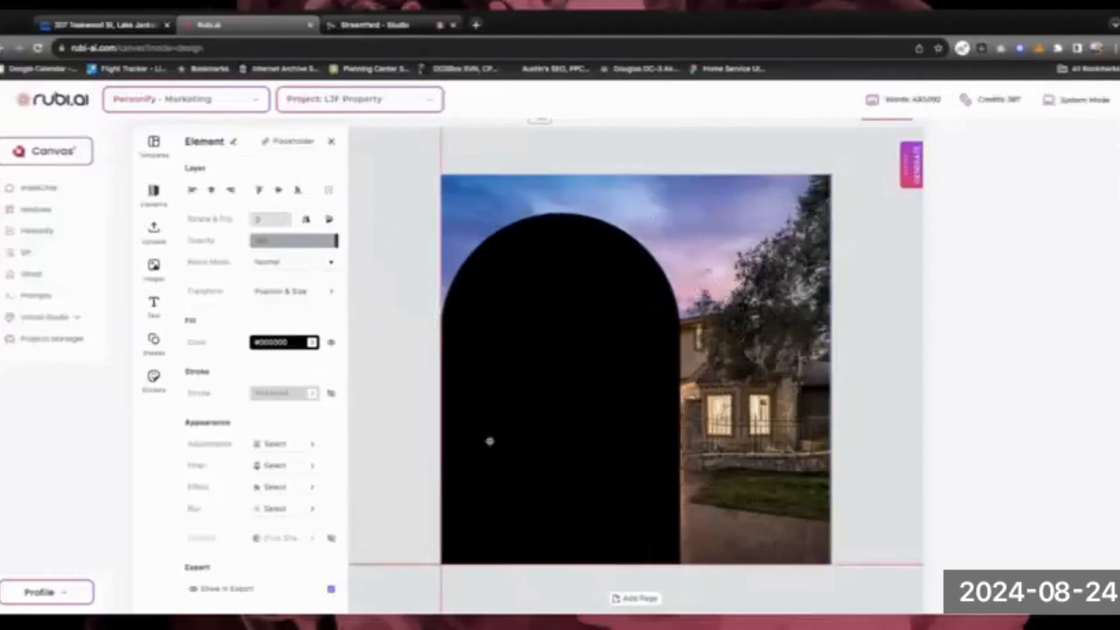
key(ctrl+z)
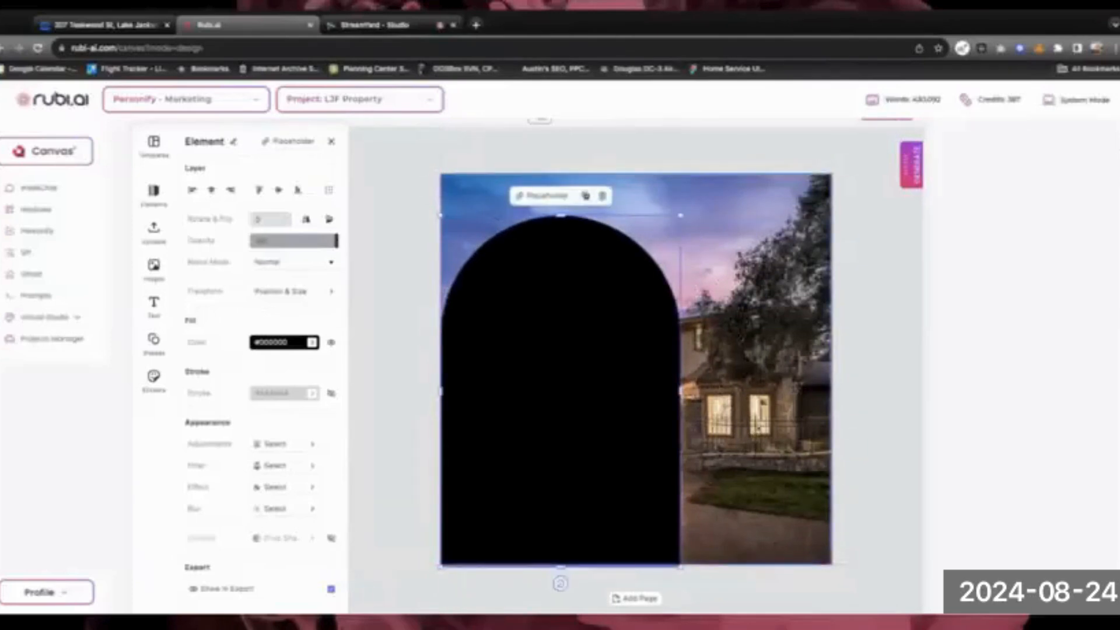
drag(562, 215, 562, 168)
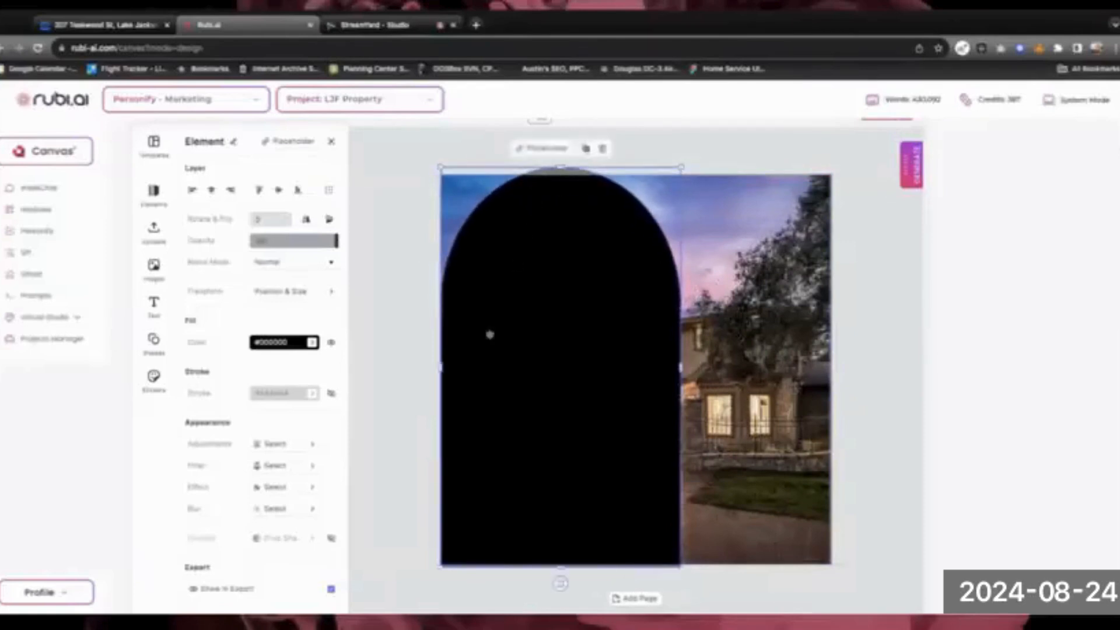
drag(445, 367, 362, 367)
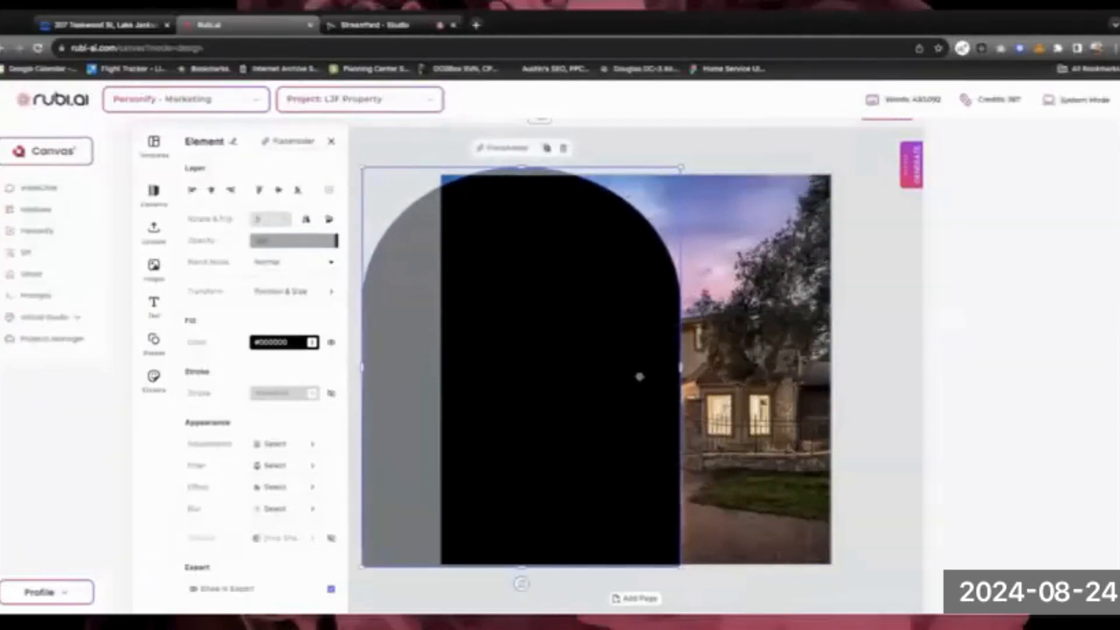
drag(640, 377, 606, 375)
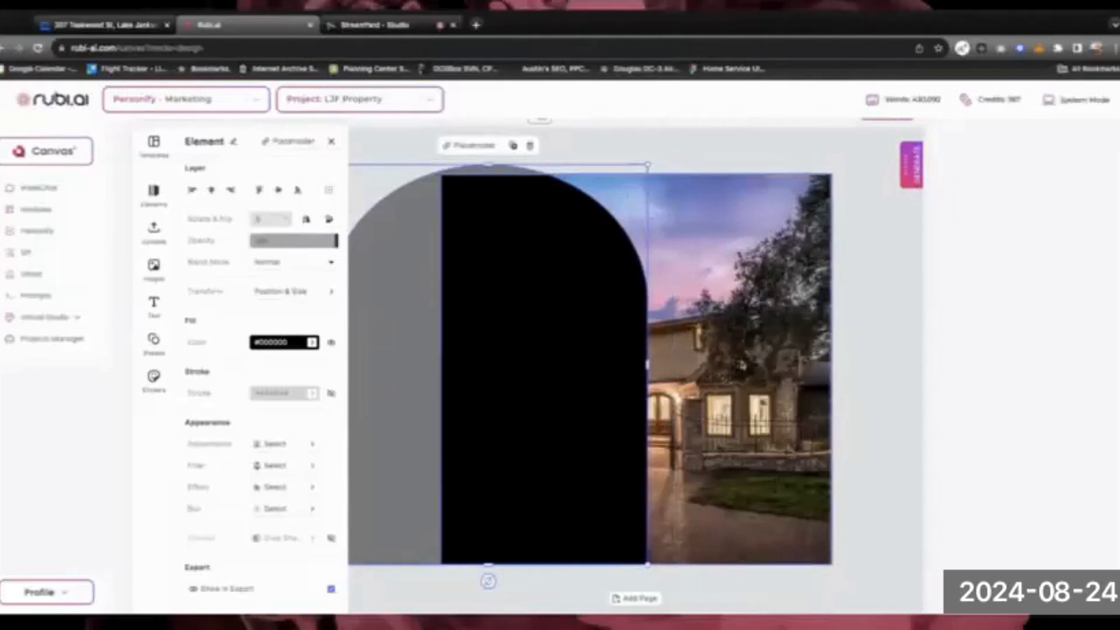
key(ctrl+a)
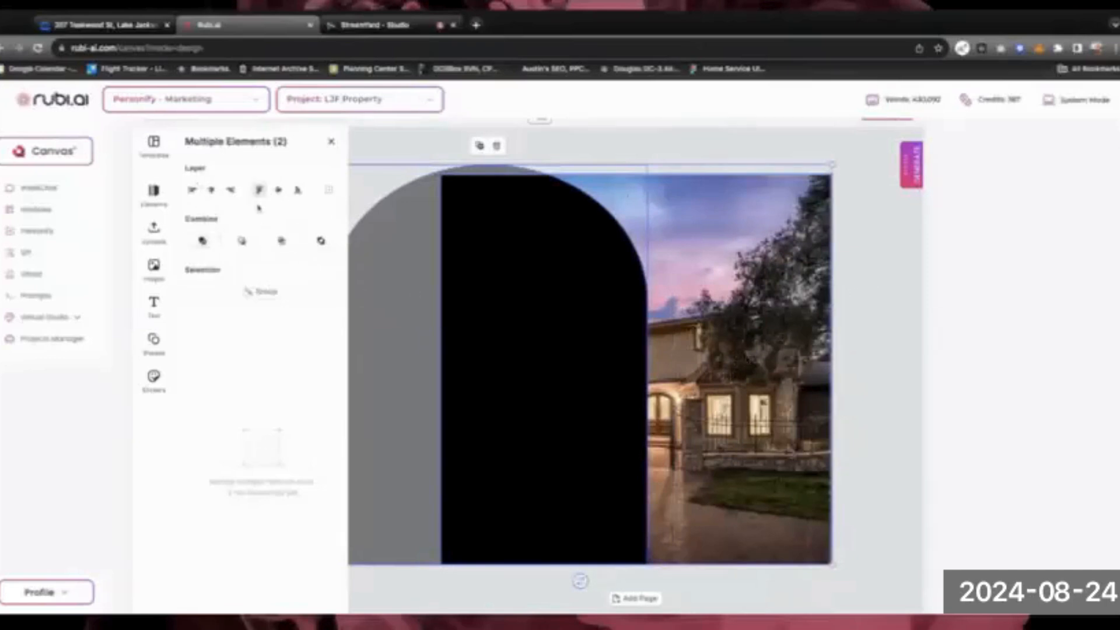
Select the arch and house photo together and apply the mask Combine to clip the photo
click(331, 142)
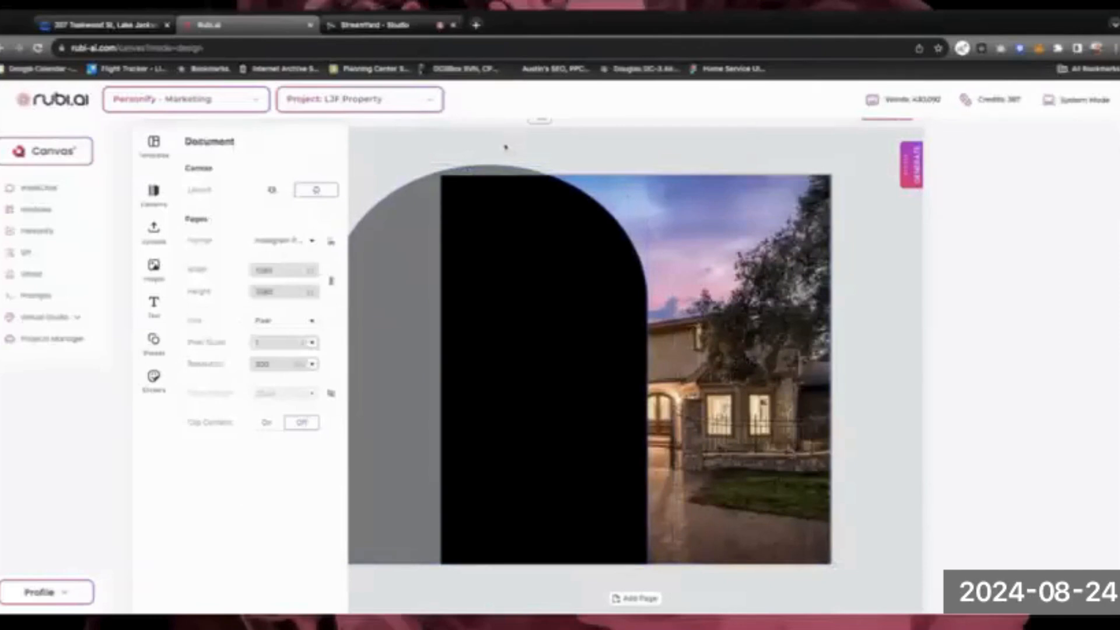
click(492, 220)
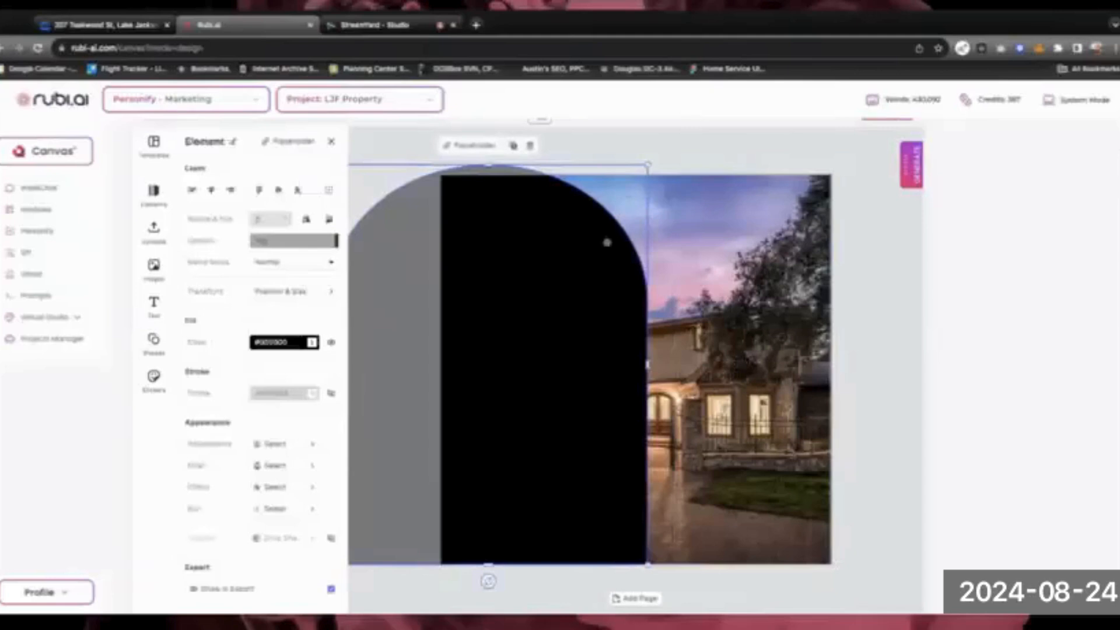
shift+click(754, 257)
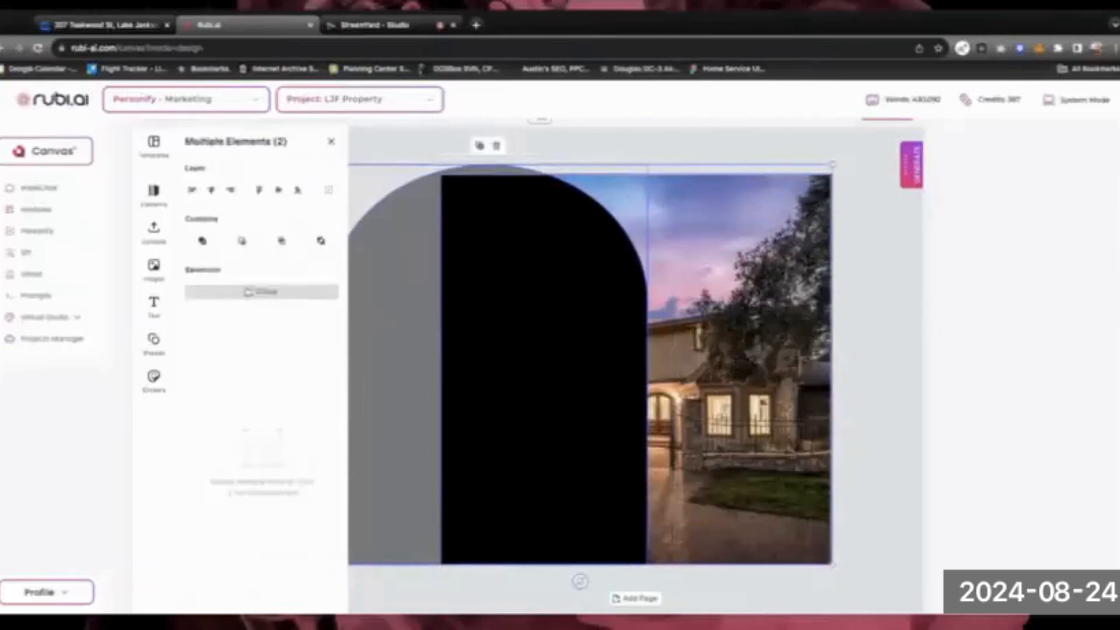
click(248, 292)
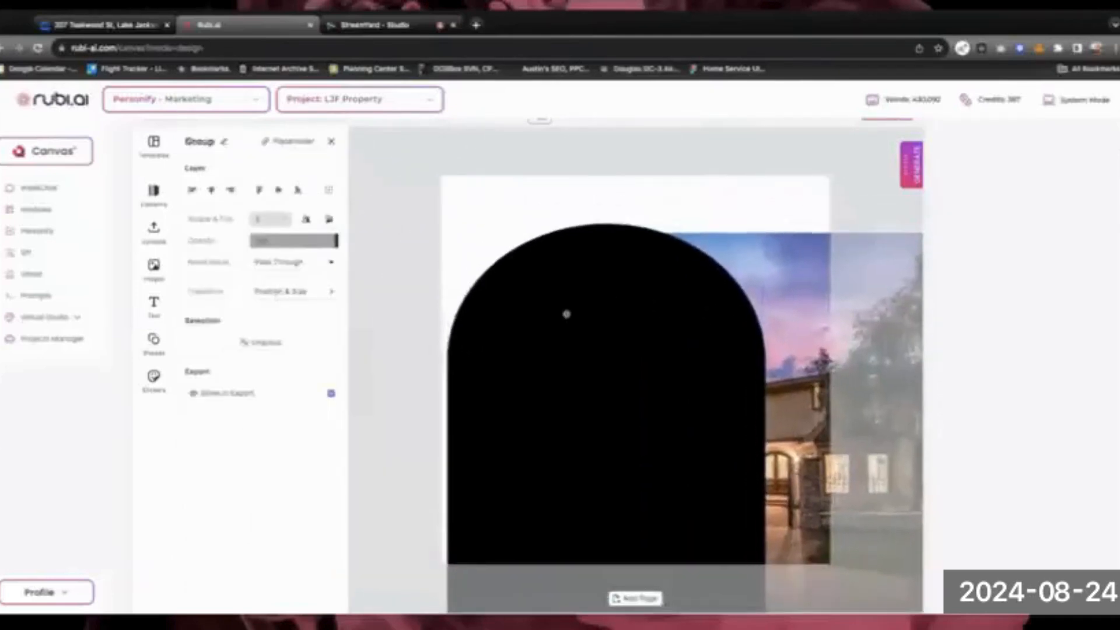
drag(567, 314, 565, 315)
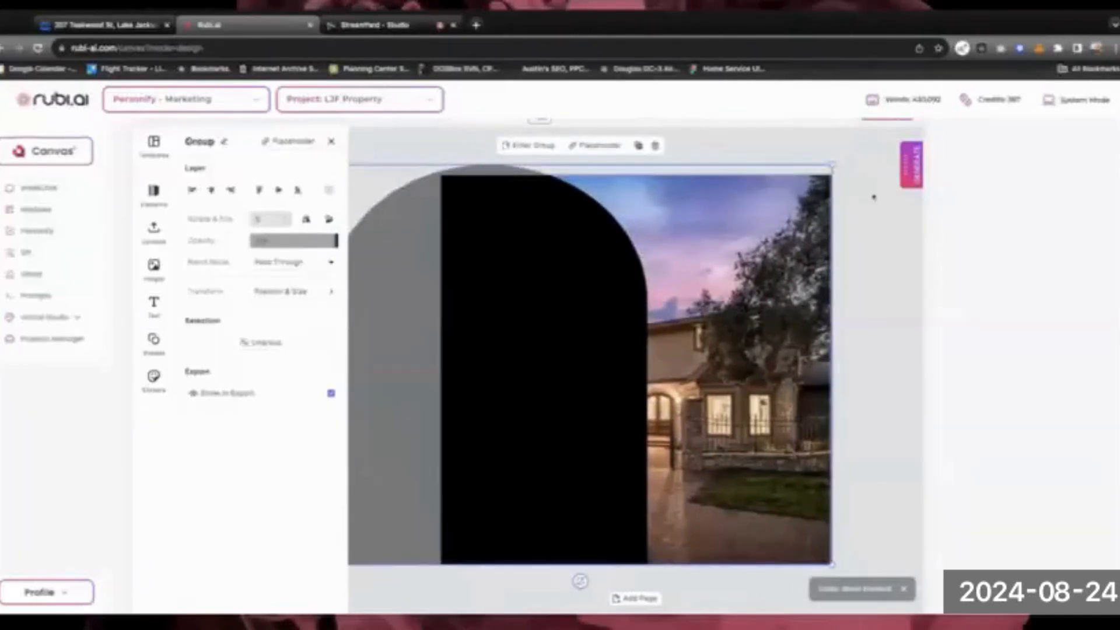
key(super+z)
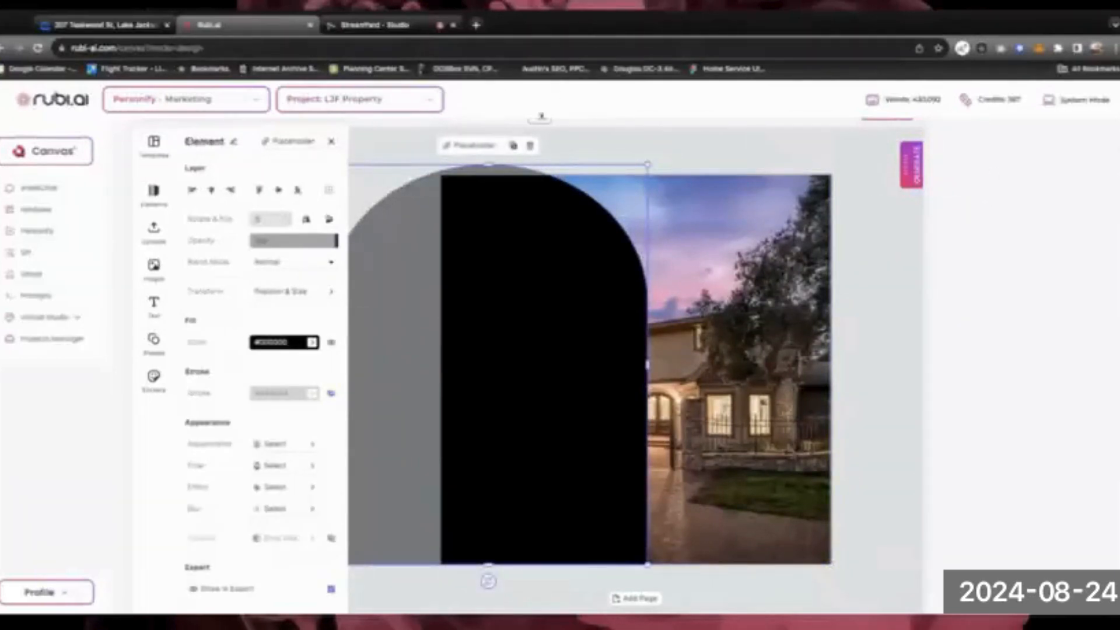
click(328, 140)
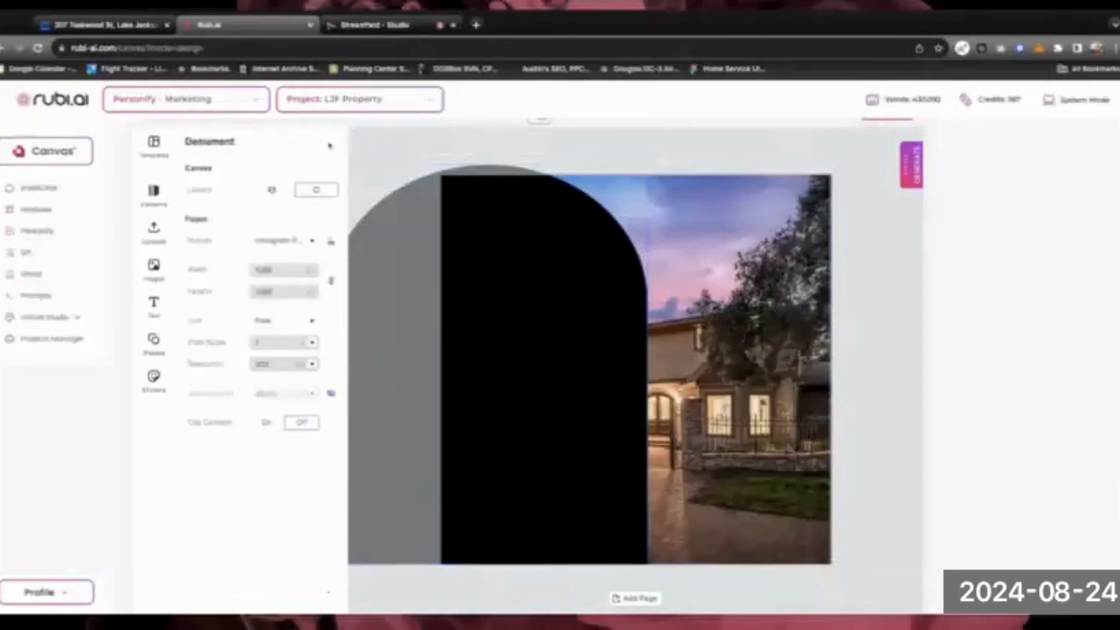
click(448, 272)
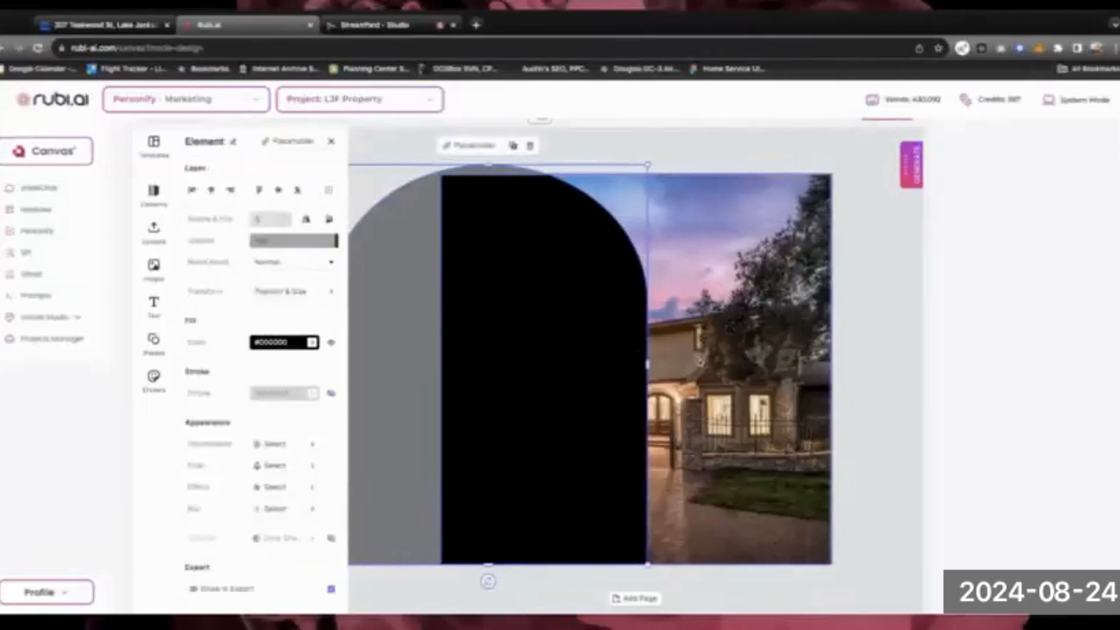
shift+click(700, 360)
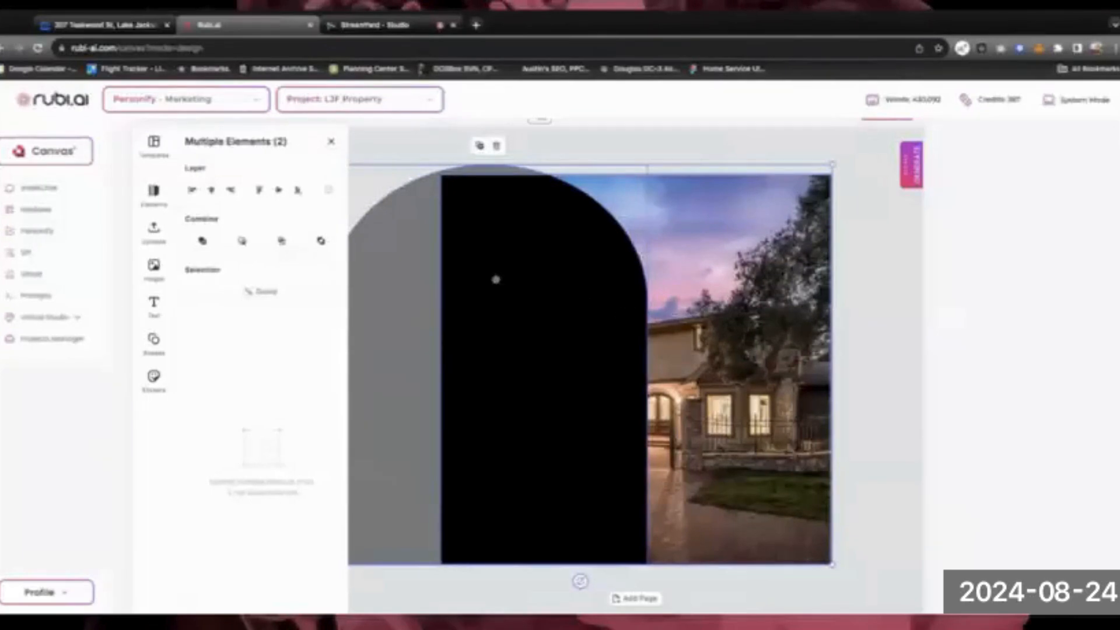
click(282, 241)
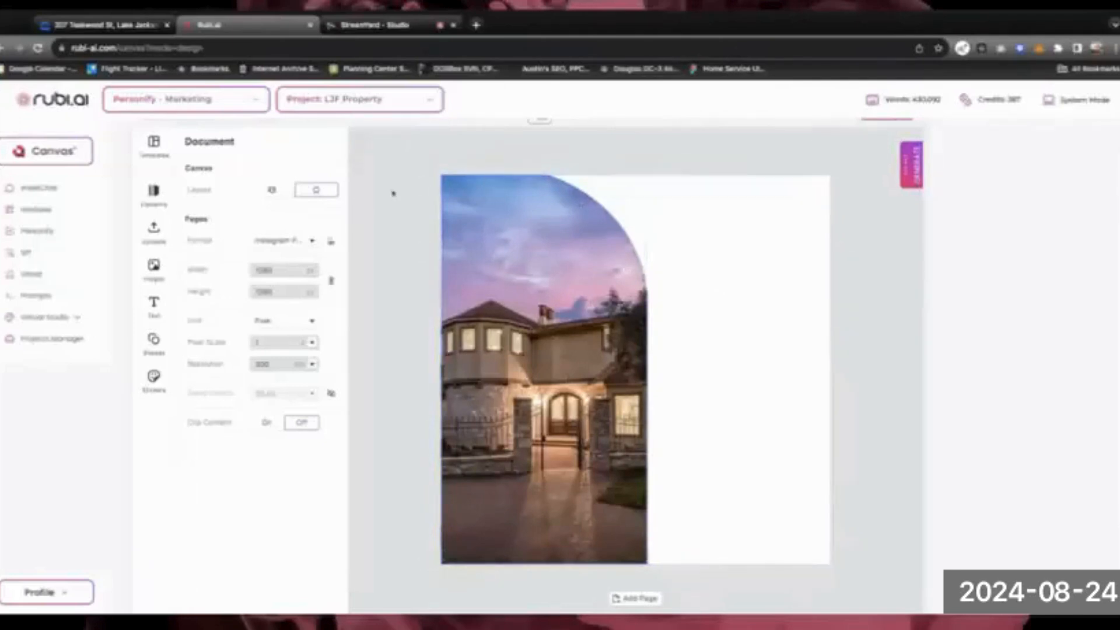
Check the Zillow listing, then open IntelliChat from the Generate panel
click(125, 27)
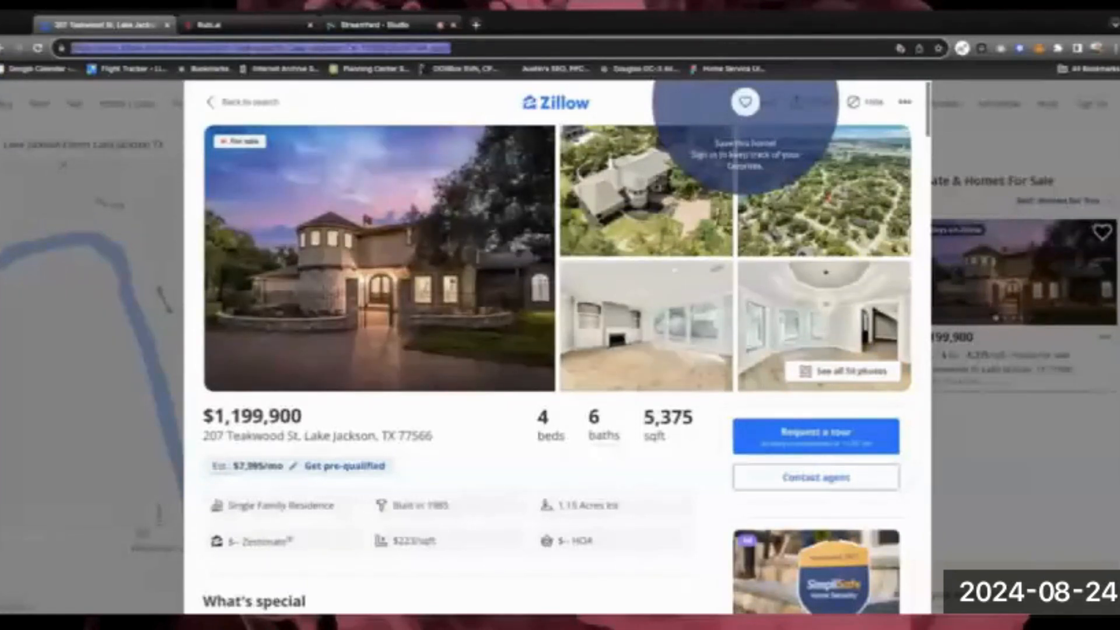
click(216, 26)
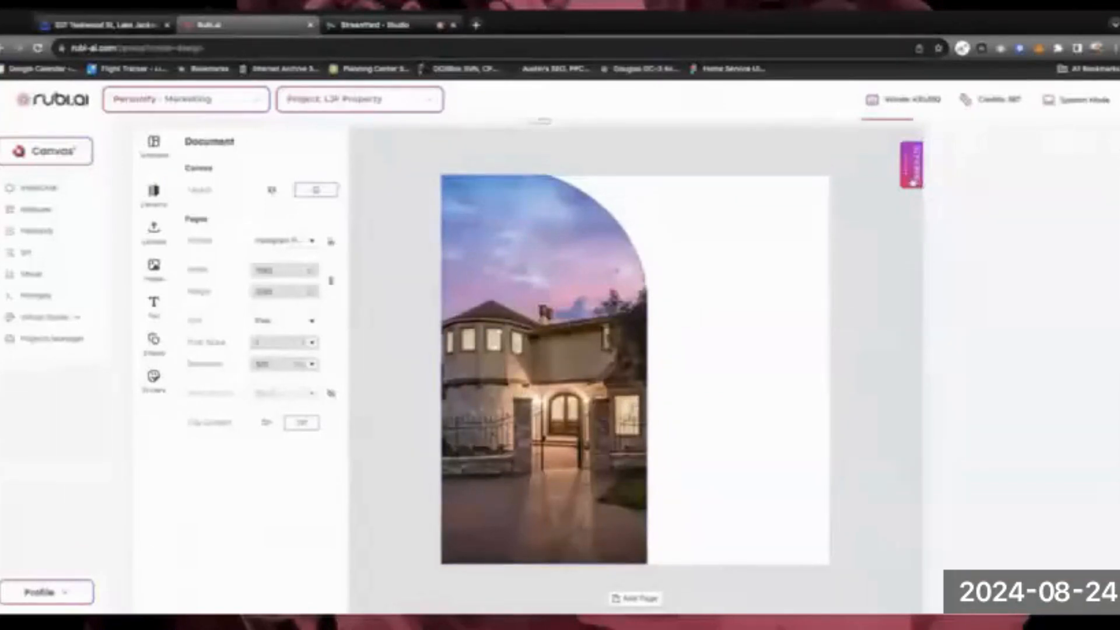
click(913, 182)
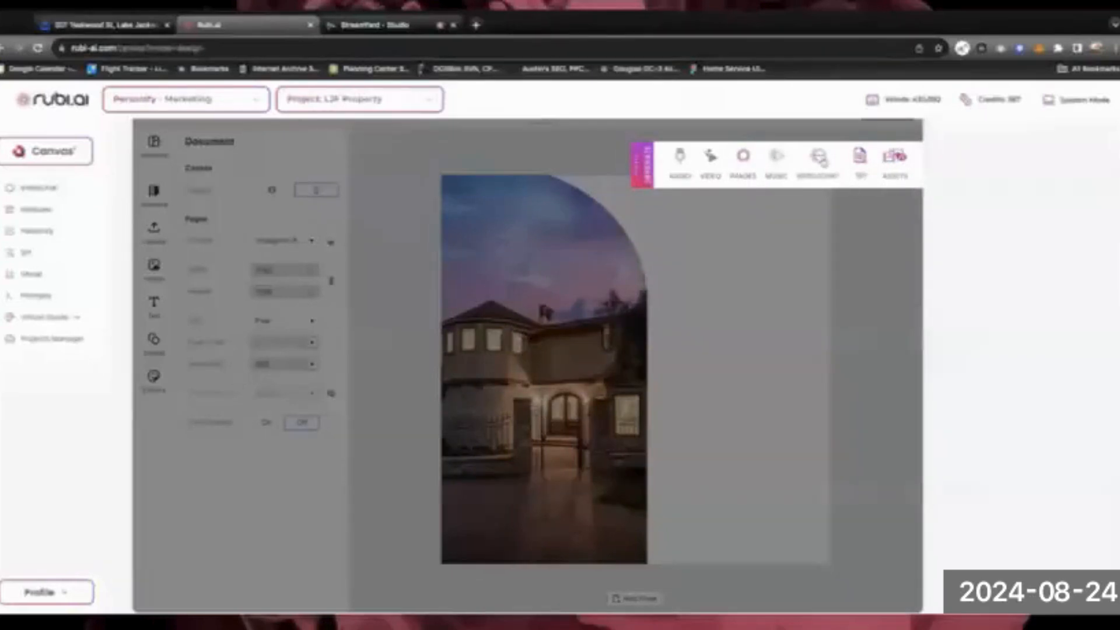
click(820, 159)
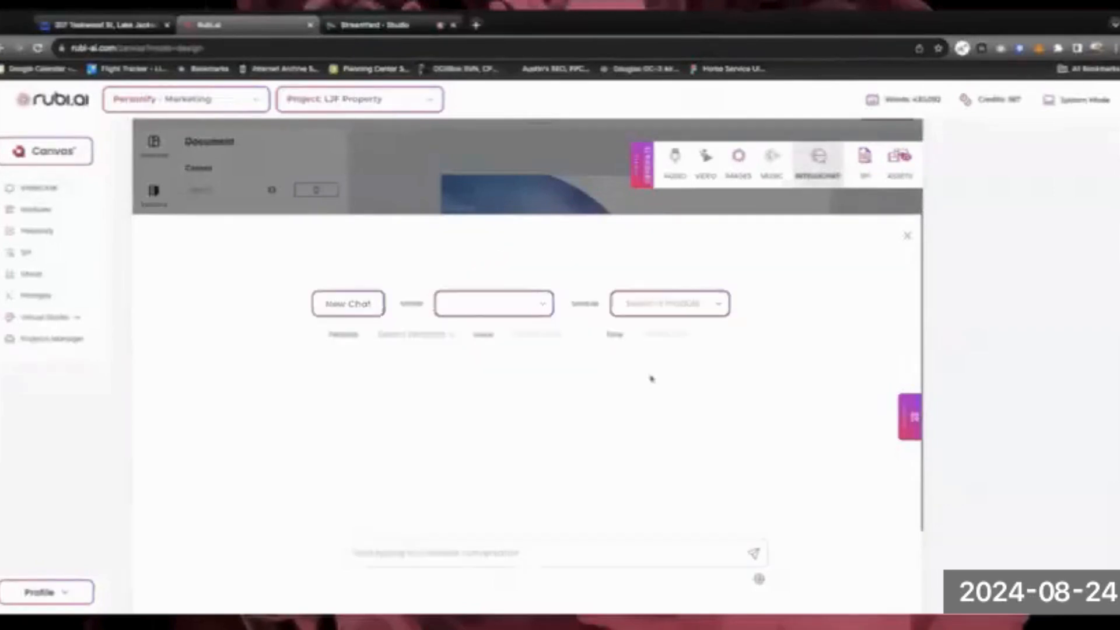
Set the chat model to Claude-3.5 Sonnet
click(547, 307)
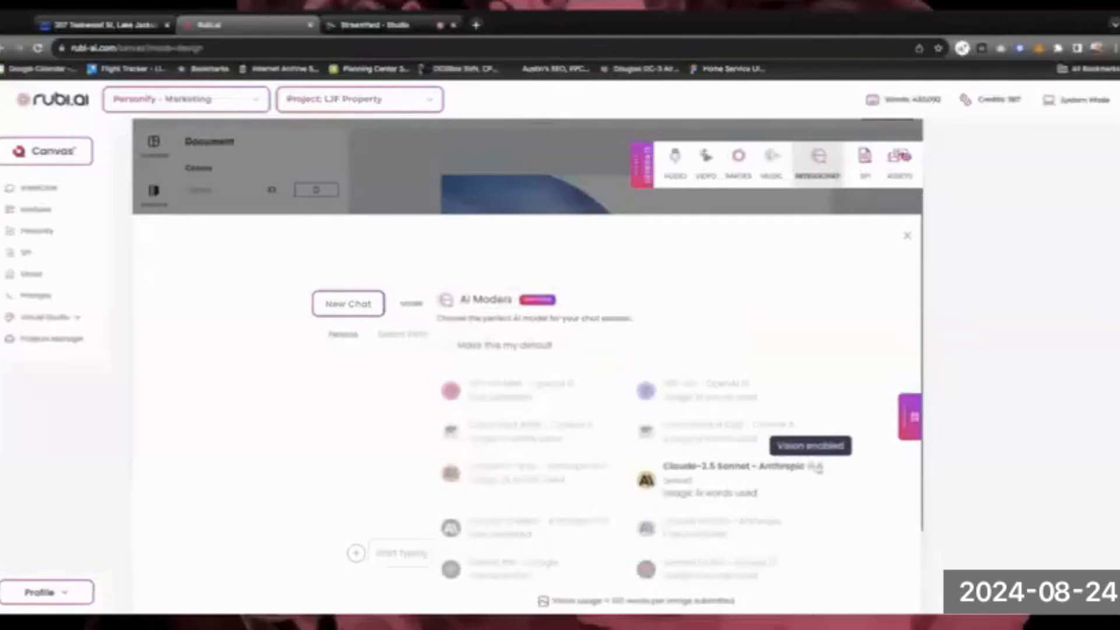
mouse_move(822, 468)
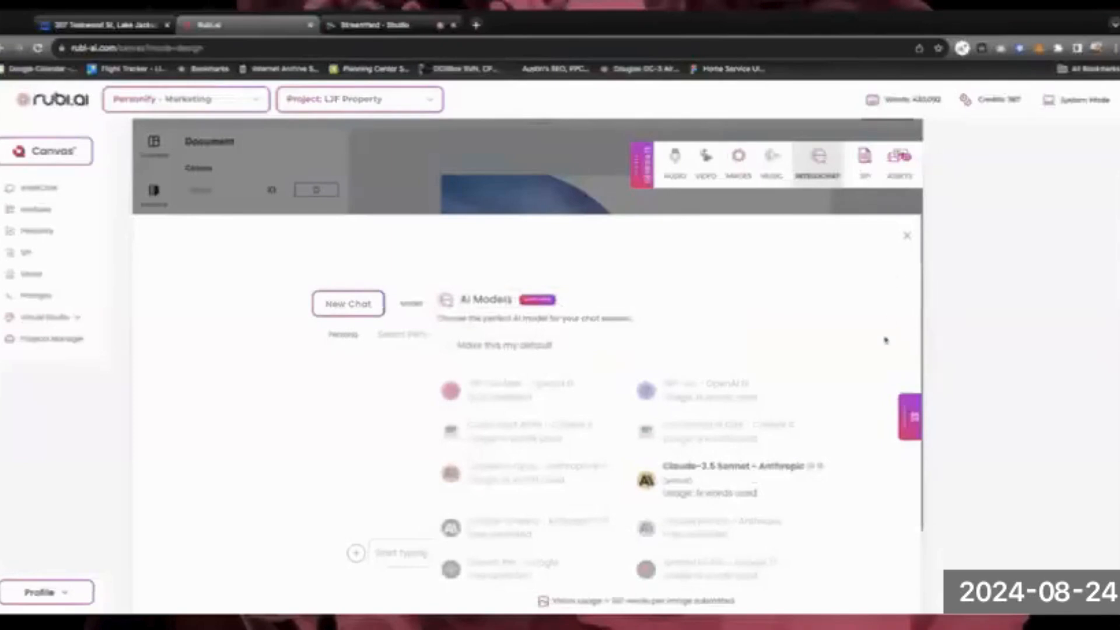
click(722, 470)
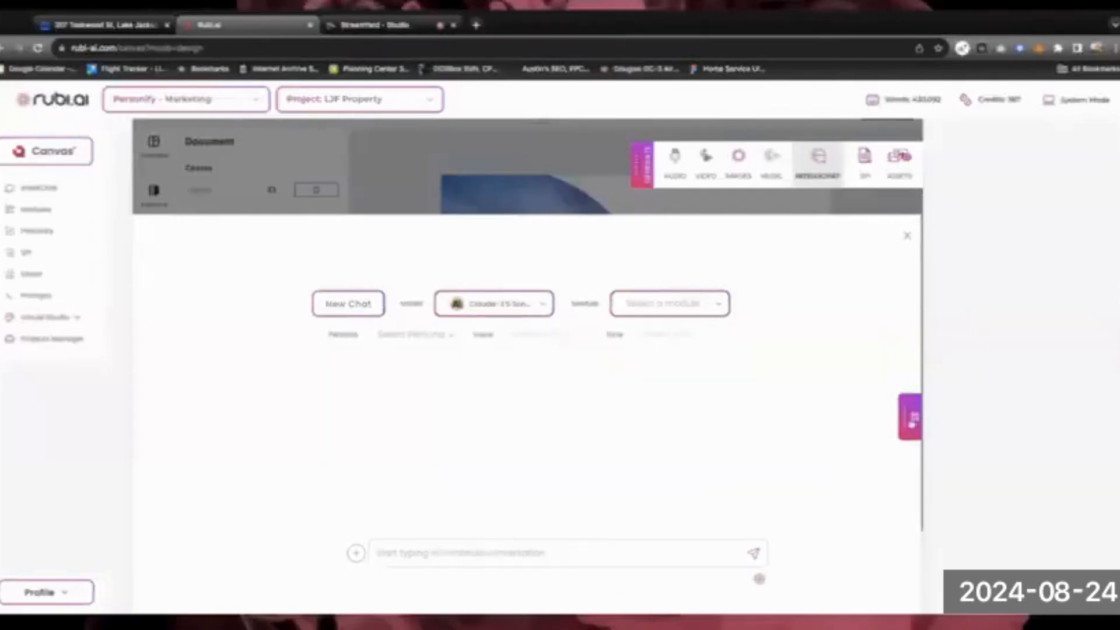
Enable Anchor to URL with the pasted Zillow listing address
click(910, 423)
click(756, 279)
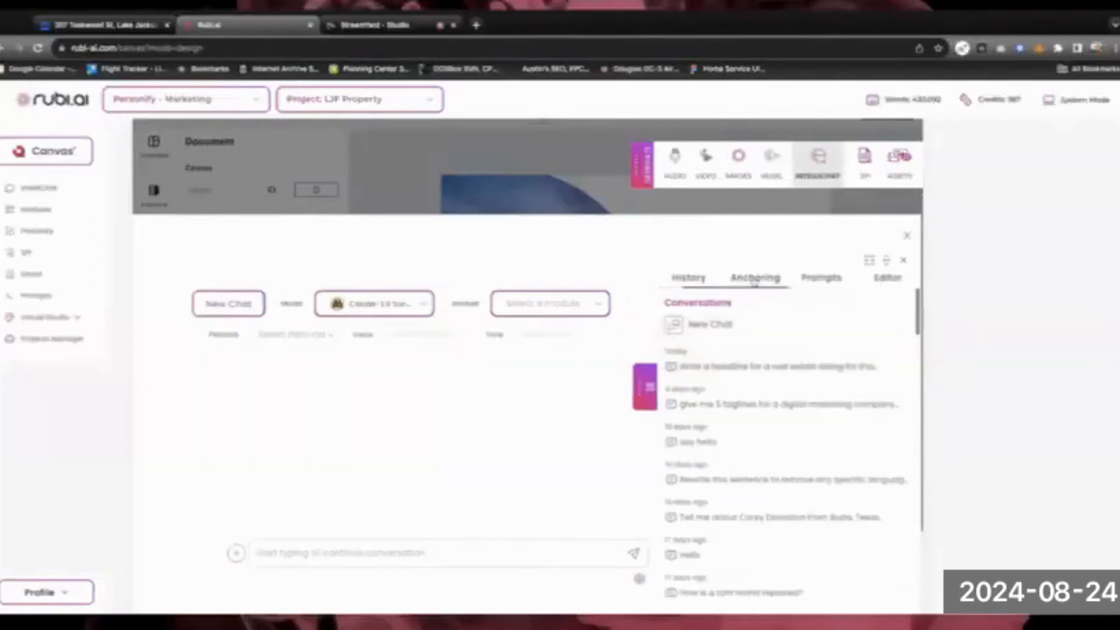
click(670, 306)
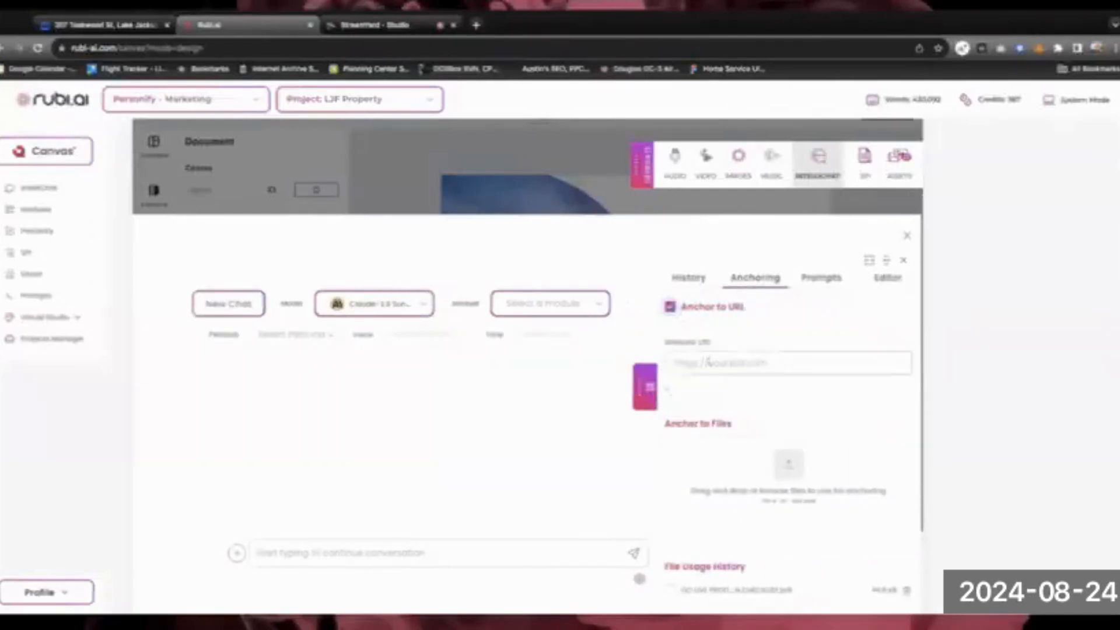
key(ctrl+v)
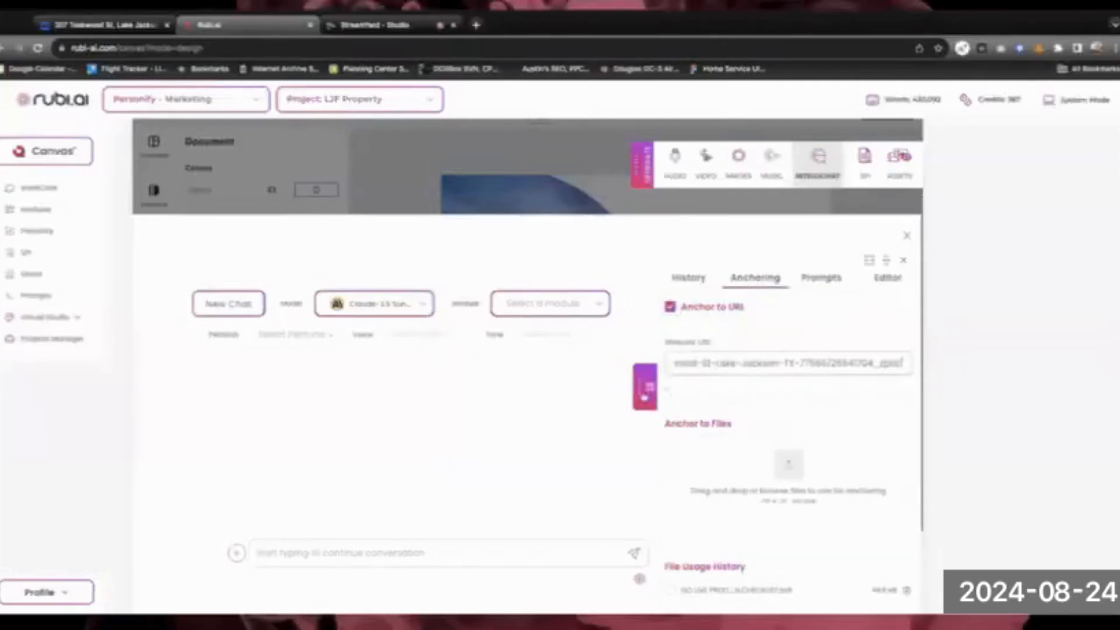
click(644, 394)
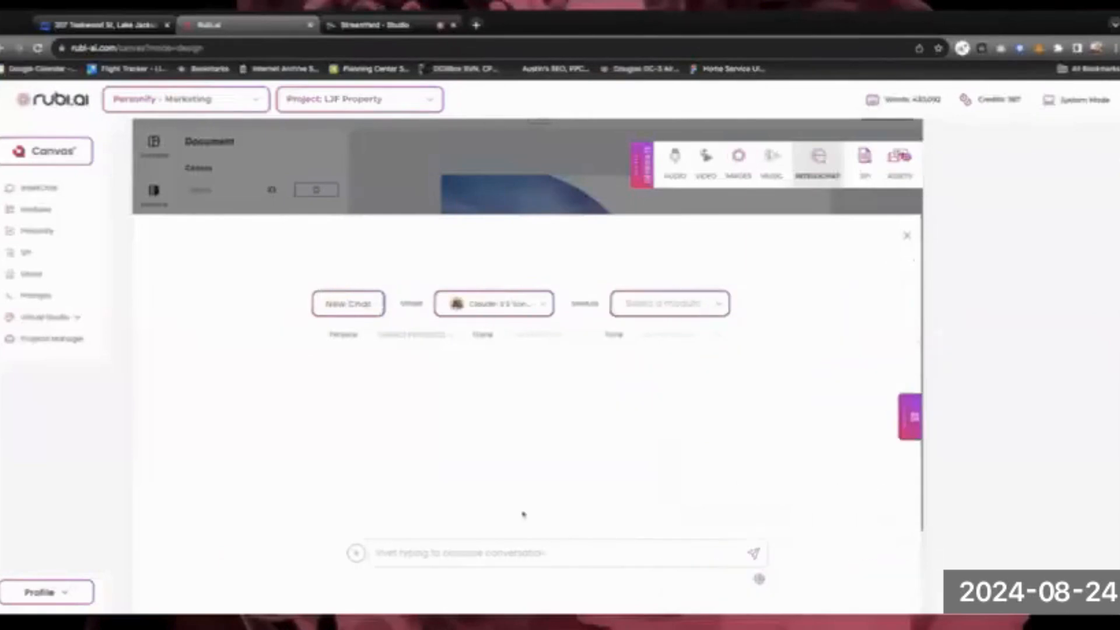
click(515, 562)
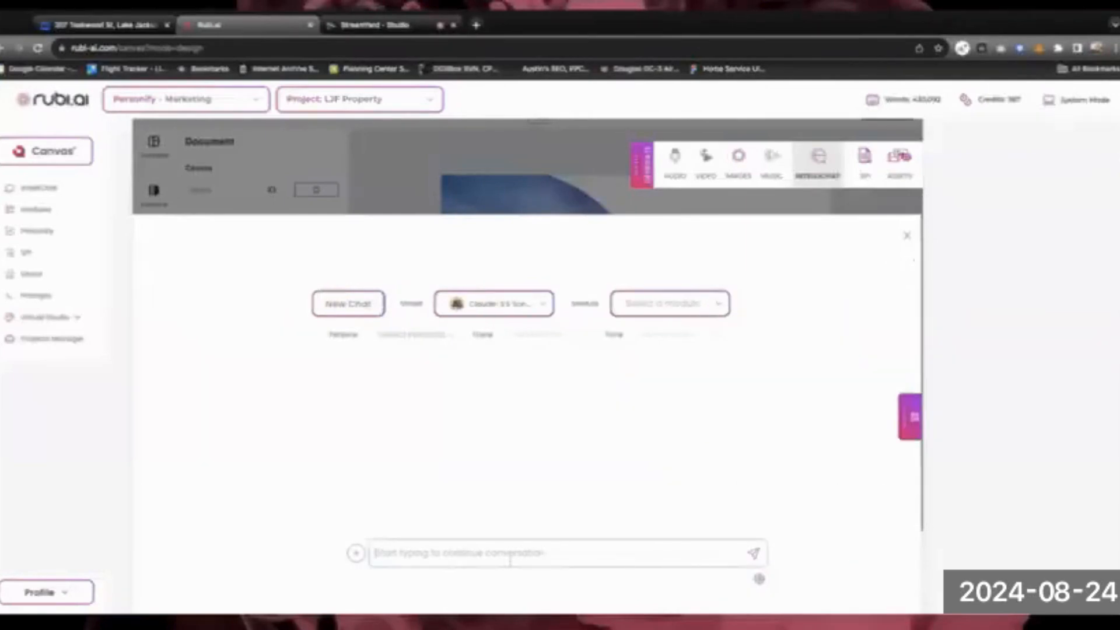
Ask Intellichat to 'Create an eye catching headline for this listing' and select the returned headline
text(Create an)
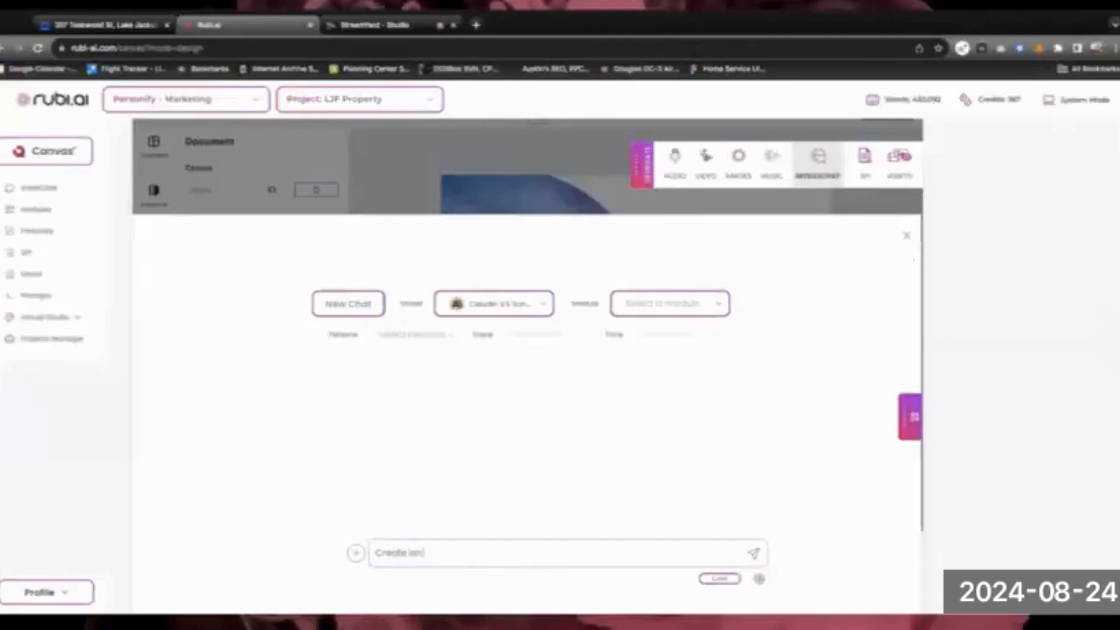
text( eye catching headline)
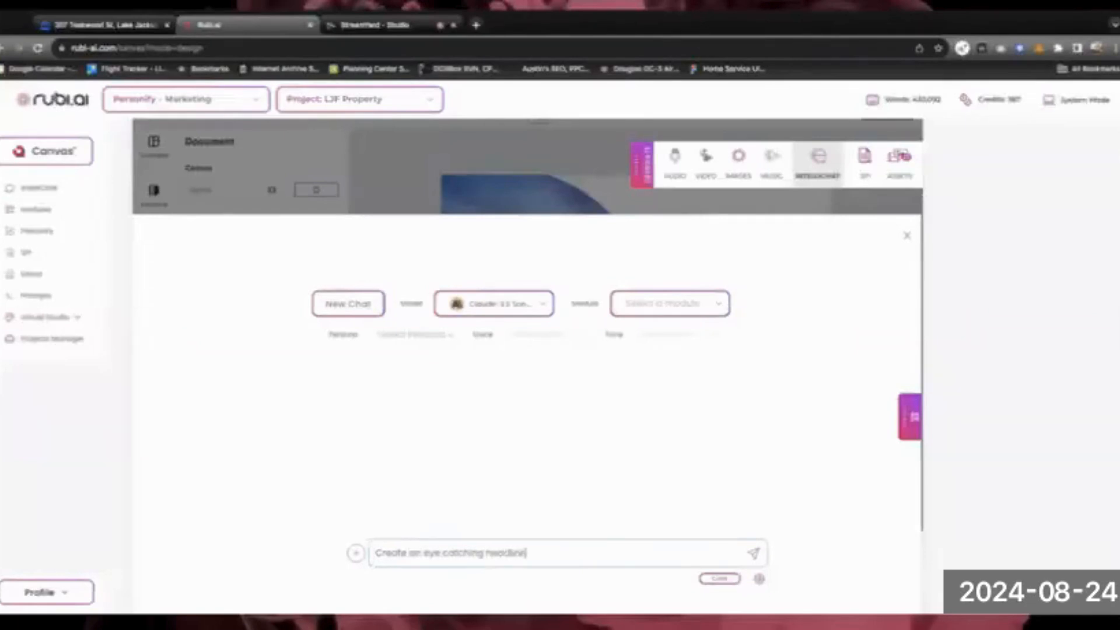
text( for)
text(this listing)
key(Return)
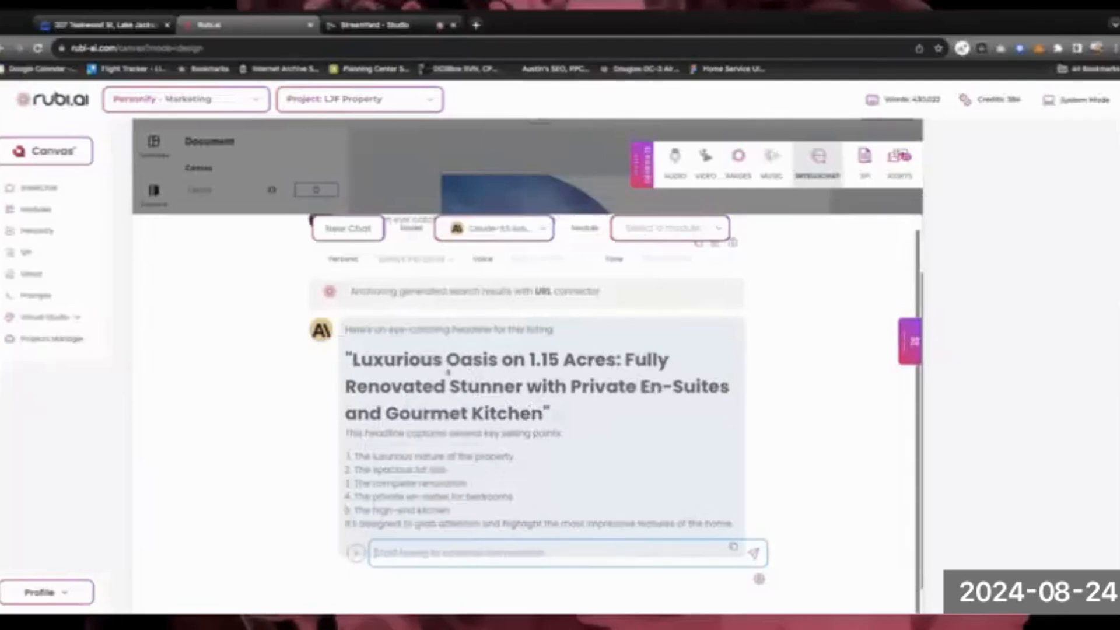
drag(352, 359, 544, 413)
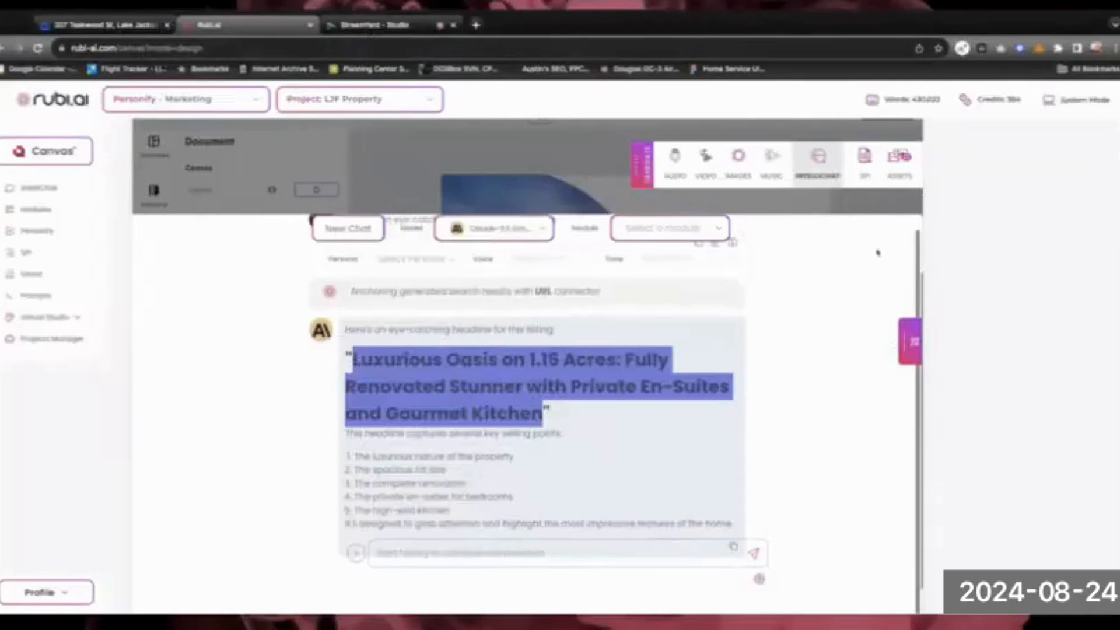
scroll(864, 256, up, 3)
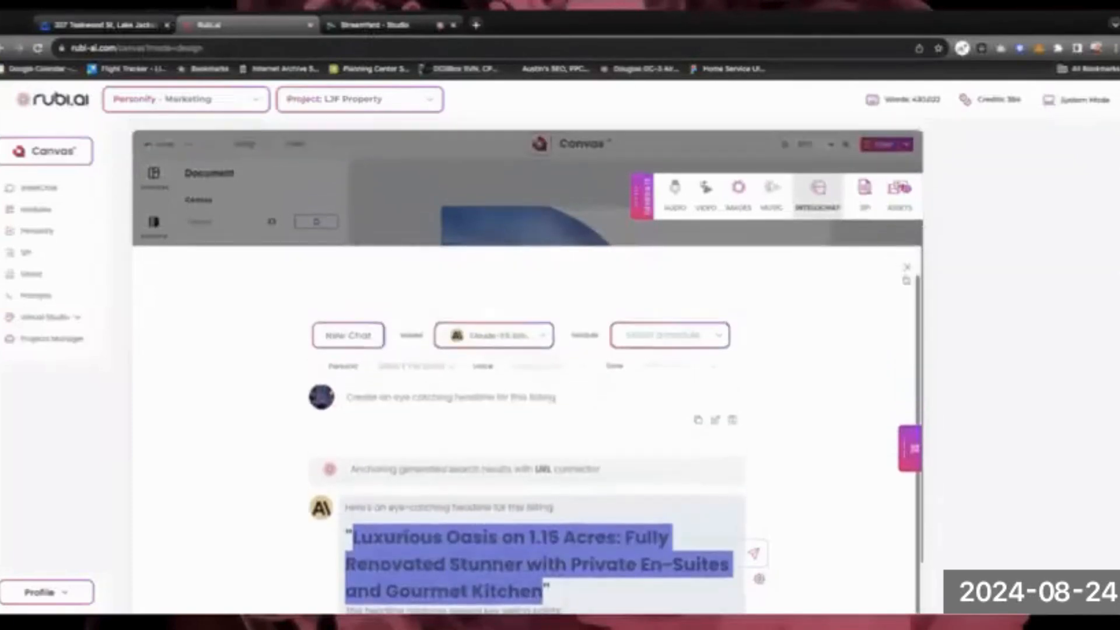
Close the AI chat and show the Title/Heading/Paragraph text presets beside the arched house page
click(907, 245)
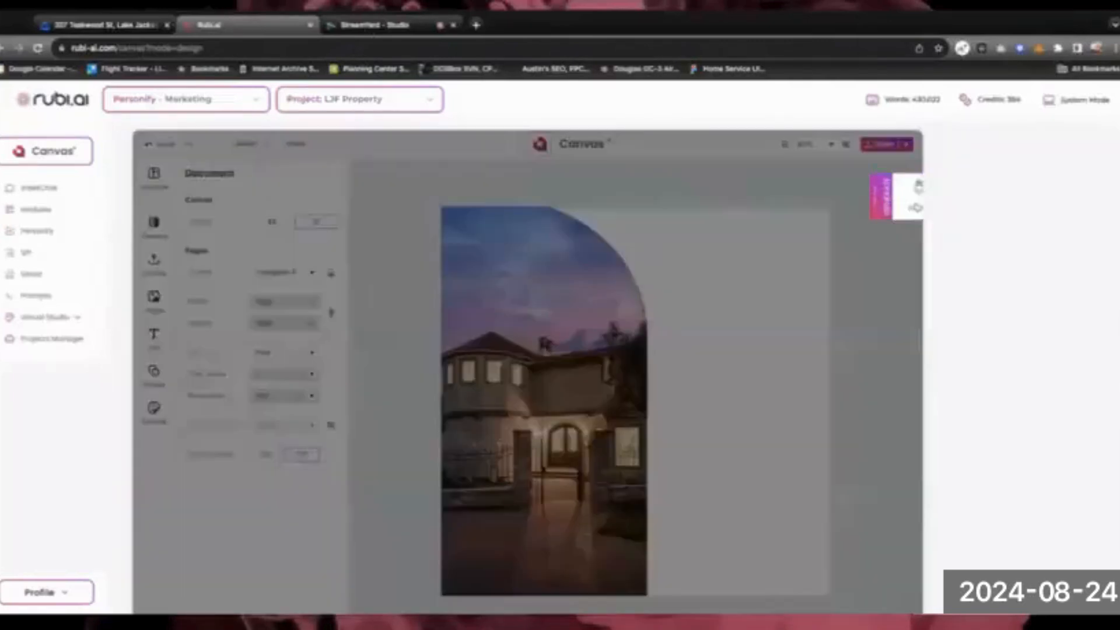
click(922, 204)
click(818, 193)
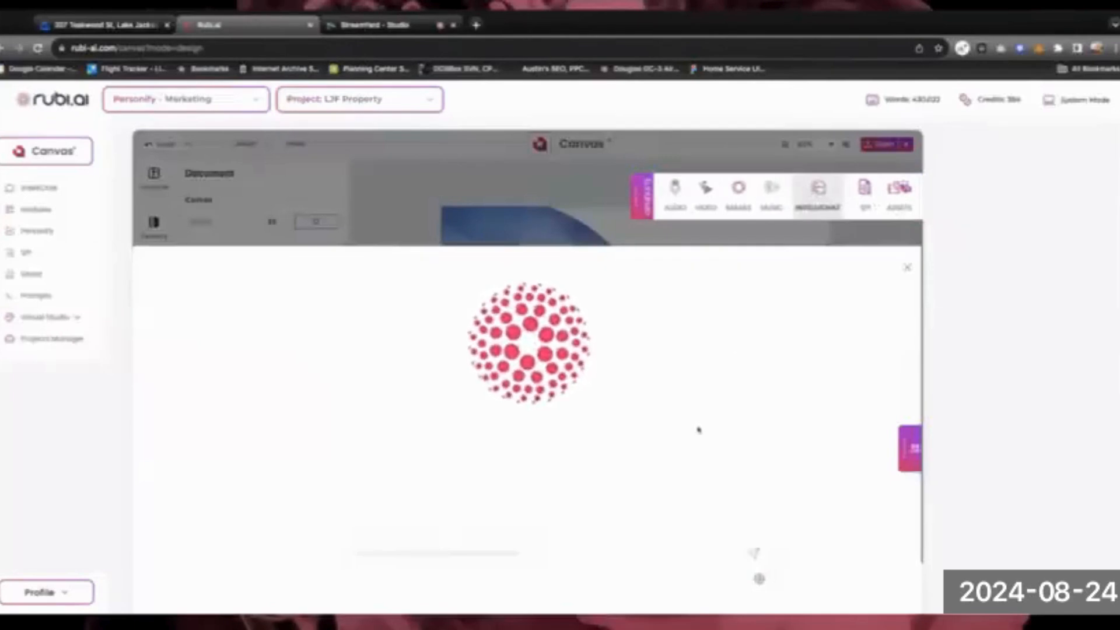
scroll(699, 431, down, 2)
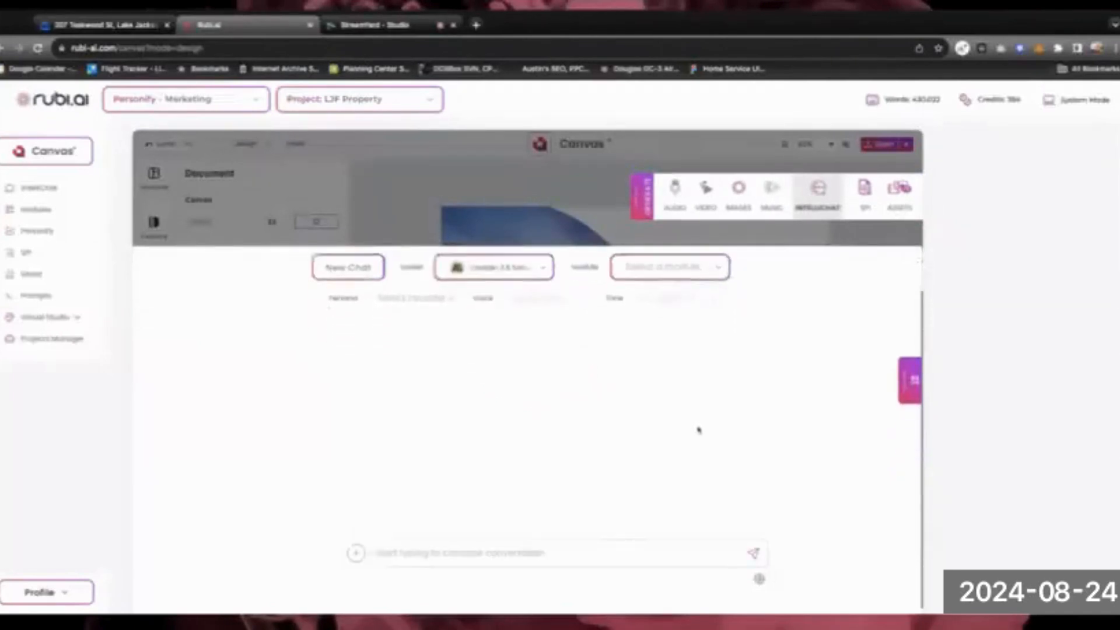
scroll(699, 431, up, 1)
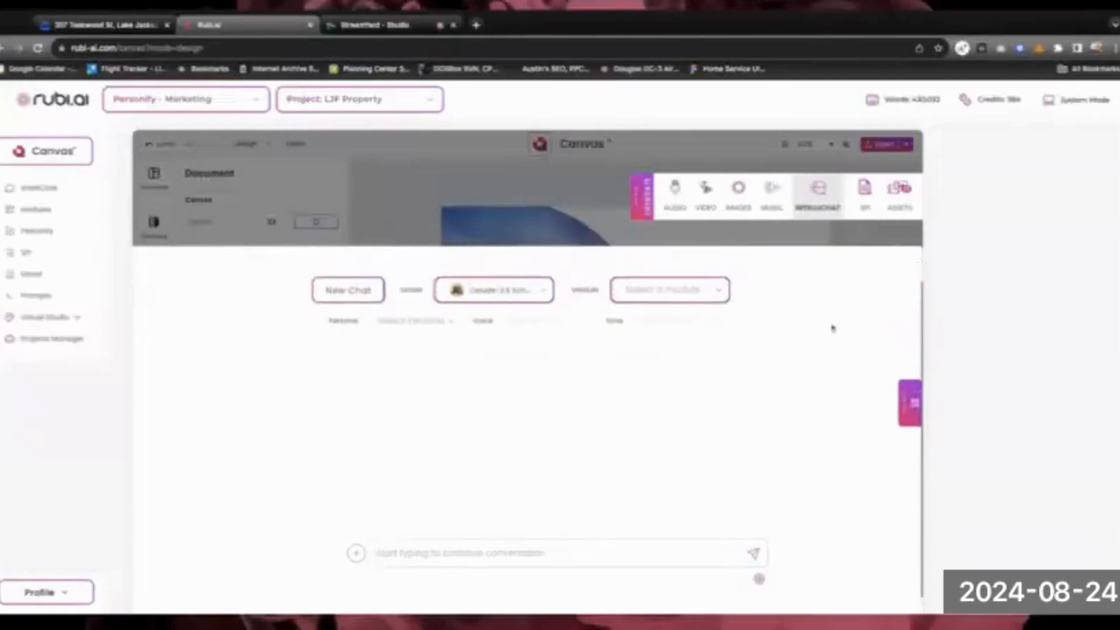
scroll(828, 330, up, 1)
click(908, 270)
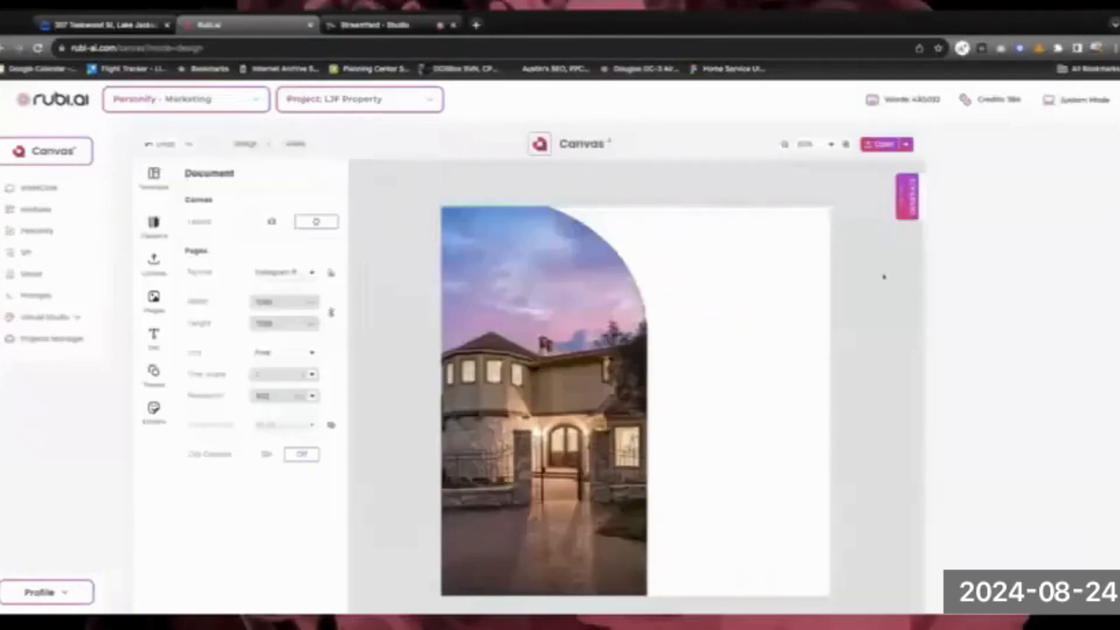
click(691, 265)
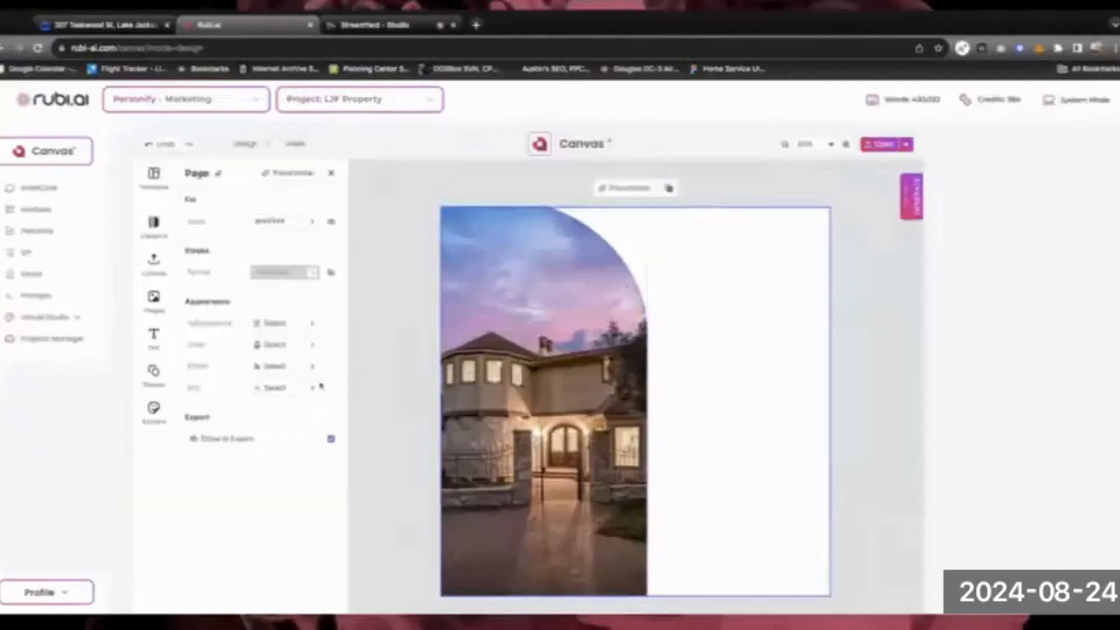
click(160, 343)
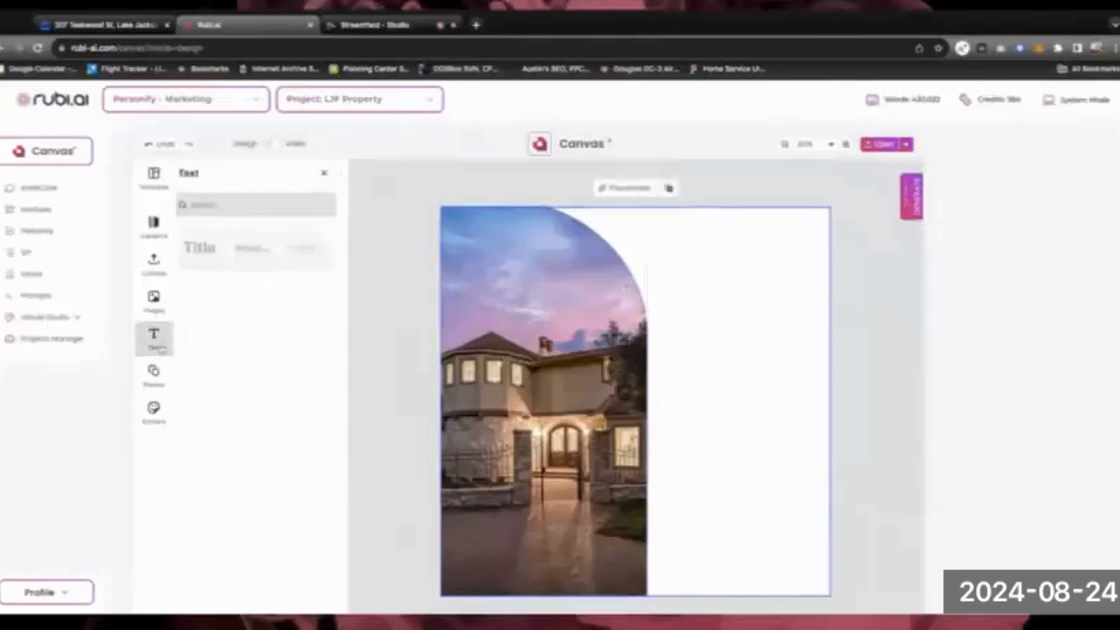
Add a Title at the top right, paste the AI headline, and trim it to 'Luxurious Oasis on 1.15 Acres:'
click(207, 248)
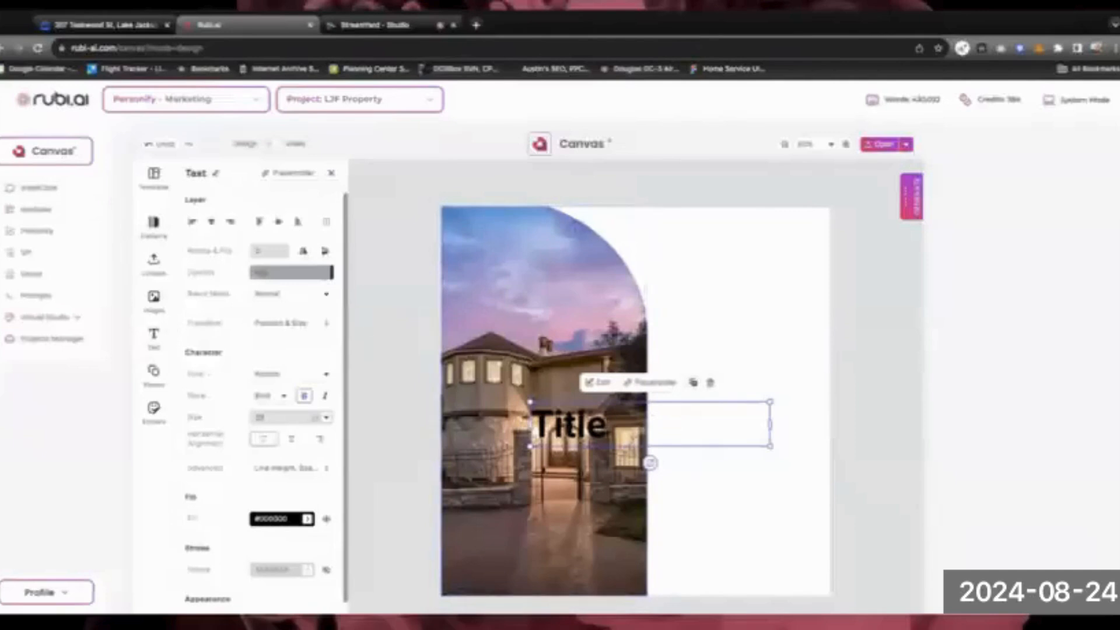
drag(598, 433, 717, 259)
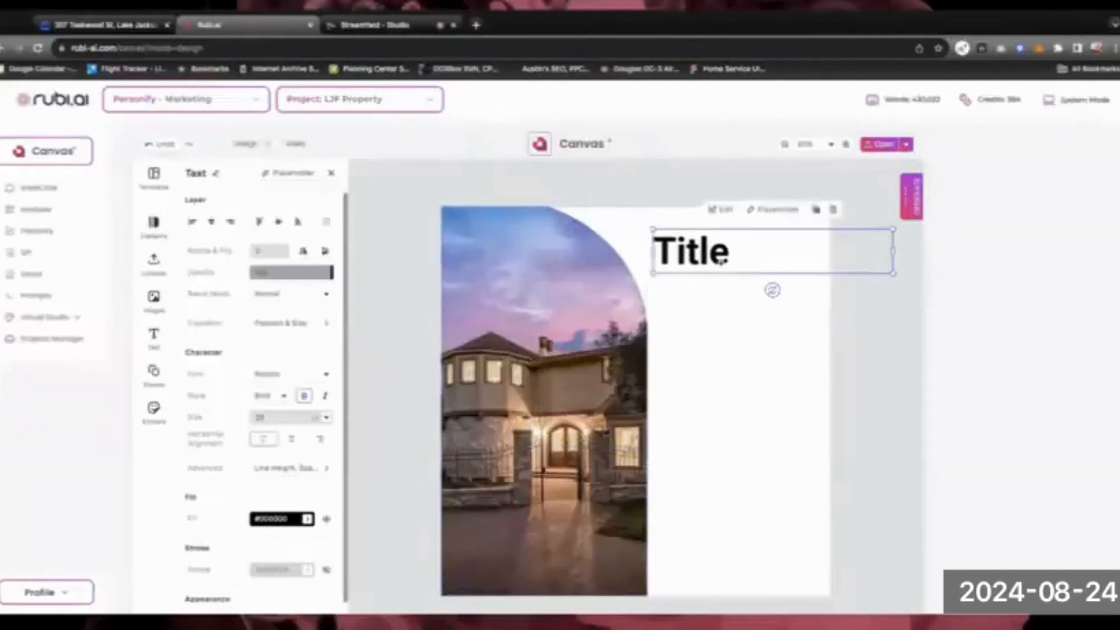
double_click(717, 258)
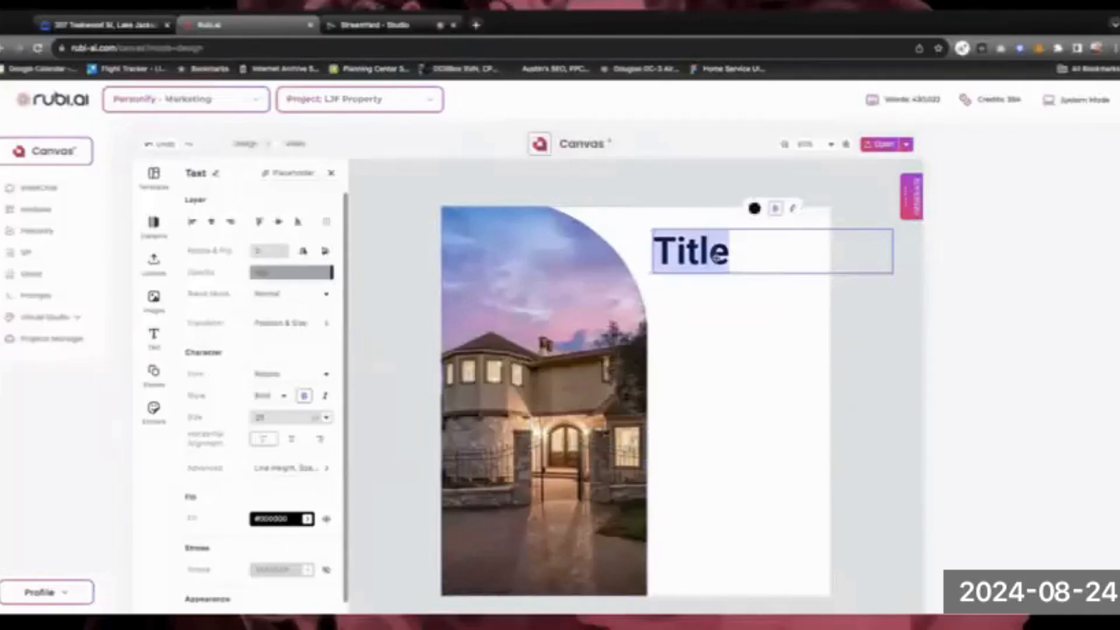
key(ctrl+v)
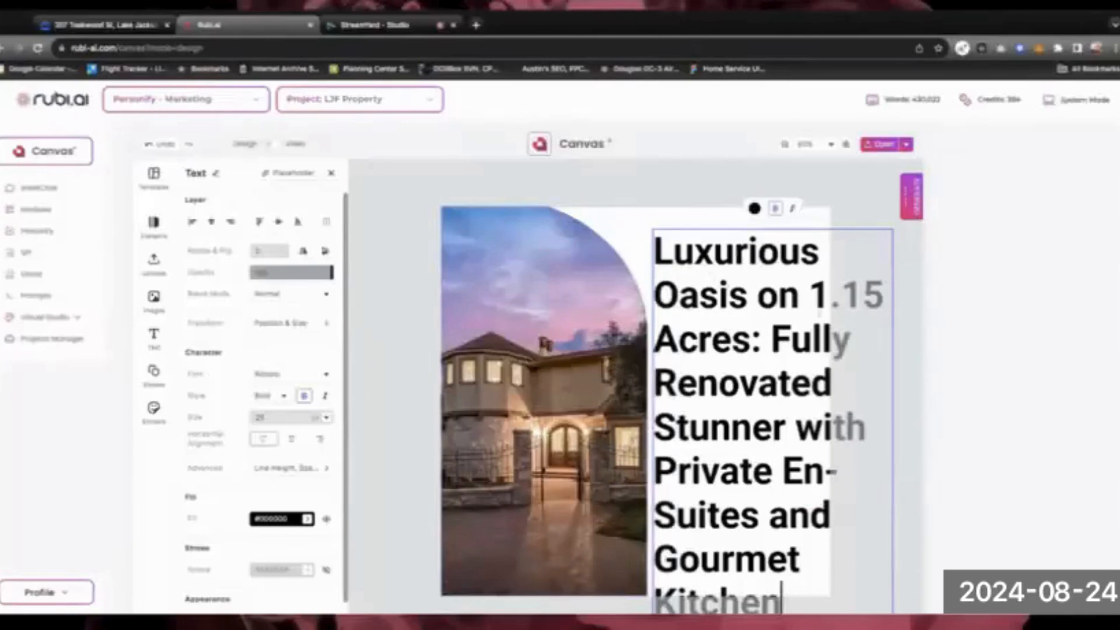
drag(772, 339, 780, 601)
key(BackSpace)
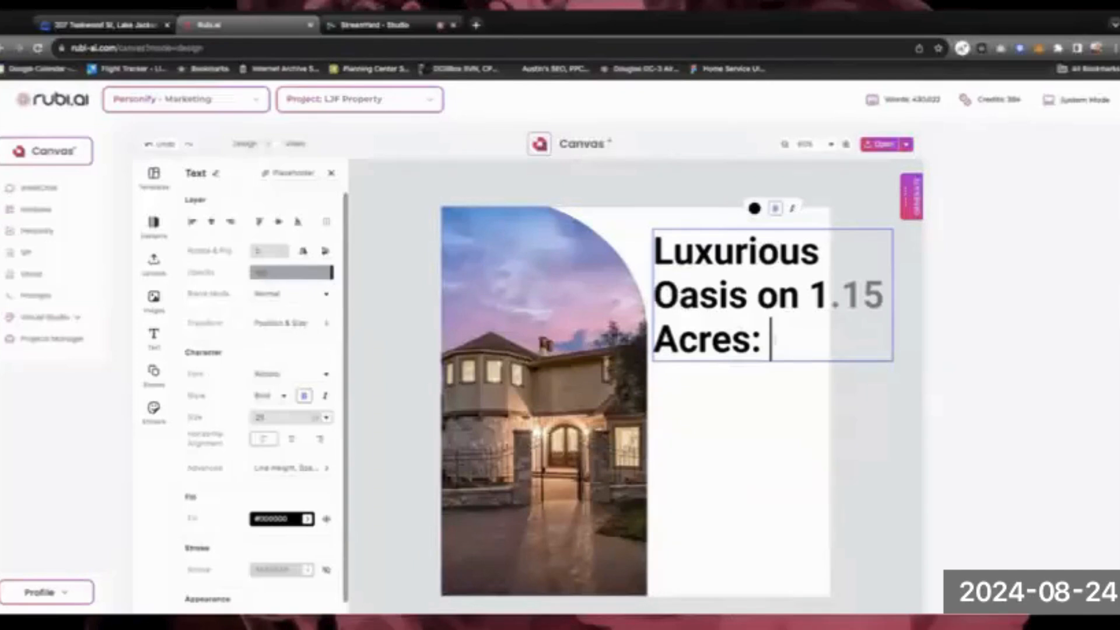
drag(774, 341, 654, 253)
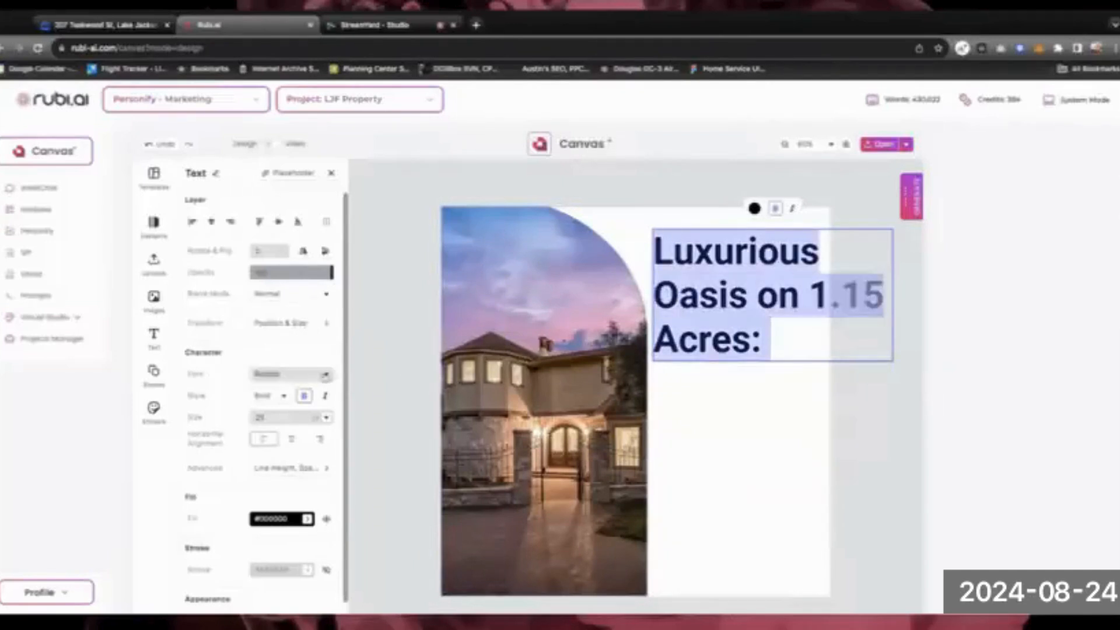
Change the headline font to Playfair Display, keeping the Regular style
click(291, 374)
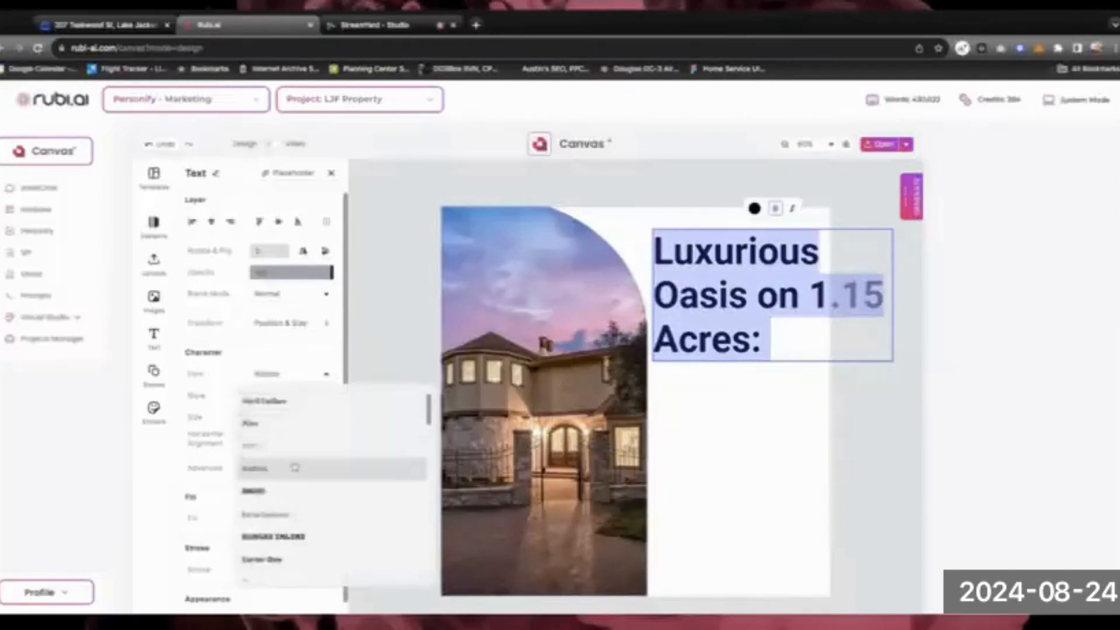
scroll(293, 465, down, 3)
scroll(295, 467, down, 5)
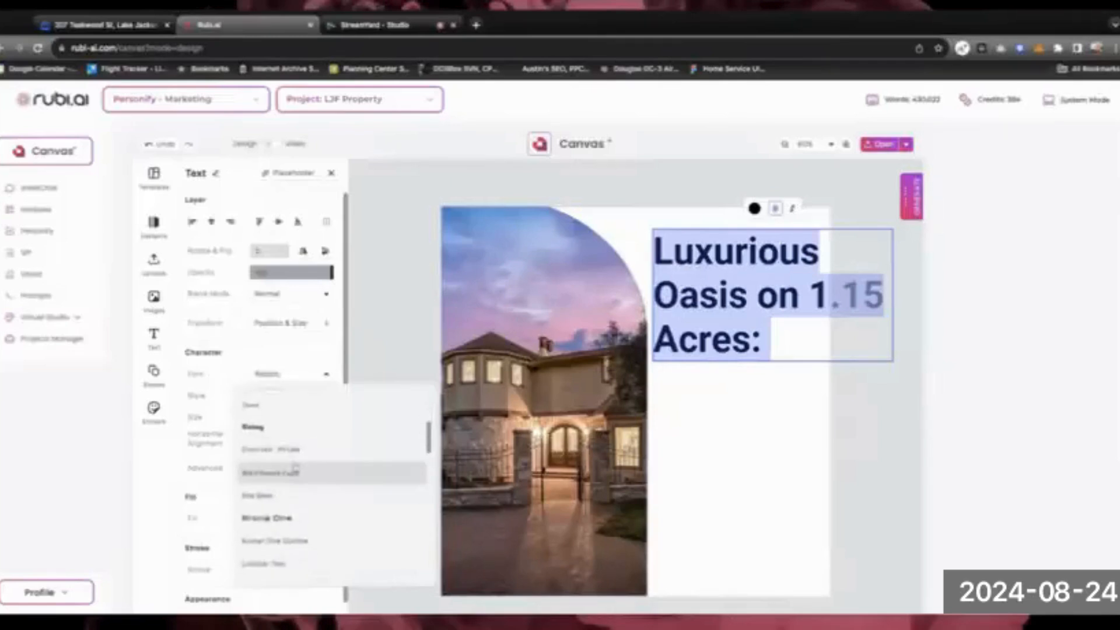
scroll(295, 461, down, 5)
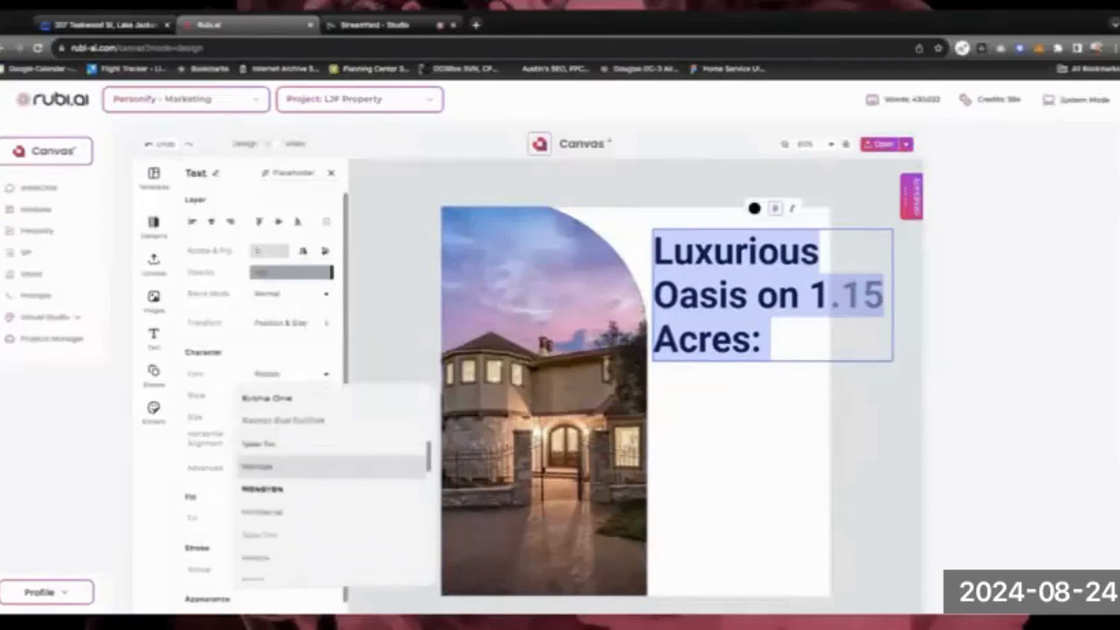
scroll(296, 461, down, 4)
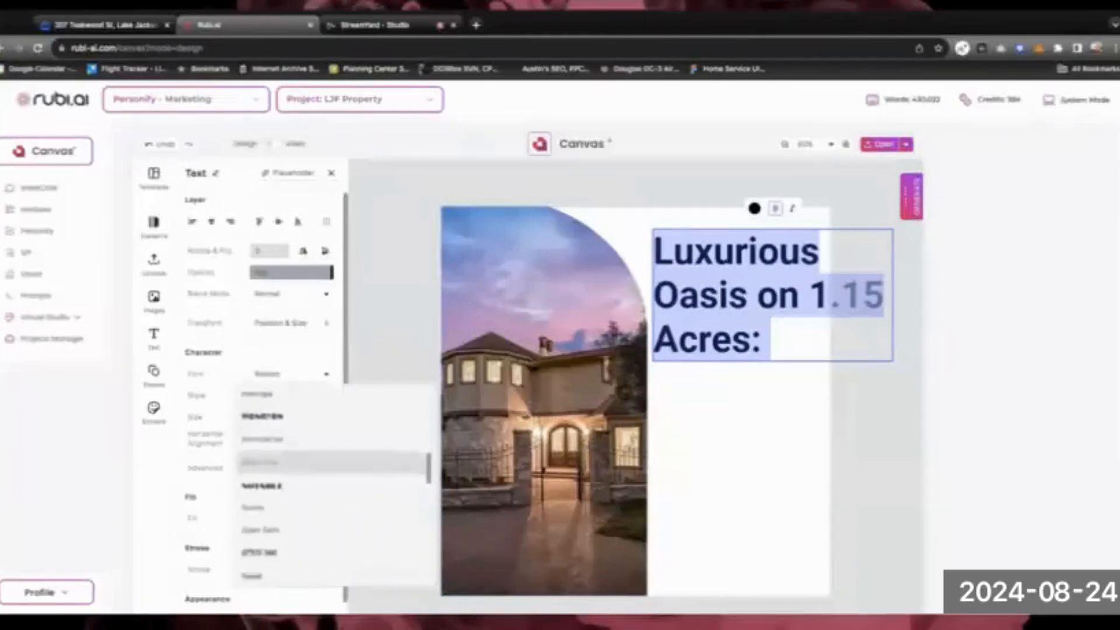
scroll(295, 461, down, 1)
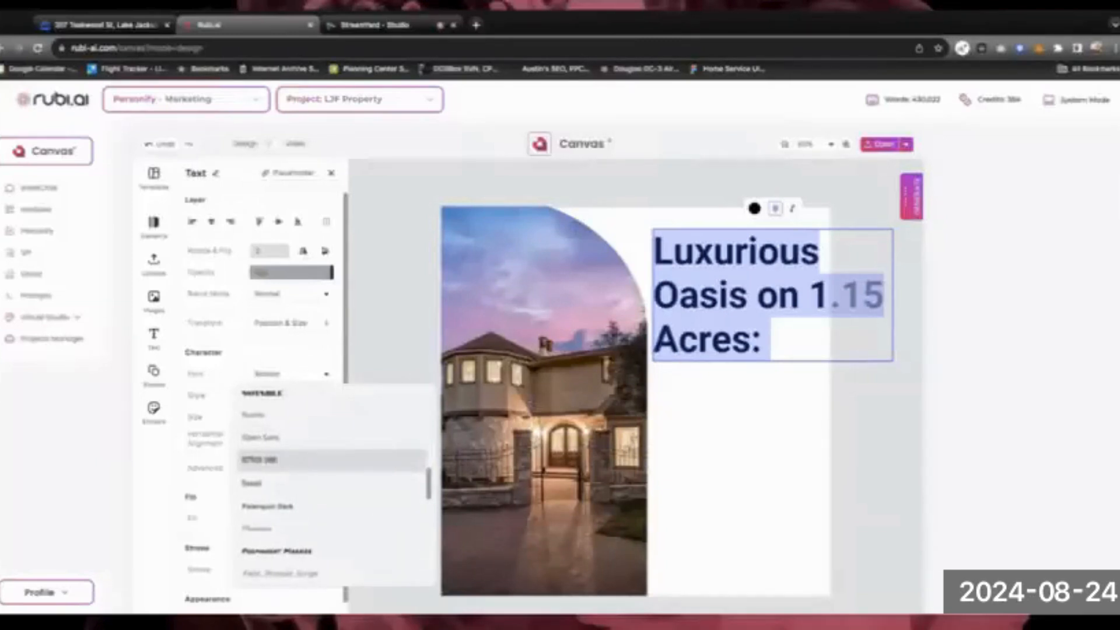
scroll(295, 467, down, 1)
scroll(295, 467, down, 1)
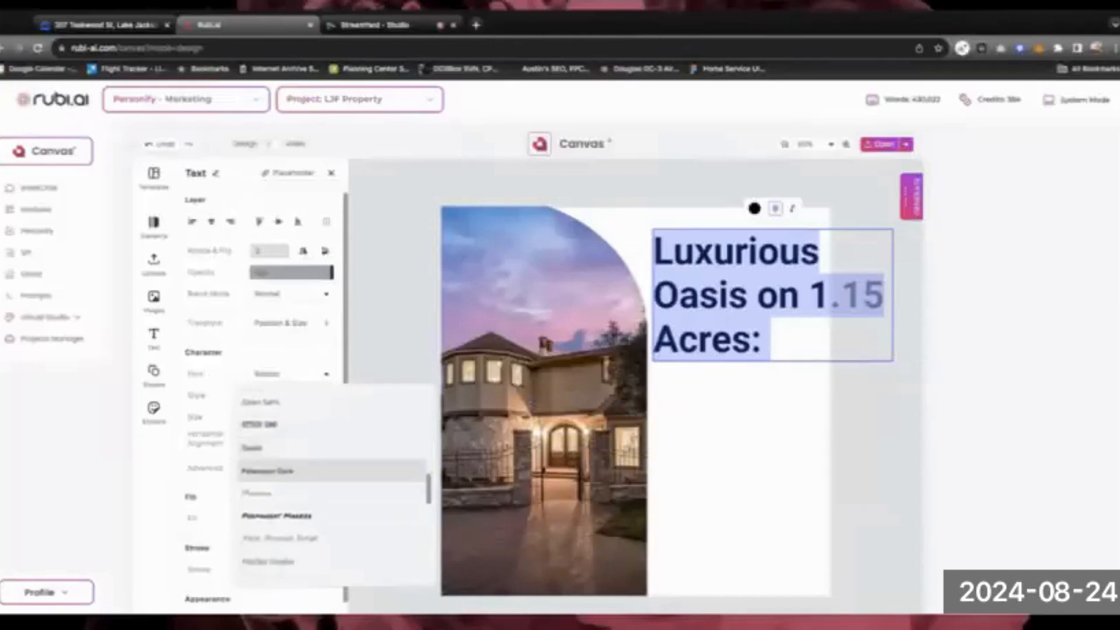
scroll(295, 469, down, 2)
click(293, 515)
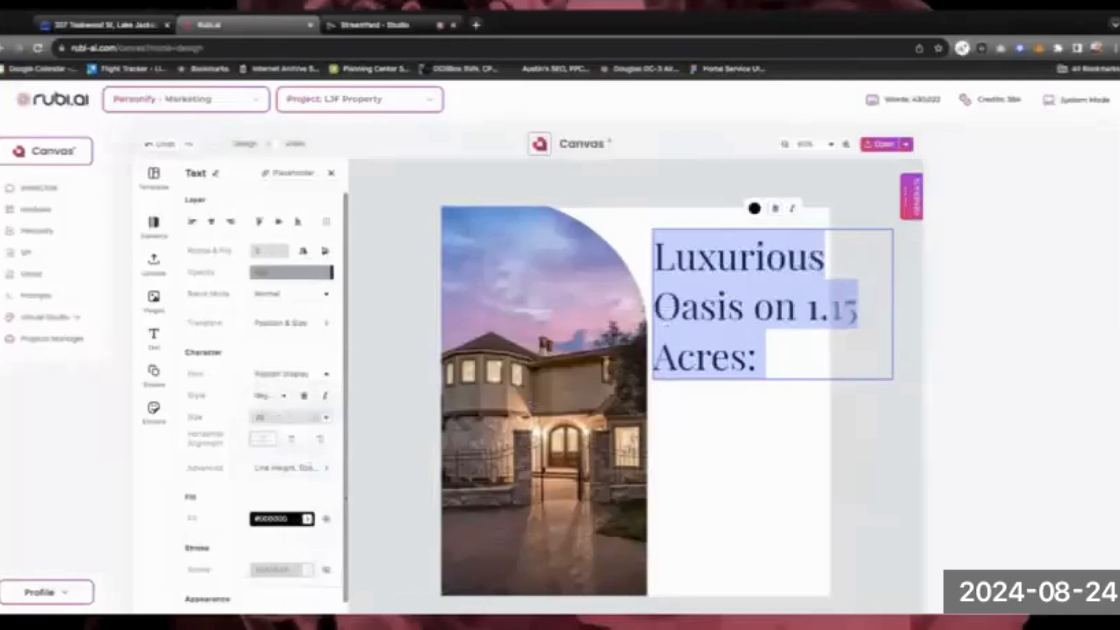
click(286, 399)
click(286, 398)
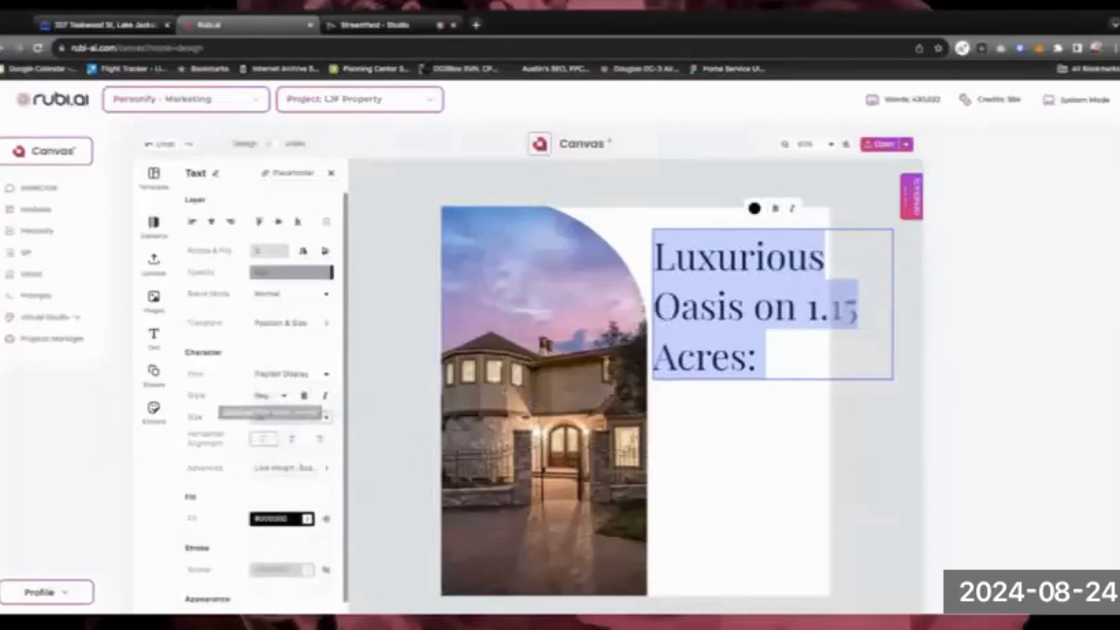
click(284, 396)
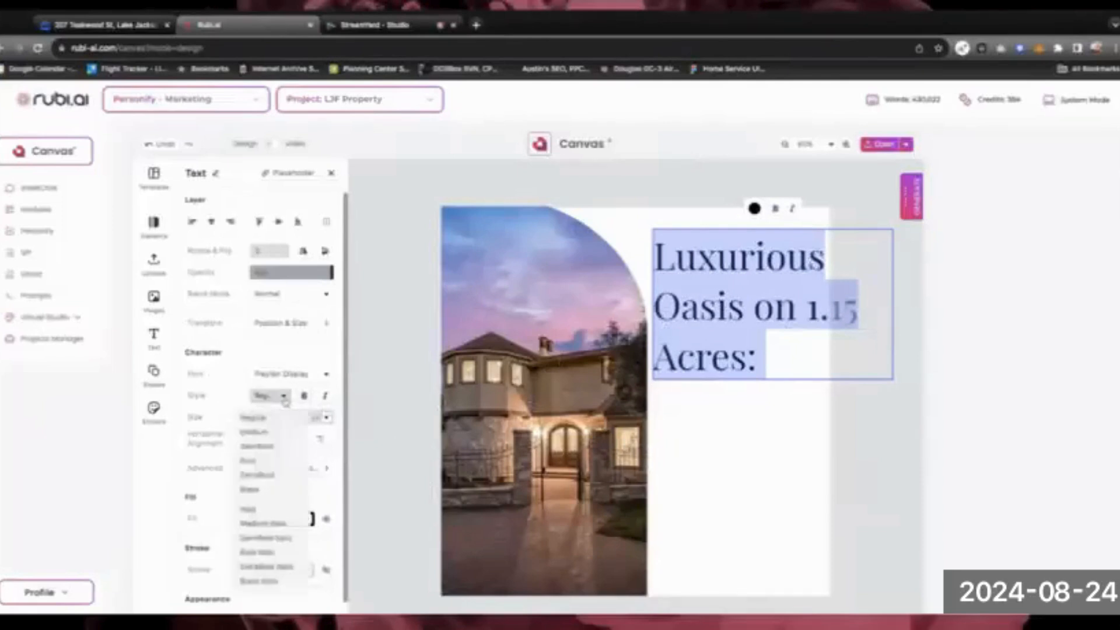
click(284, 397)
Set the headline size to 18 pt
click(326, 418)
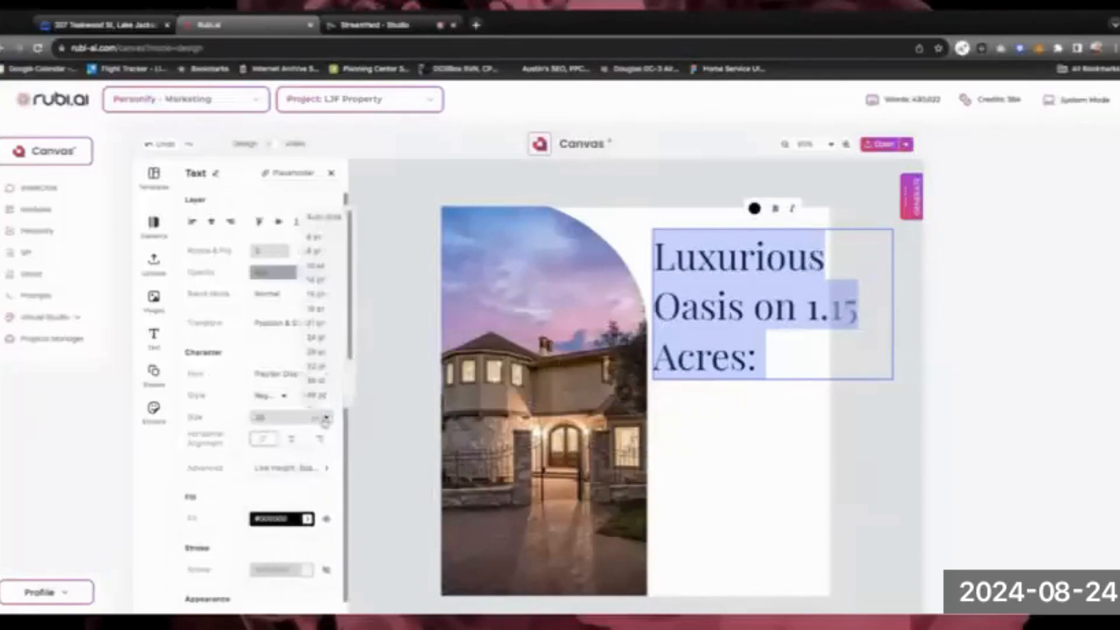
click(315, 267)
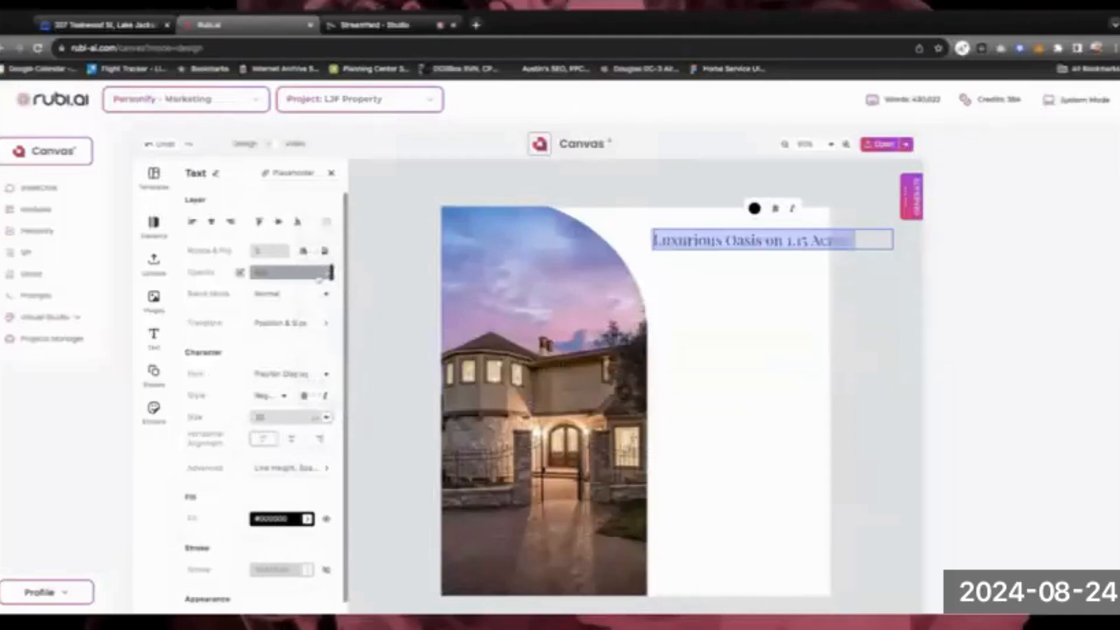
click(326, 418)
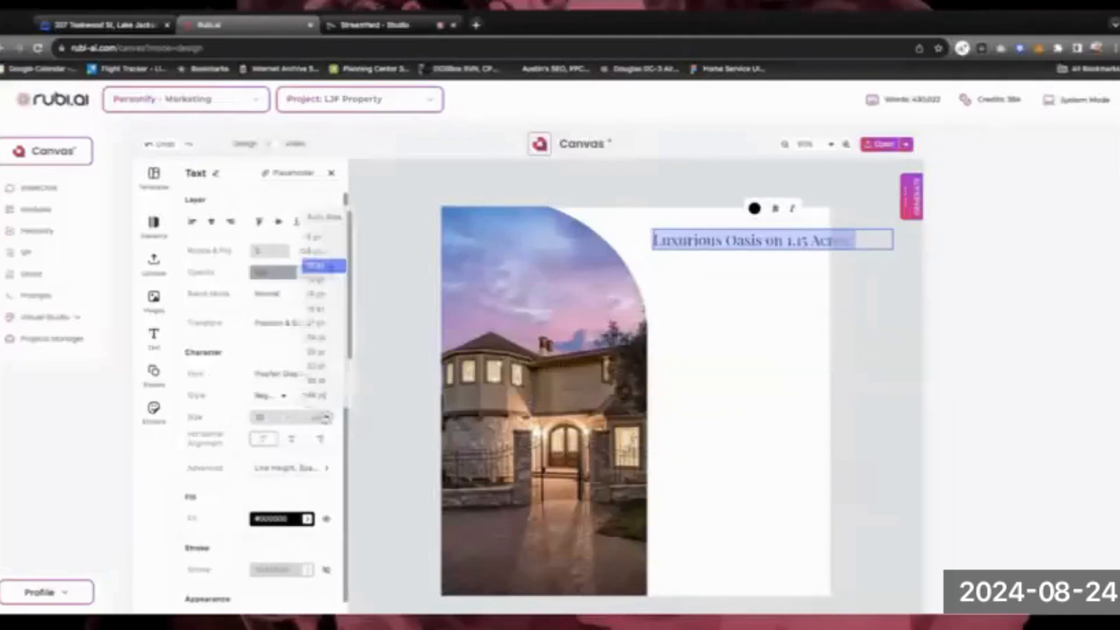
click(318, 309)
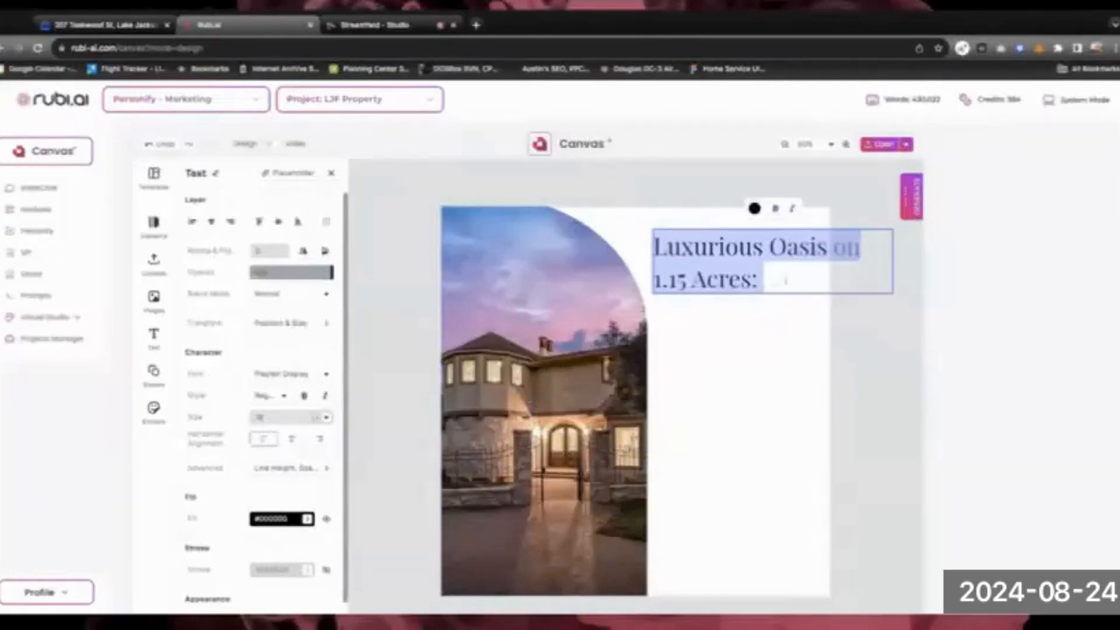
click(737, 312)
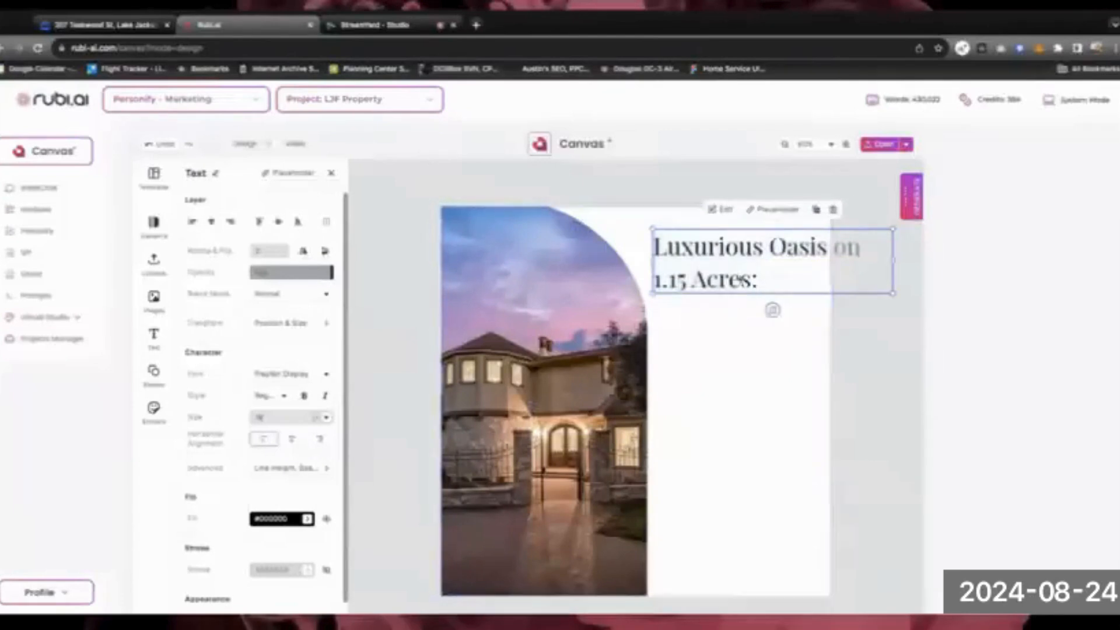
double_click(742, 279)
click(775, 277)
drag(693, 279, 654, 247)
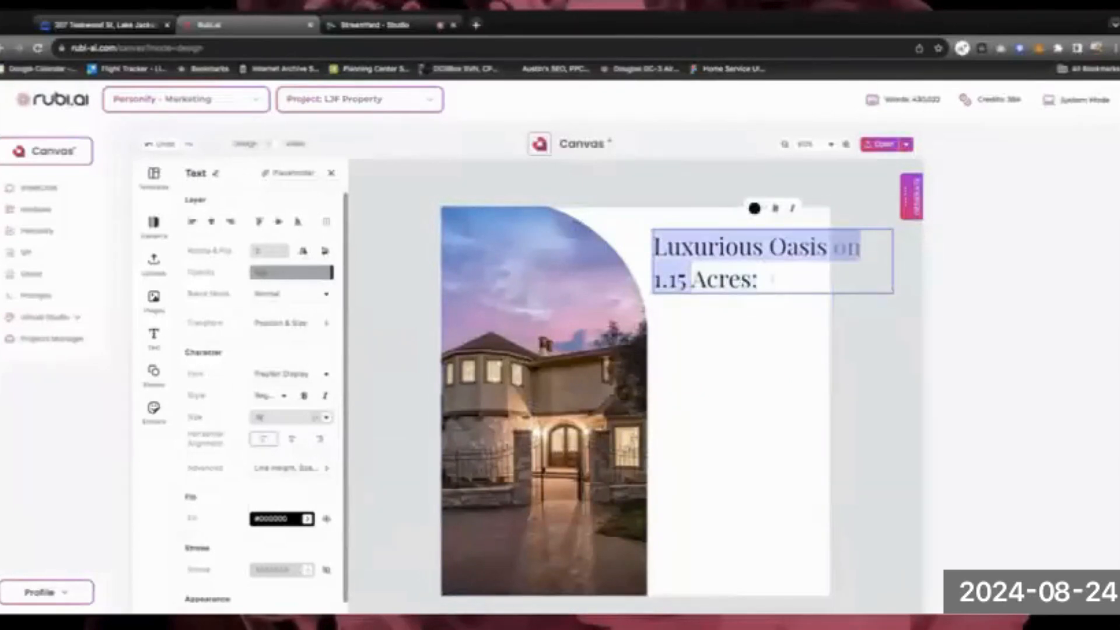
click(768, 280)
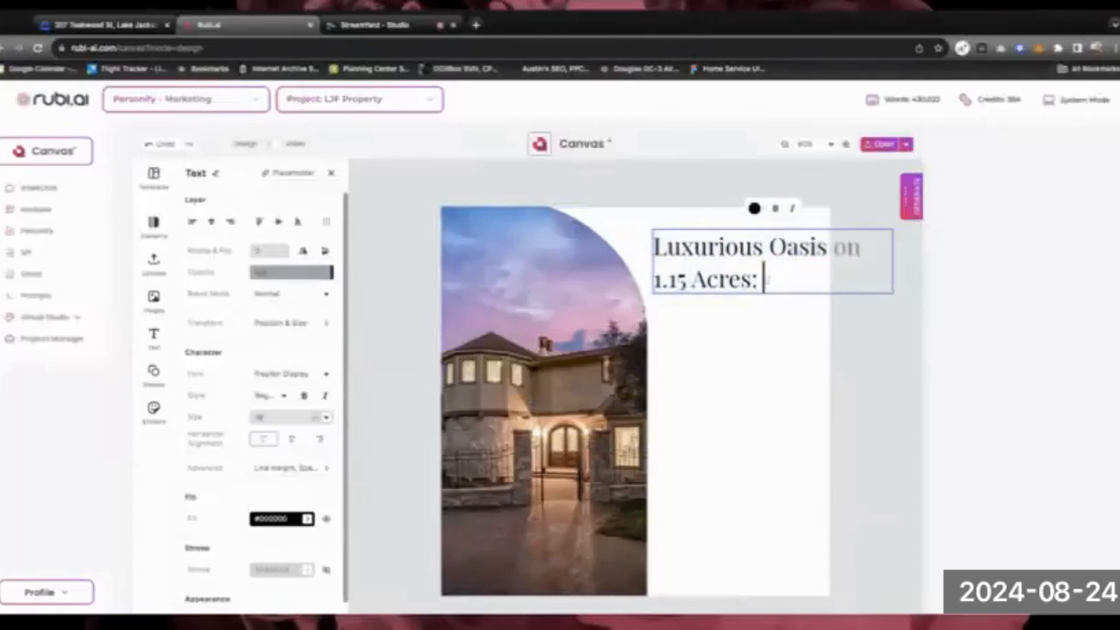
drag(768, 280, 654, 247)
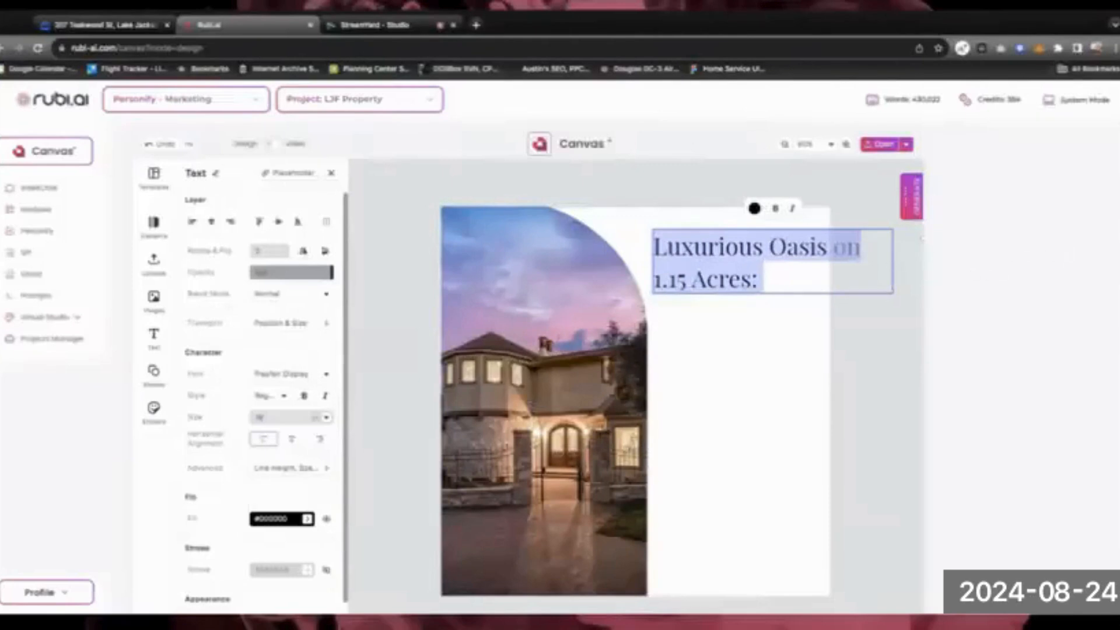
key(Escape)
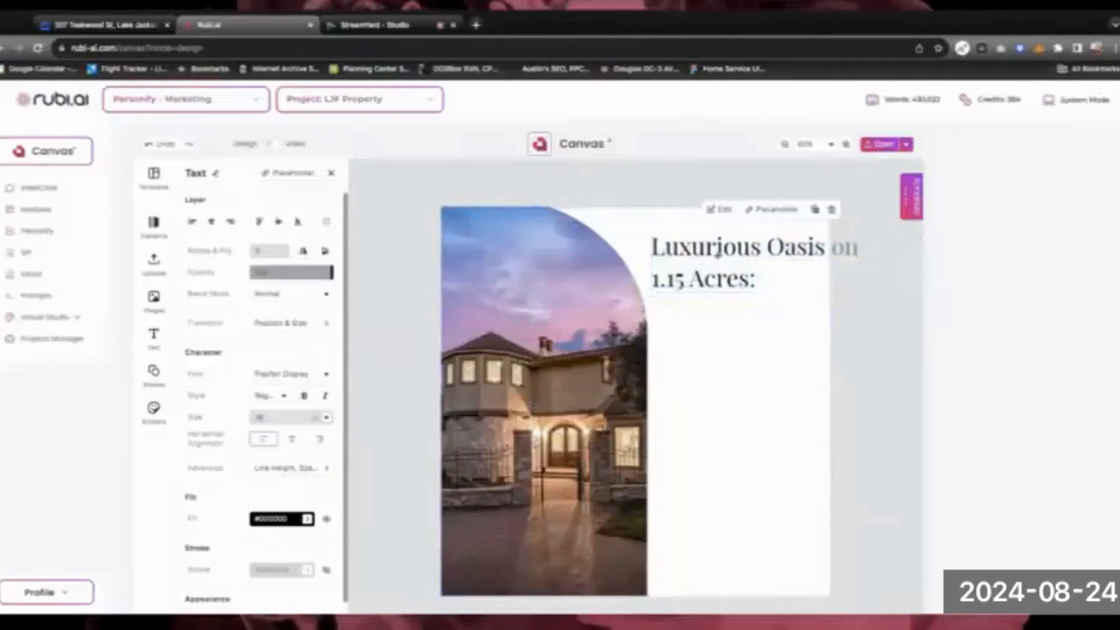
Narrow and reposition the headline box so it wraps after 'on' beside the photo
drag(856, 257, 758, 255)
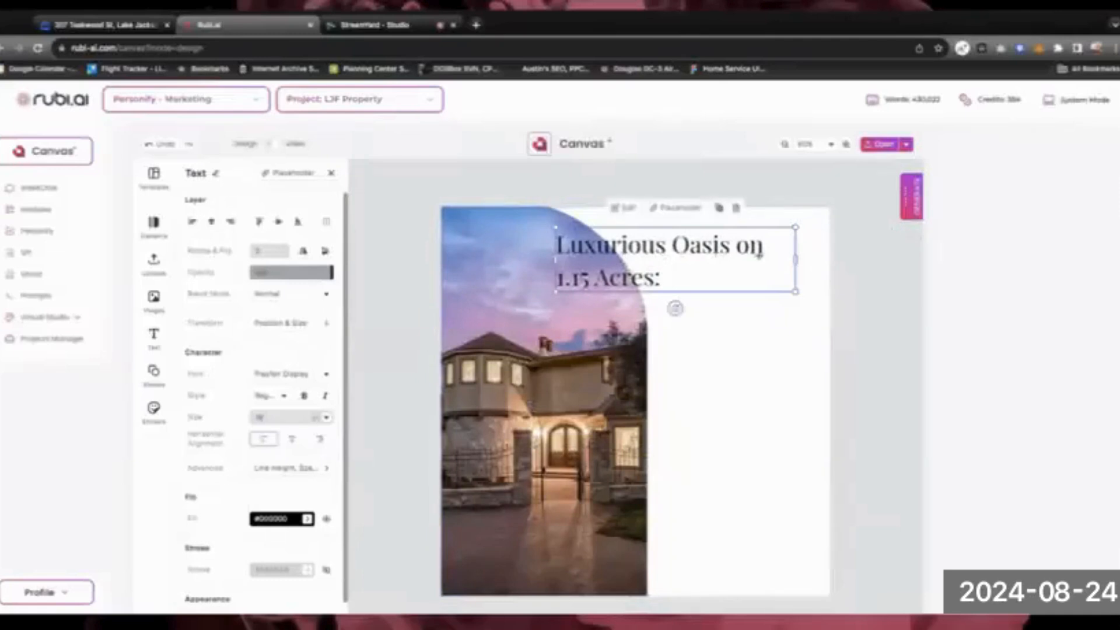
click(797, 251)
drag(867, 260, 742, 260)
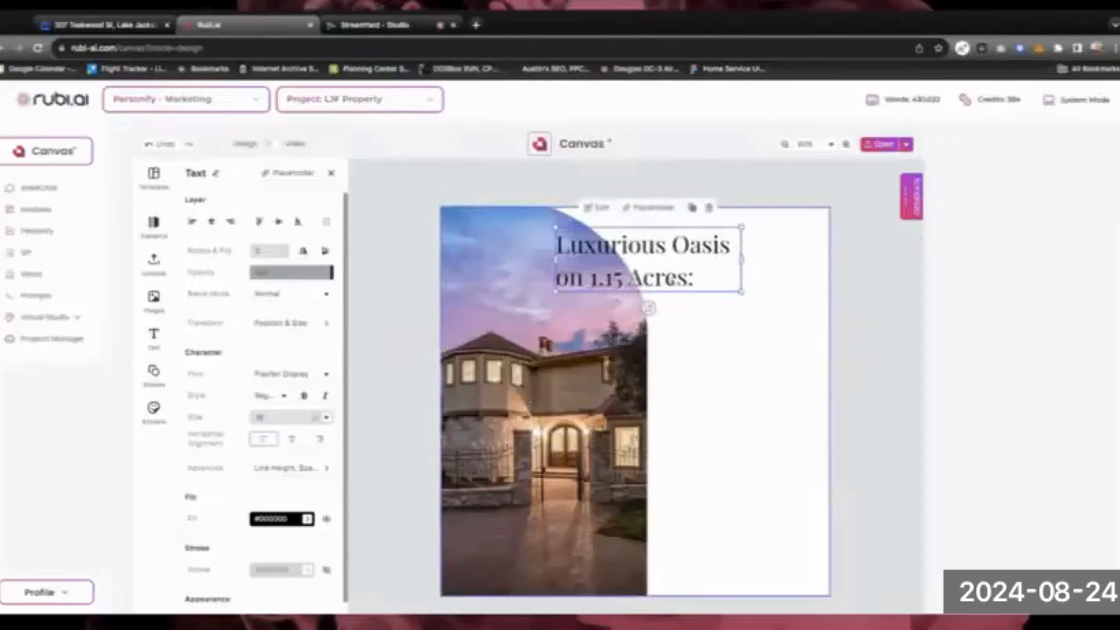
mouse_move(668, 251)
mouse_down()
mouse_move(743, 244)
mouse_move(688, 246)
mouse_up()
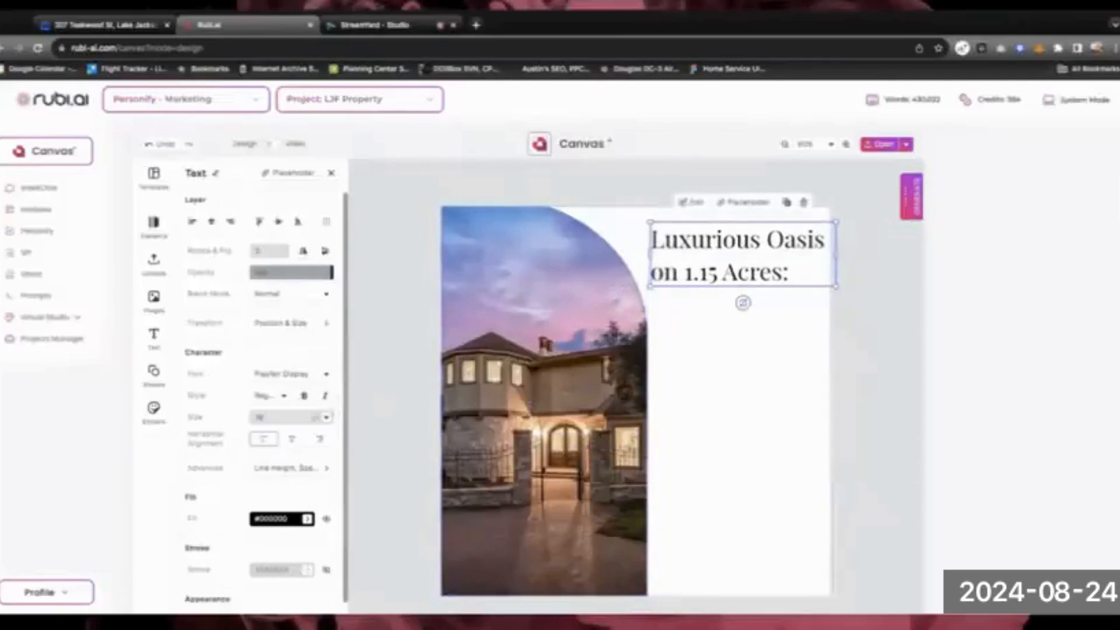
Set the headline to 16 pt and nudge the headline and arched photo into alignment
click(326, 418)
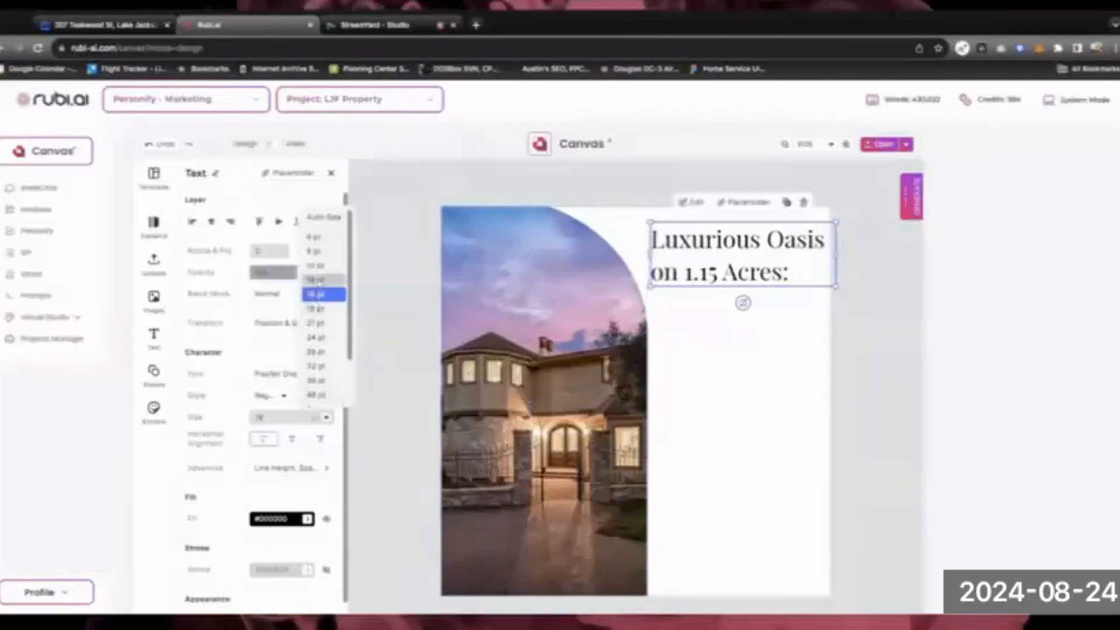
click(320, 294)
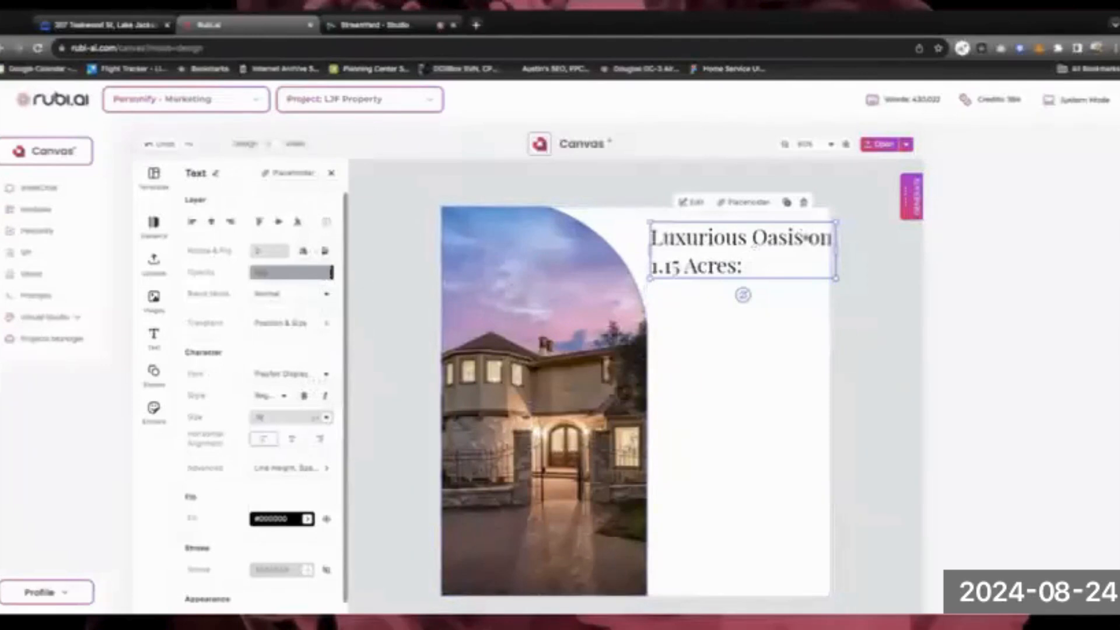
click(750, 256)
drag(749, 257, 749, 258)
click(625, 391)
drag(624, 391, 614, 391)
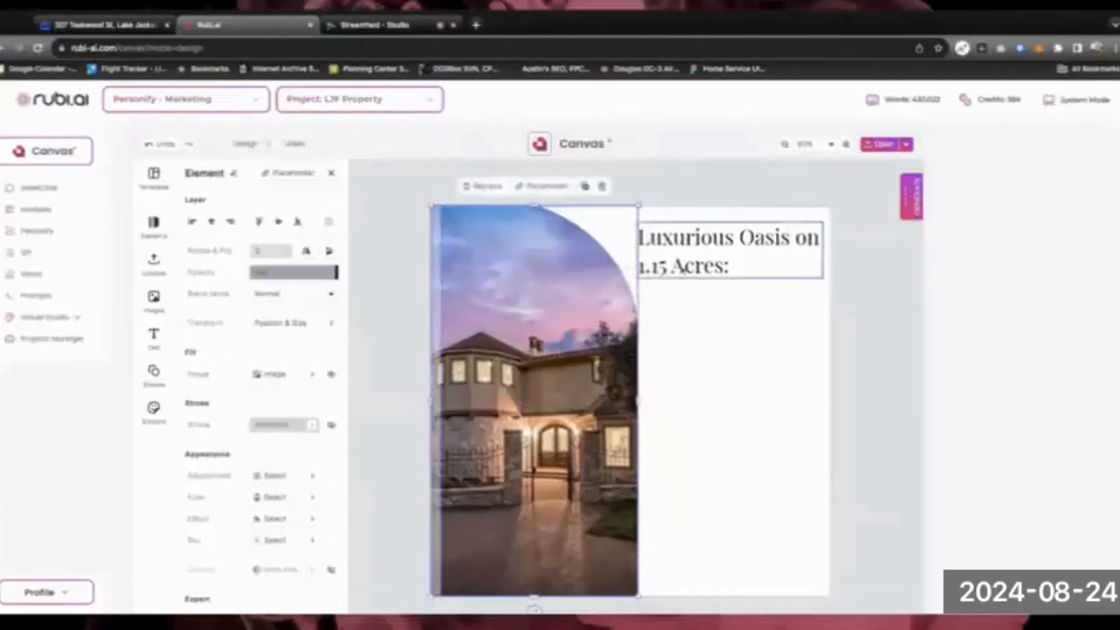
drag(680, 268, 680, 271)
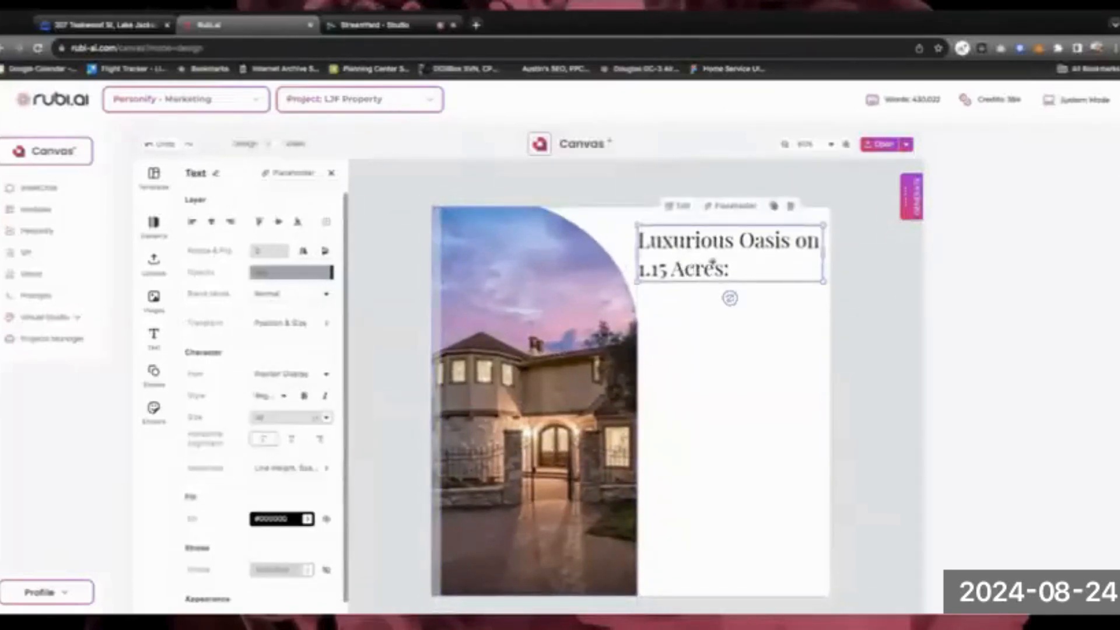
Centre-align the headline and break it as 'Luxurious Oasis' / 'on 1.15 Acres:'
double_click(704, 268)
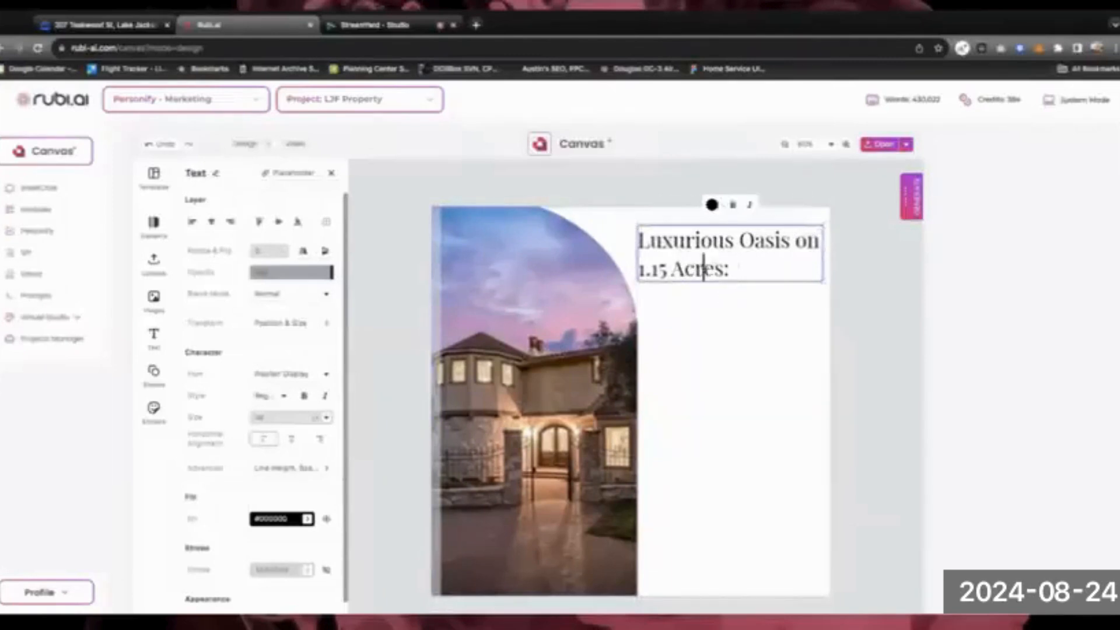
key(ctrl+a)
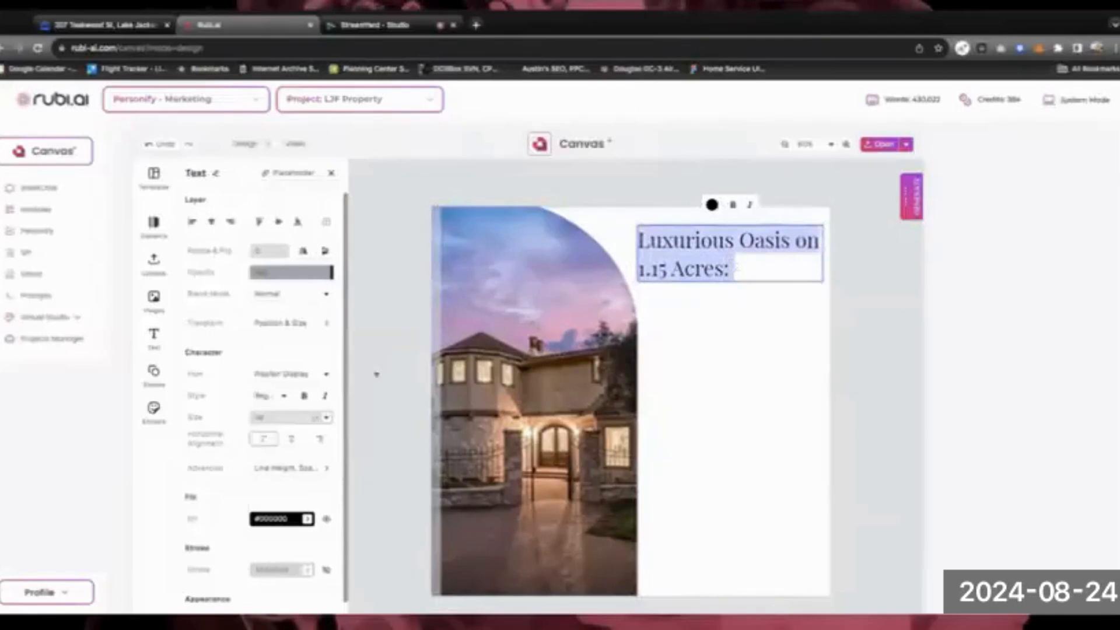
click(292, 440)
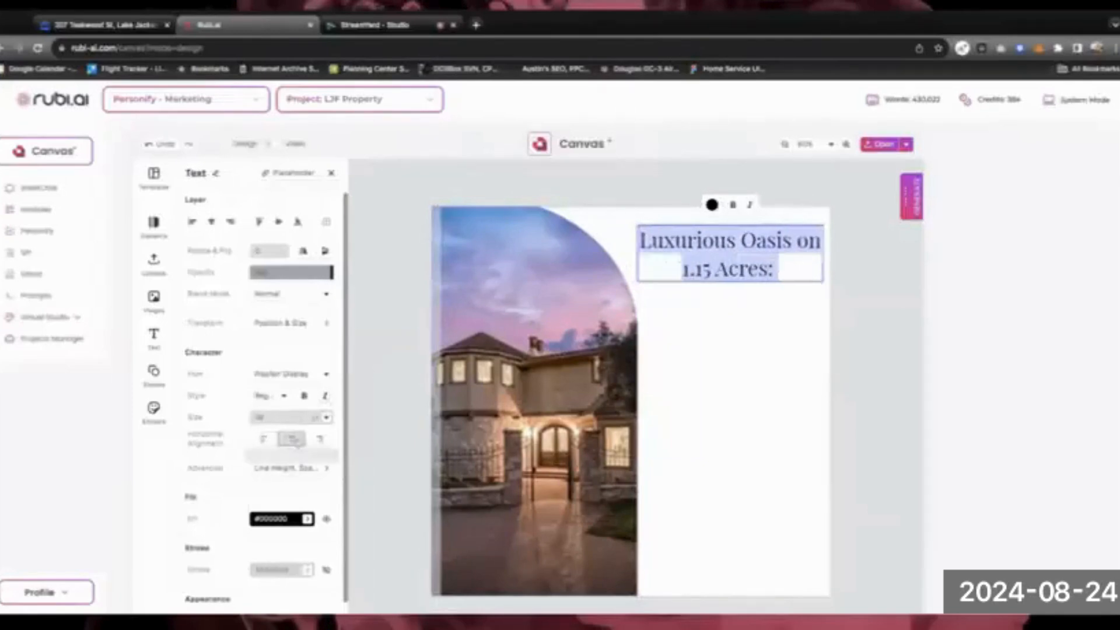
click(797, 240)
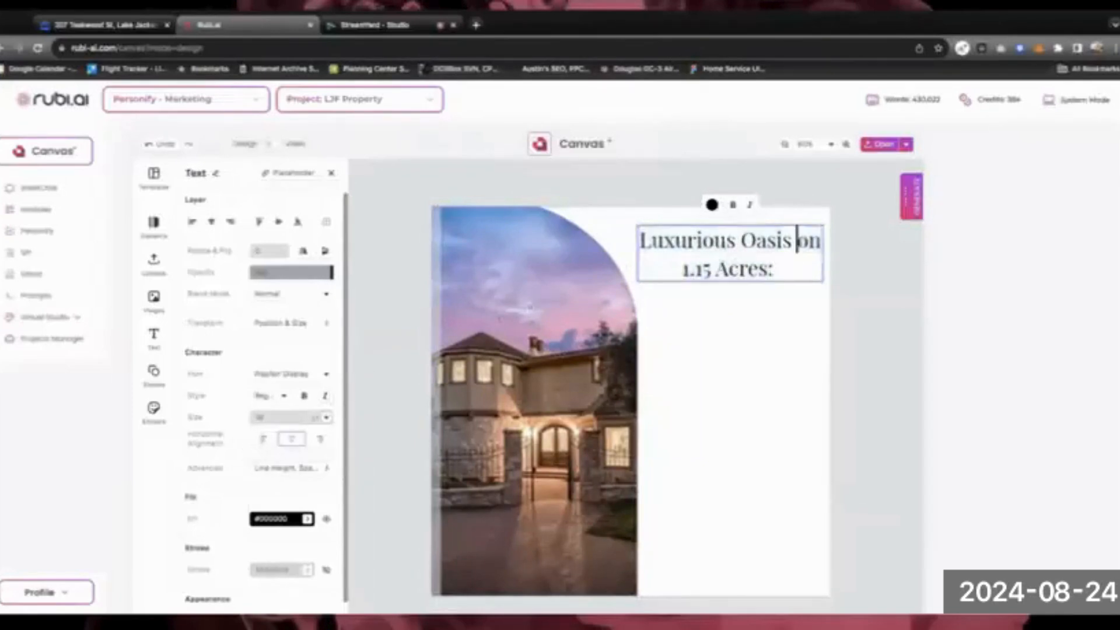
key(BackSpace)
key(Return)
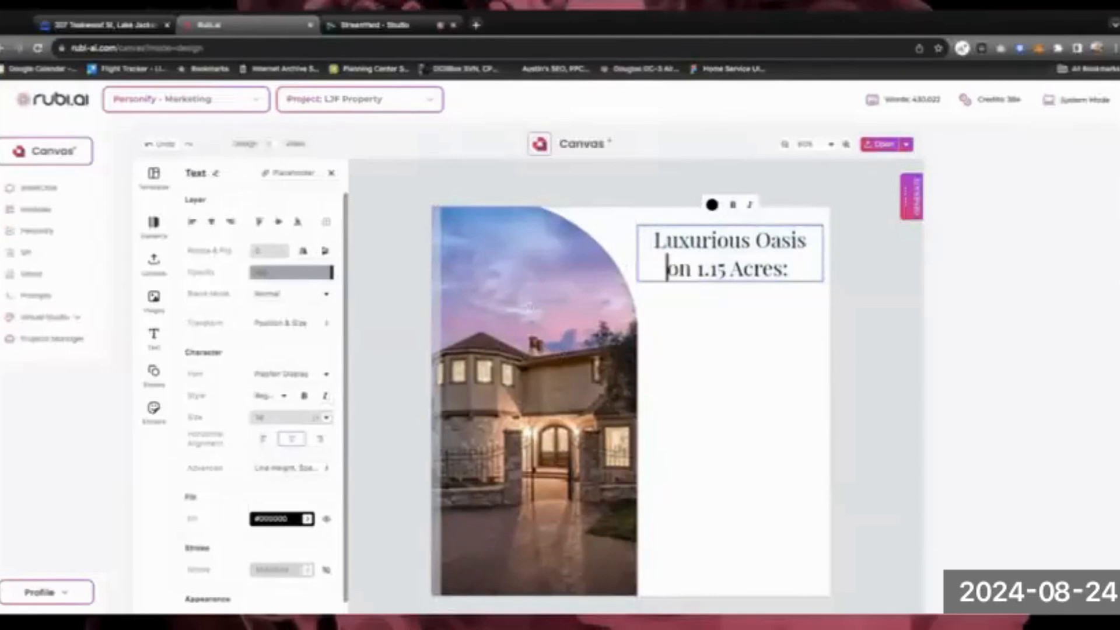
click(730, 318)
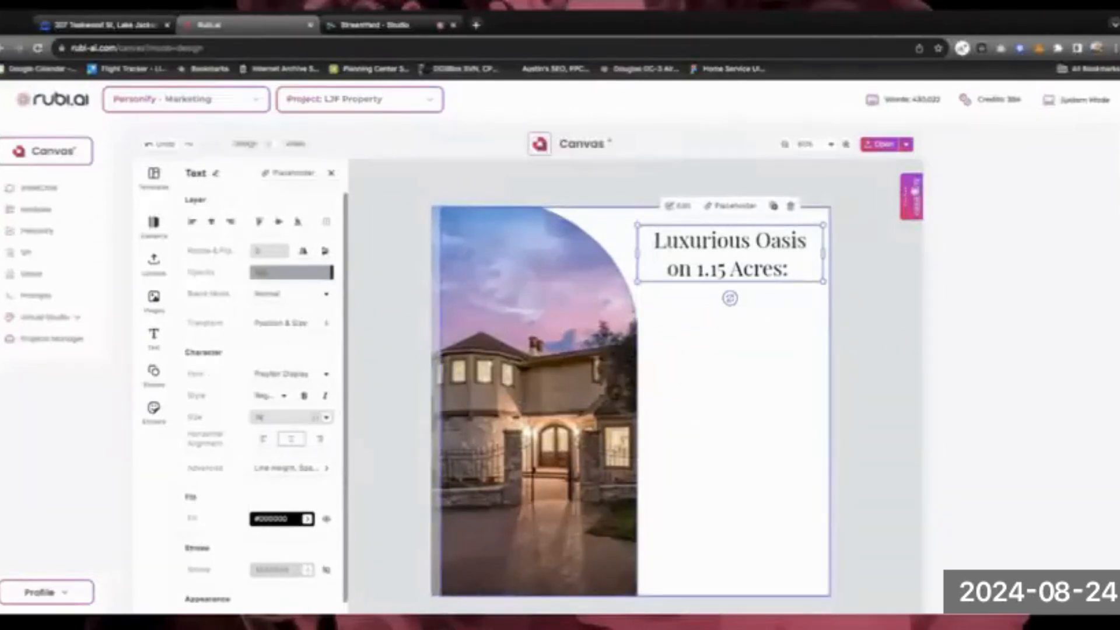
Reopen the AI chat's earlier headline conversation
click(910, 198)
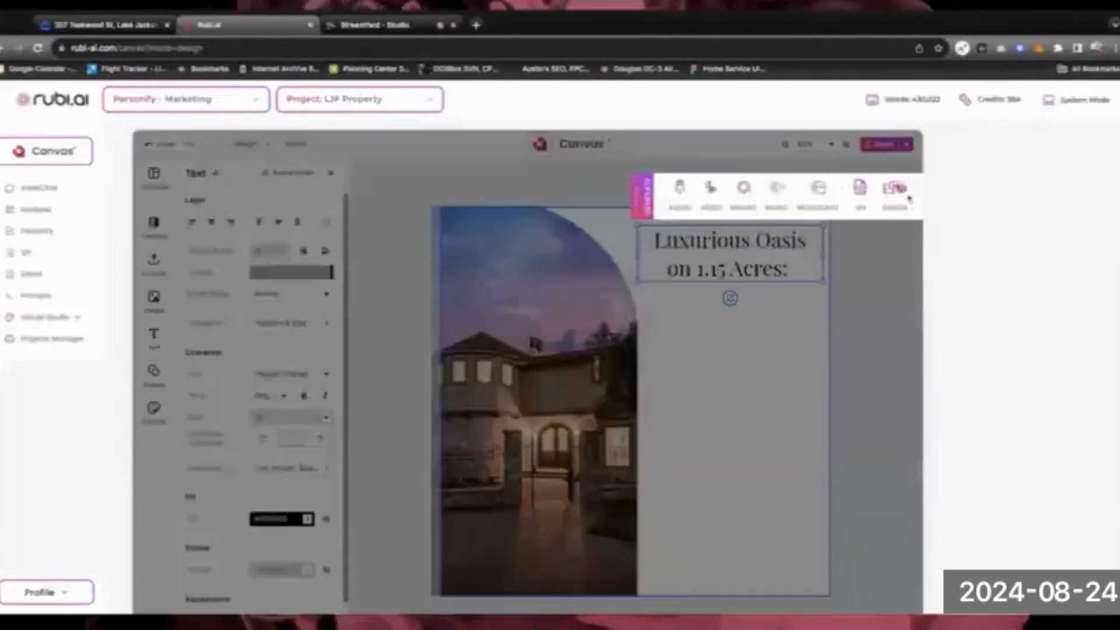
click(820, 188)
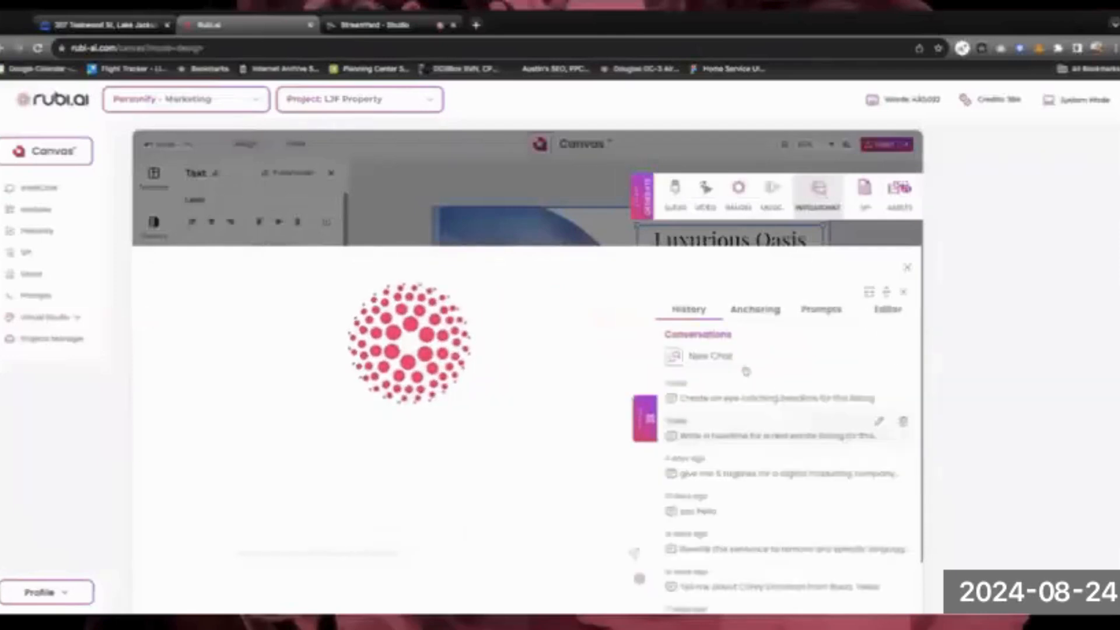
click(739, 401)
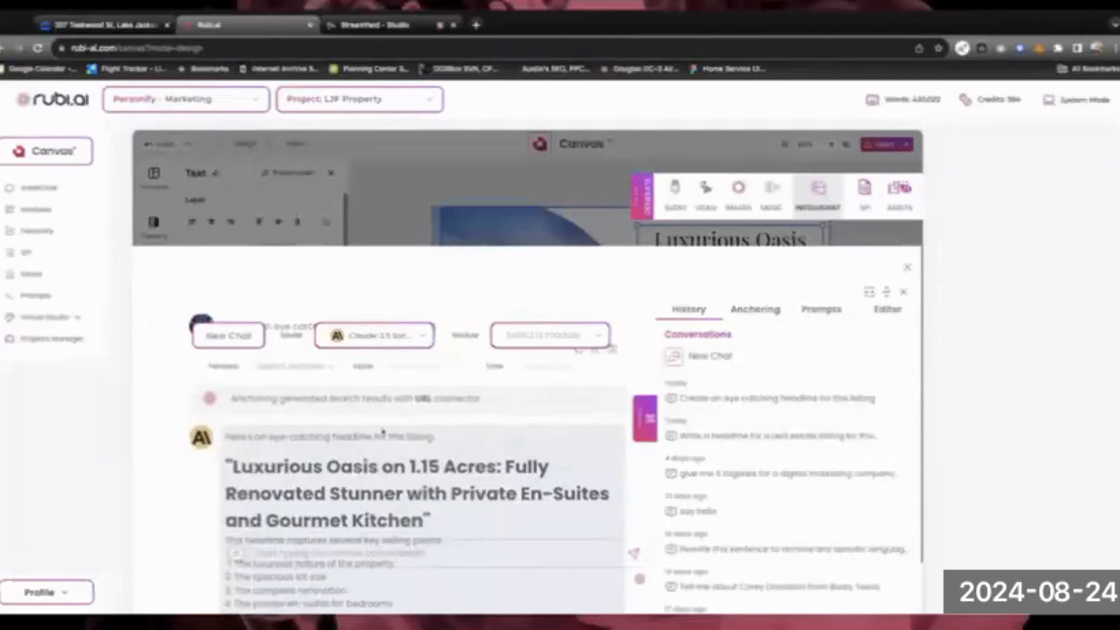
scroll(384, 432, down, 2)
scroll(440, 441, down, 1)
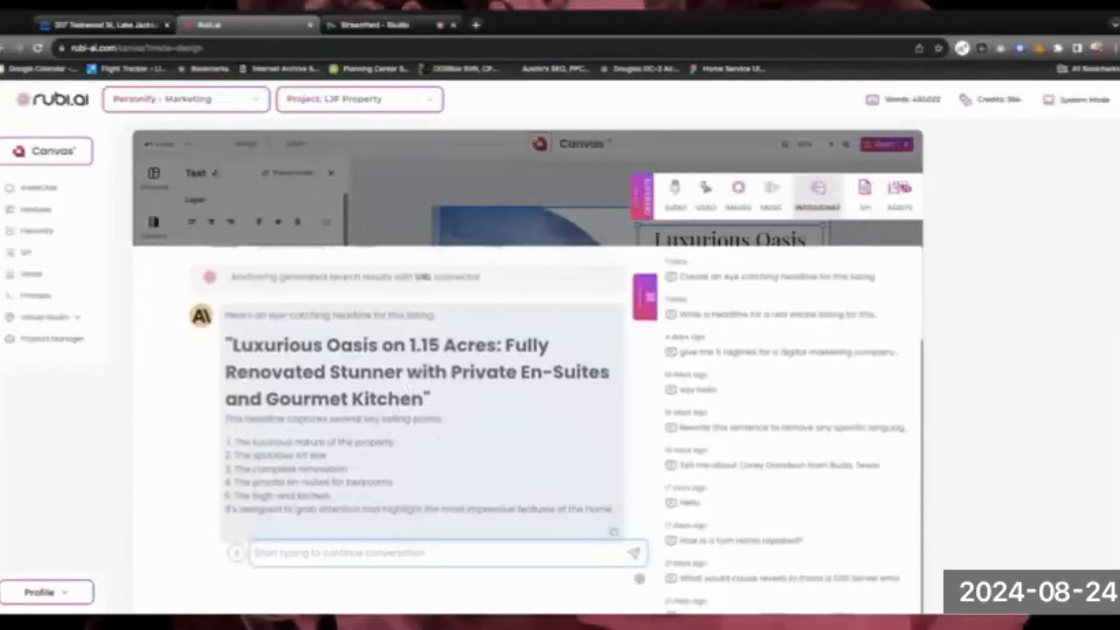
Request a short marketing paragraph for this property, then return to the design
text(create)
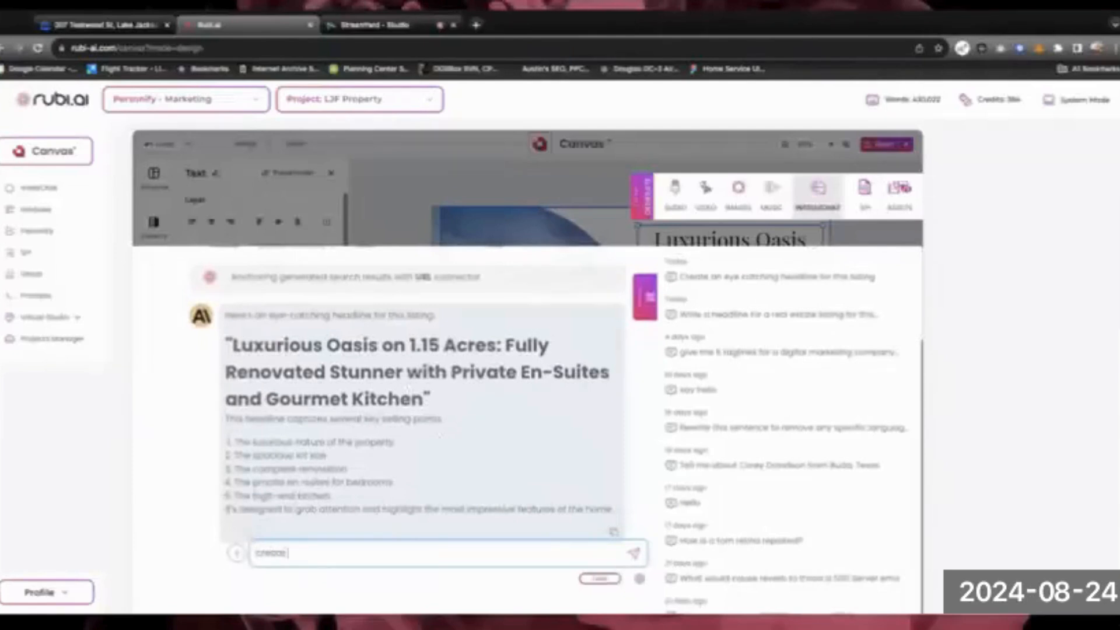
text( a short marketing post)
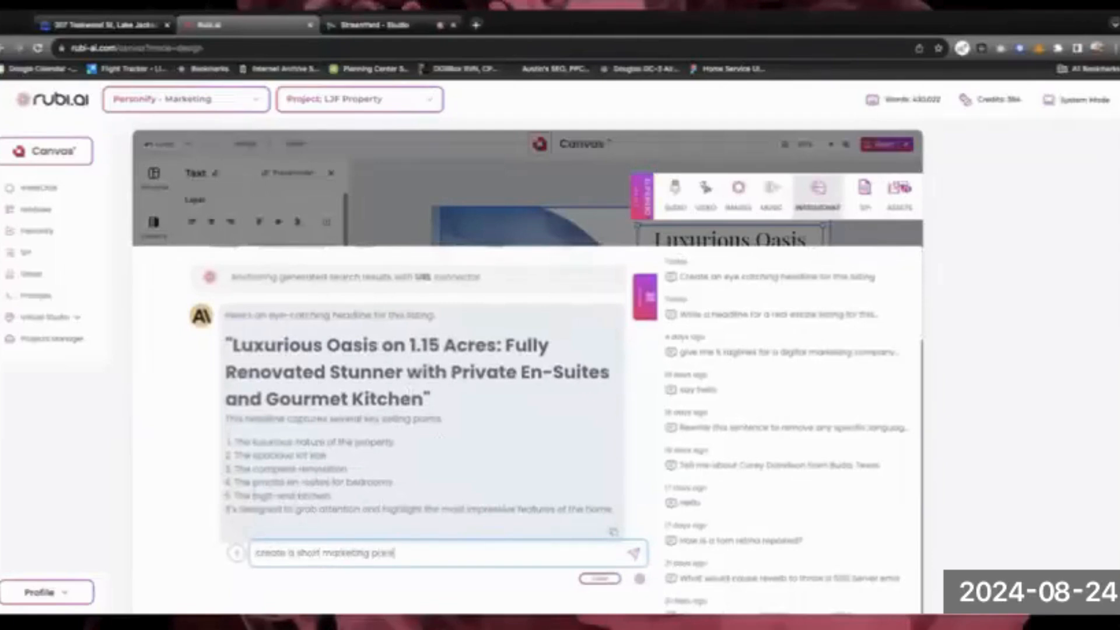
text(aragraph)
text(for this propert)
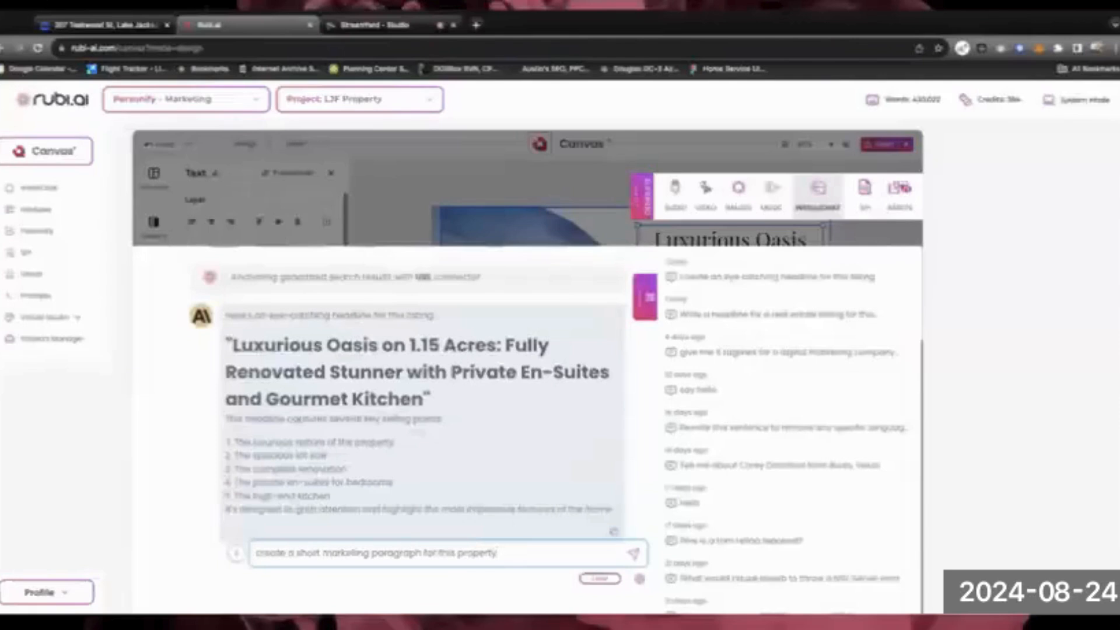
text(y)
key(Return)
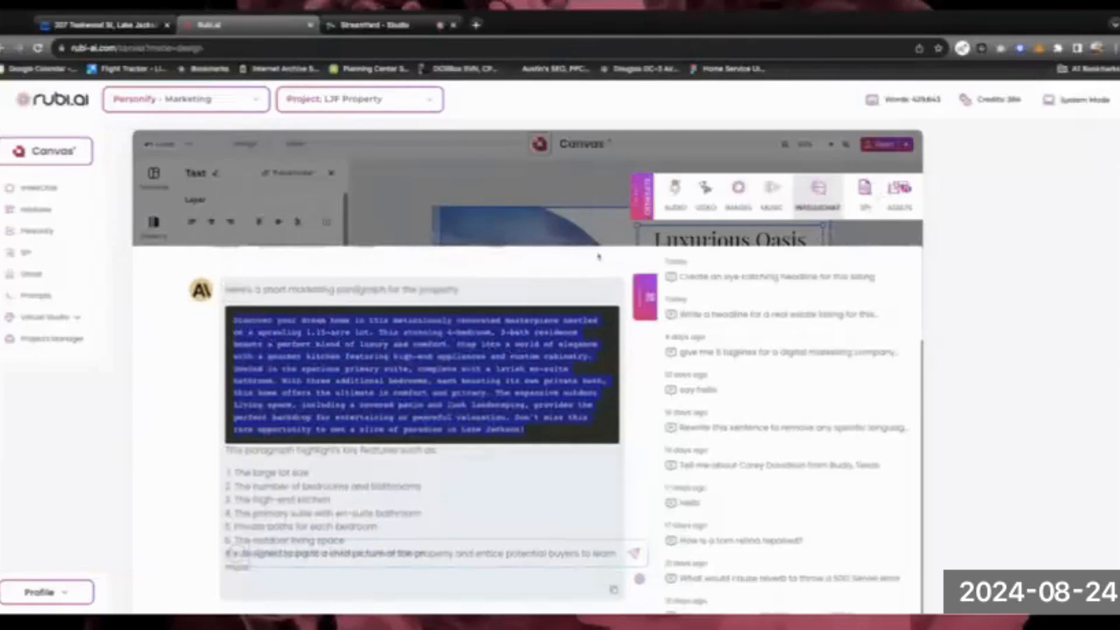
scroll(727, 353, up, 2)
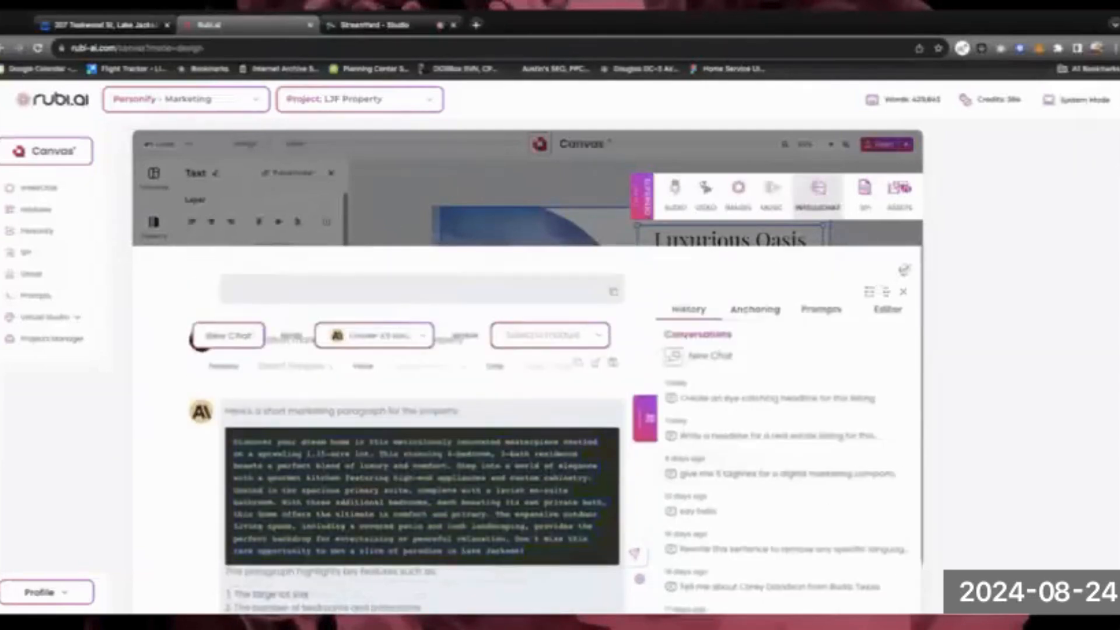
click(904, 269)
click(724, 353)
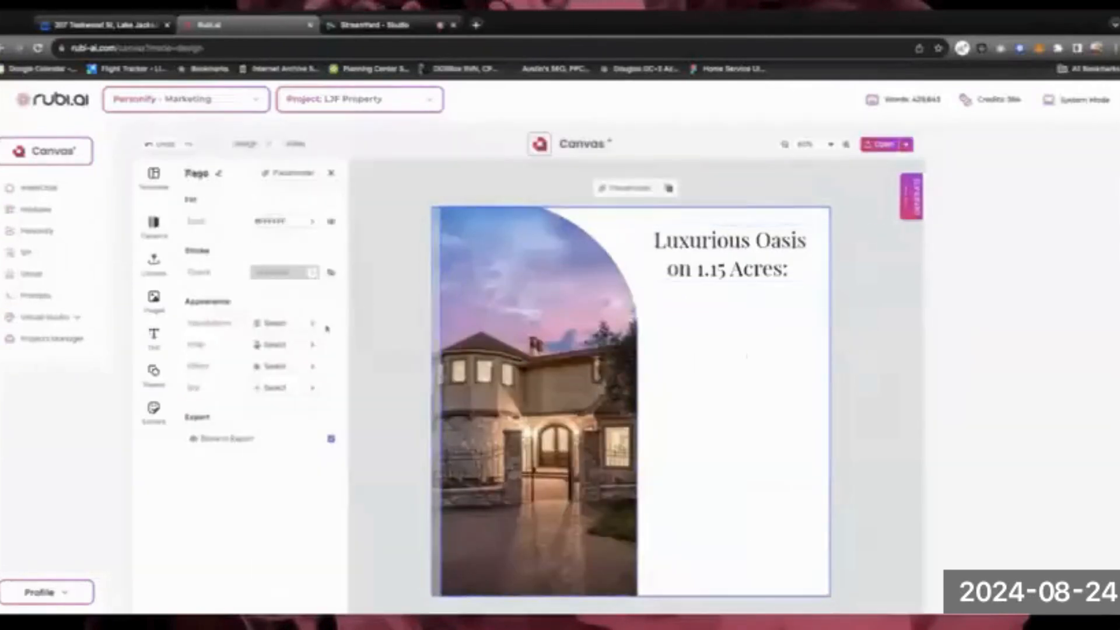
Add a Paragraph text box under the headline and paste the 'Discover your dream home…' description
click(153, 335)
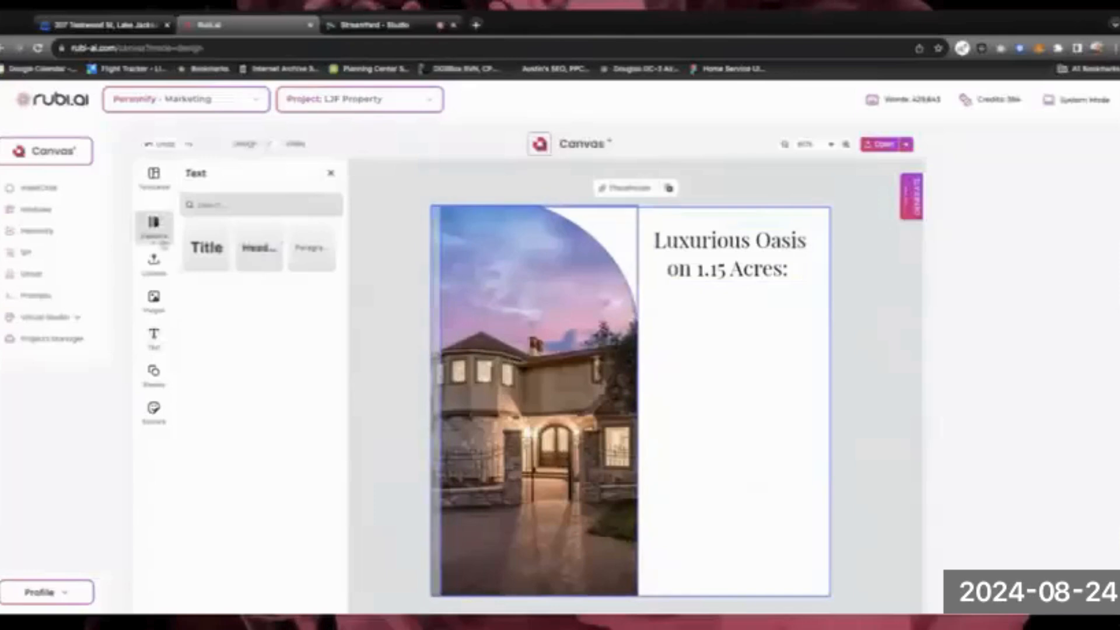
click(312, 248)
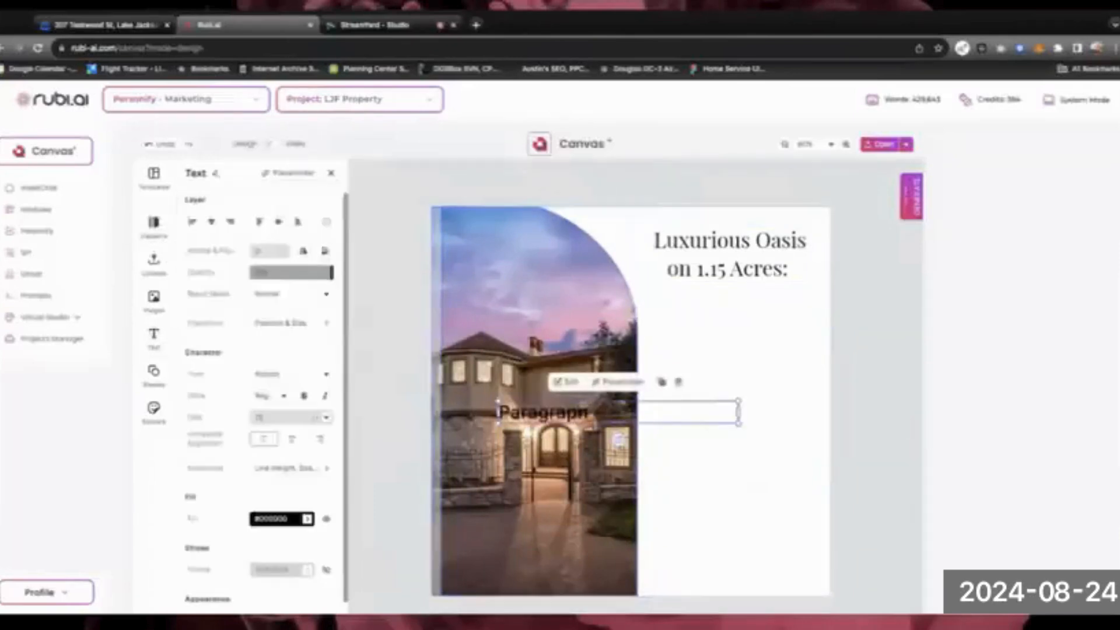
drag(497, 402, 662, 316)
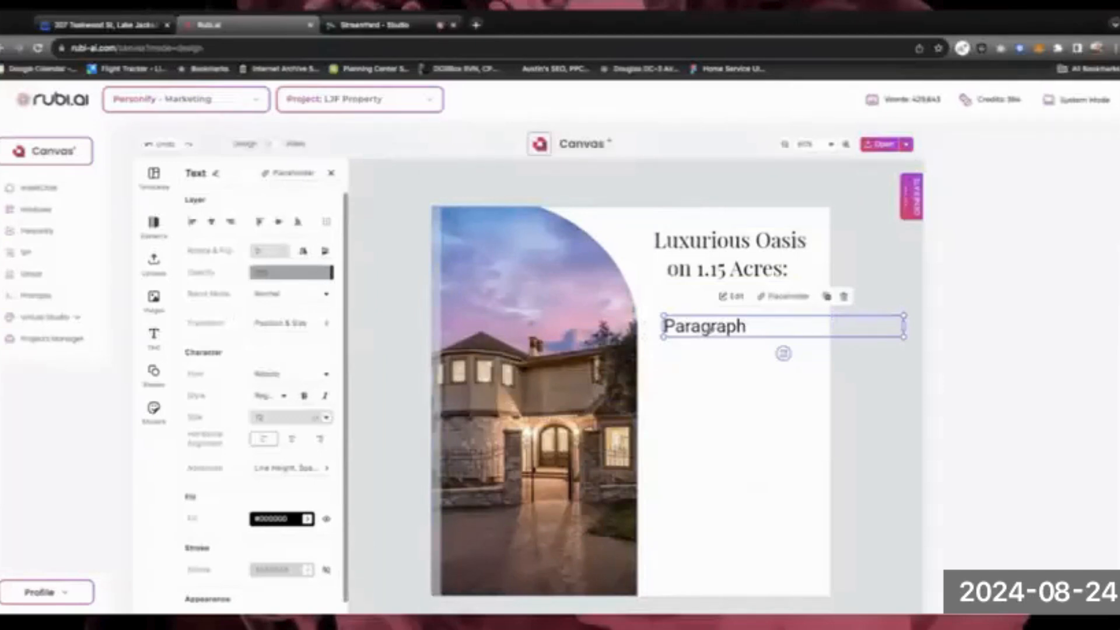
double_click(711, 330)
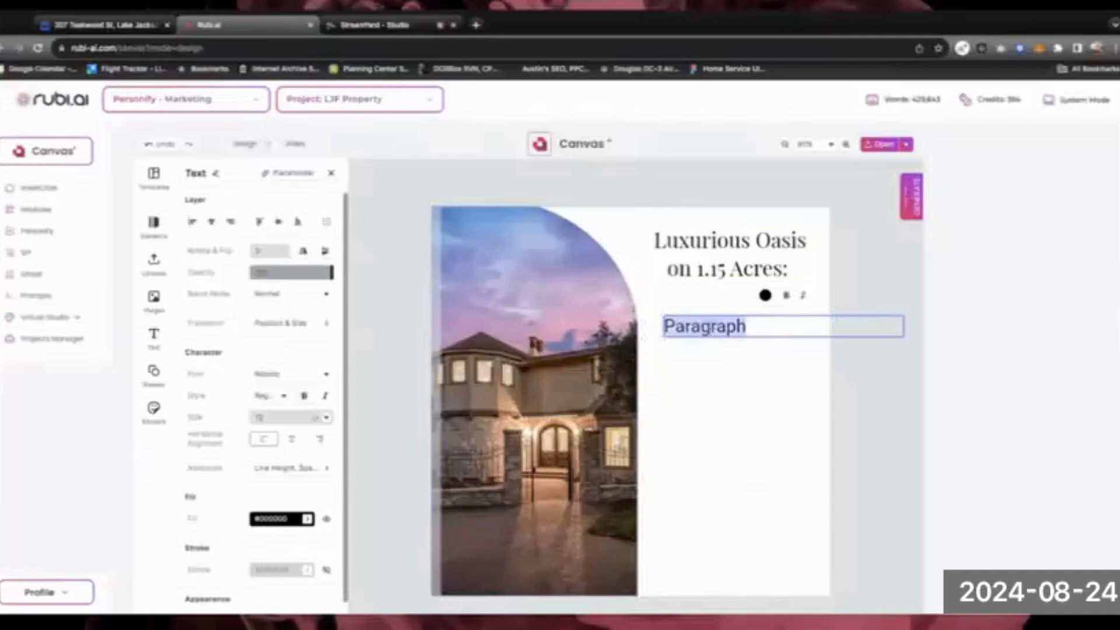
key(ctrl+v)
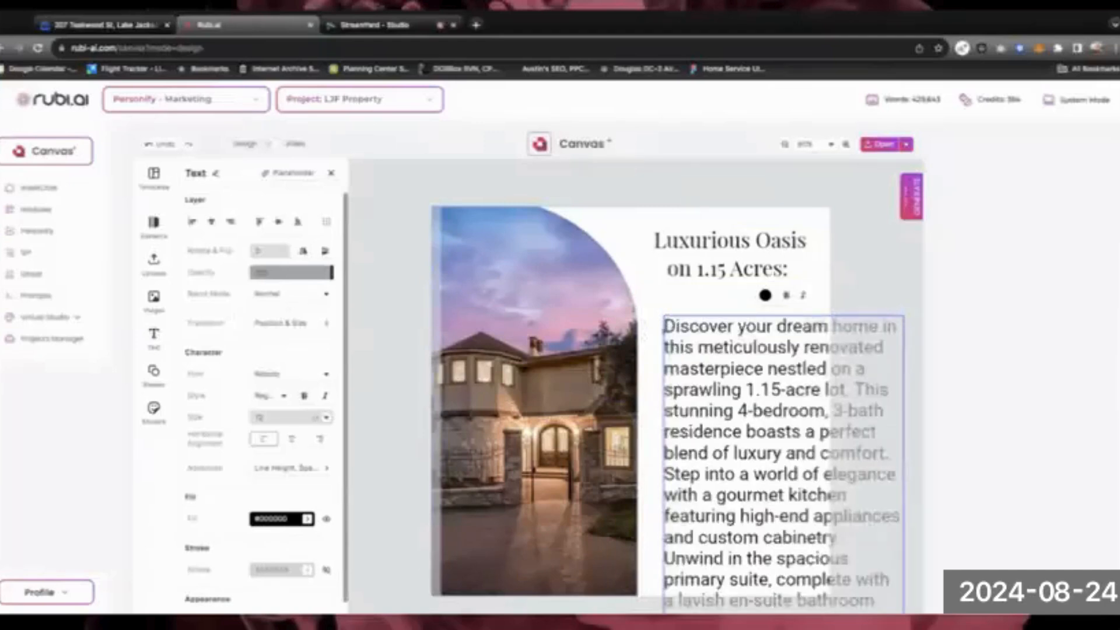
drag(699, 347, 879, 601)
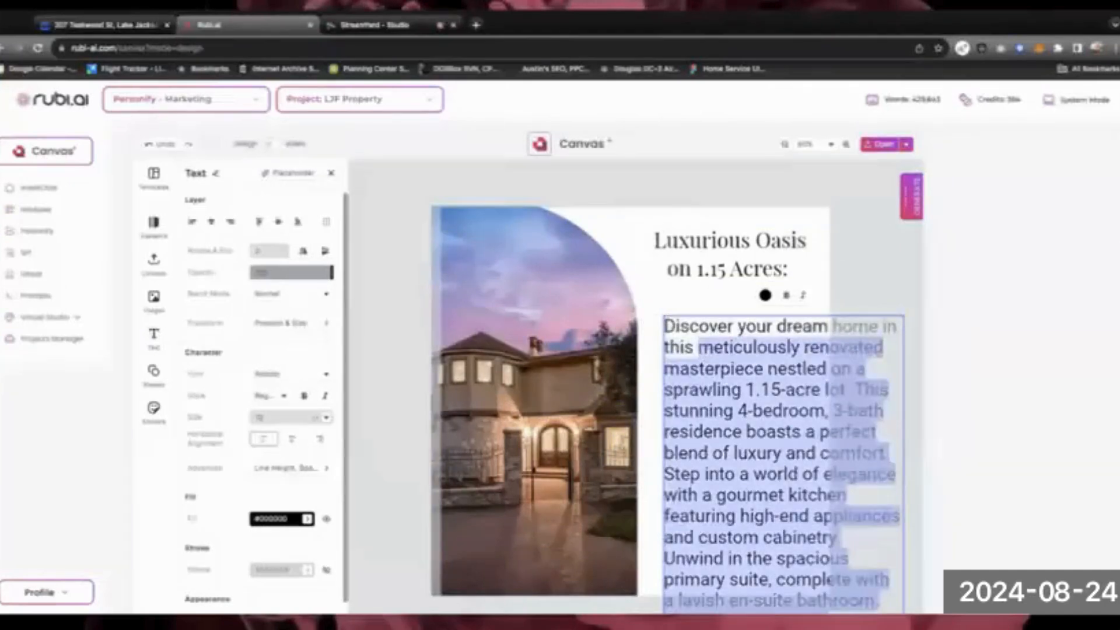
click(698, 347)
drag(666, 325, 878, 601)
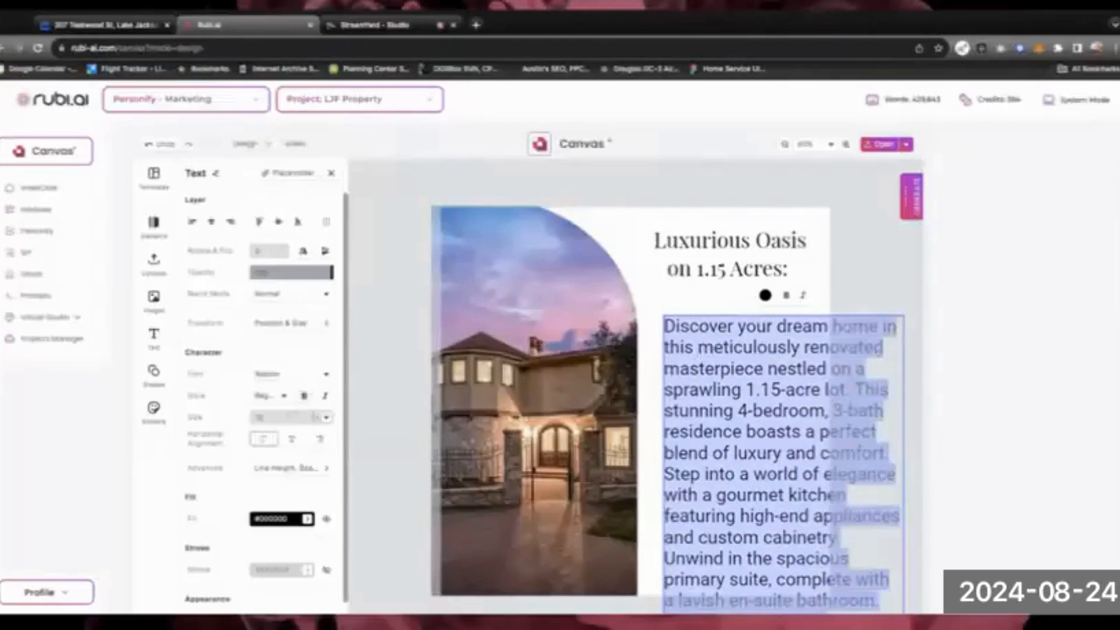
Make the description 8 pt and narrow its box to fit the right column
click(326, 418)
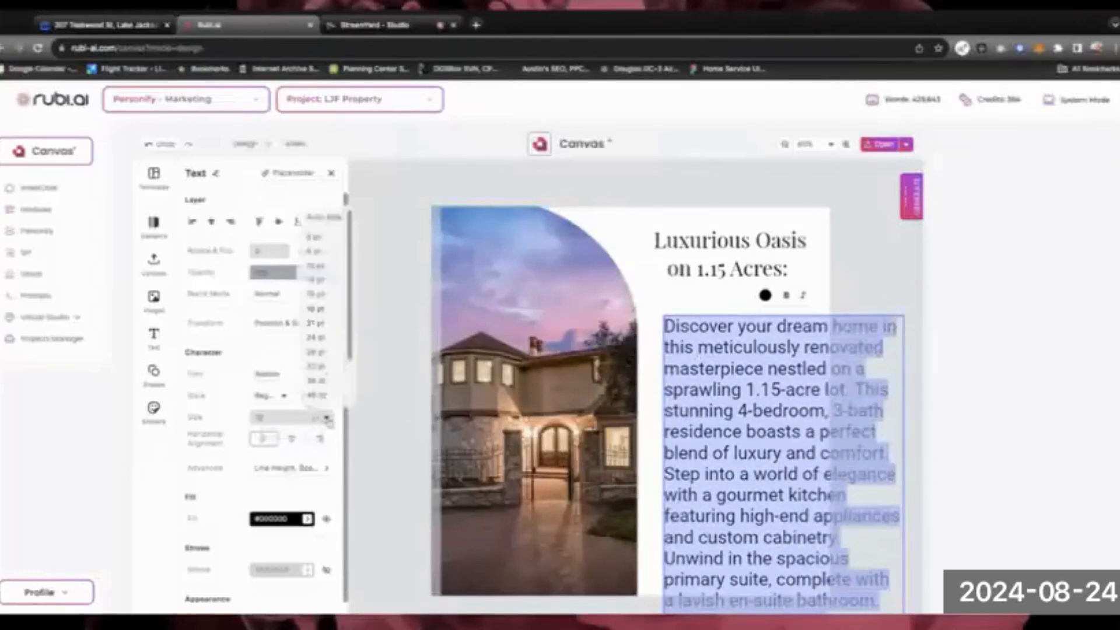
click(325, 251)
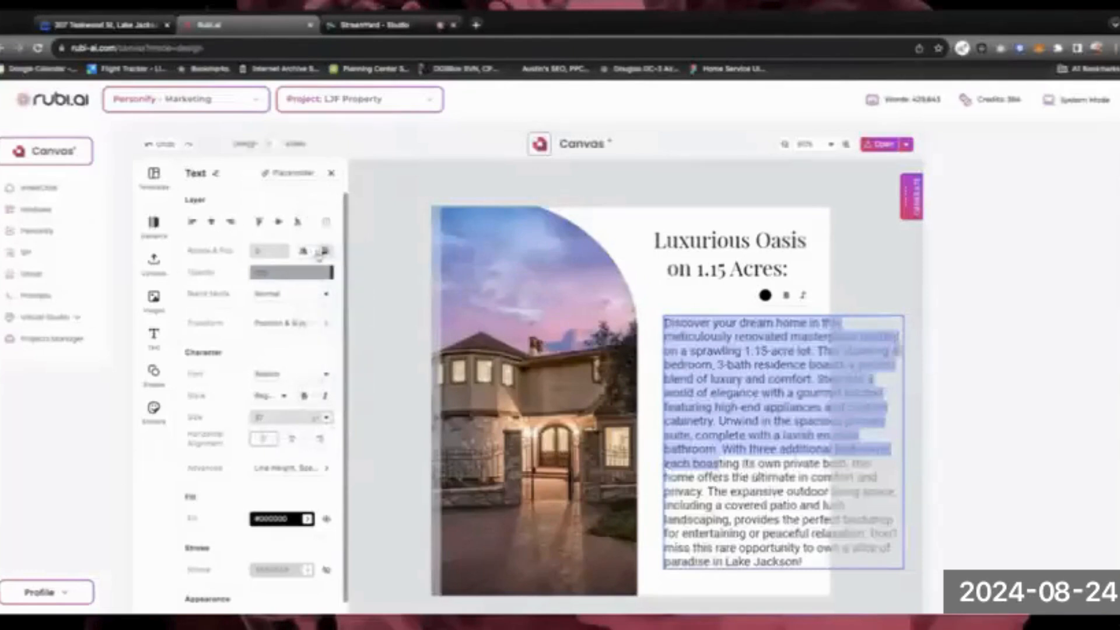
click(692, 407)
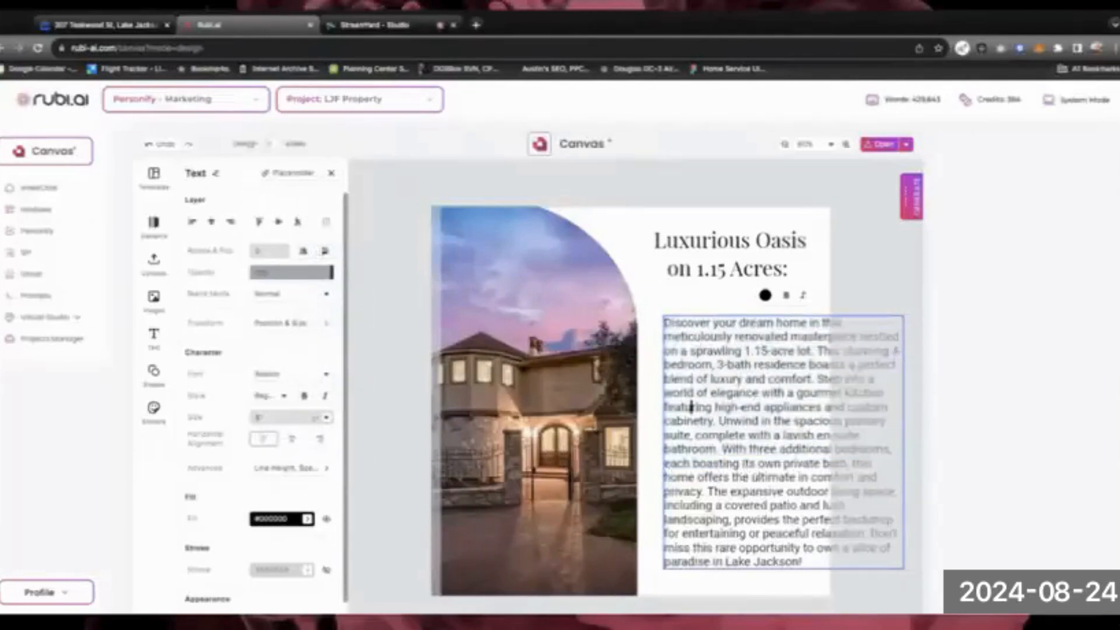
click(883, 316)
drag(904, 439, 815, 435)
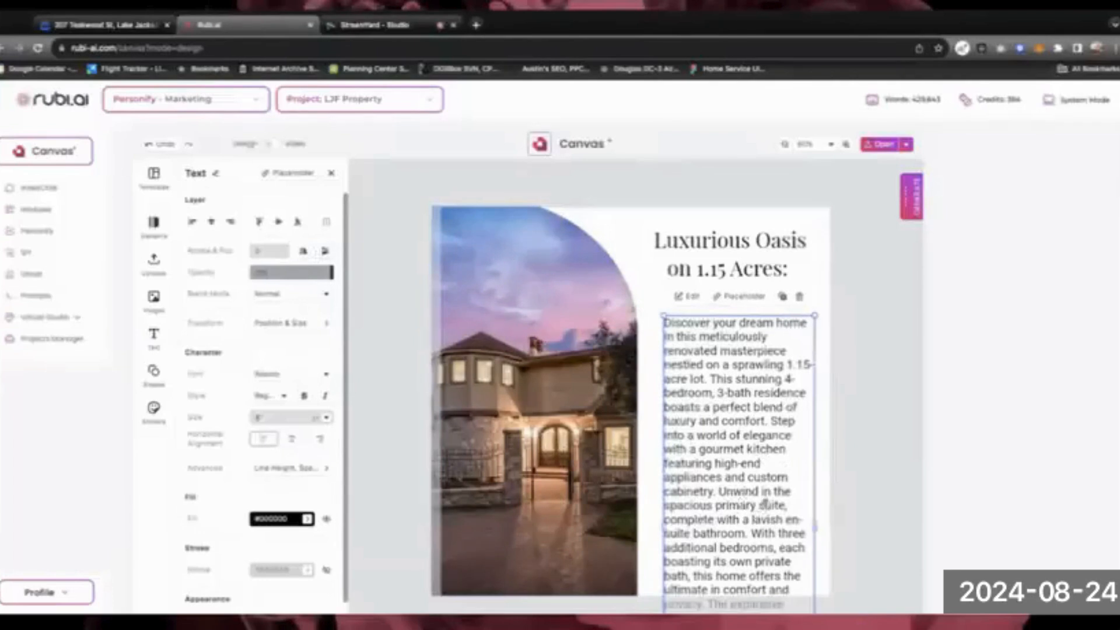
Select the description passage starting at 'Unwind'
triple_click(741, 491)
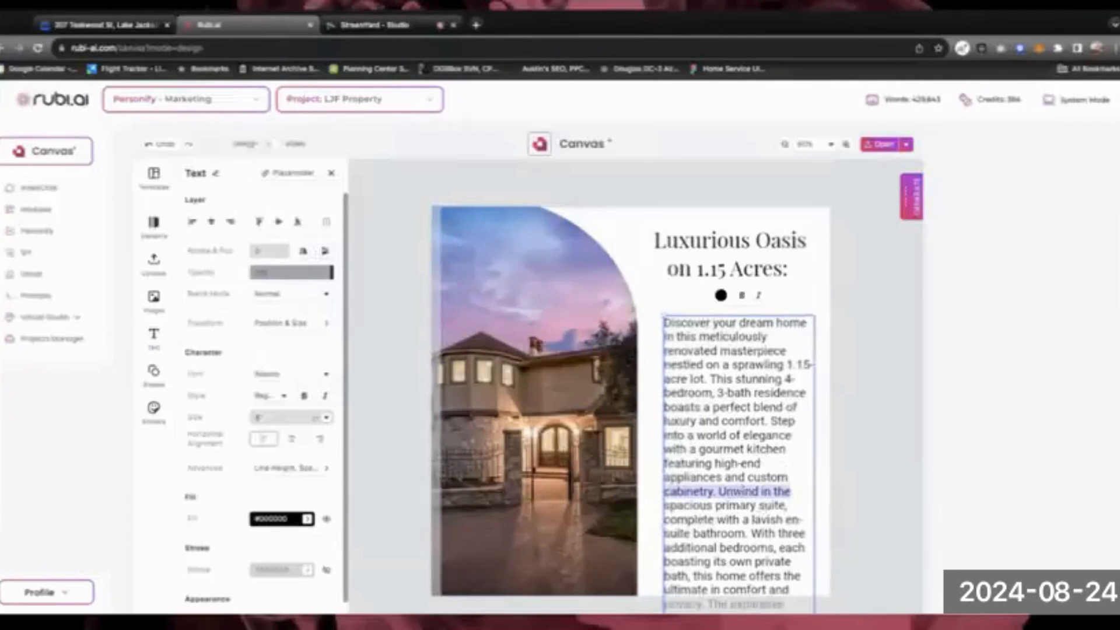
click(727, 492)
drag(724, 491, 783, 604)
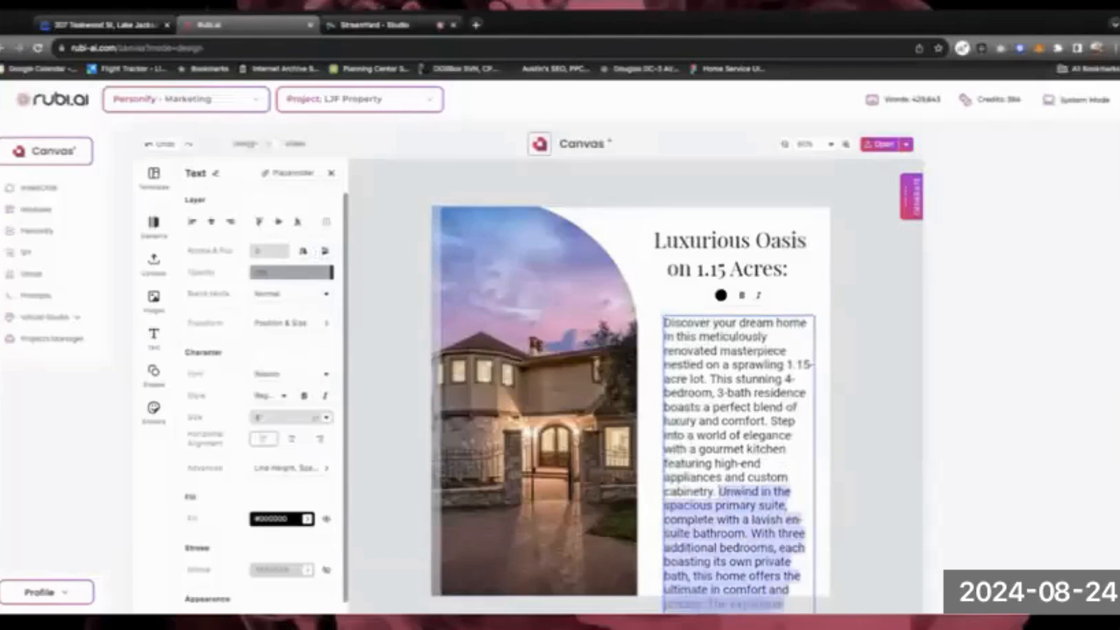
Delete the 'Unwind' passage, the closing text, and the 'Step…cabinetry.' sentence from the description
key(BackSpace)
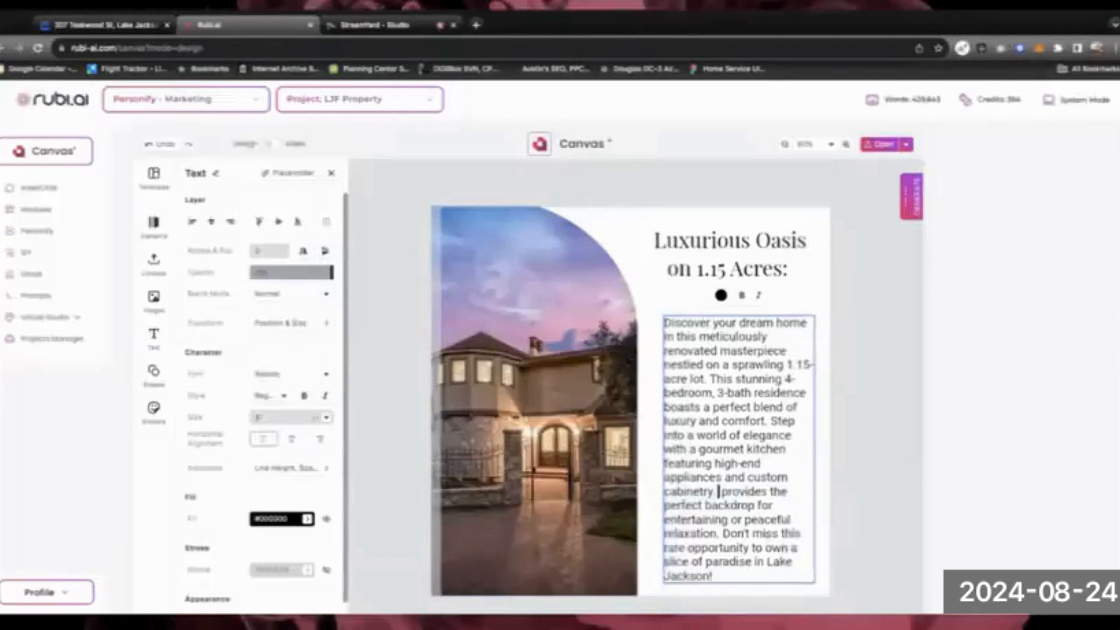
drag(722, 492, 804, 584)
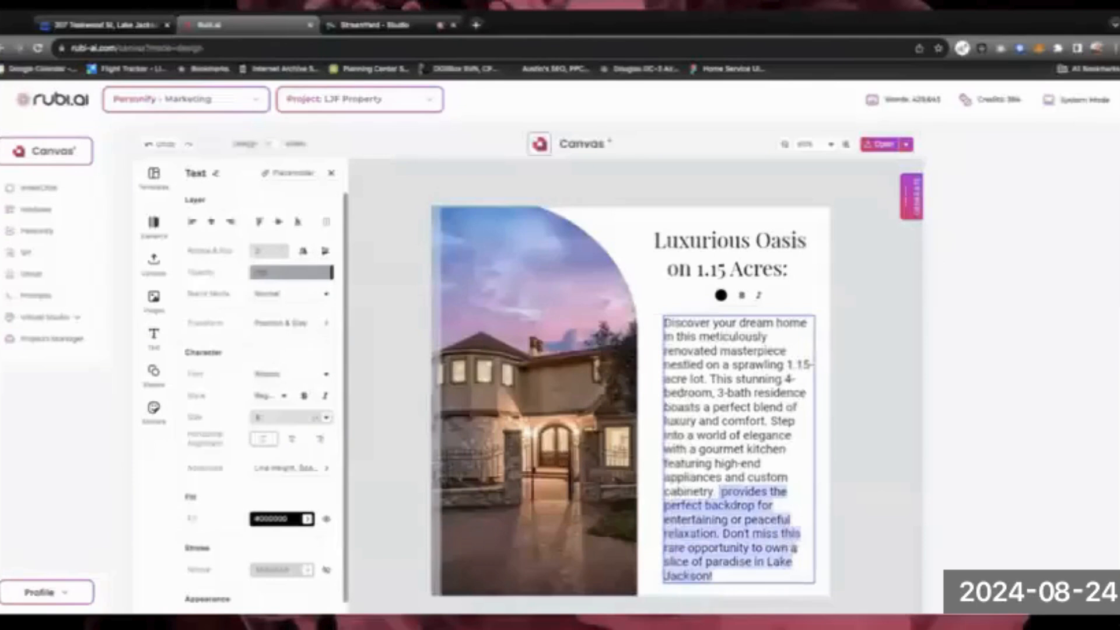
key(BackSpace)
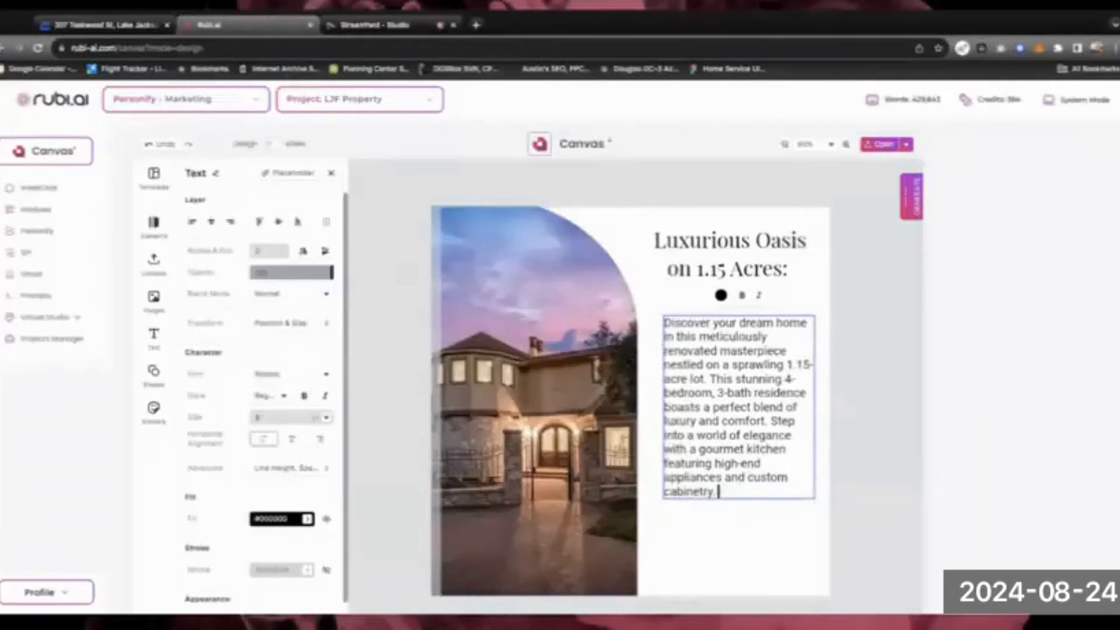
drag(772, 421, 717, 492)
key(BackSpace)
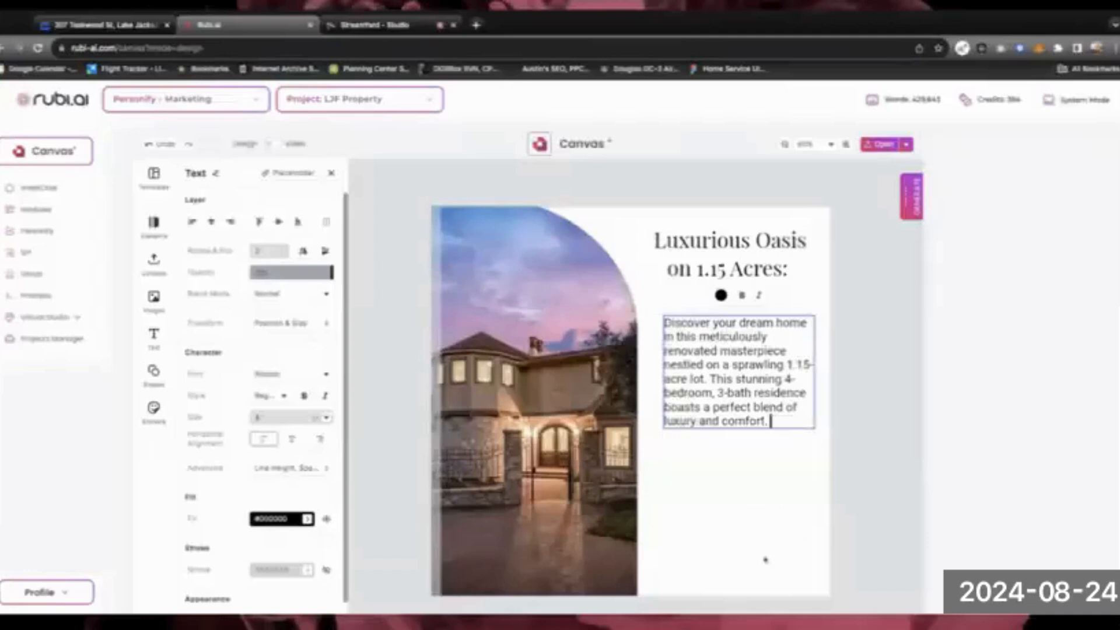
click(722, 467)
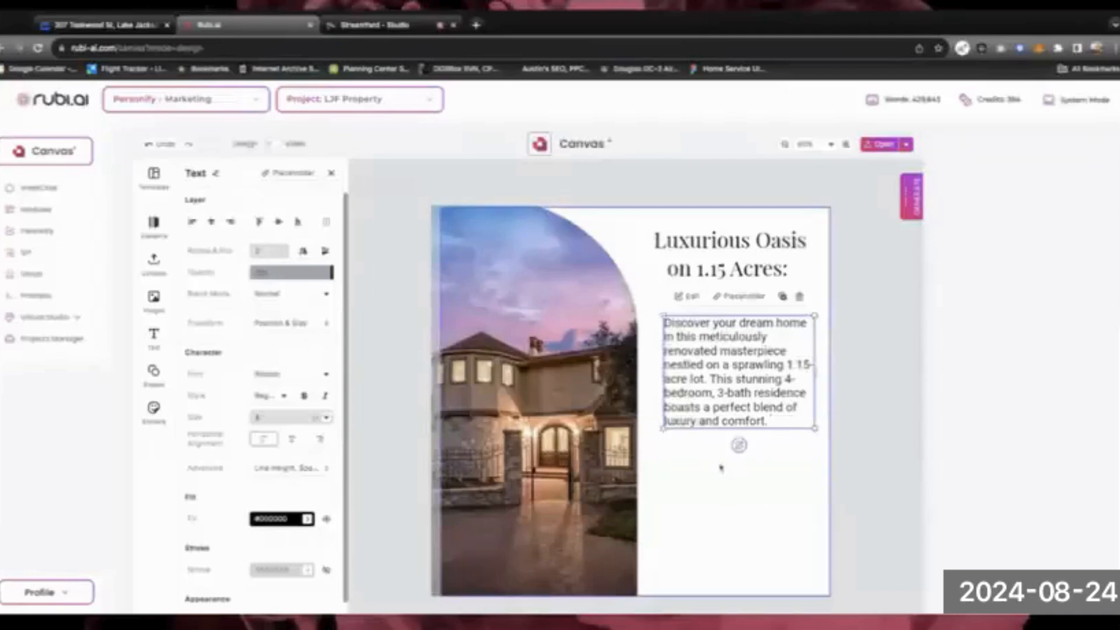
Give the description a new sans-serif font at Light weight, then select it with the headline
double_click(727, 363)
click(728, 363)
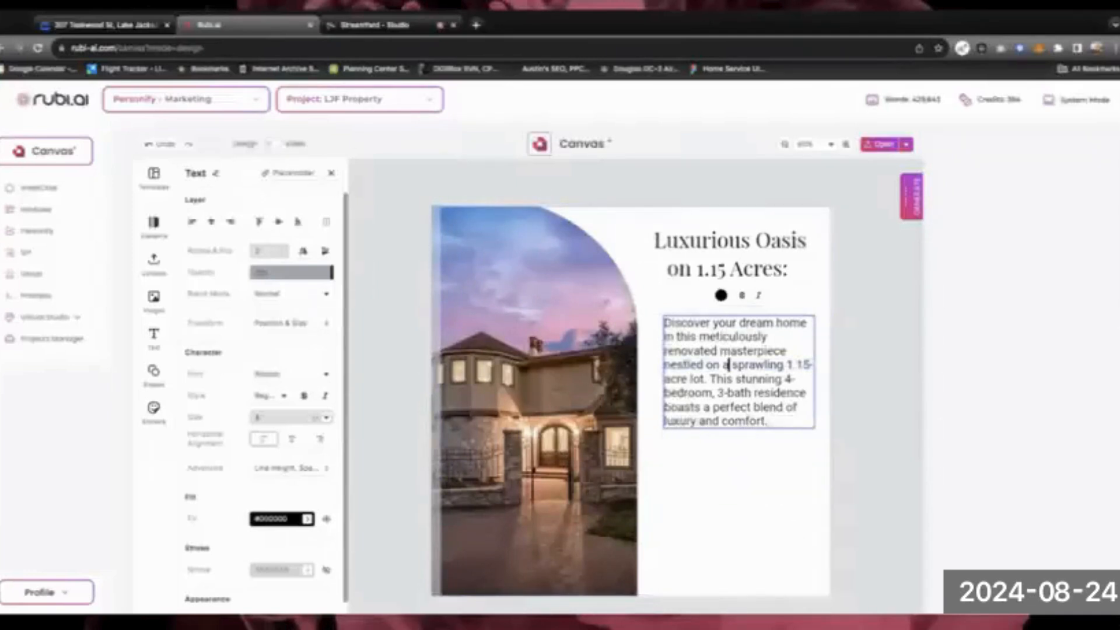
key(ctrl+a)
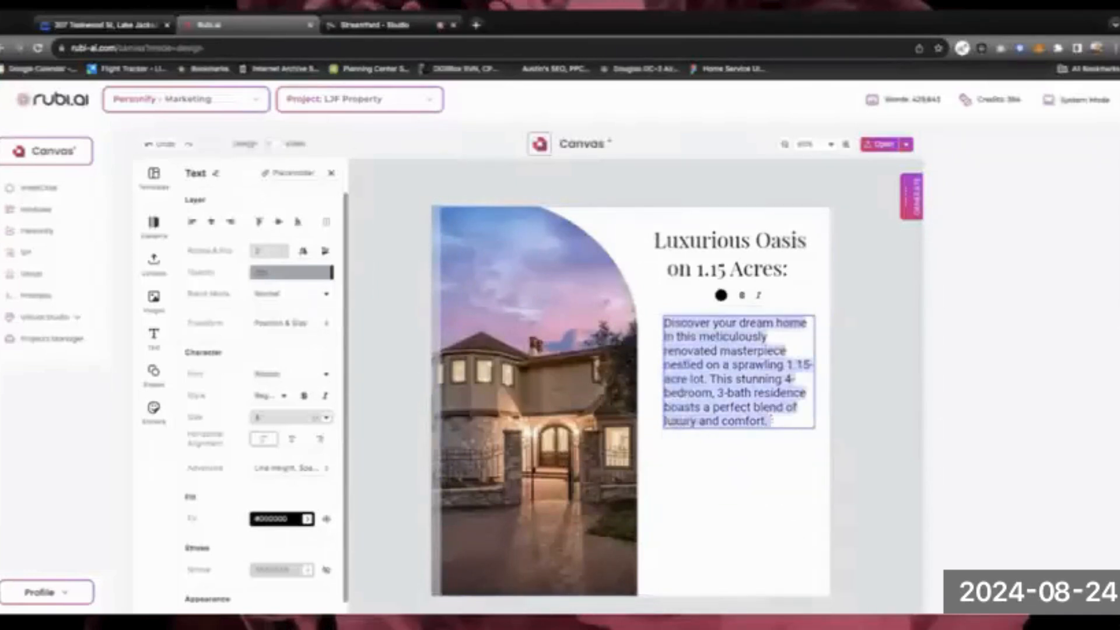
click(325, 375)
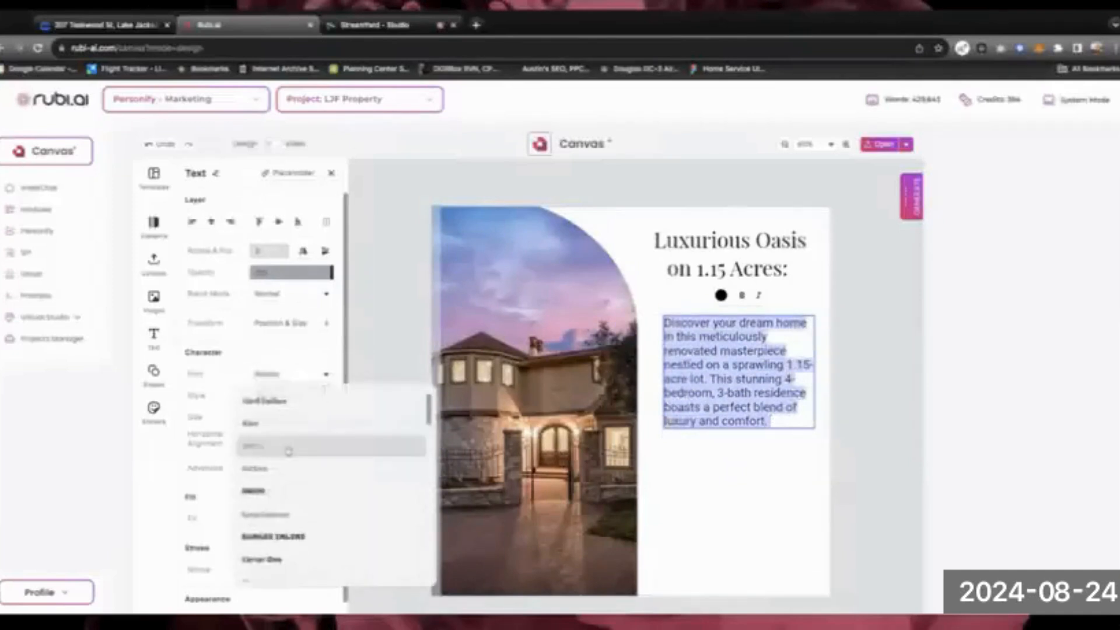
scroll(287, 449, down, 3)
scroll(288, 446, down, 6)
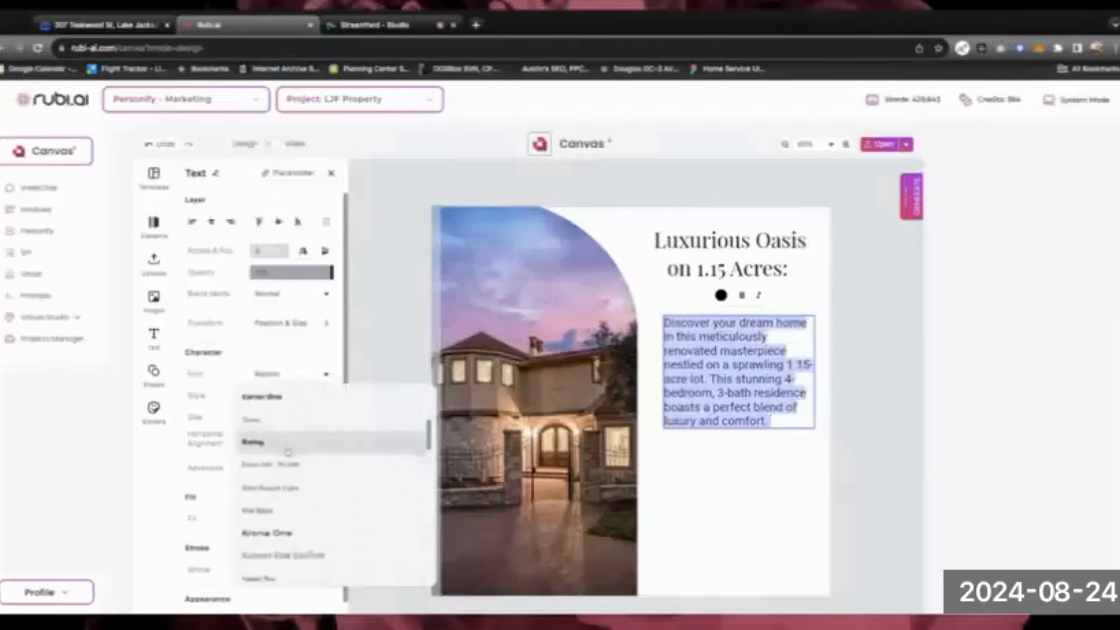
scroll(287, 449, down, 3)
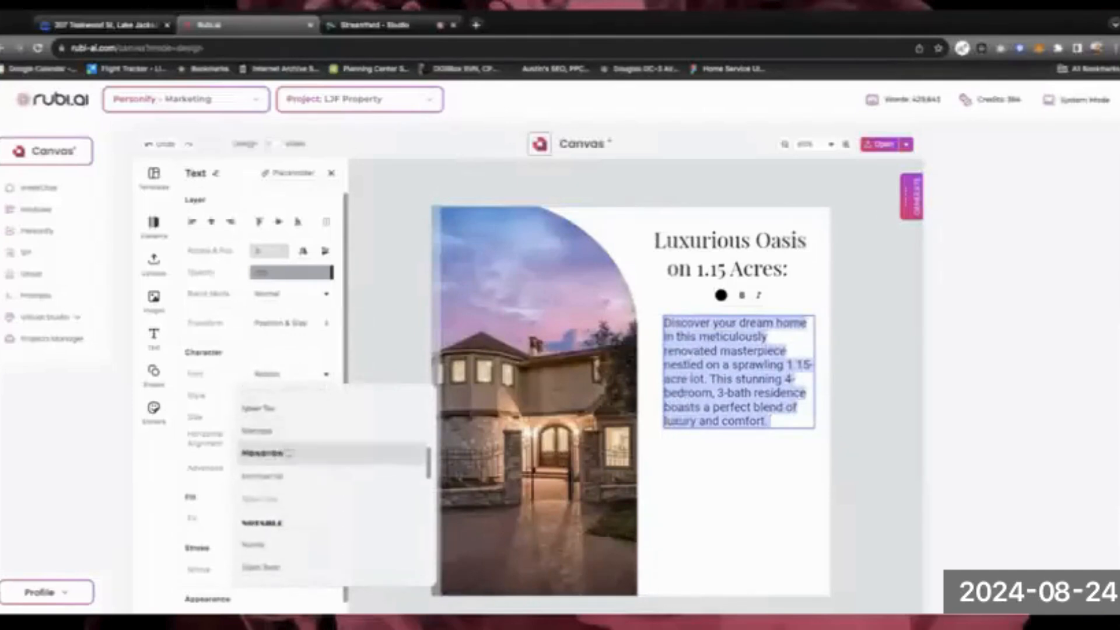
click(276, 439)
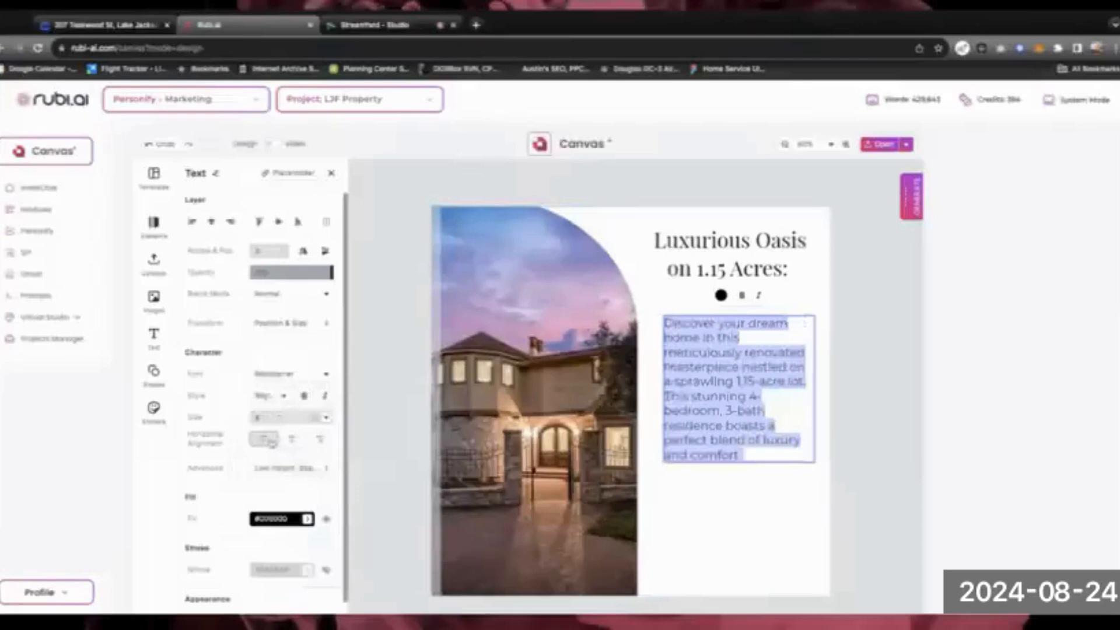
click(269, 396)
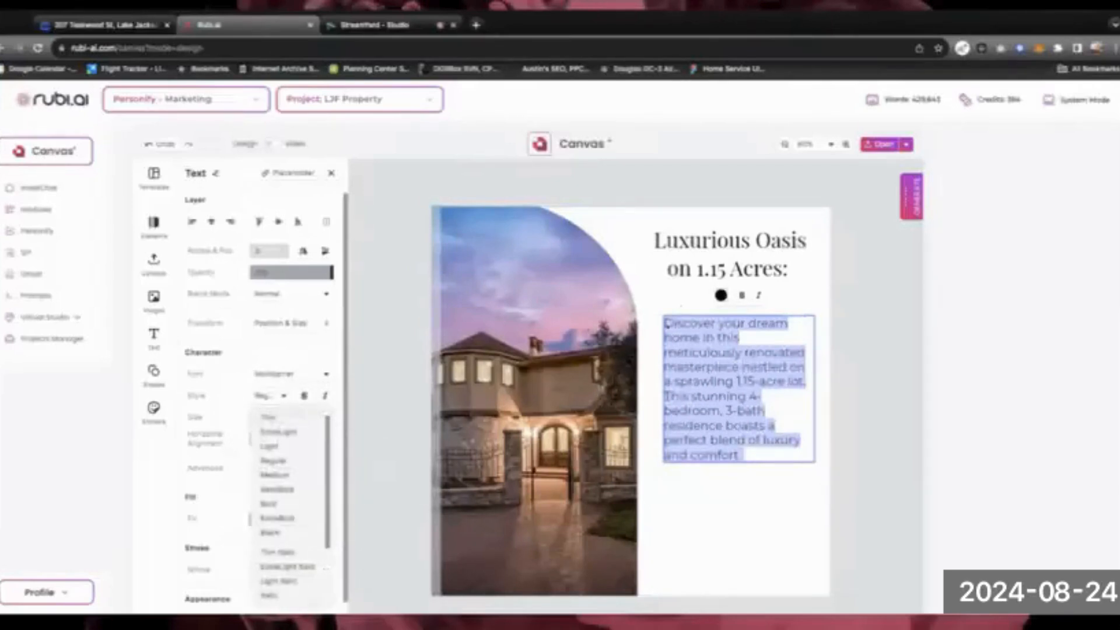
click(283, 447)
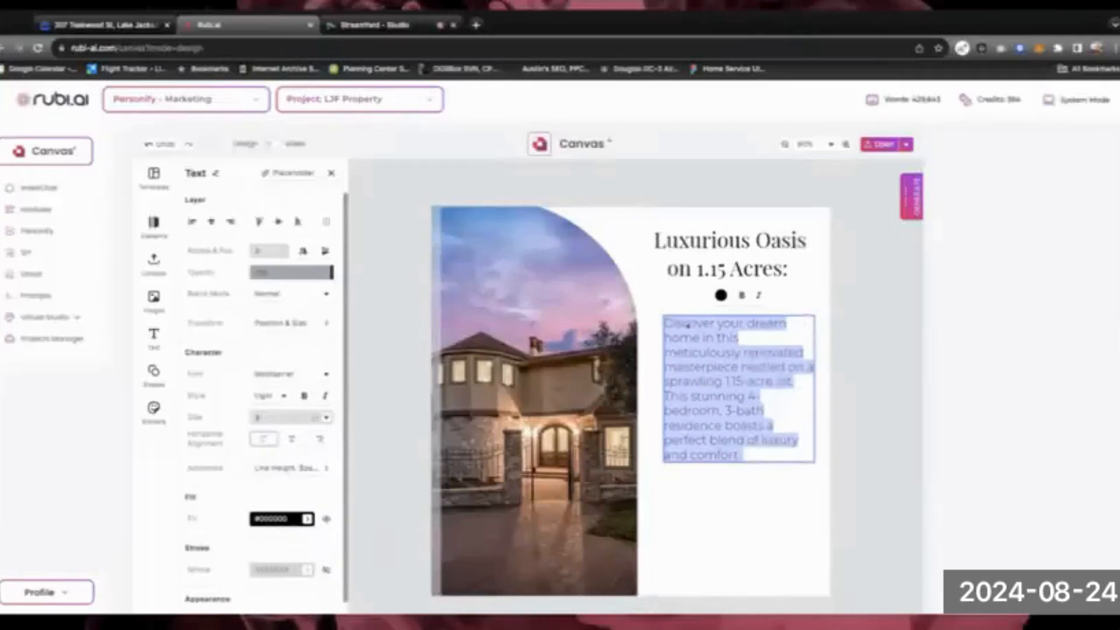
click(677, 257)
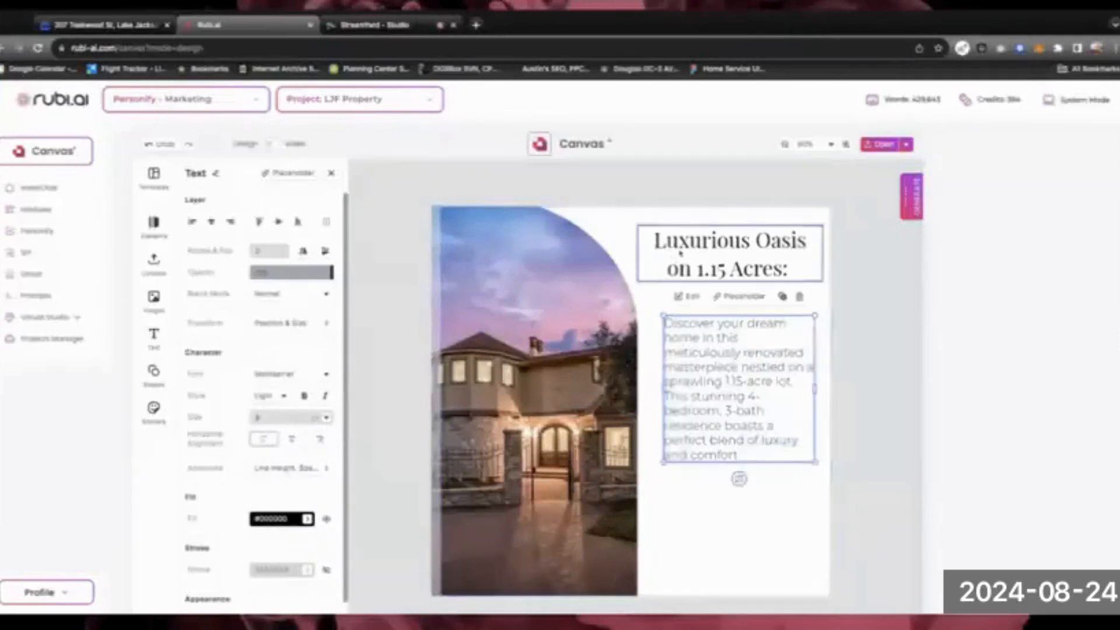
shift+click(721, 380)
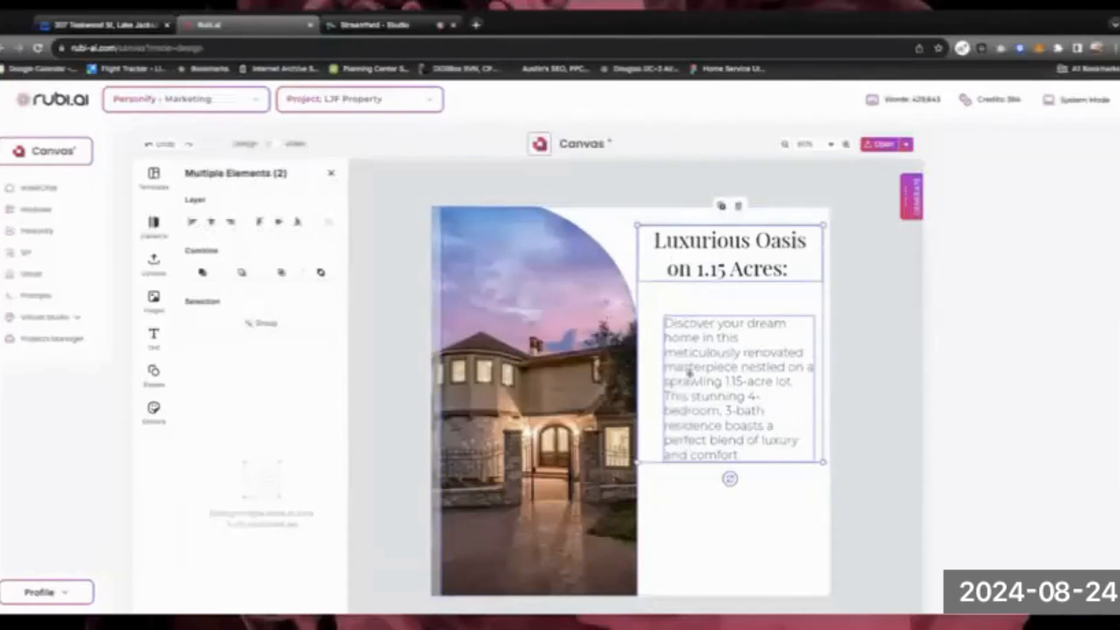
Left-align the description with the headline, undoing an accidental page-centre move of the headline
click(759, 186)
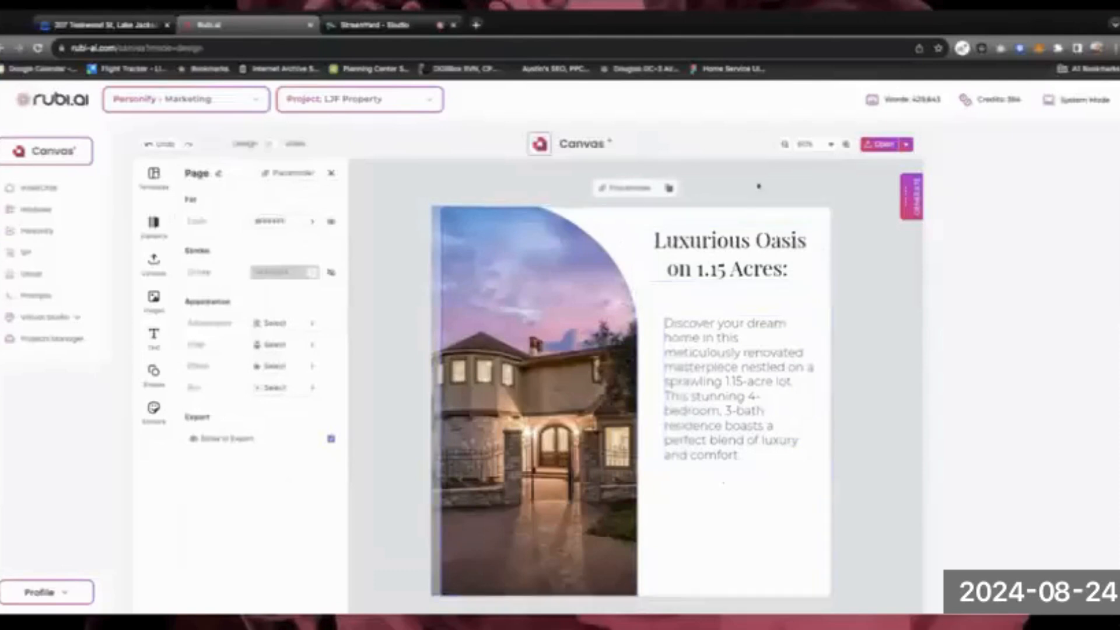
click(729, 254)
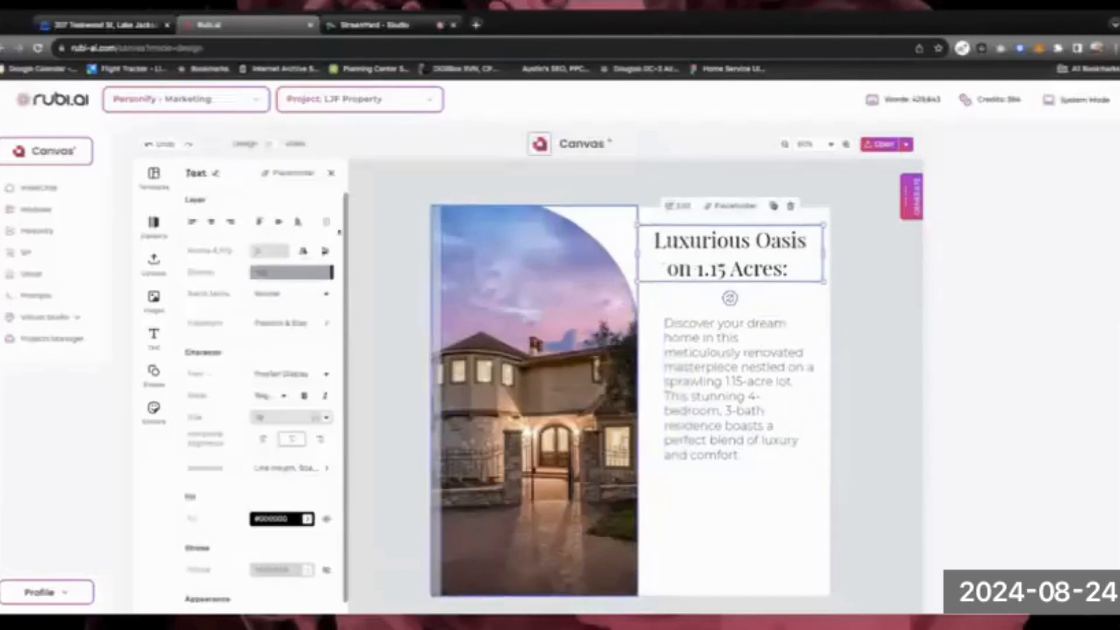
click(211, 222)
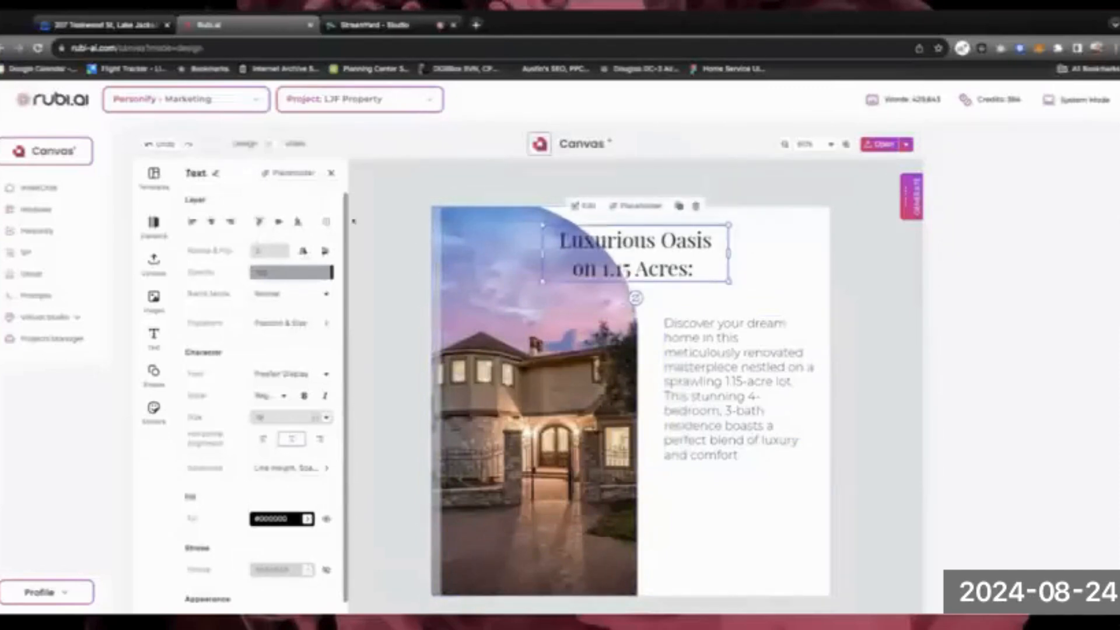
key(ctrl+z)
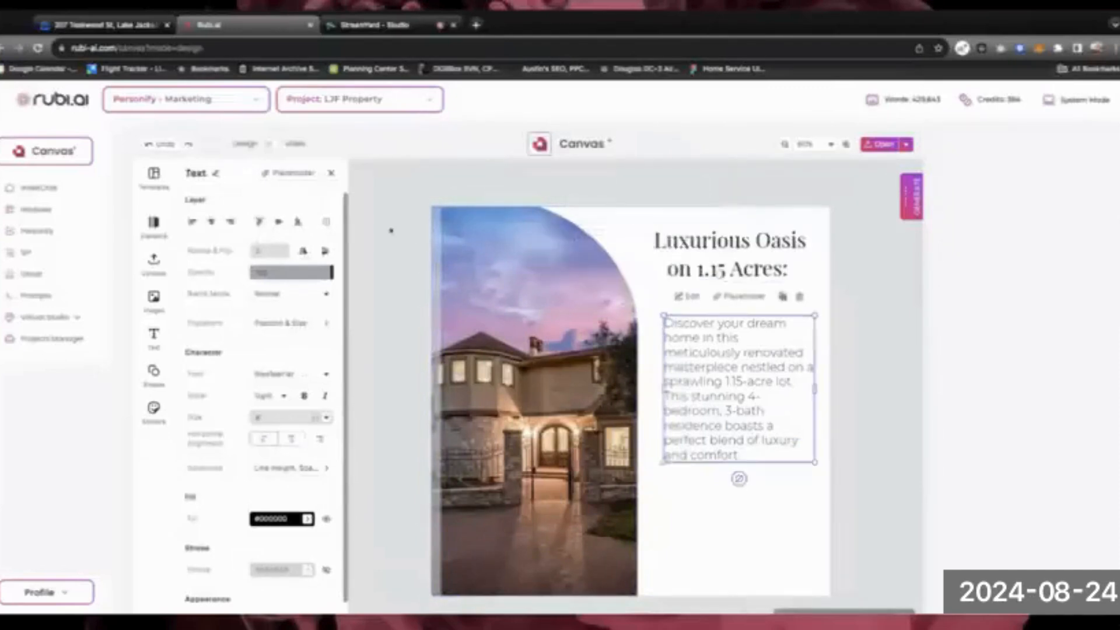
shift+click(698, 255)
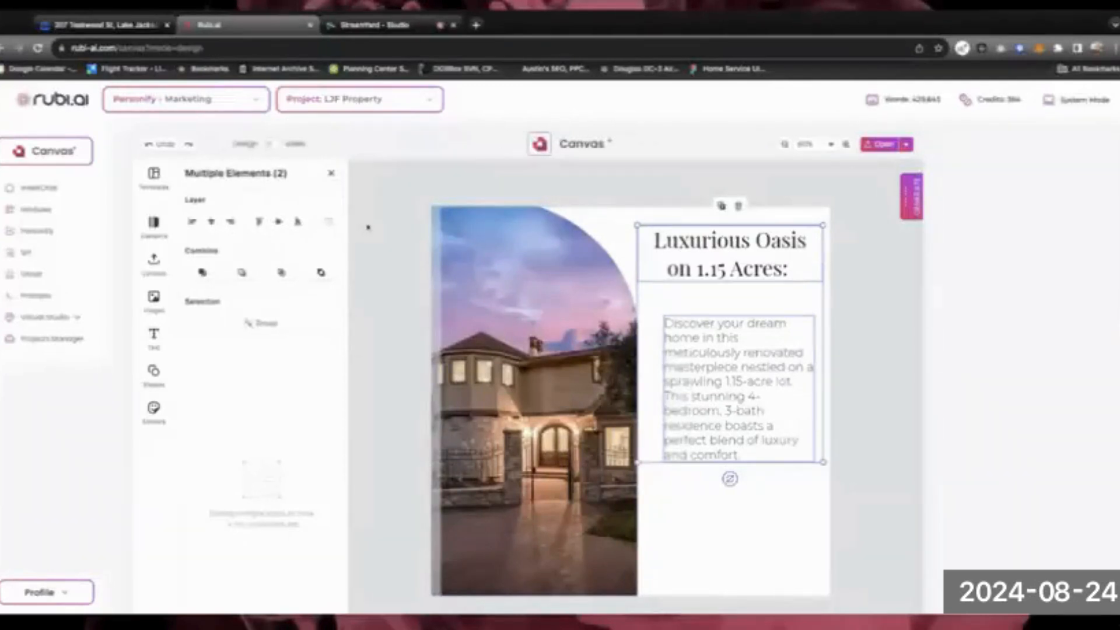
click(192, 221)
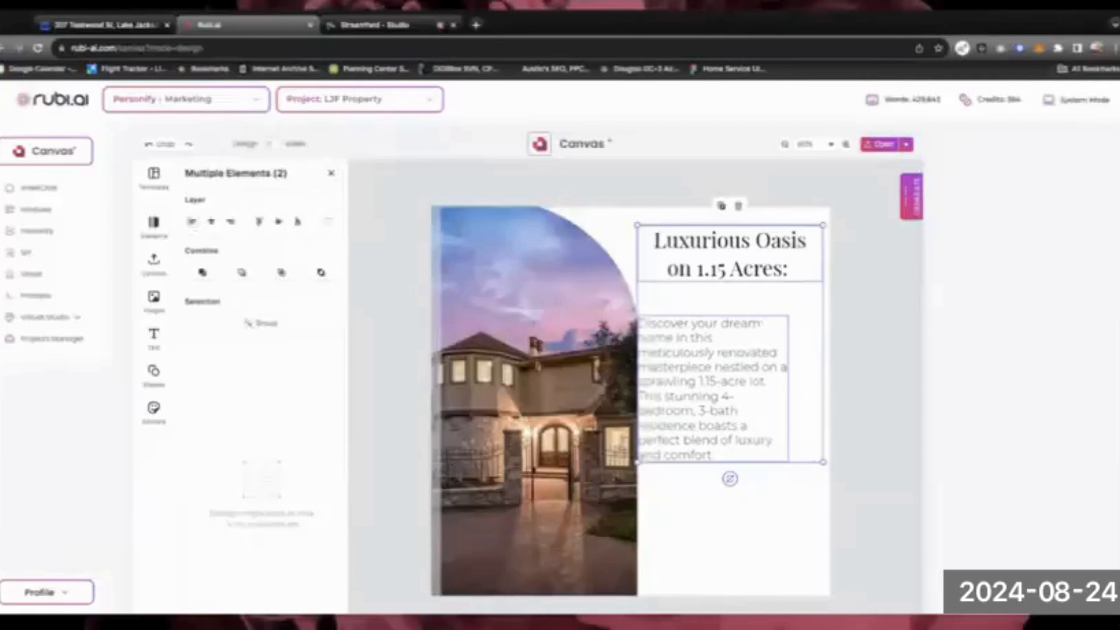
Narrow the headline box so the headline re-centres over the right column
click(681, 383)
click(706, 239)
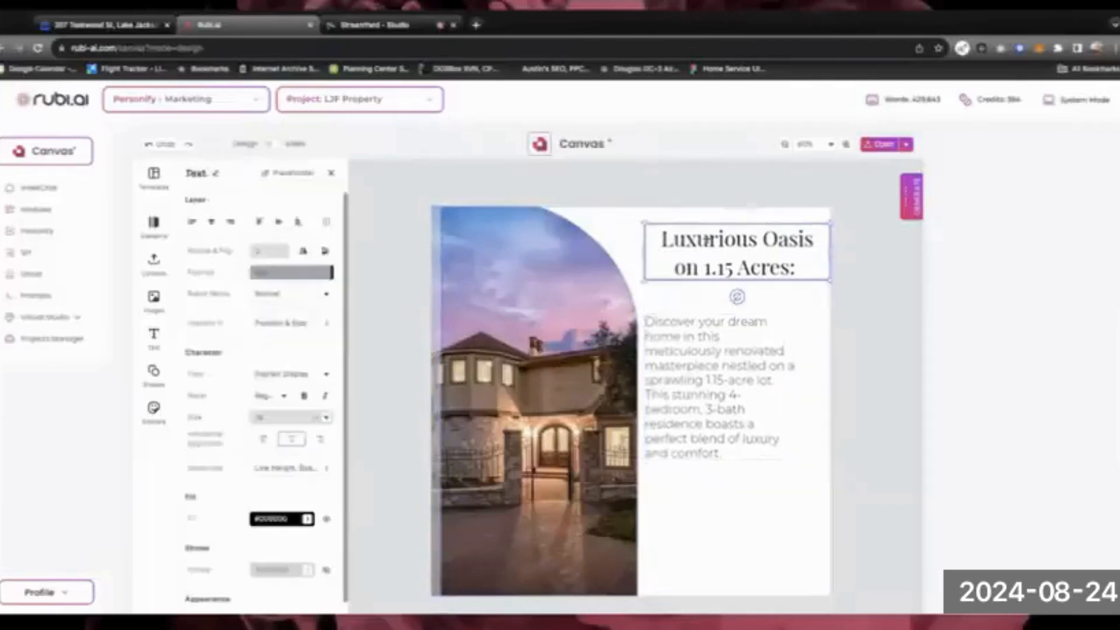
click(836, 257)
click(769, 250)
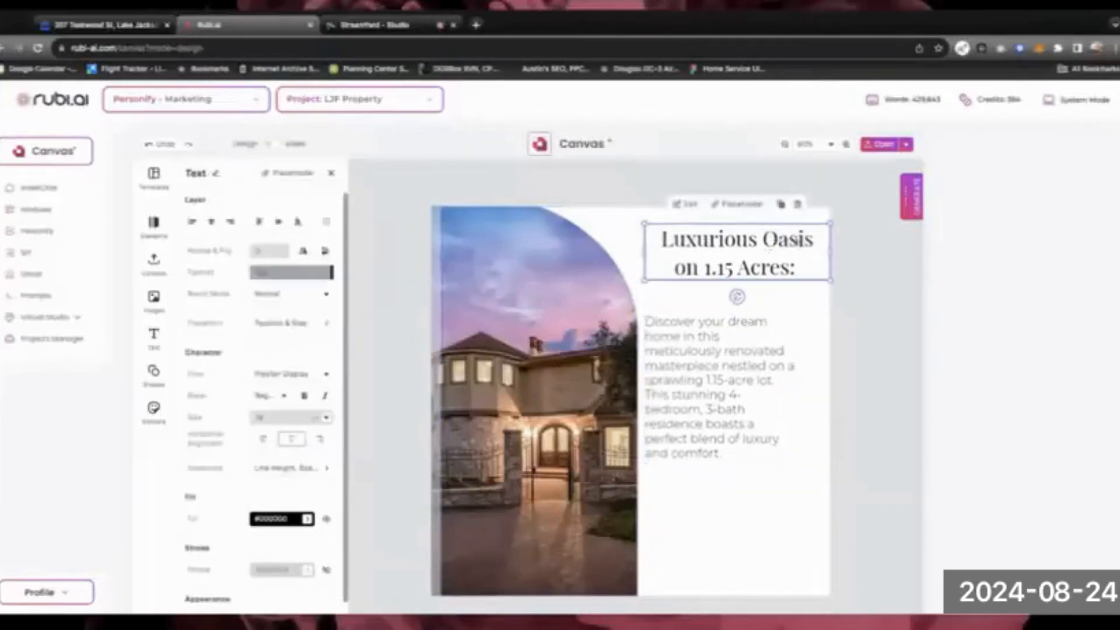
drag(830, 251, 804, 252)
Move the description up so it sits just beneath the headline
shift+click(675, 341)
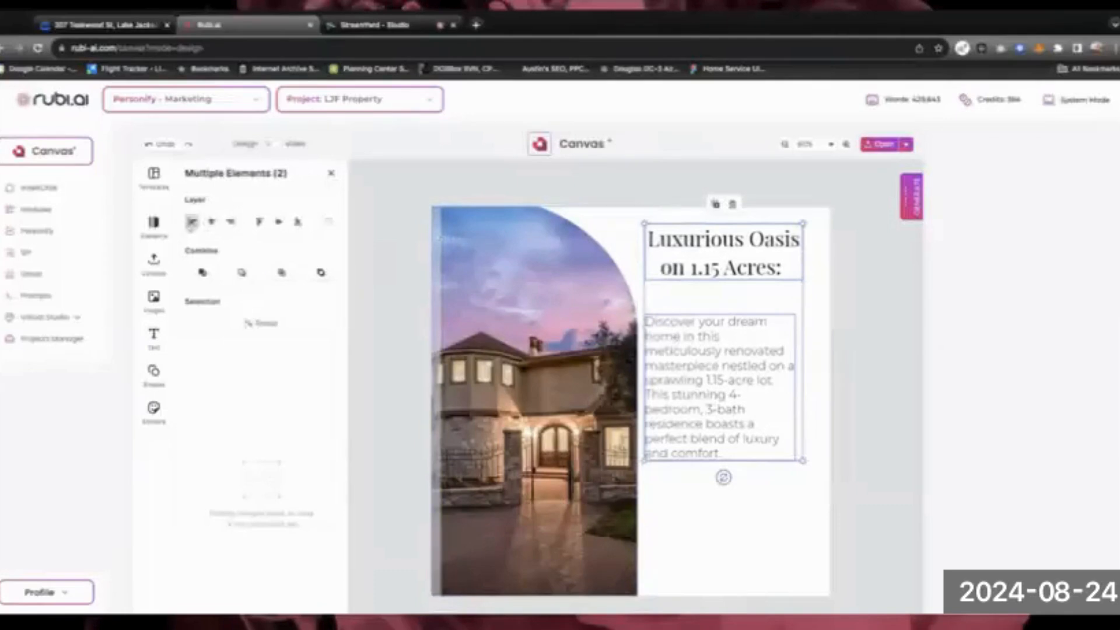
click(891, 325)
drag(687, 364, 692, 360)
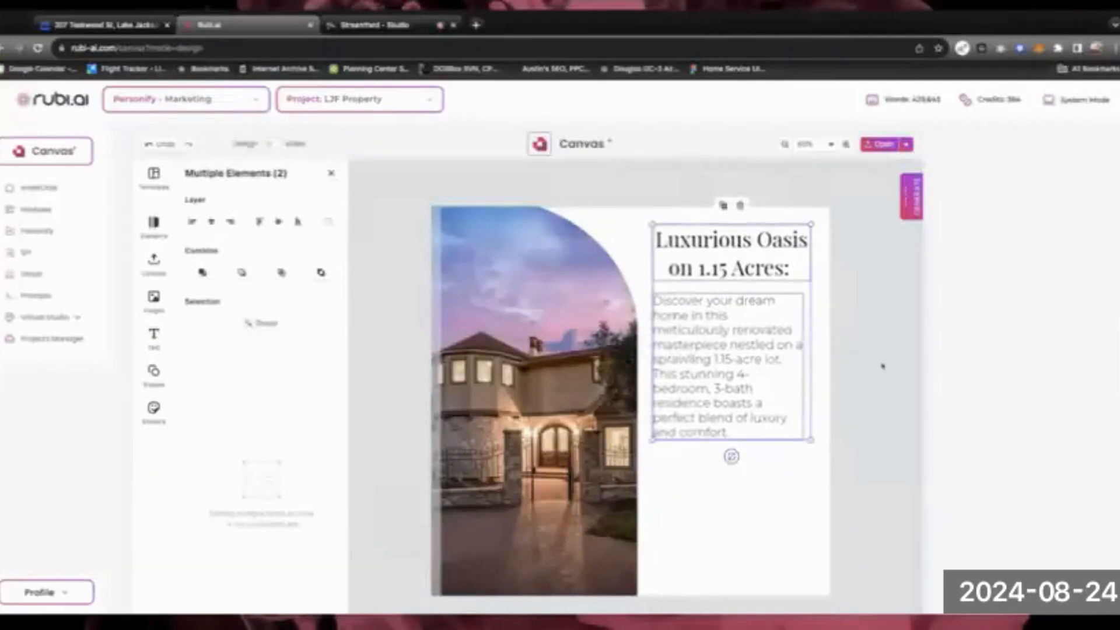
click(809, 382)
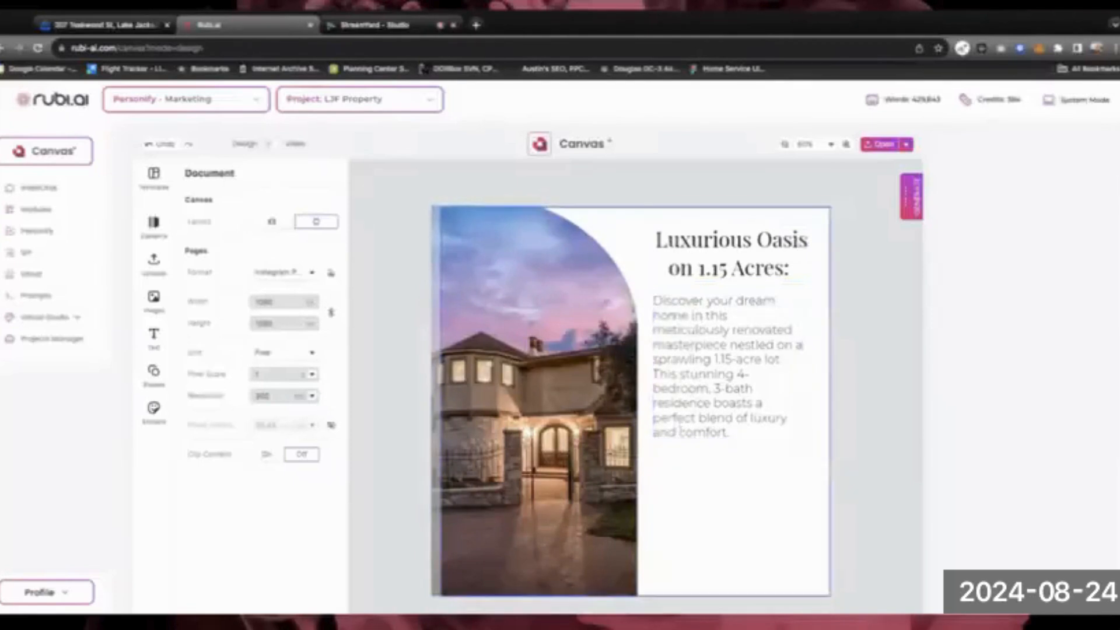
Look up the listing price on the Zillow page, then return to the flyer
click(698, 479)
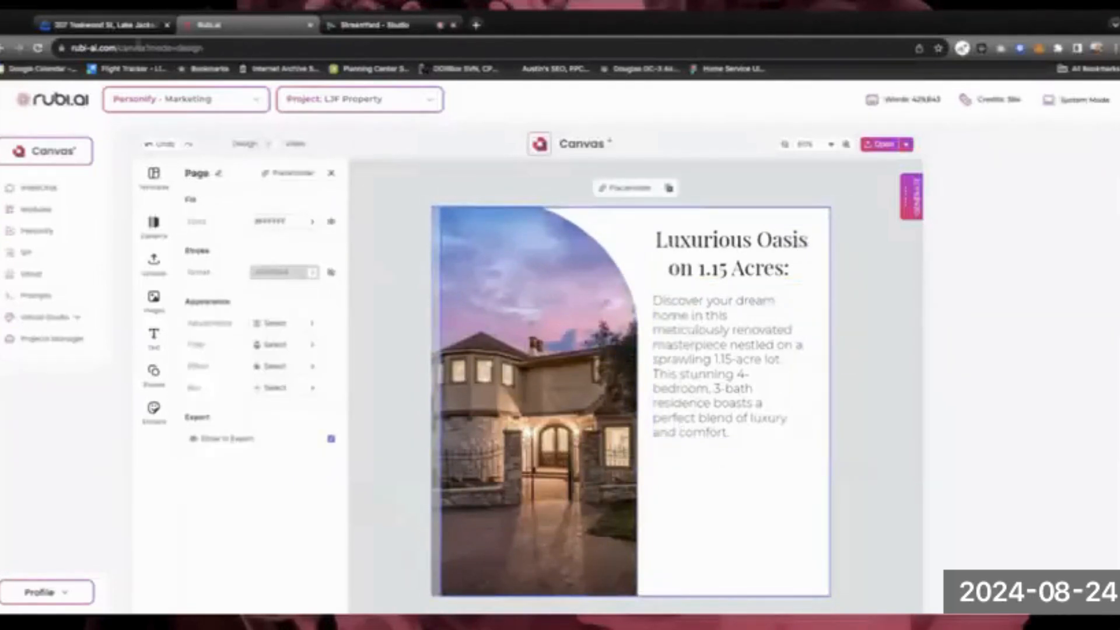
click(111, 25)
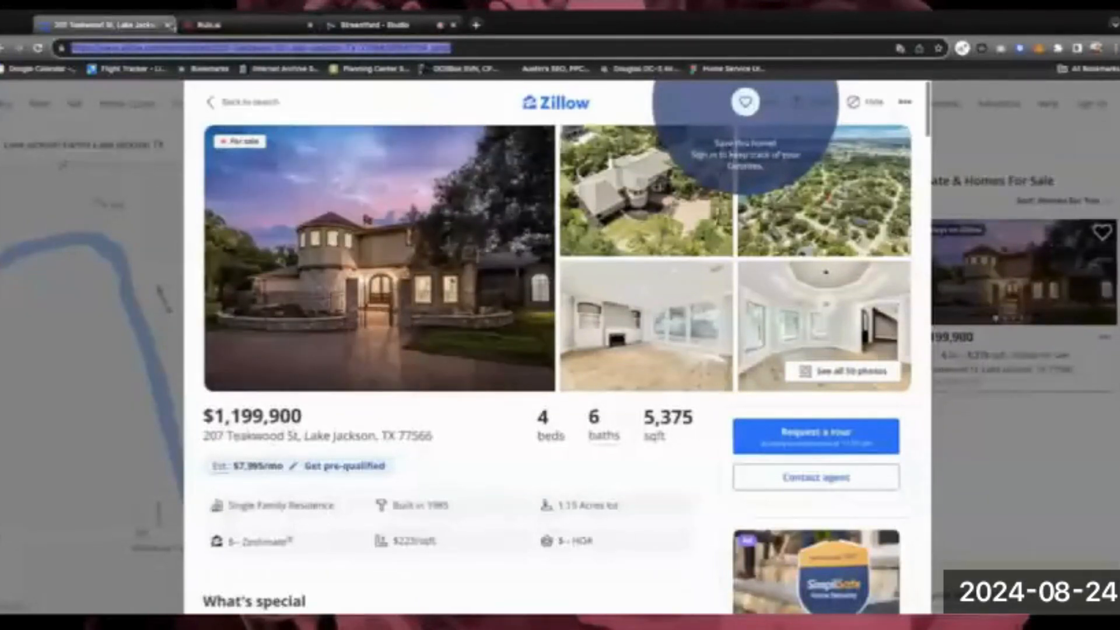
click(266, 28)
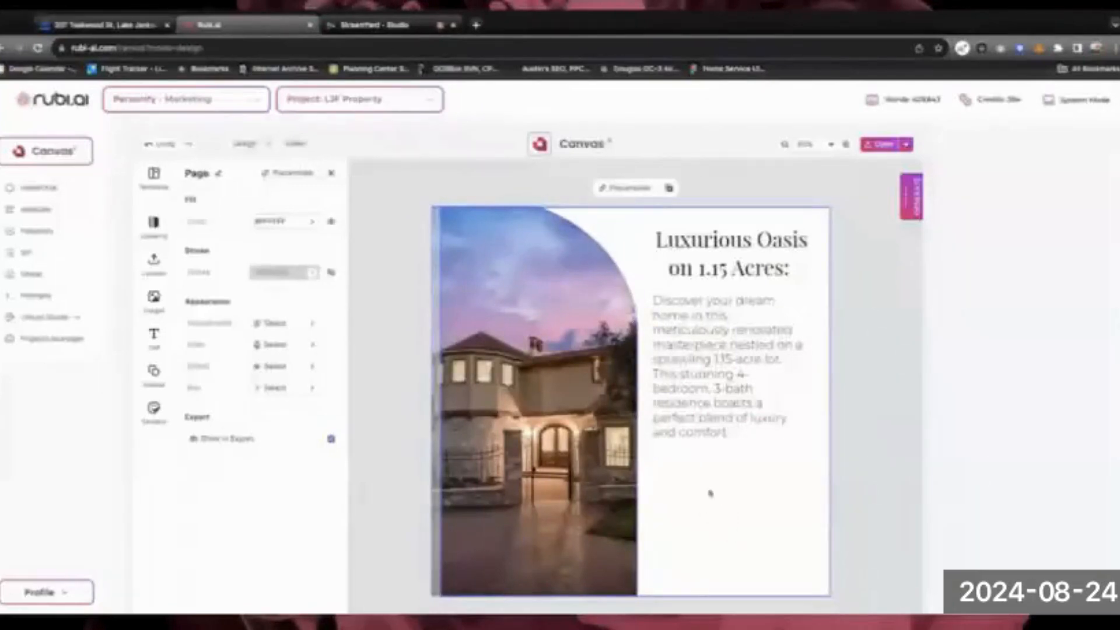
Add a Headline text below the description reading '$1,199,000' and select all of it
click(155, 335)
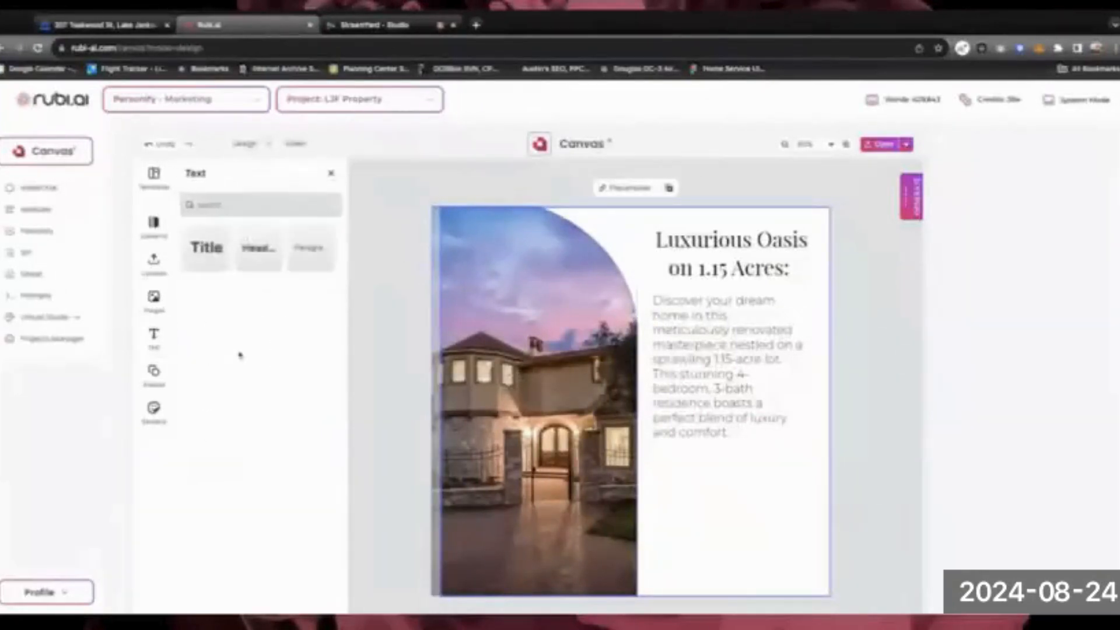
click(249, 249)
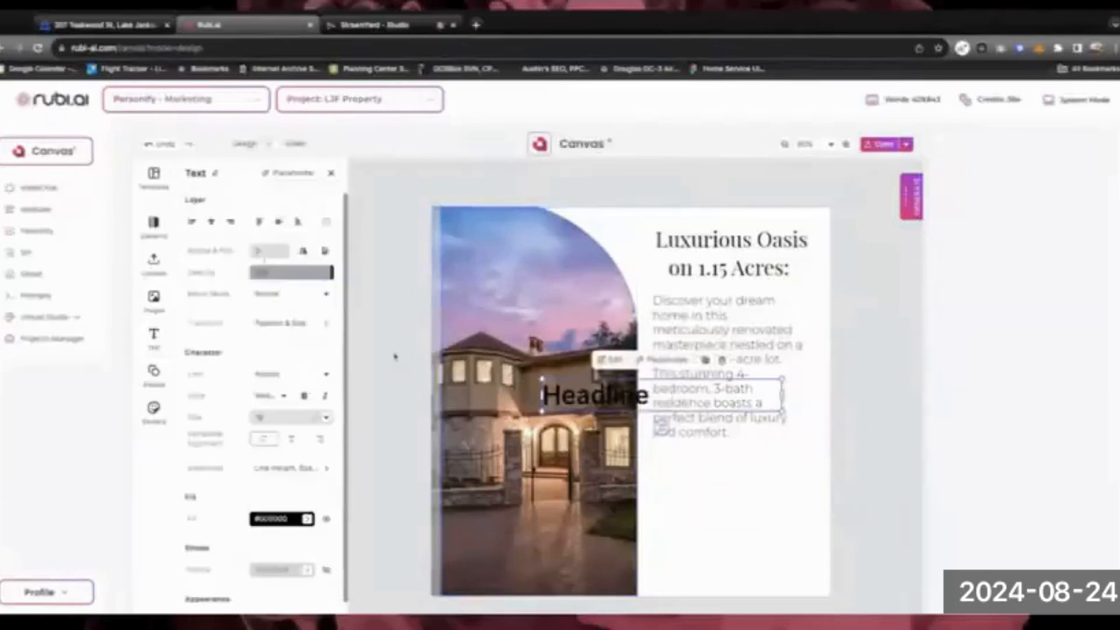
drag(573, 403, 686, 465)
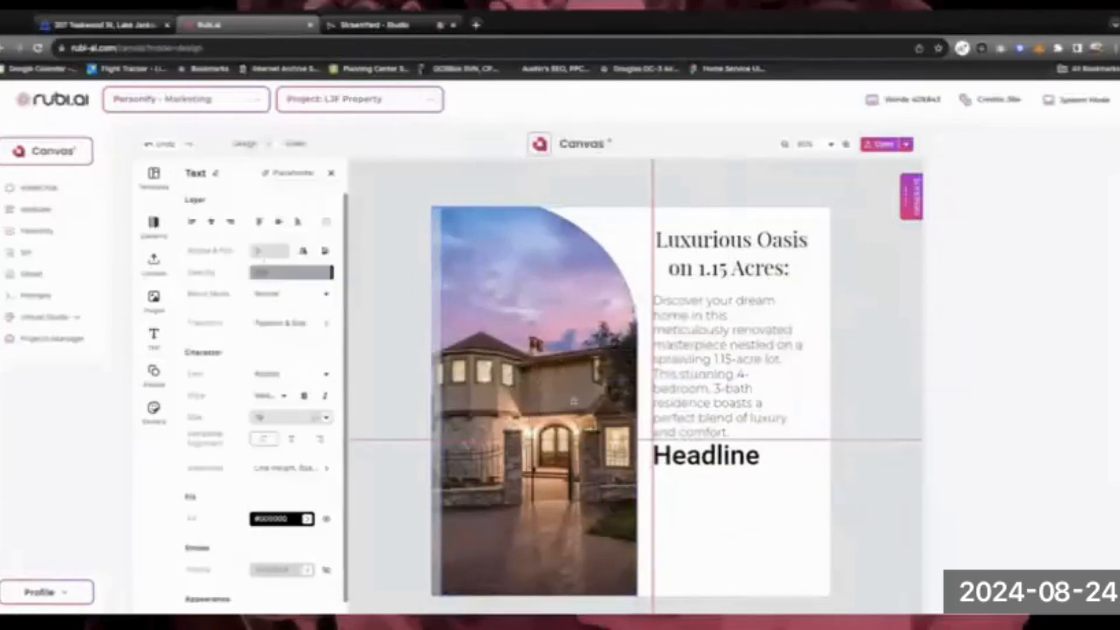
double_click(683, 461)
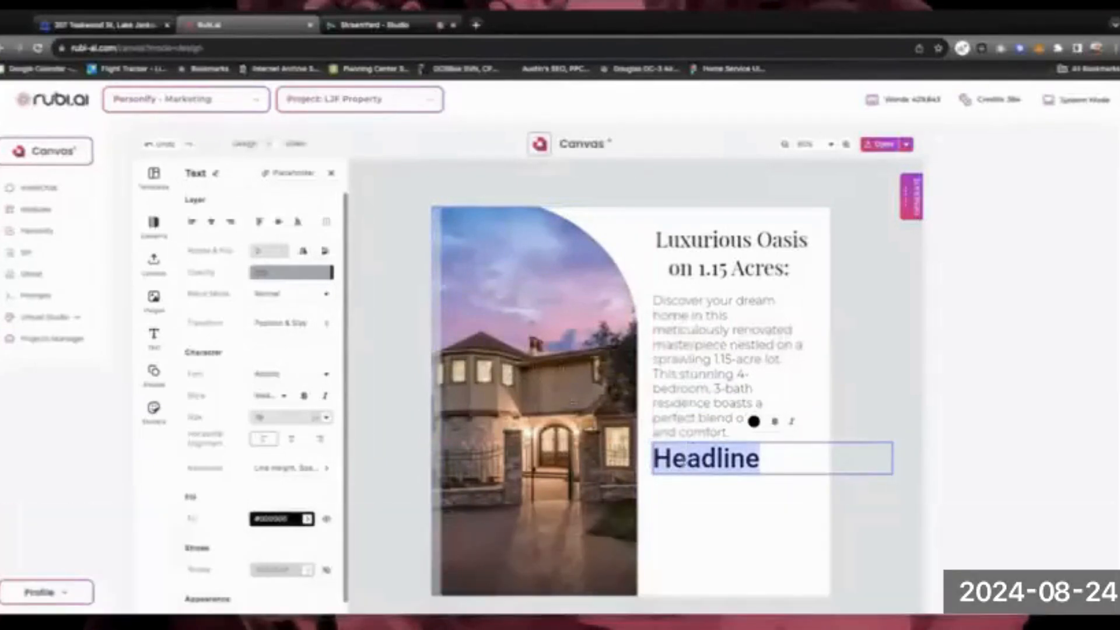
text($1,)
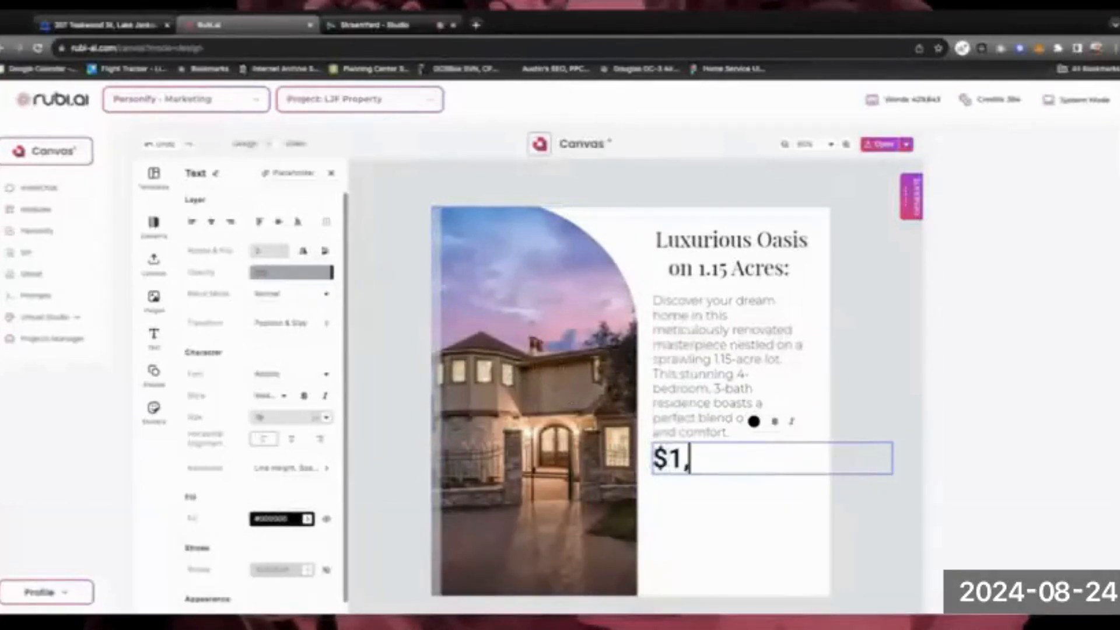
text(199)
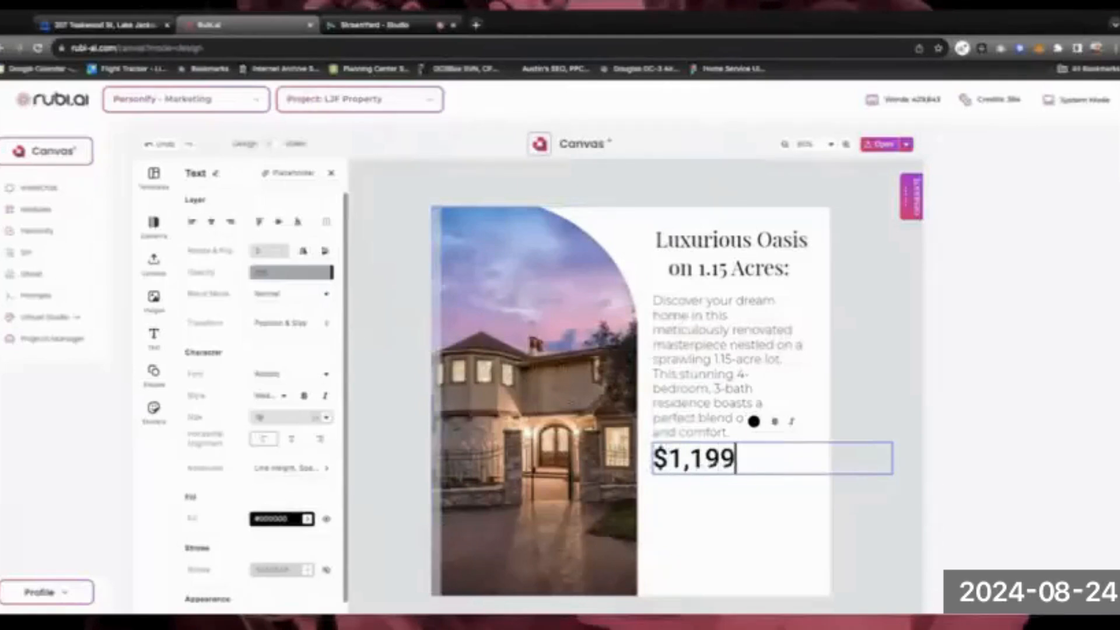
text(,000)
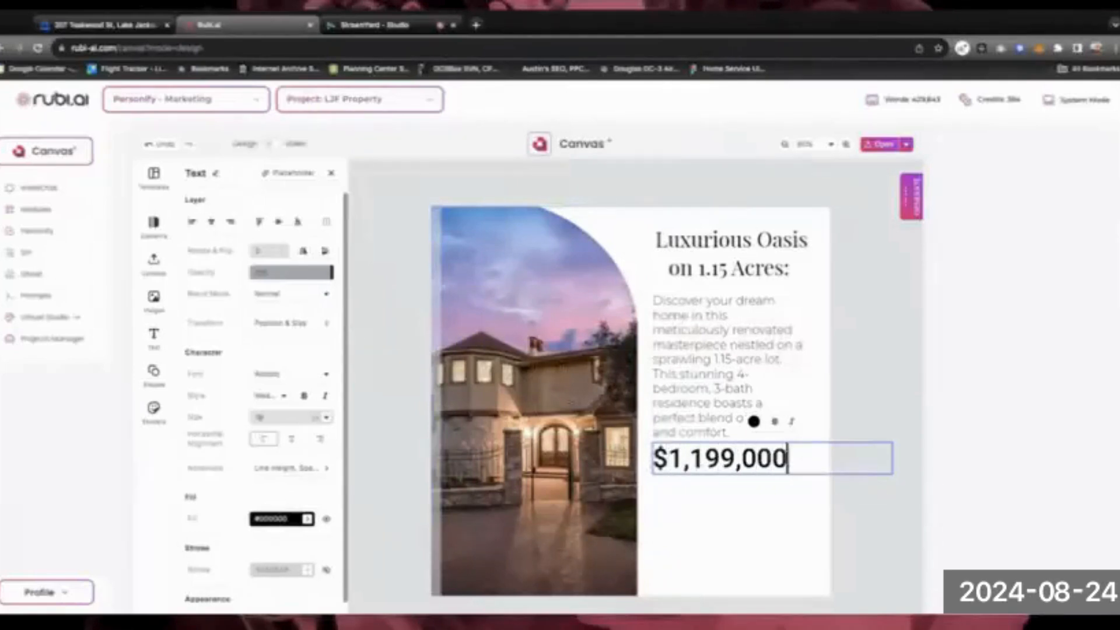
double_click(735, 458)
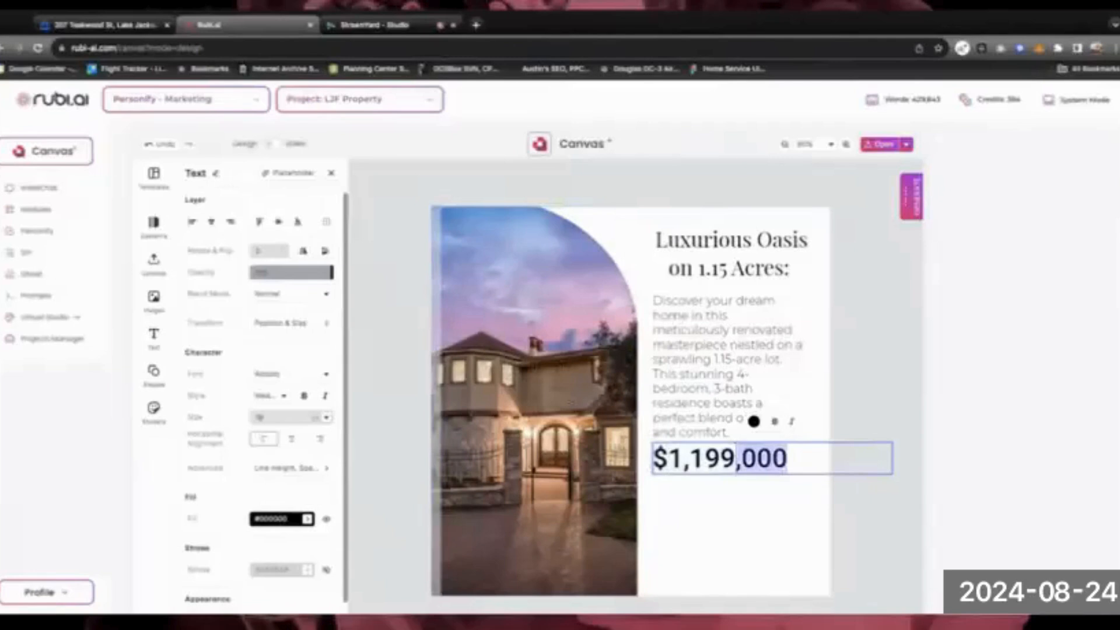
triple_click(735, 459)
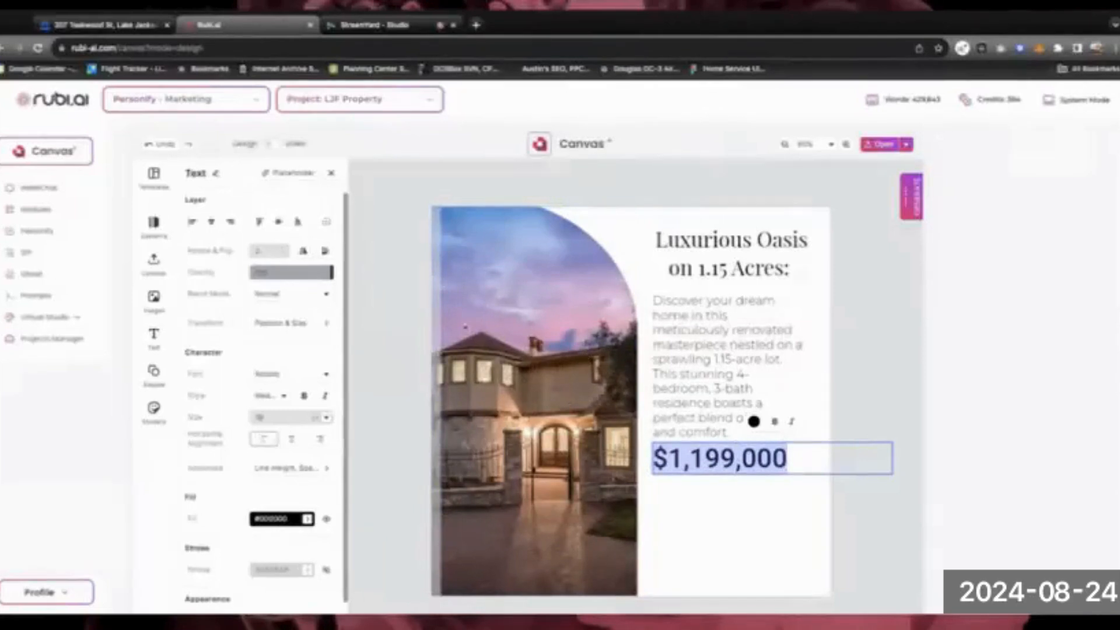
Change the $1,199,000 price to a sans-serif font from the Font list
click(277, 376)
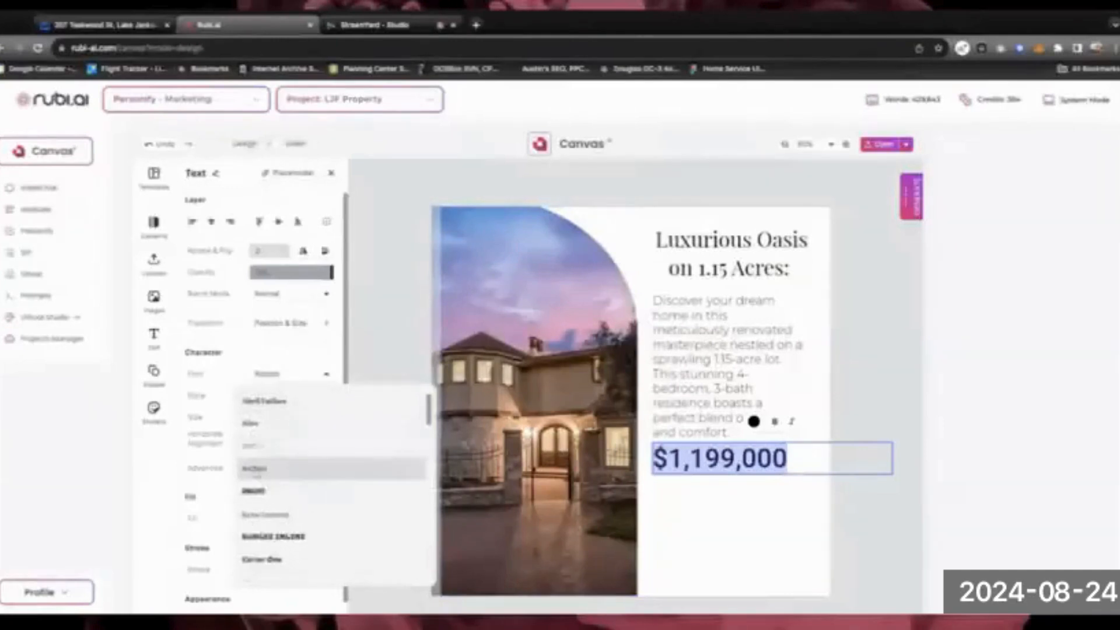
scroll(268, 473, down, 3)
scroll(260, 471, down, 4)
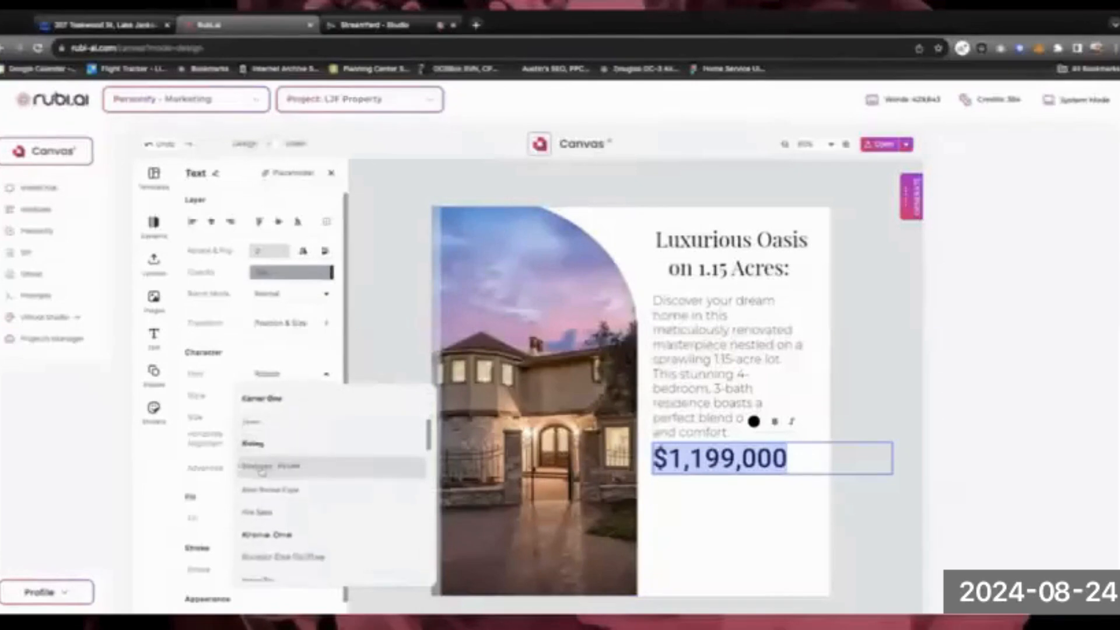
scroll(260, 470, down, 3)
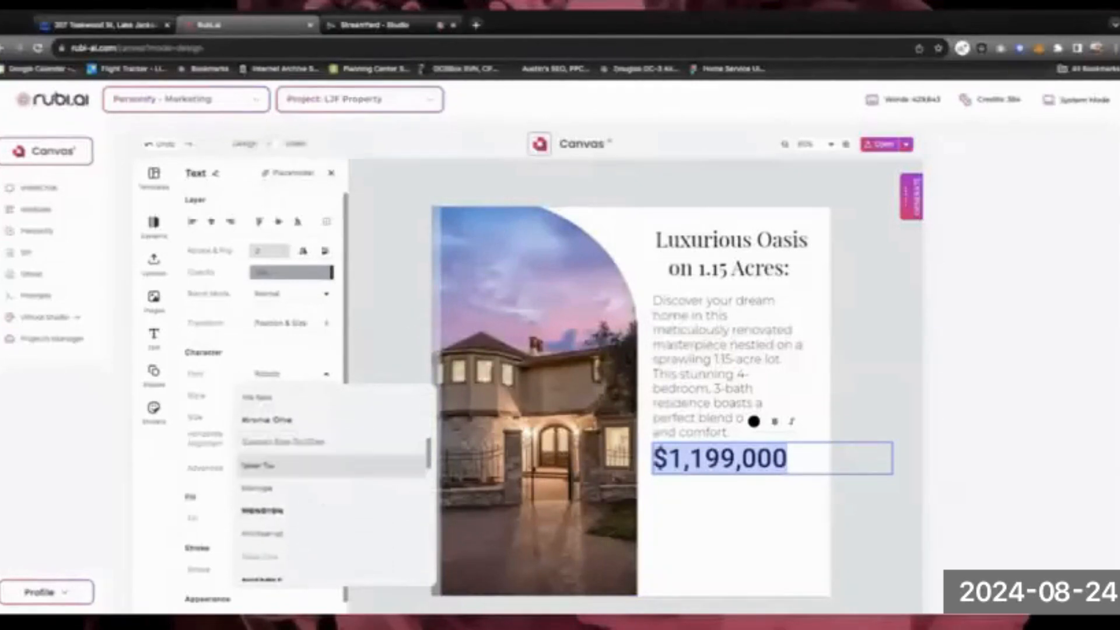
scroll(262, 464, down, 5)
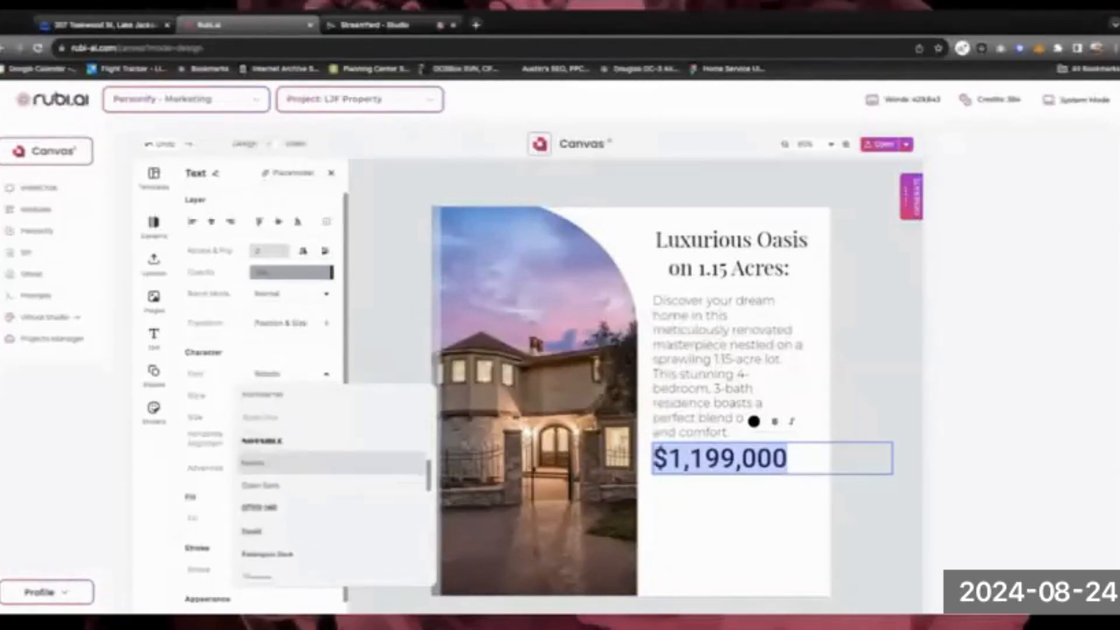
scroll(260, 470, down, 4)
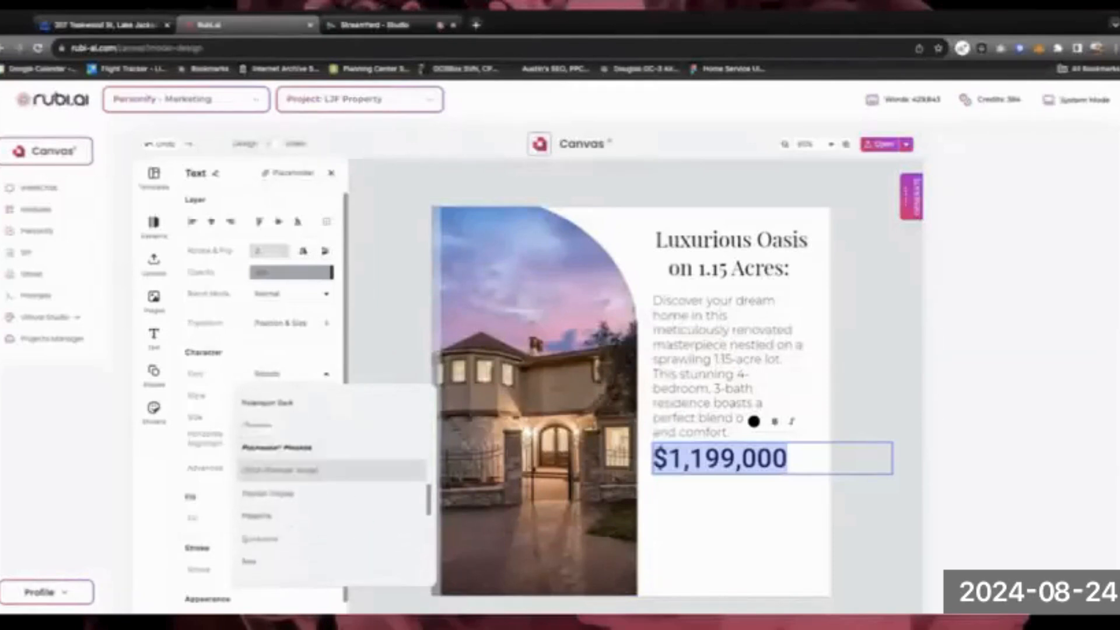
scroll(260, 484, up, 6)
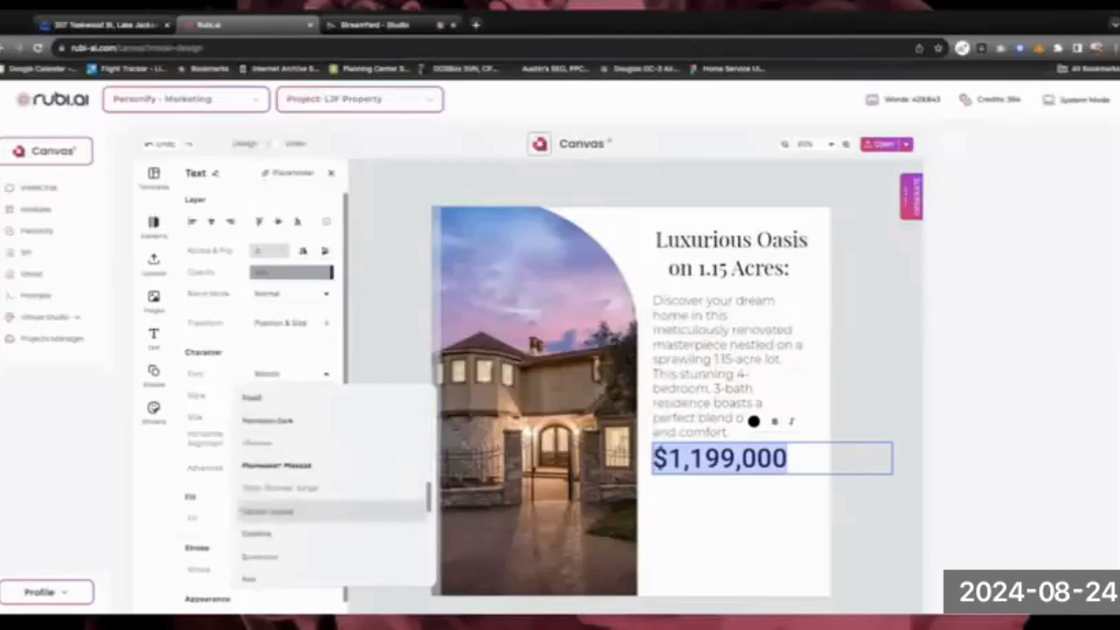
scroll(261, 473, up, 1)
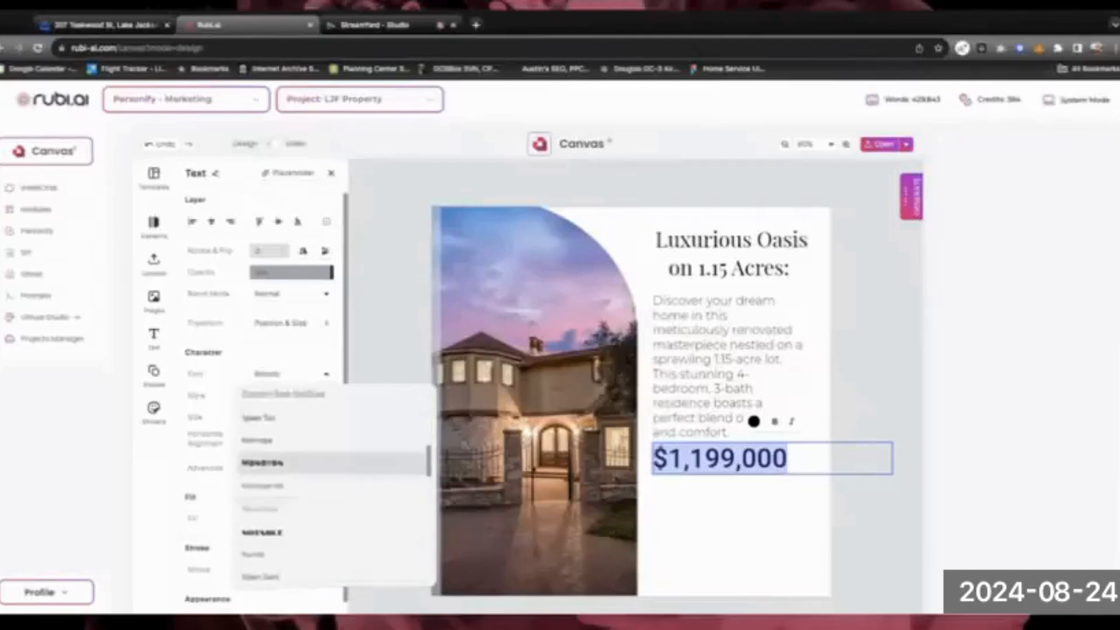
click(261, 486)
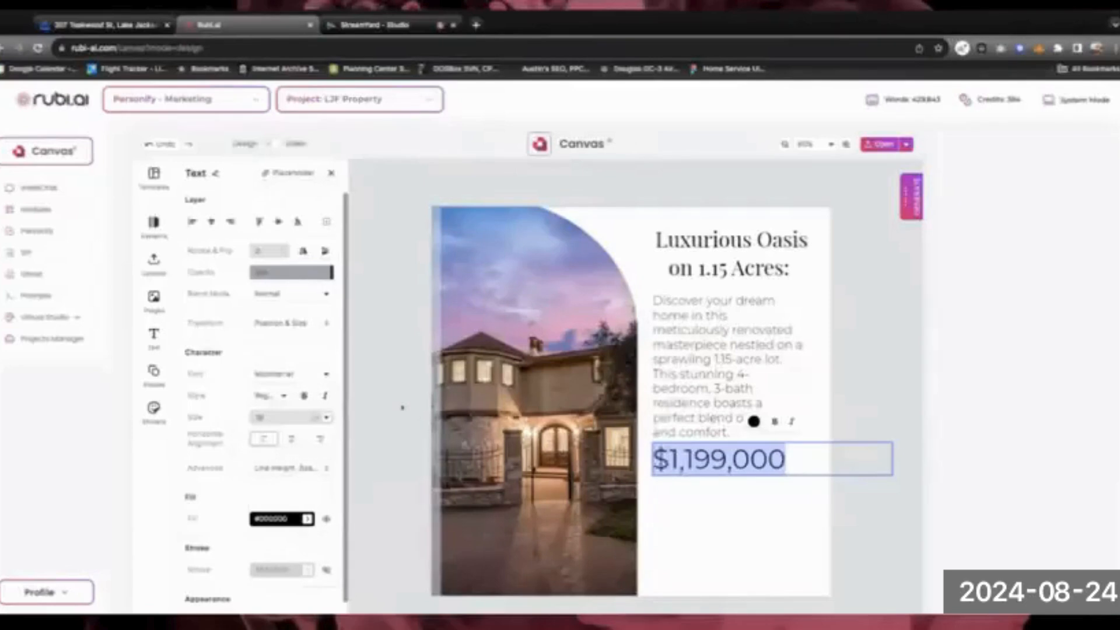
Give the price a bold weight and finish editing the text
click(284, 398)
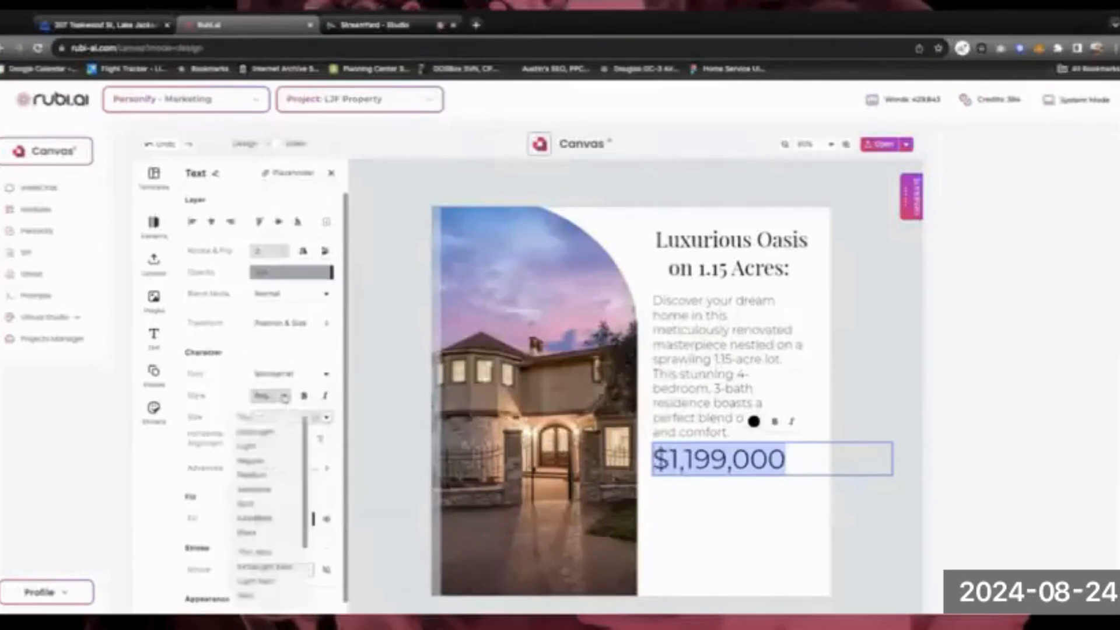
click(262, 494)
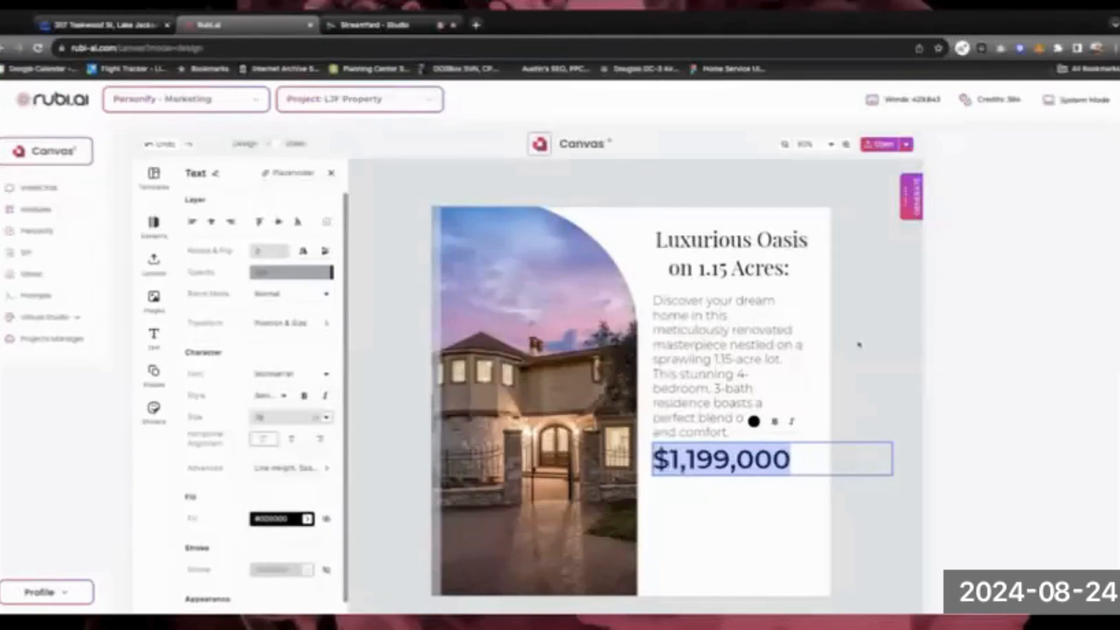
key(Right)
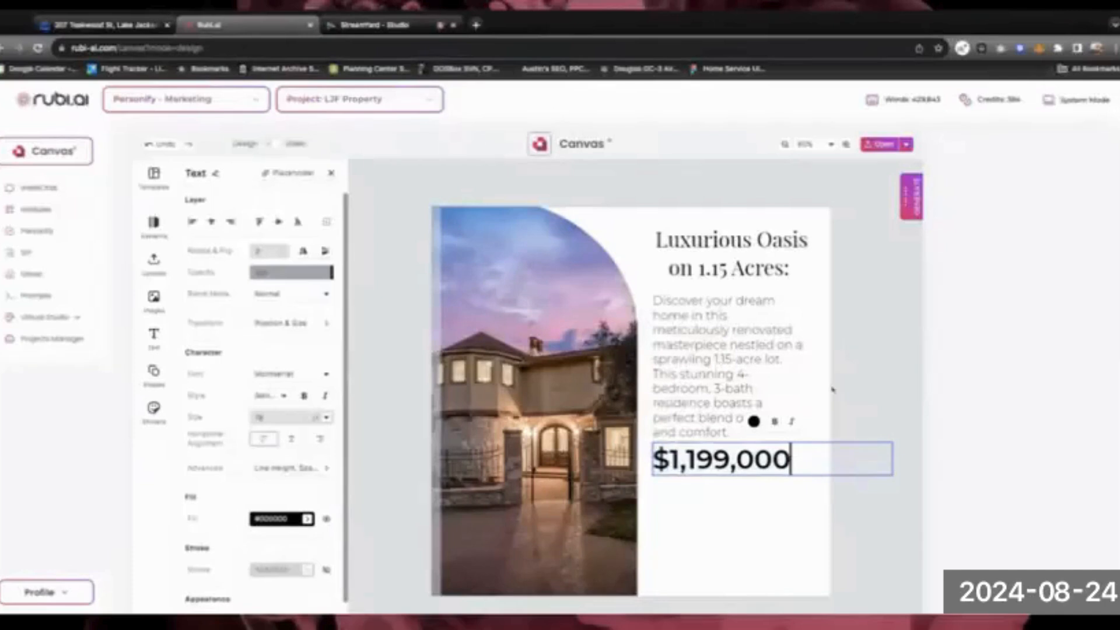
key(Escape)
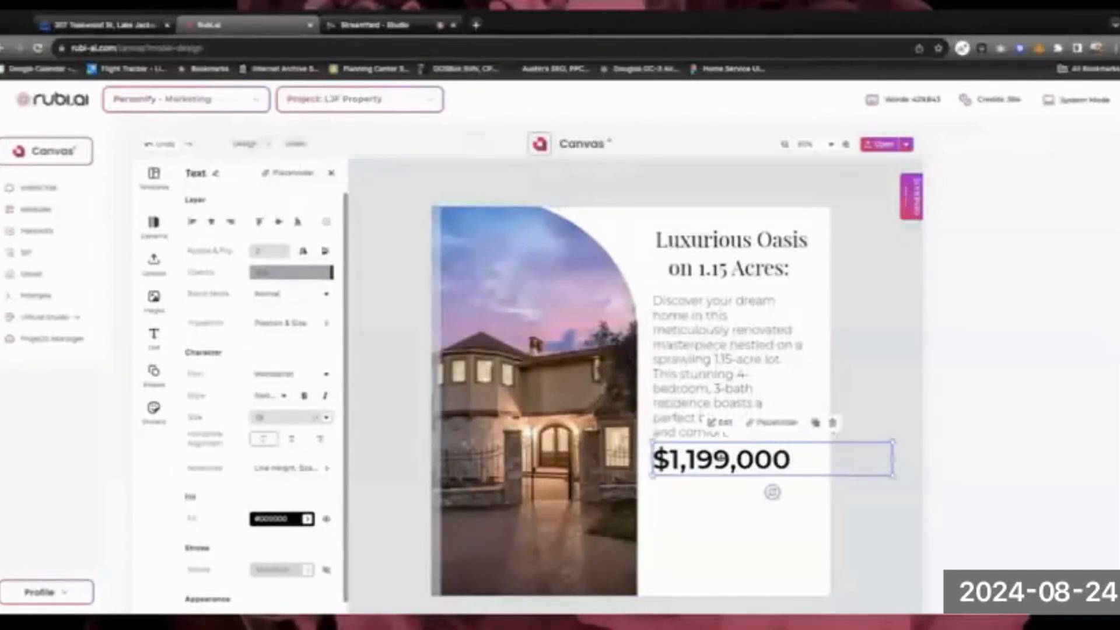
click(858, 387)
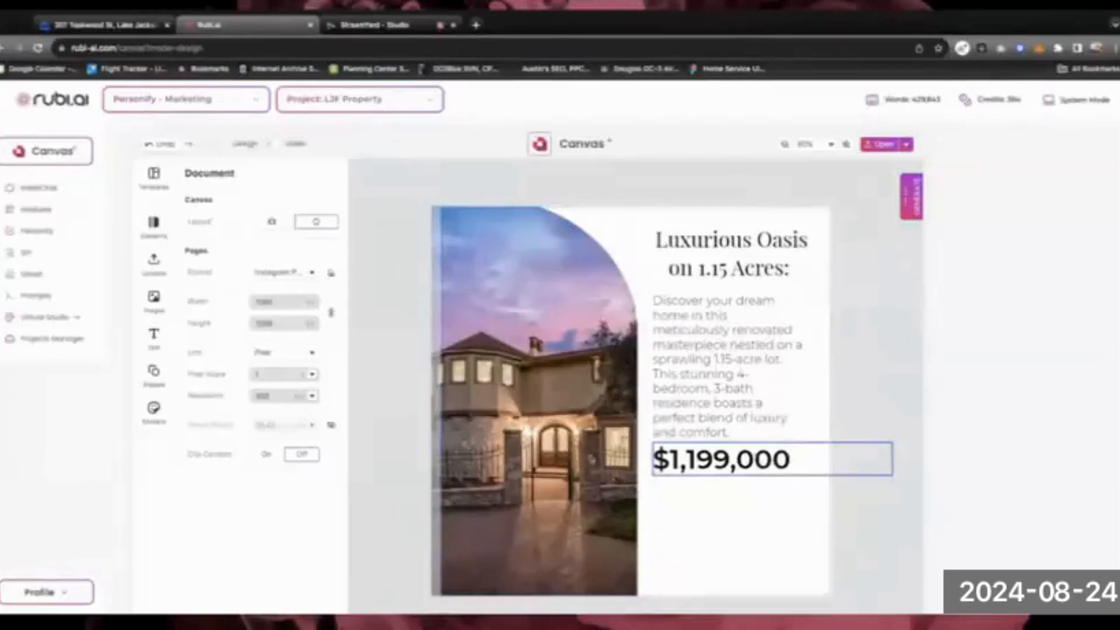
click(713, 521)
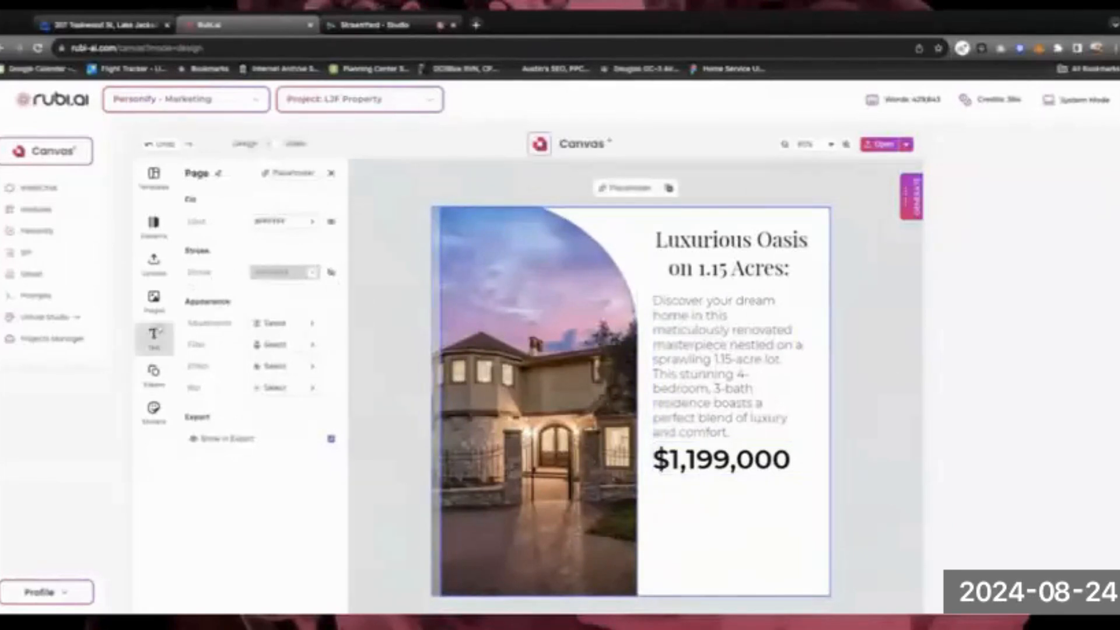
Add a Paragraph text under the price reading 'Reduced by $49,000'
click(154, 336)
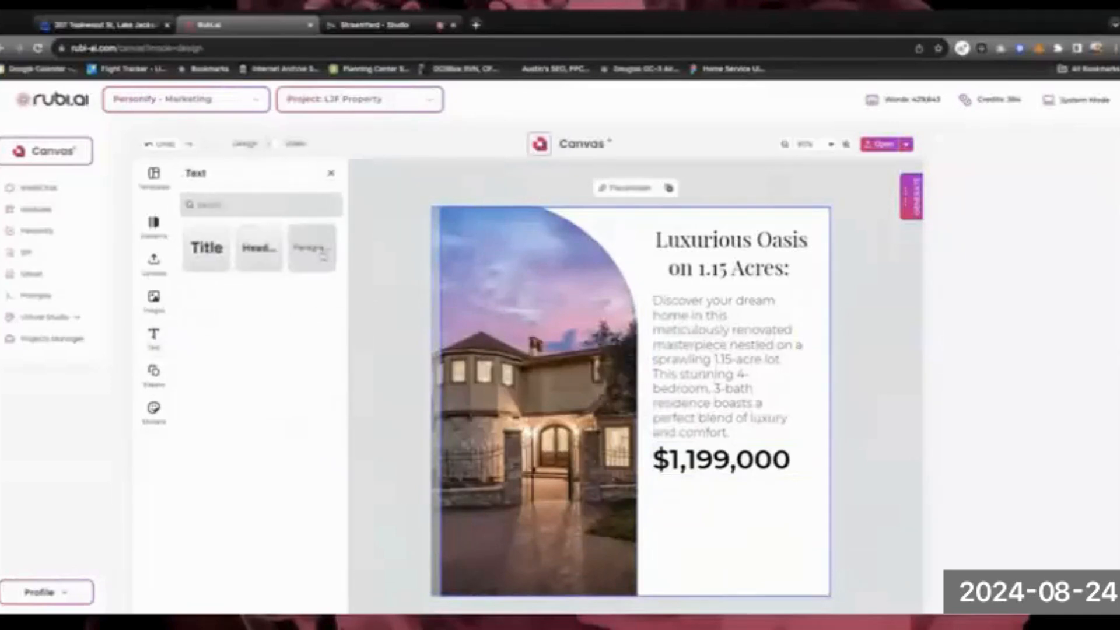
click(312, 248)
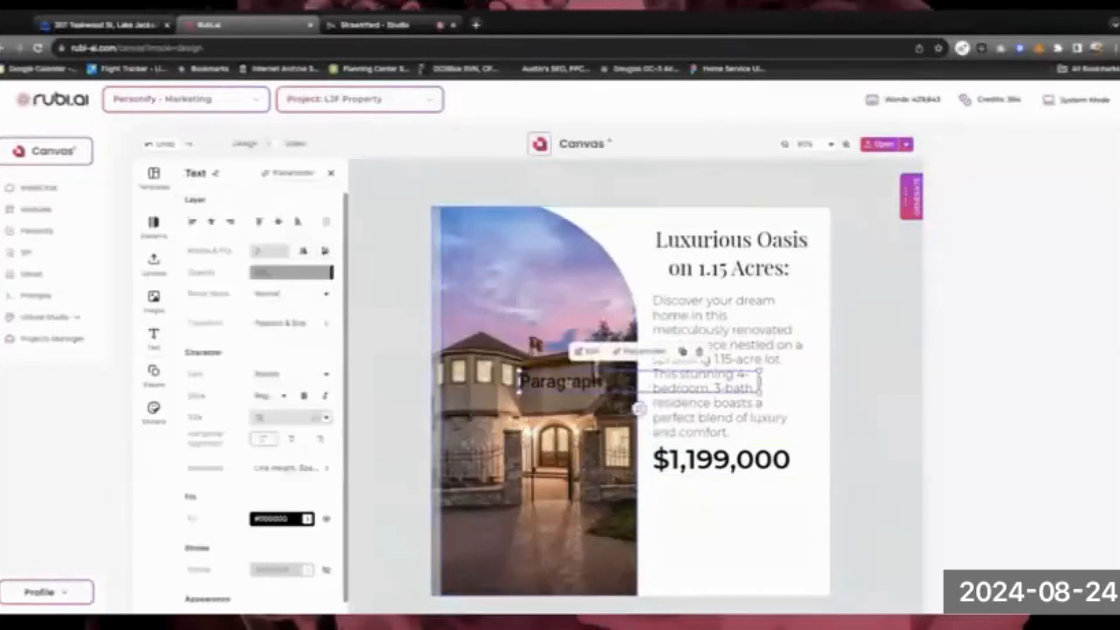
drag(560, 383, 701, 486)
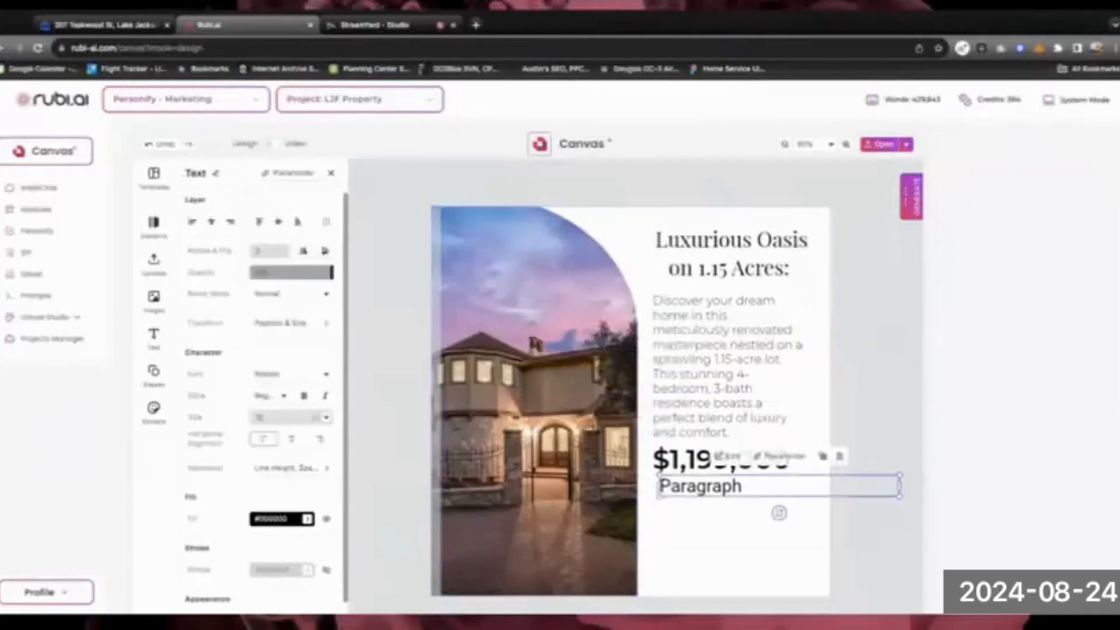
double_click(700, 486)
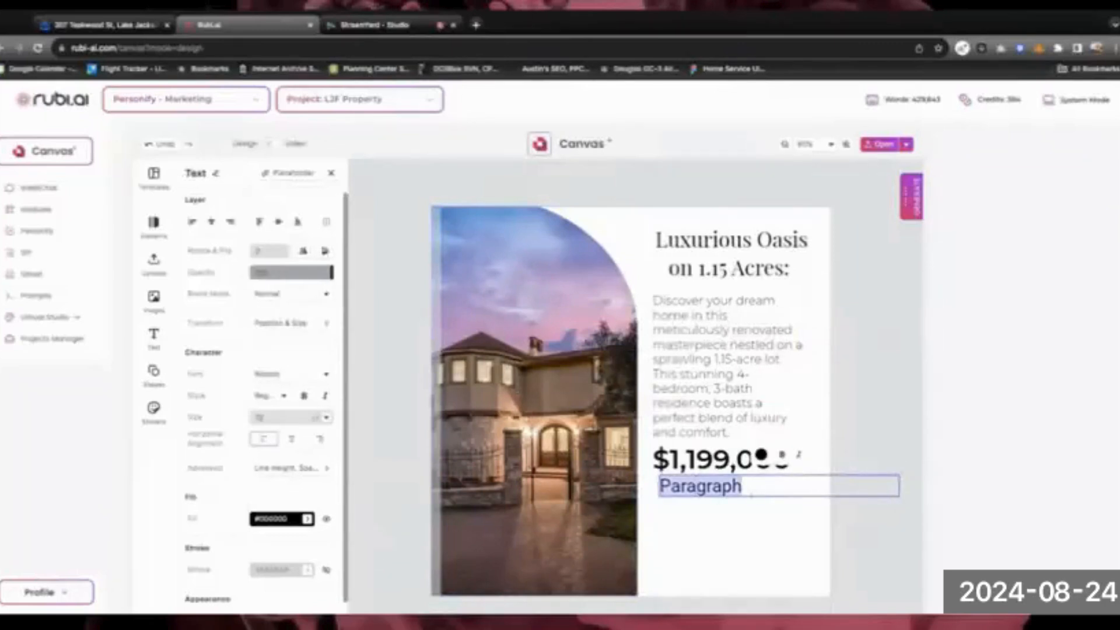
key(BackSpace)
text(Rde)
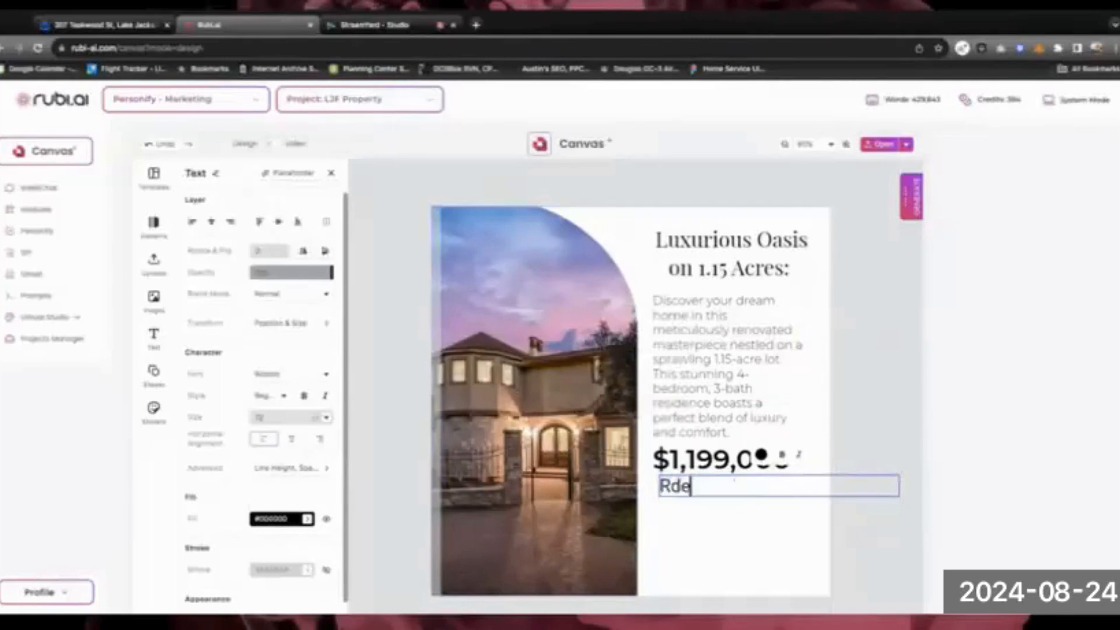
key(BackSpace)
key(BackSpace)
text(educed from)
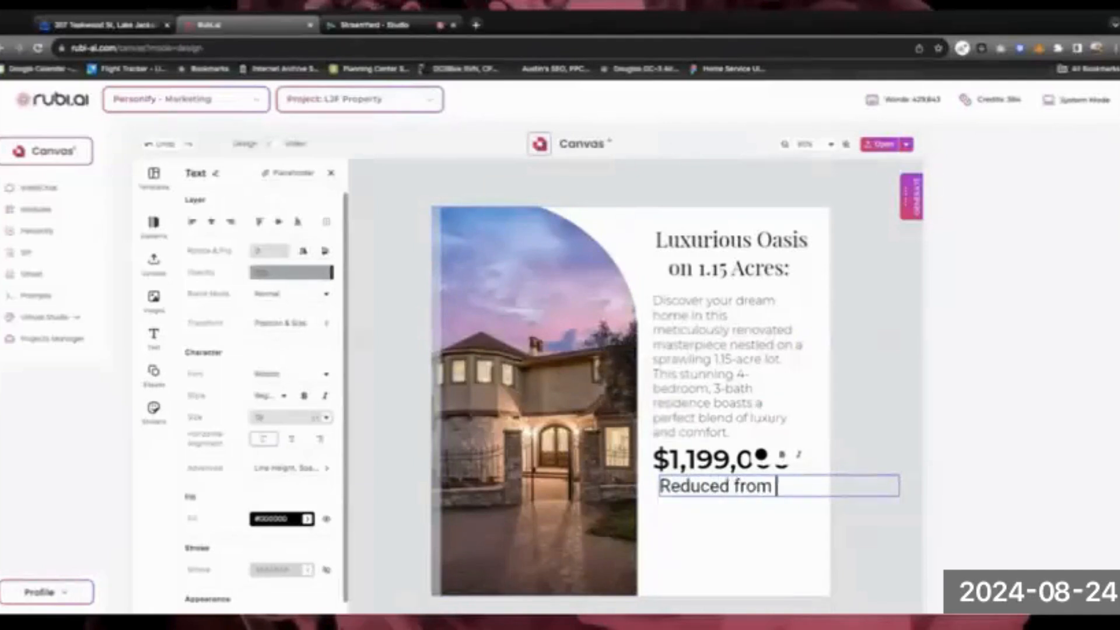
key(BackSpace)
key(BackSpace)
key(BackSpace)
key(BackSpace)
text(by $49,)
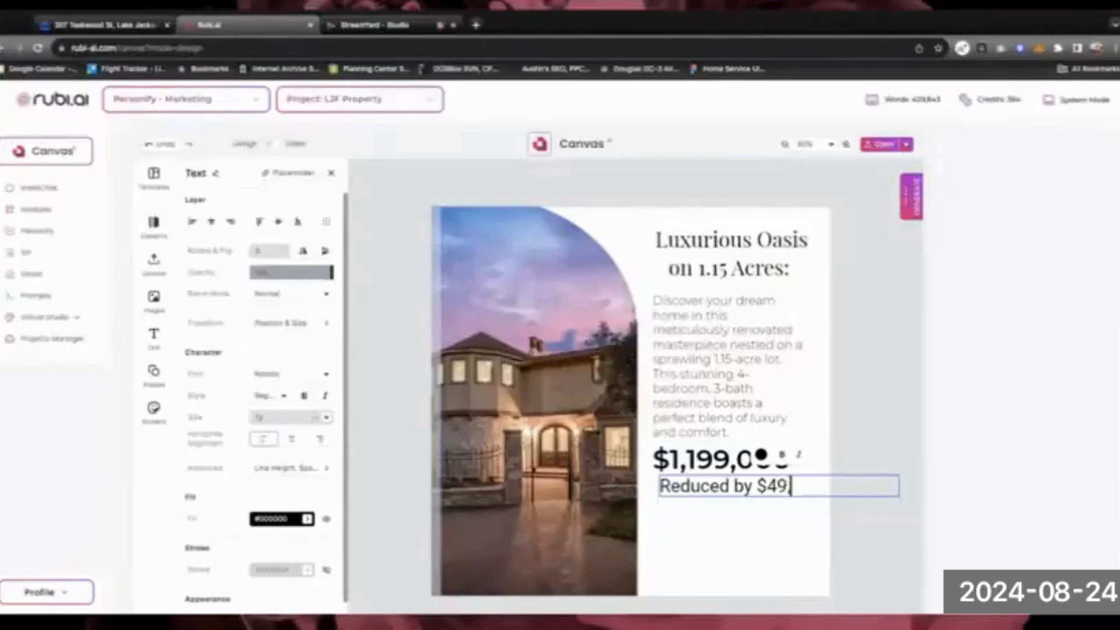
text(000)
key(shift+Left)
key(shift+Left)
key(shift+Left)
key(shift+Left)
key(shift+Left)
key(shift+Left)
key(shift+Left)
key(shift+Left)
key(shift+Left)
key(shift+Left)
key(shift+Left)
key(shift+Left)
key(shift+Left)
key(shift+Left)
key(shift+Left)
key(shift+Left)
key(shift+Left)
key(shift+Left)
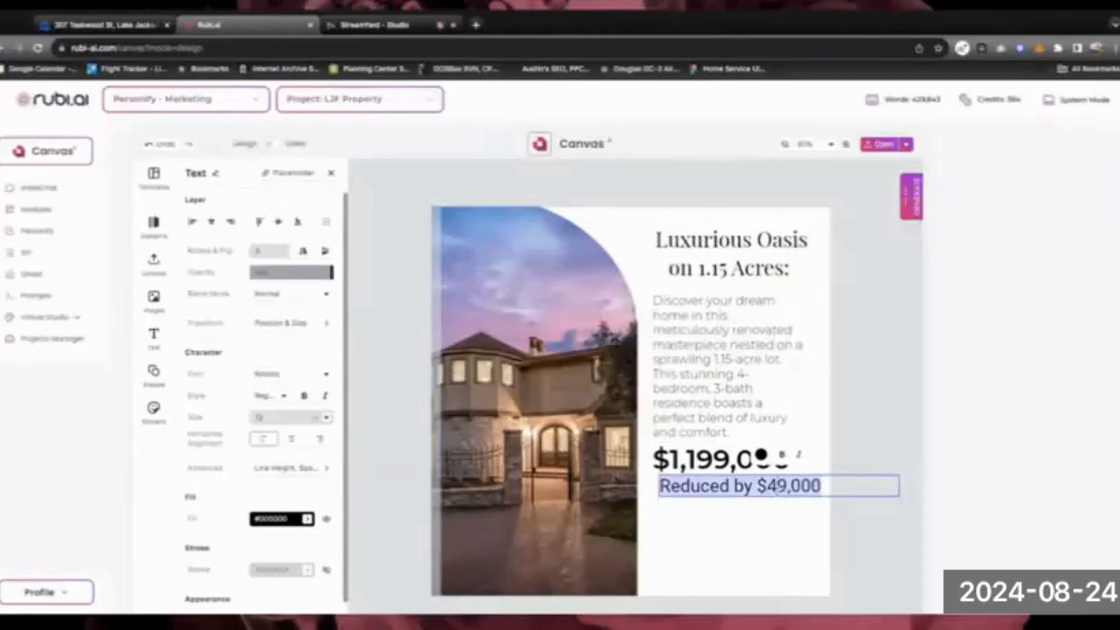
Set the reduction line to a regular-weight sans-serif font at a smaller size
click(289, 375)
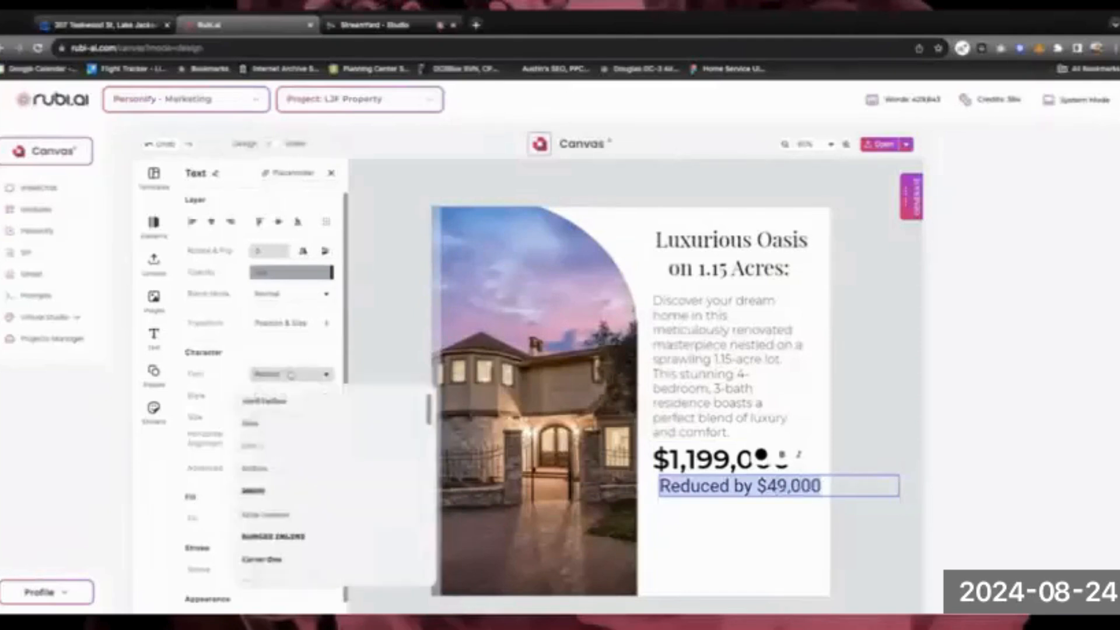
scroll(293, 454, down, 5)
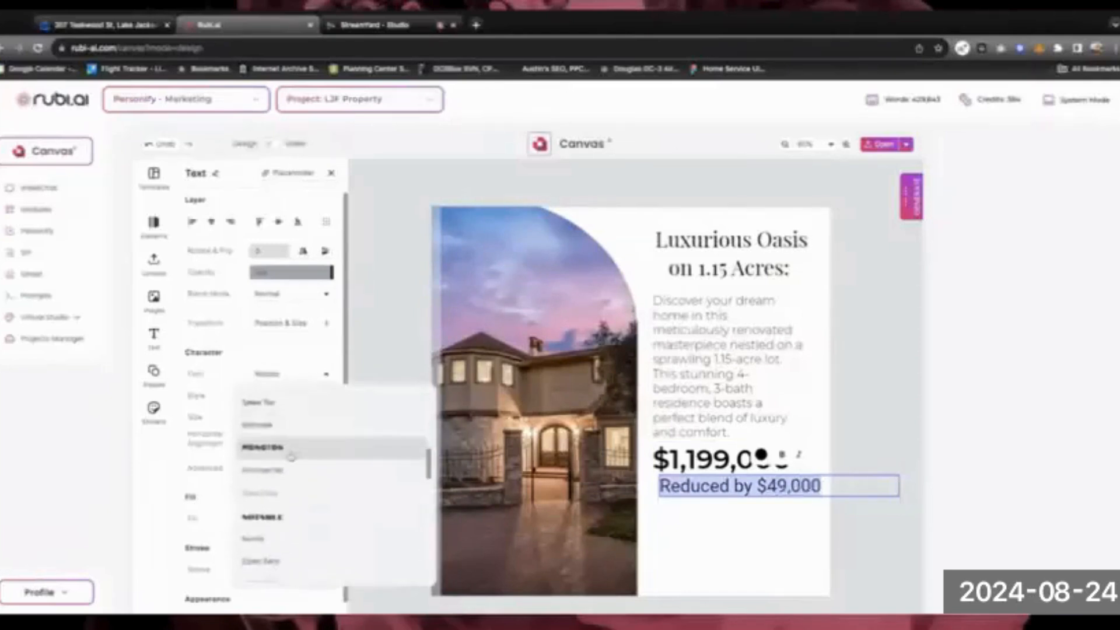
click(270, 471)
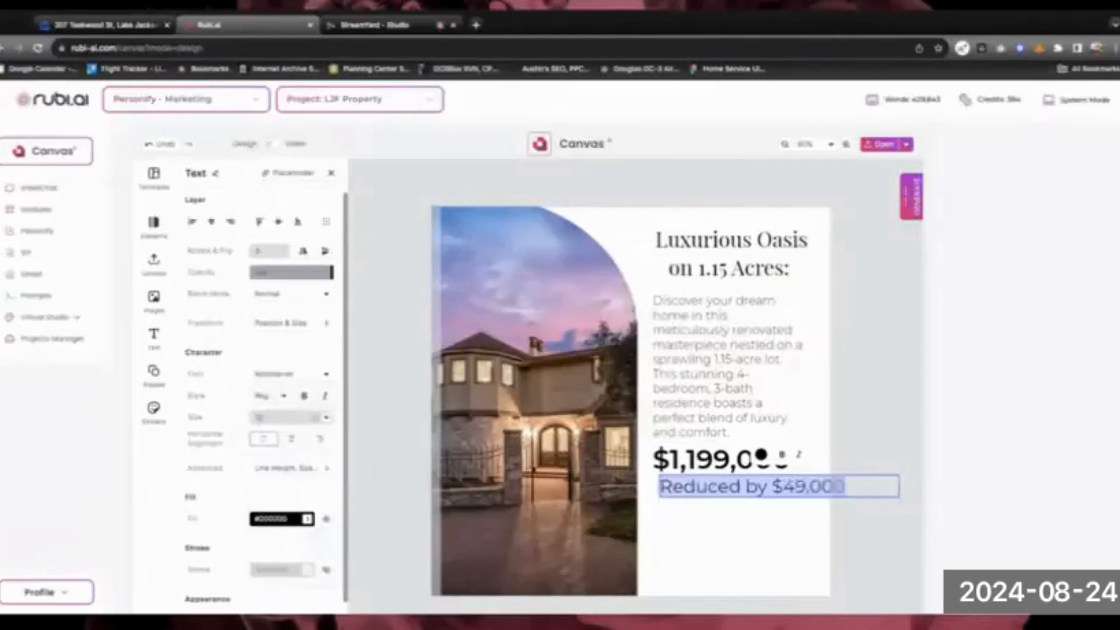
click(283, 396)
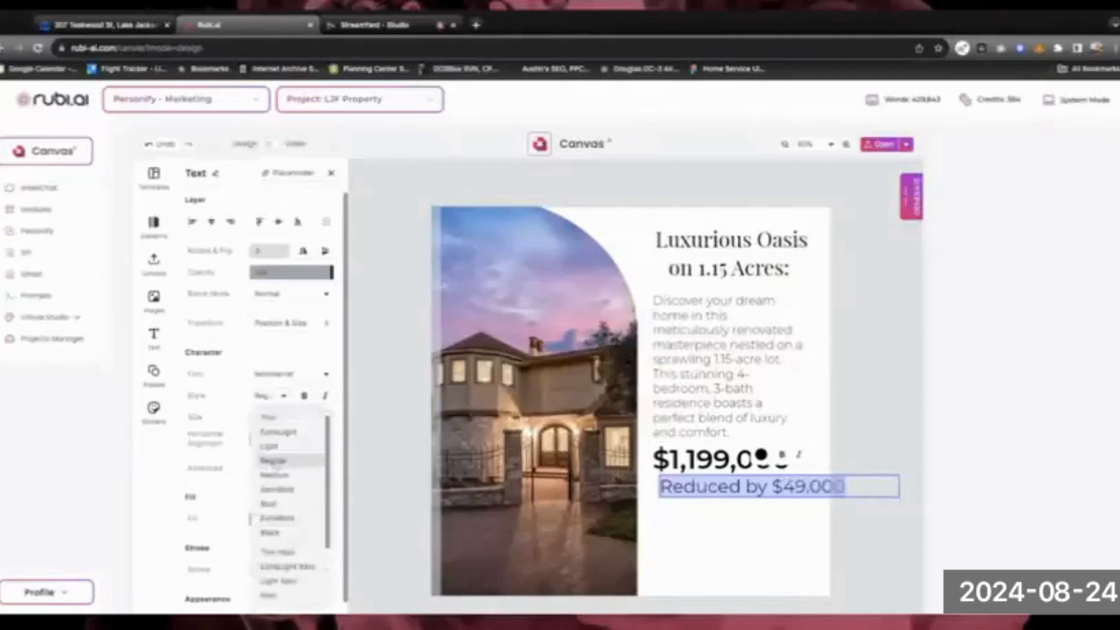
click(274, 462)
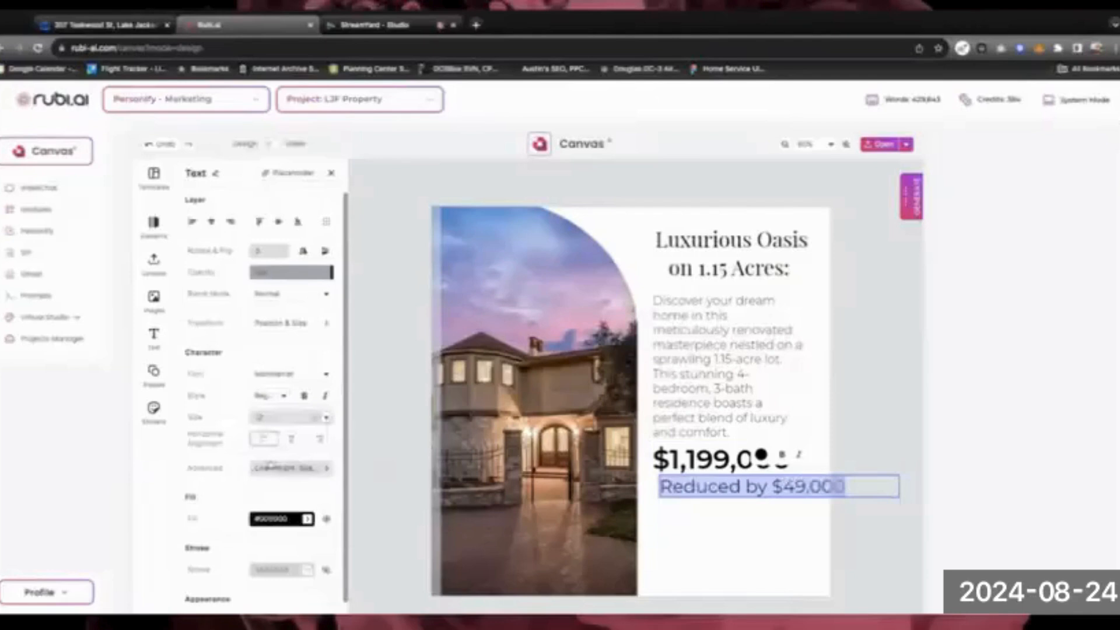
click(326, 417)
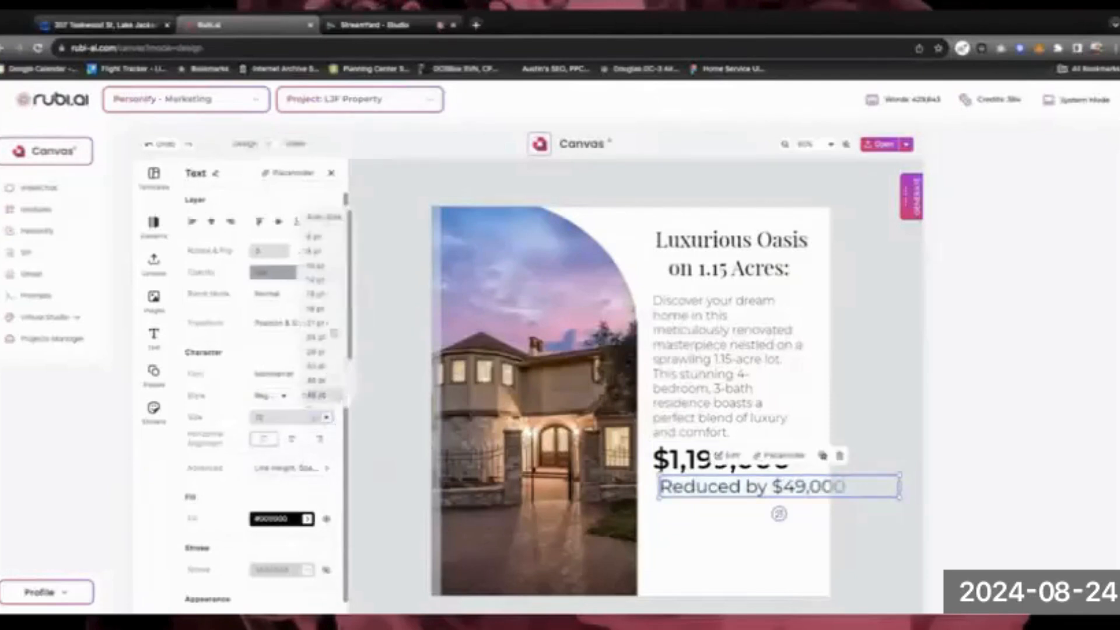
click(319, 266)
Shift the reduction line so its left edge lines up under the price
click(700, 520)
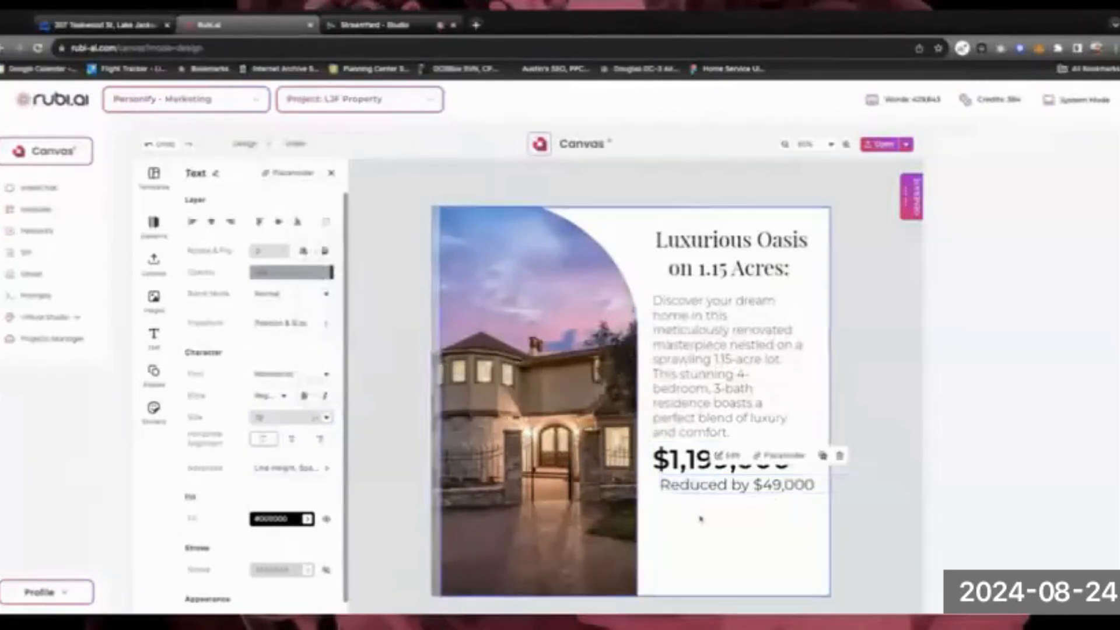
drag(716, 488, 709, 488)
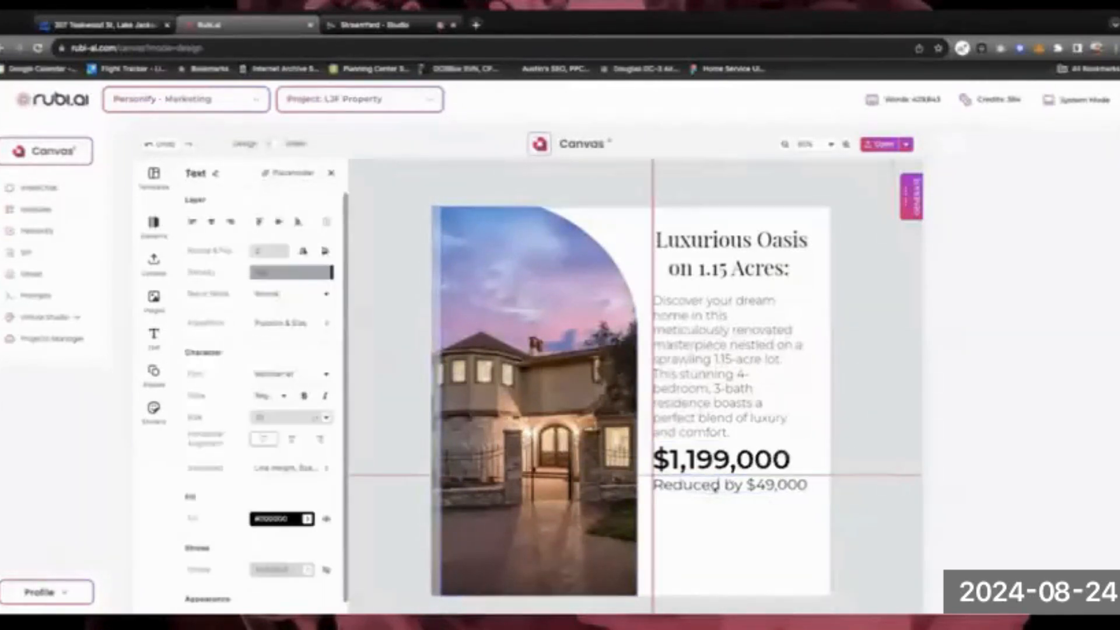
click(709, 546)
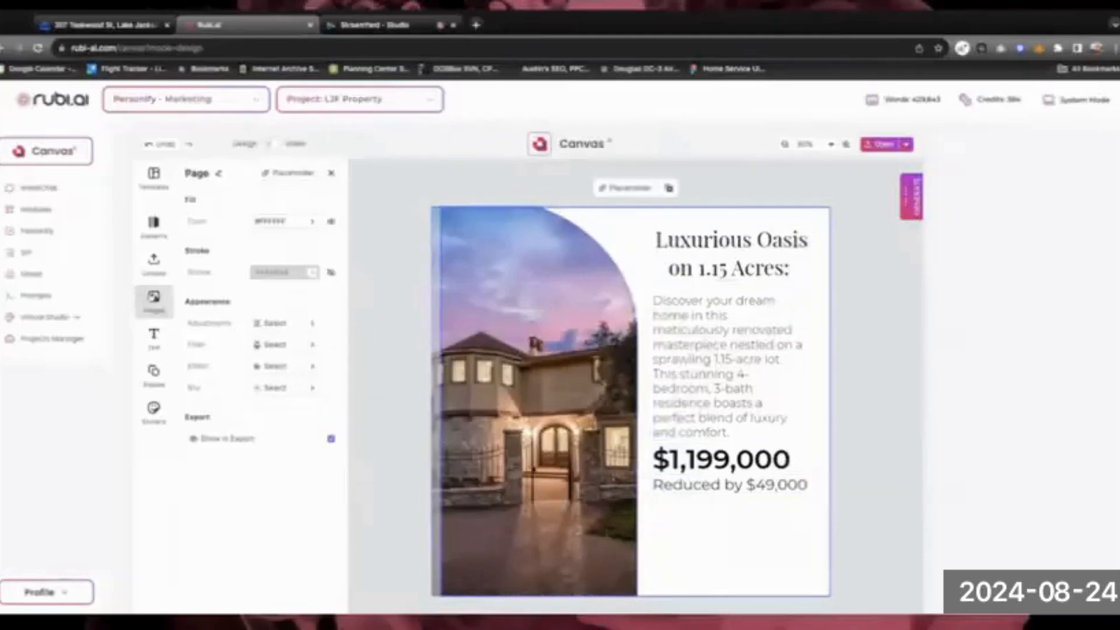
click(153, 298)
Upload the agent's headshot image from the computer into the Uploads library
click(153, 263)
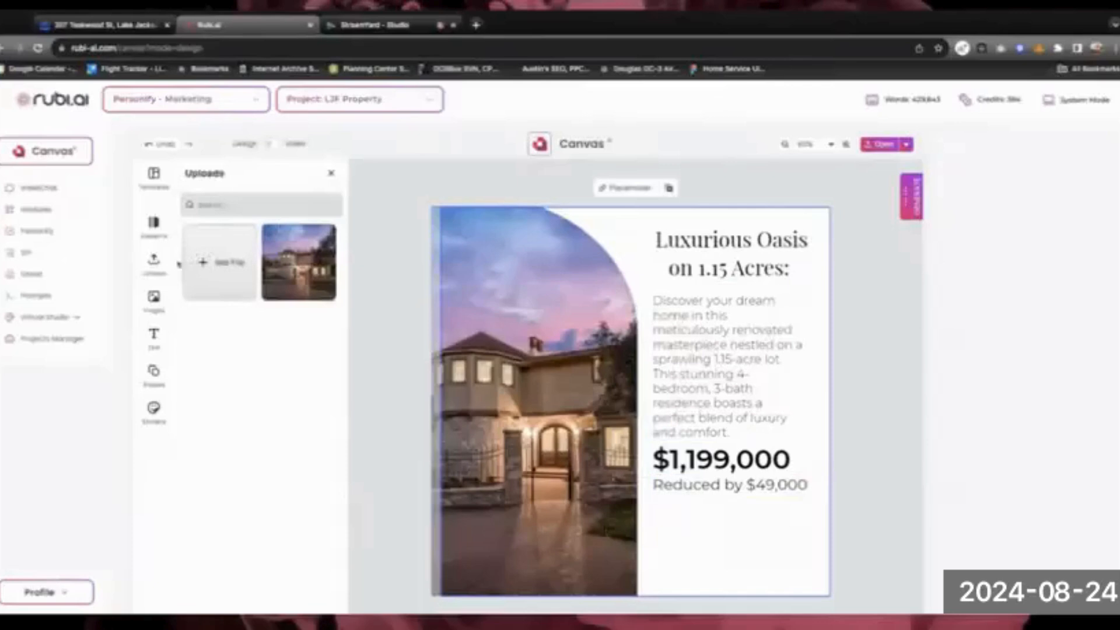
click(210, 266)
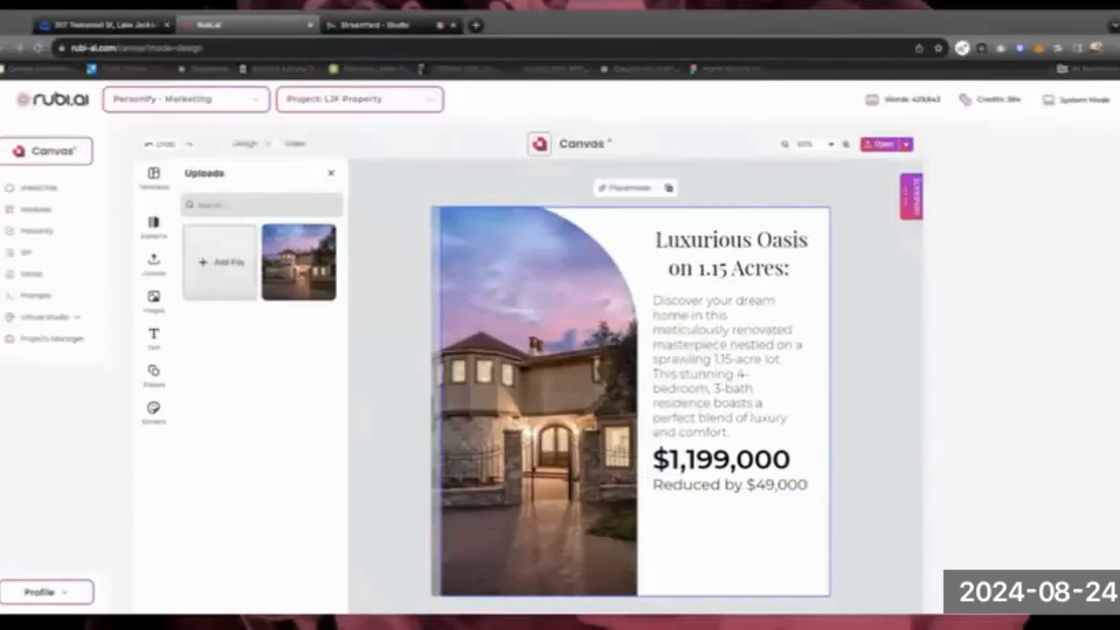
click(711, 538)
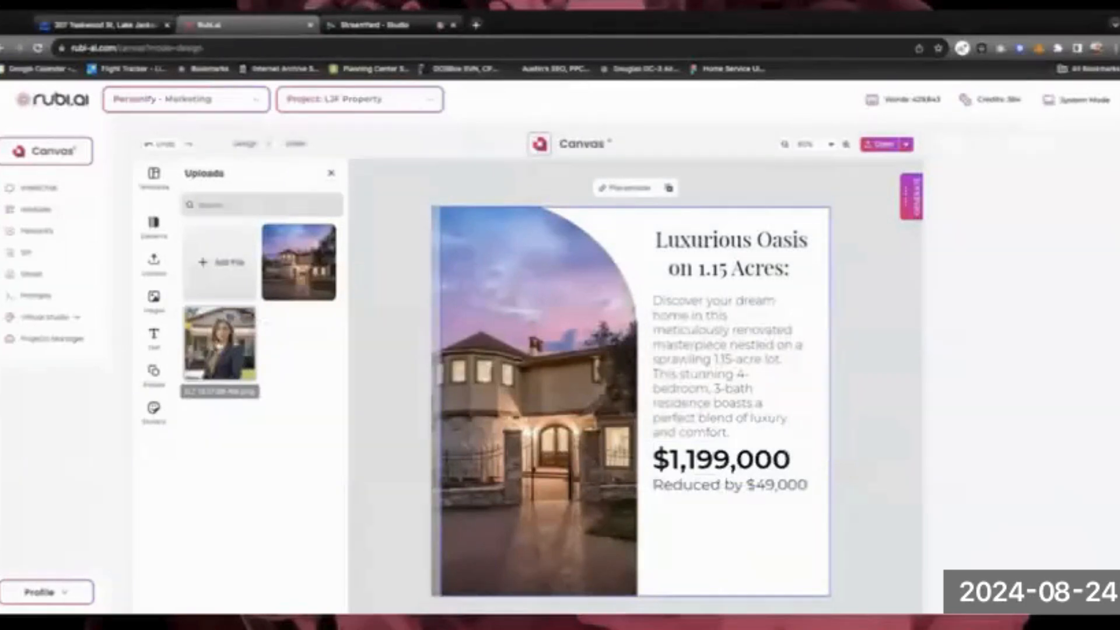
Place the headshot small beneath the reduction line, then select it with the reduction and price texts
drag(219, 346, 612, 411)
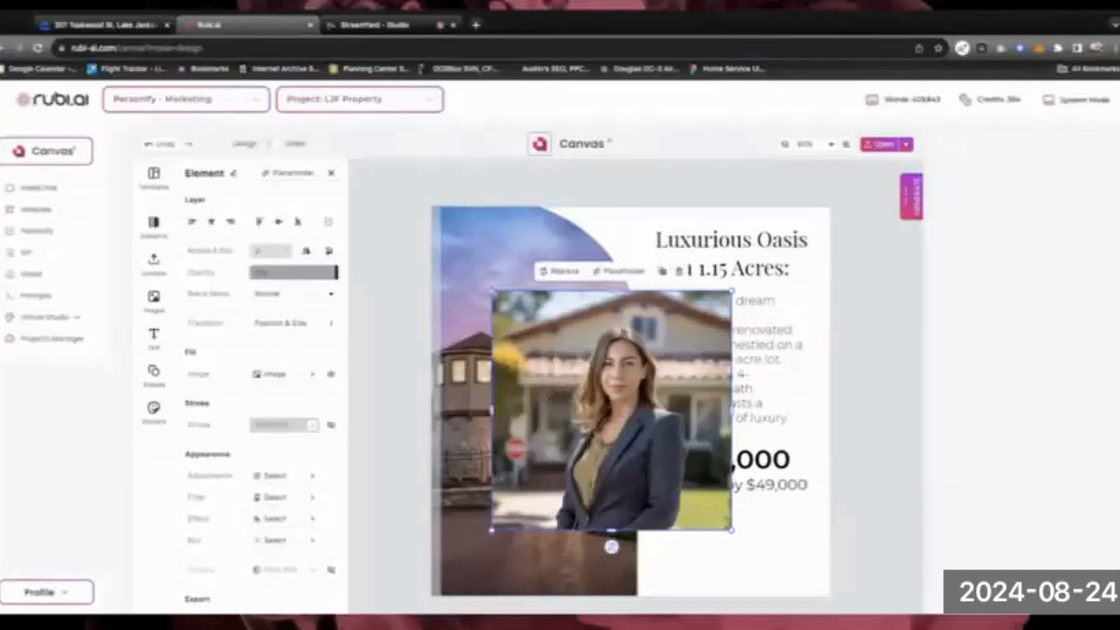
drag(492, 290, 659, 461)
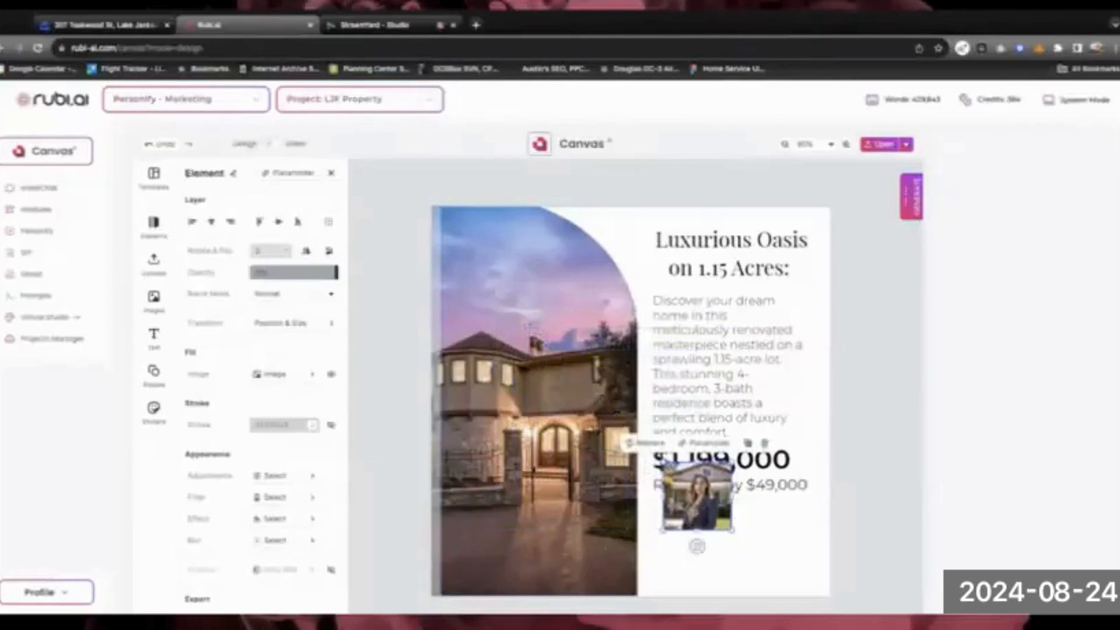
drag(694, 496, 686, 544)
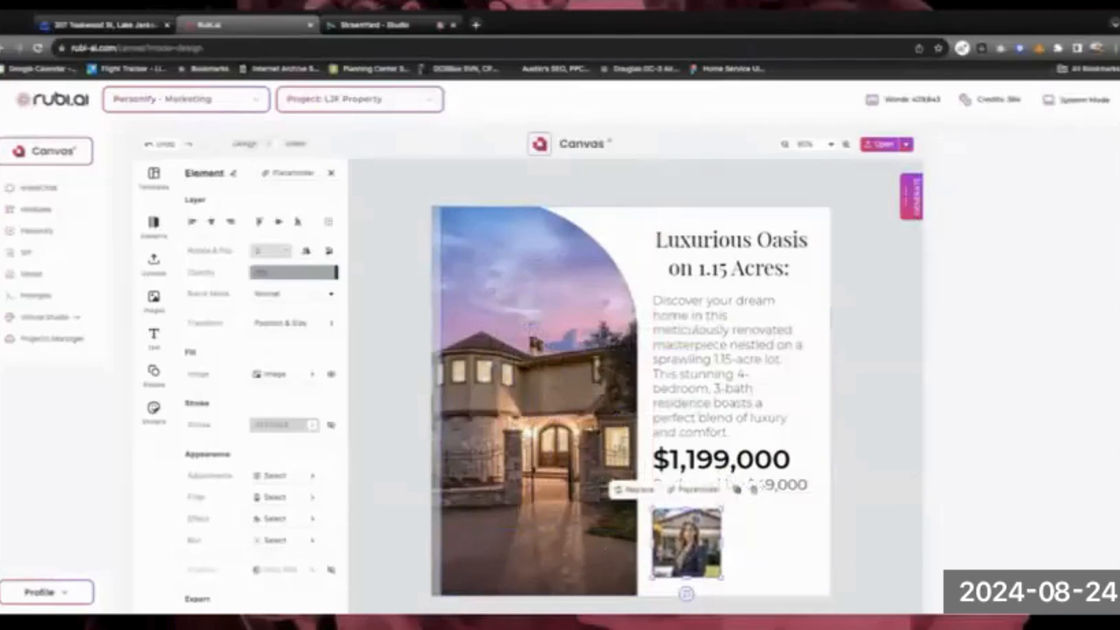
mouse_move(723, 508)
mouse_down()
mouse_move(705, 524)
mouse_move(723, 509)
mouse_up()
drag(678, 551, 677, 541)
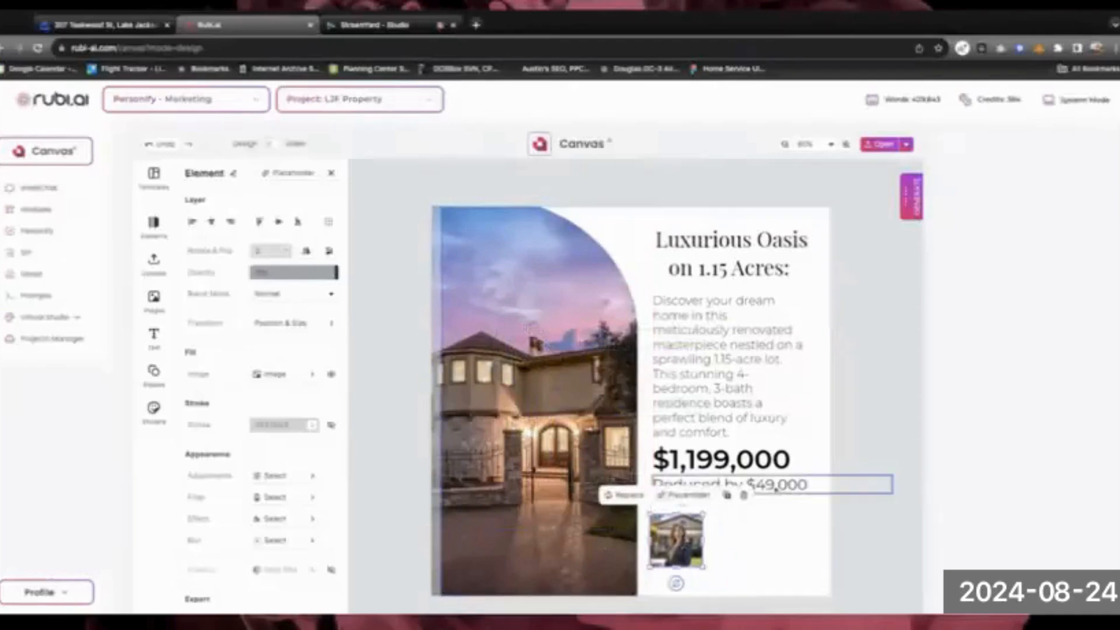
shift+click(724, 487)
shift+click(735, 461)
Left-align the title, description, price and reduction line with the headshot's left edge
shift+click(682, 378)
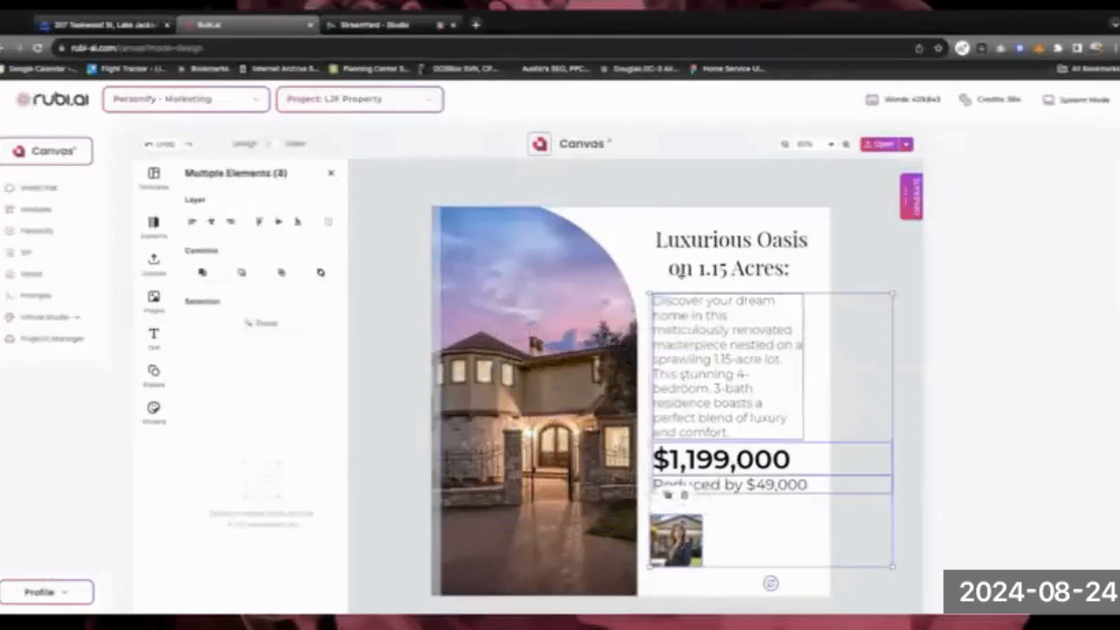
shift+click(681, 272)
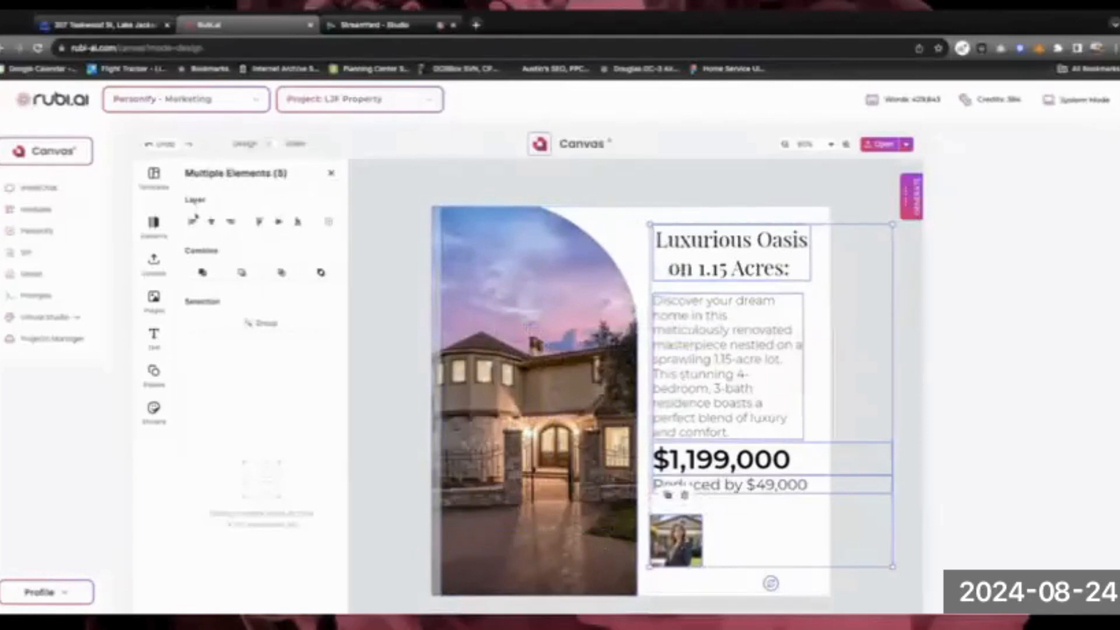
click(193, 221)
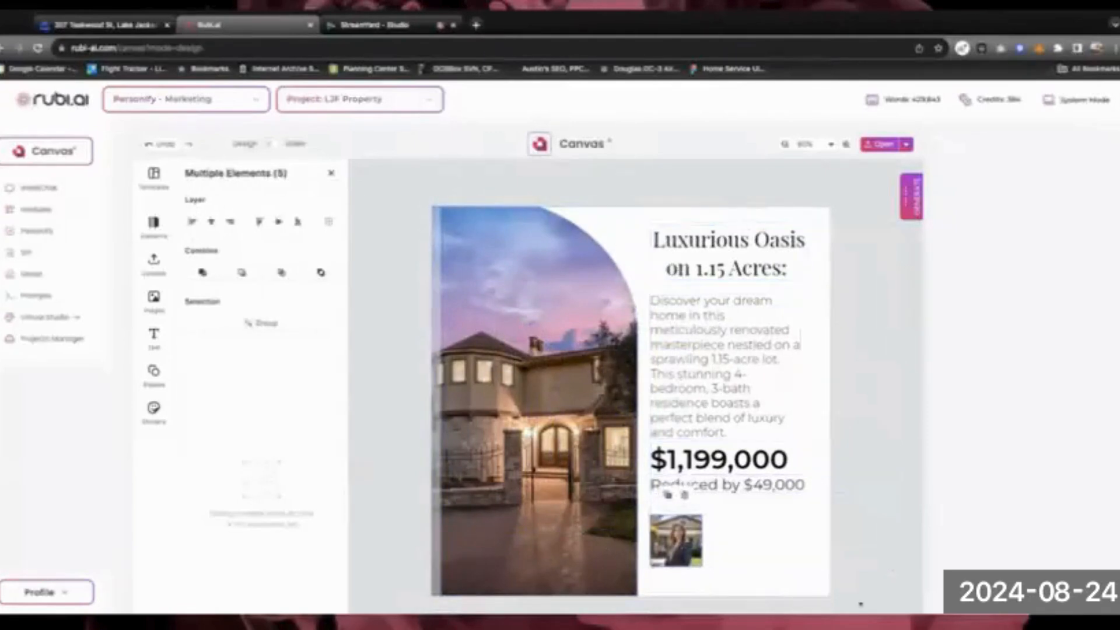
click(745, 540)
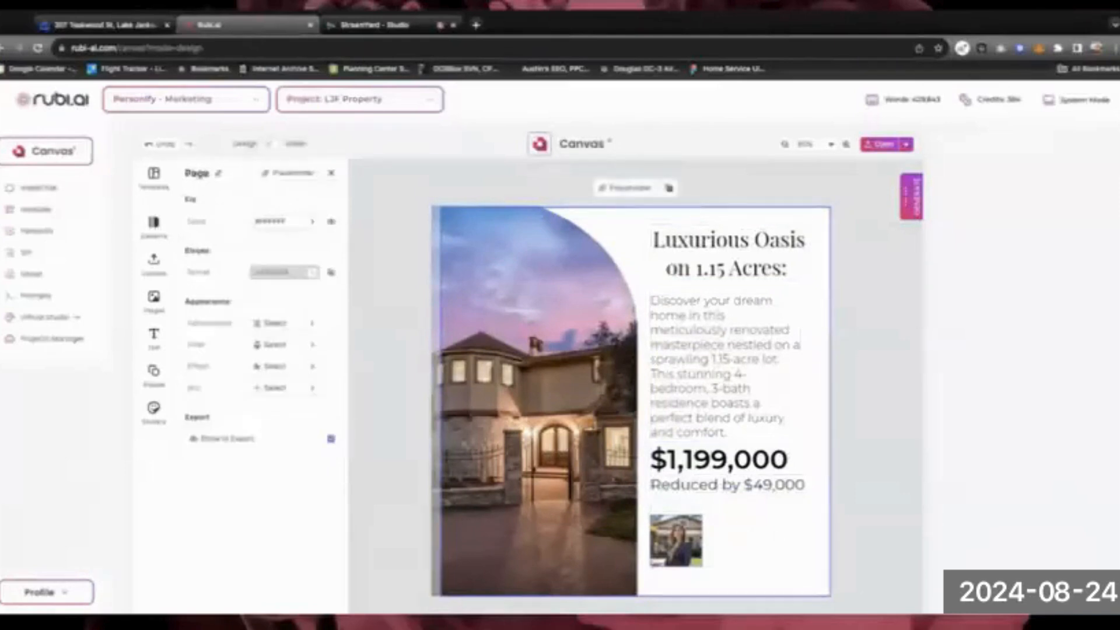
Add a new Headline text below the price, then undo it
click(155, 337)
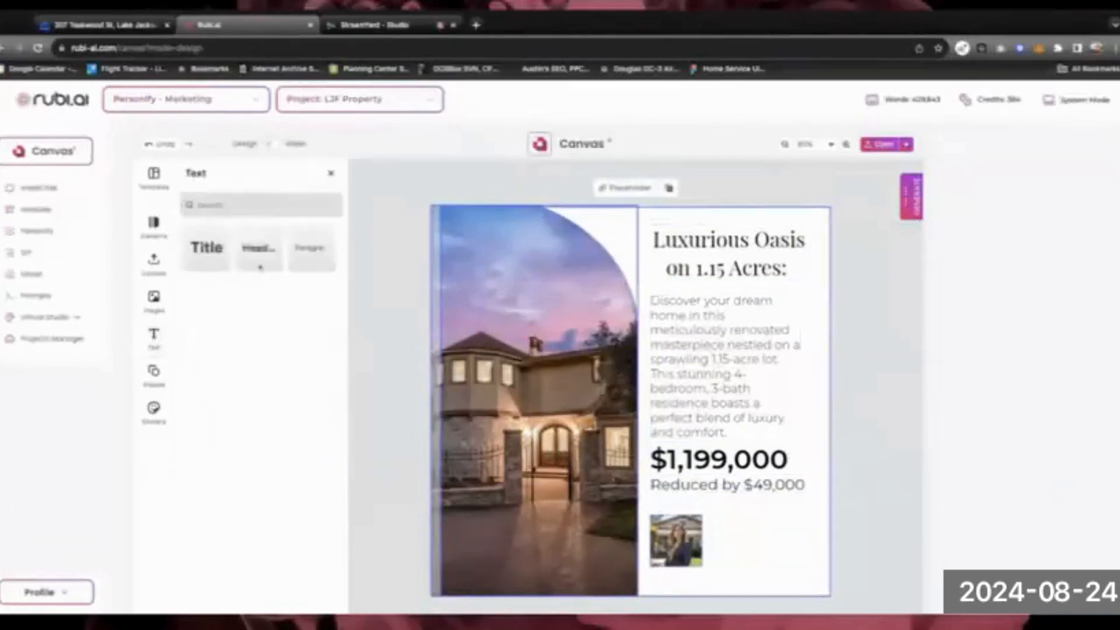
click(260, 251)
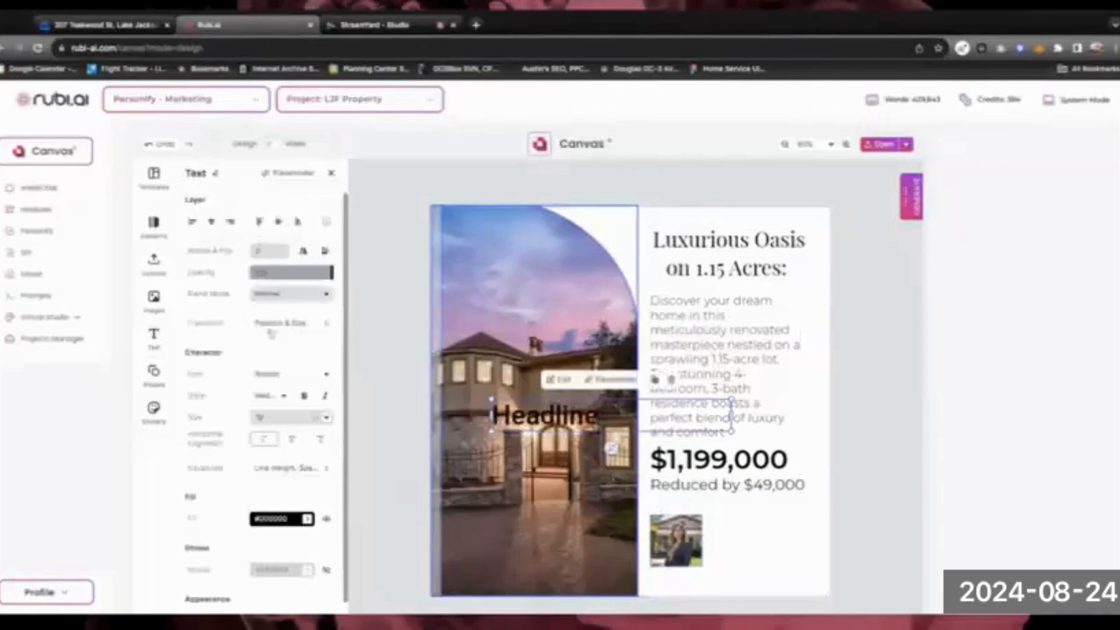
drag(577, 413, 694, 478)
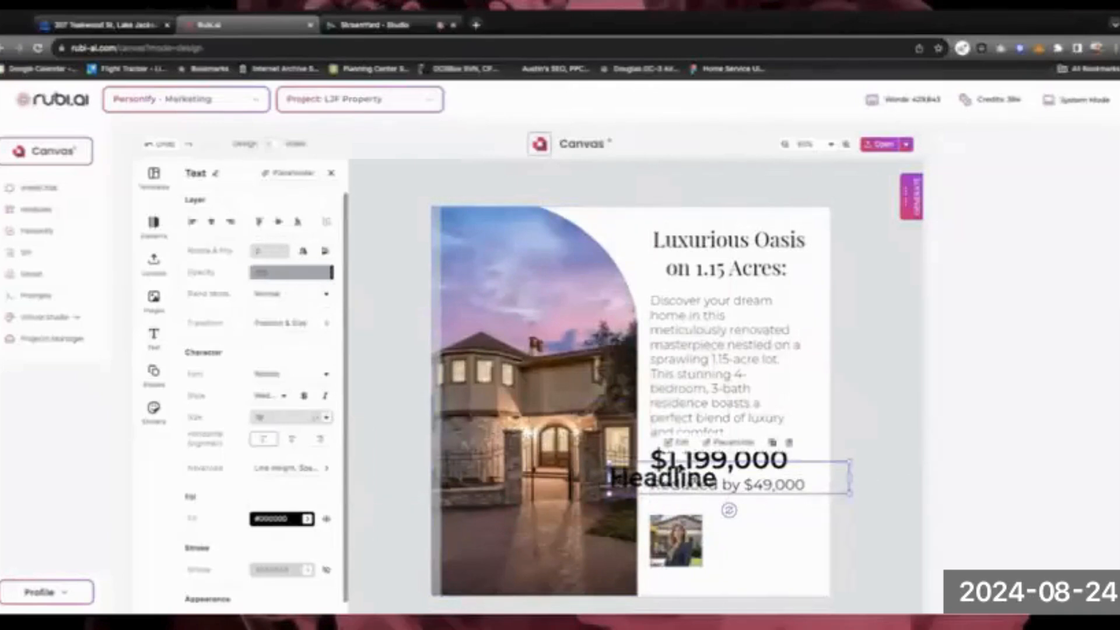
key(super+z)
key(super+z)
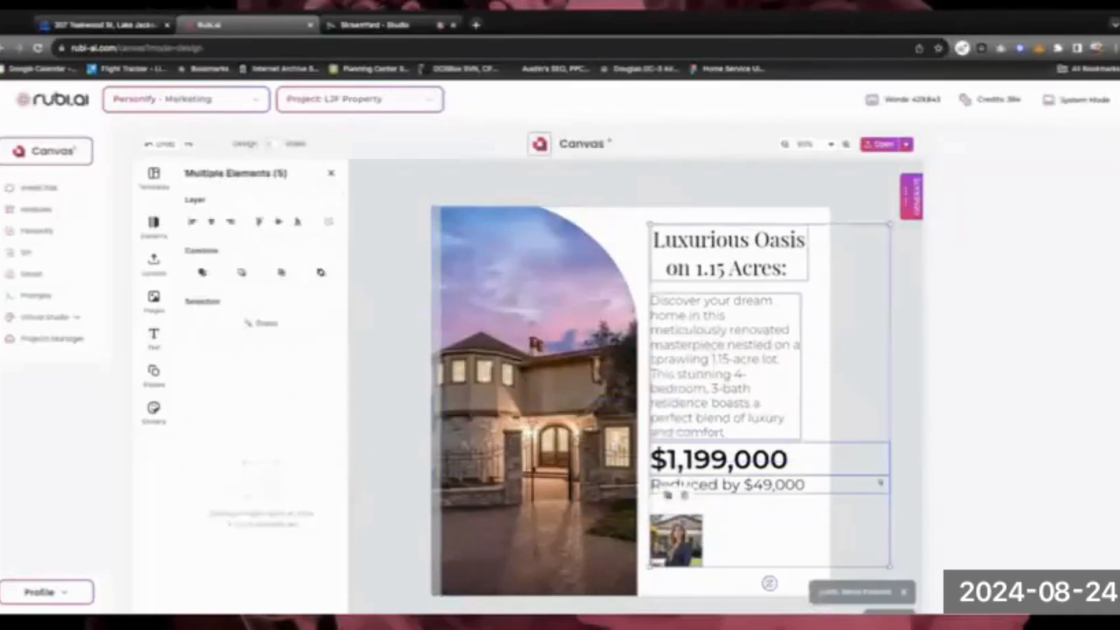
Drag the Luxurious Oasis title down and right toward the headshot
click(905, 337)
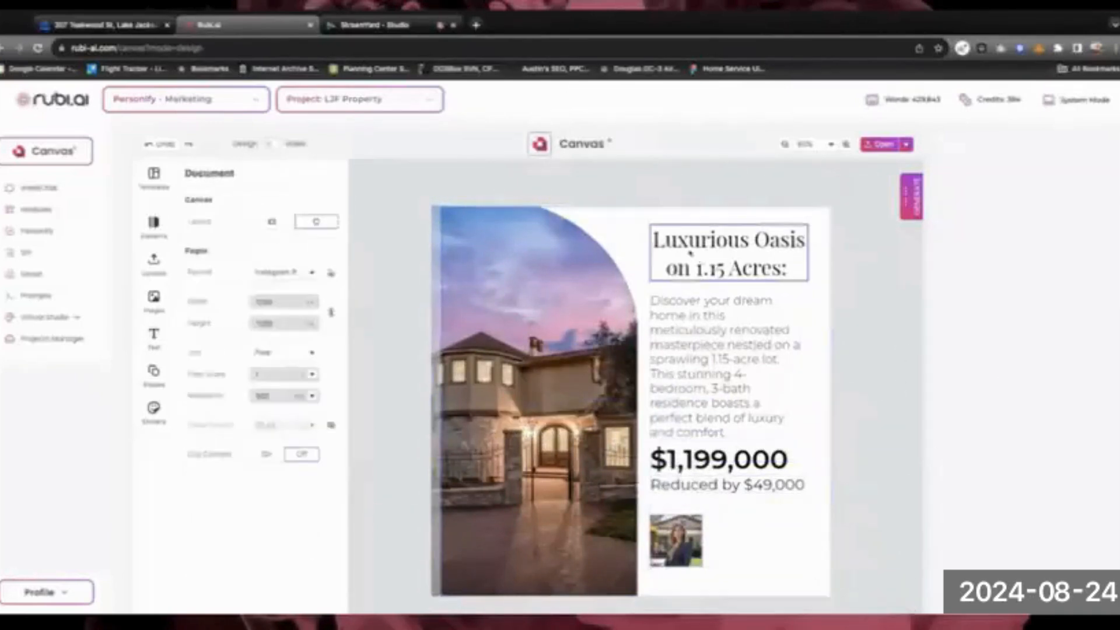
click(691, 245)
drag(689, 244, 736, 415)
Undo the title move, duplicate the headline beside the headshot, and type the agent's name
key(ctrl+z)
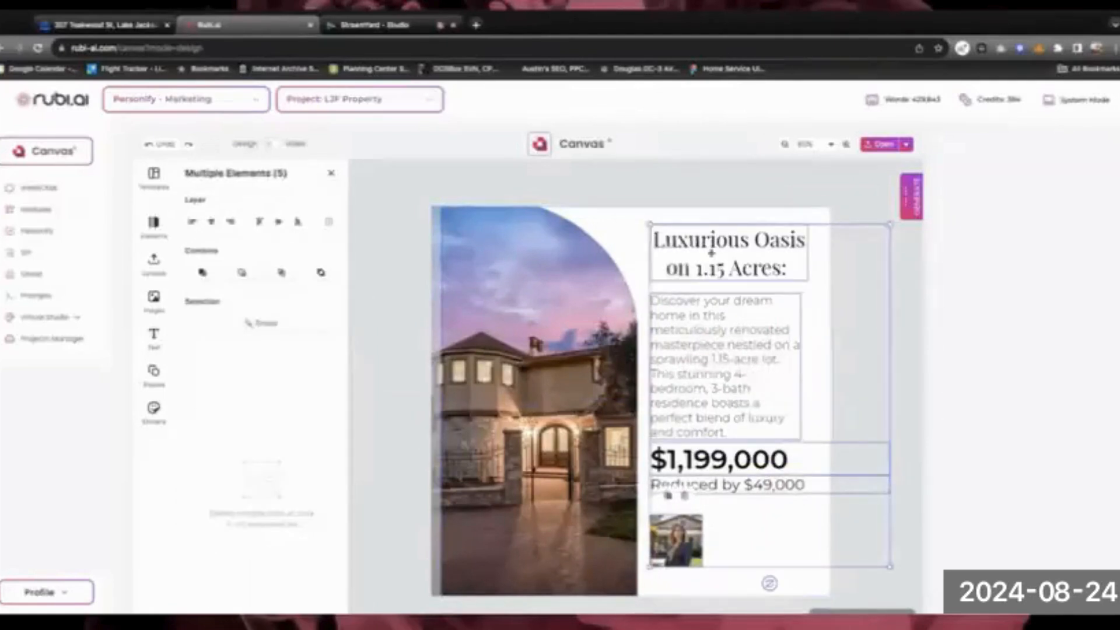
click(723, 241)
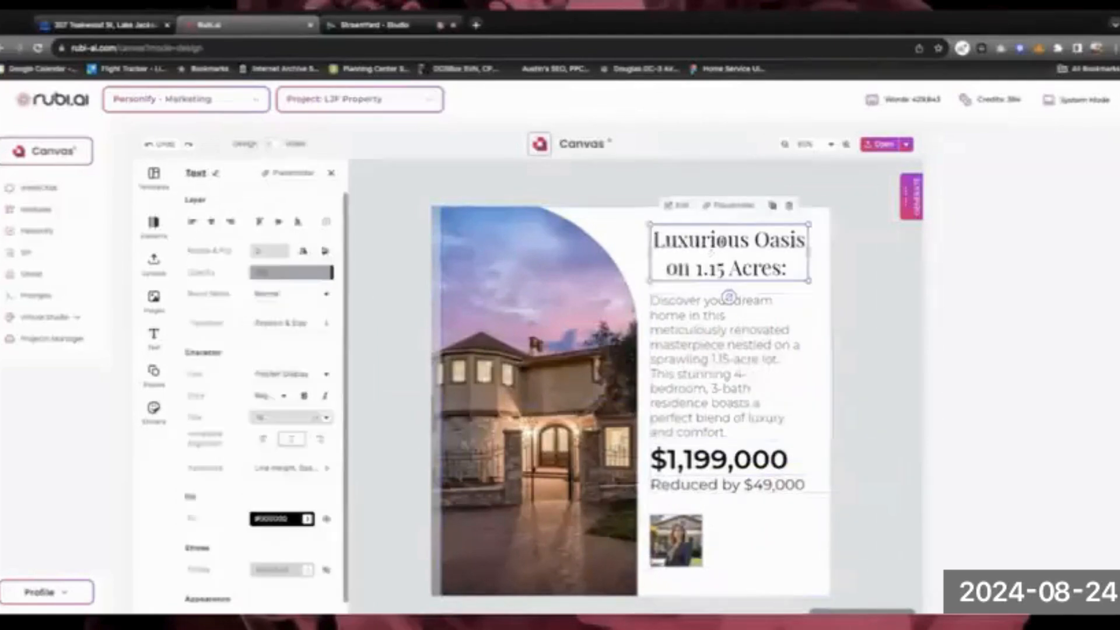
click(773, 205)
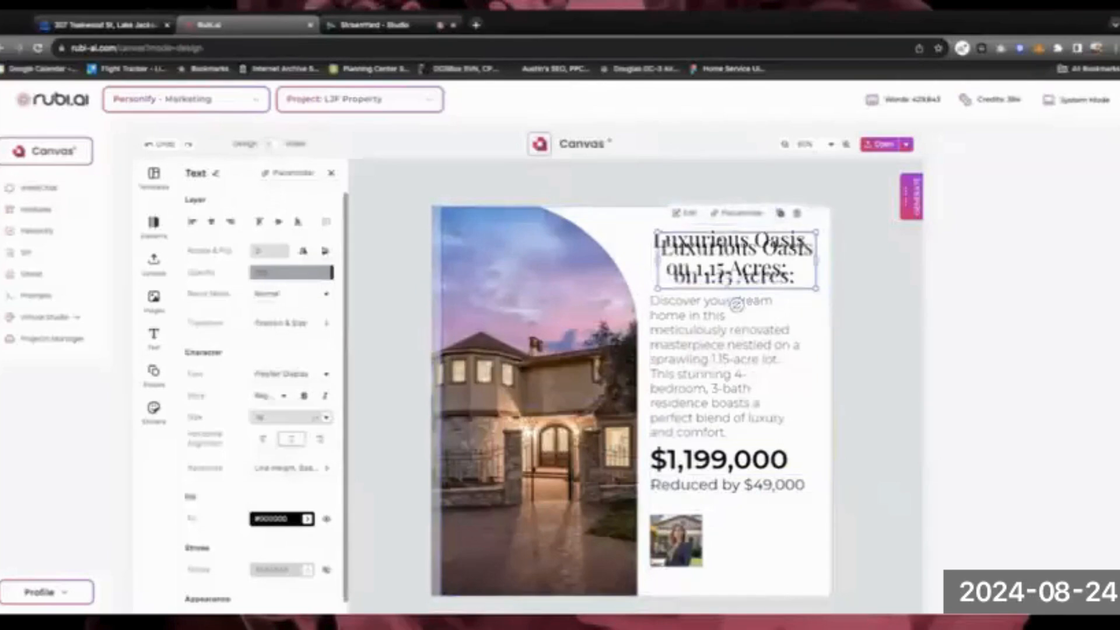
drag(737, 304, 786, 583)
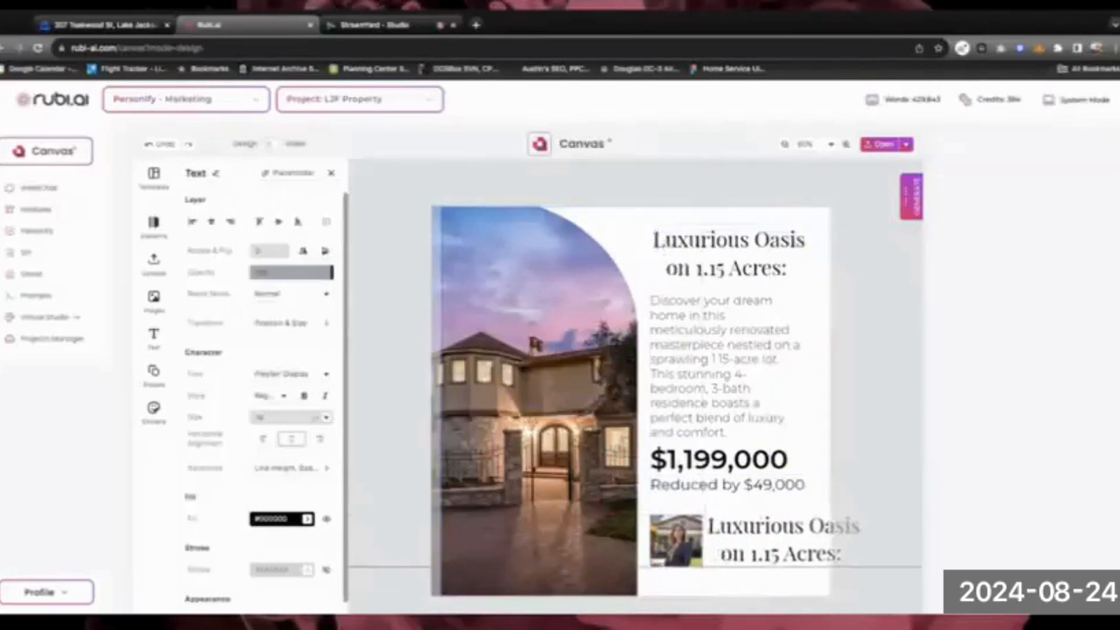
drag(750, 528, 749, 528)
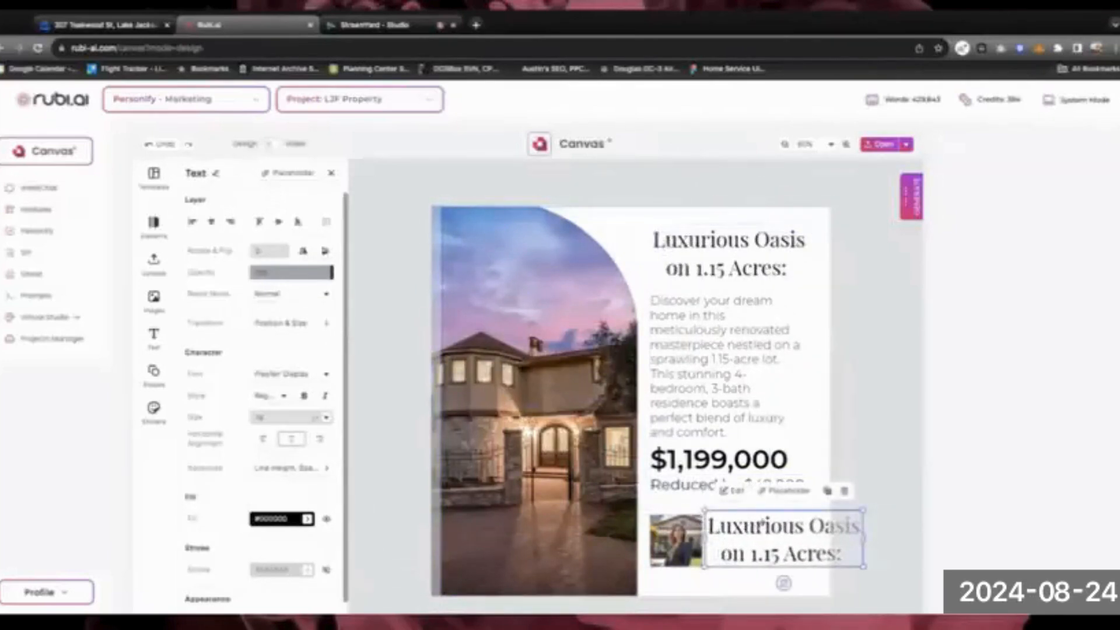
double_click(761, 524)
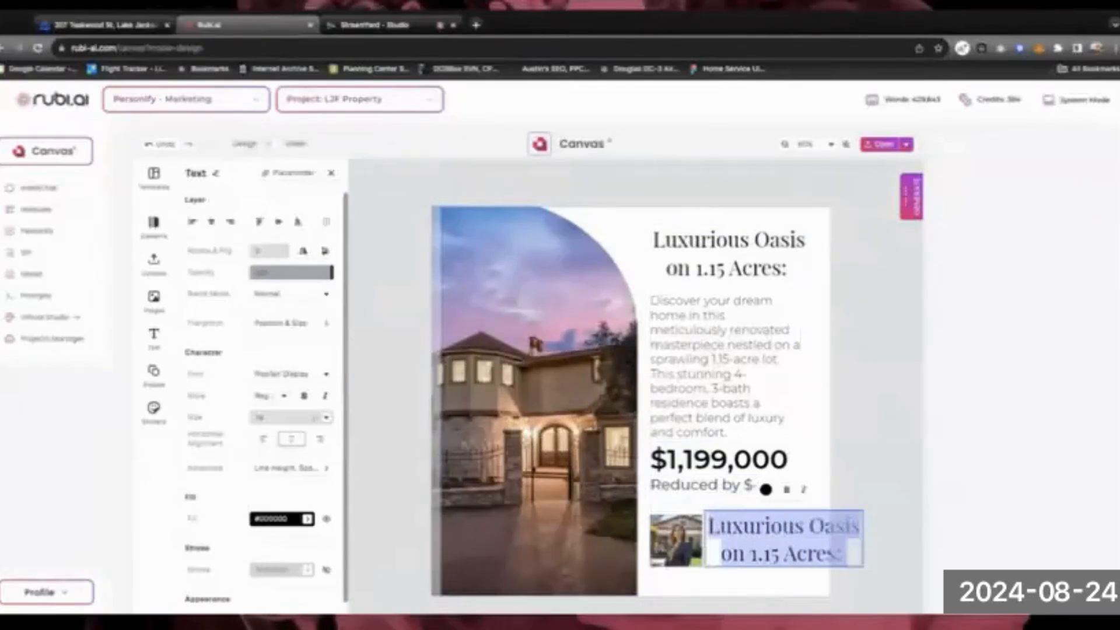
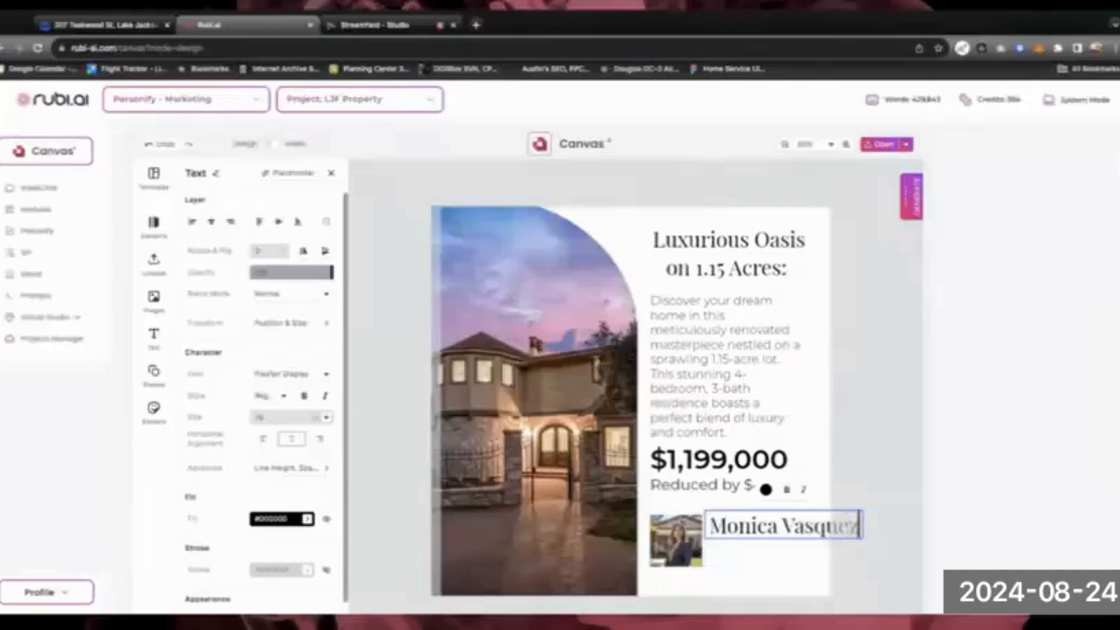
key(ctrl+a)
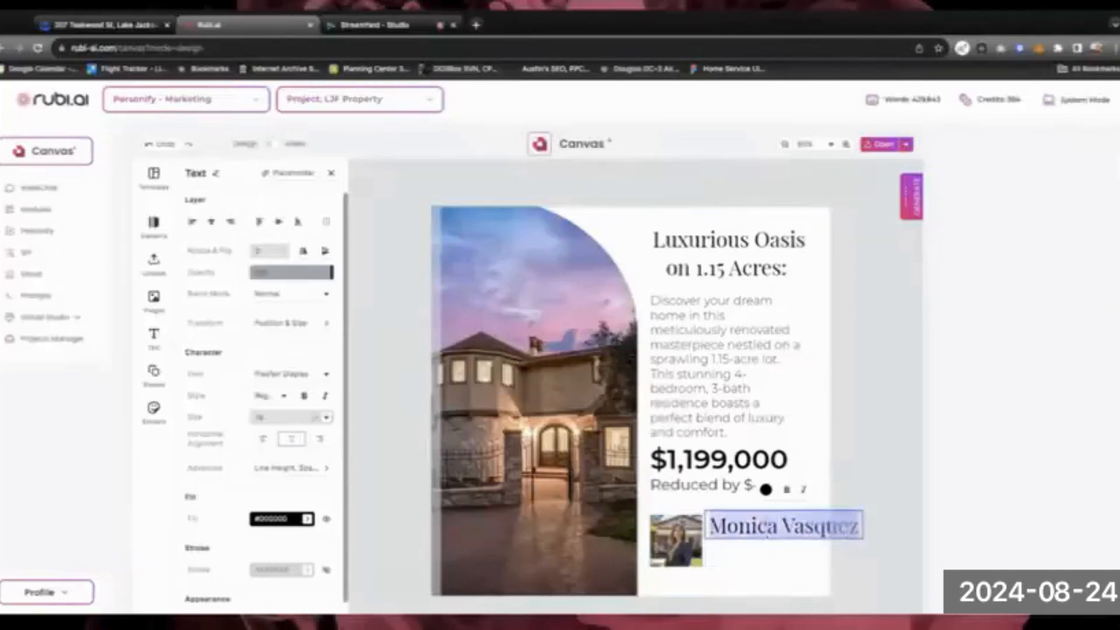
Switch the agent's name to a script font and adjust its size, starting from 8 pt
click(324, 376)
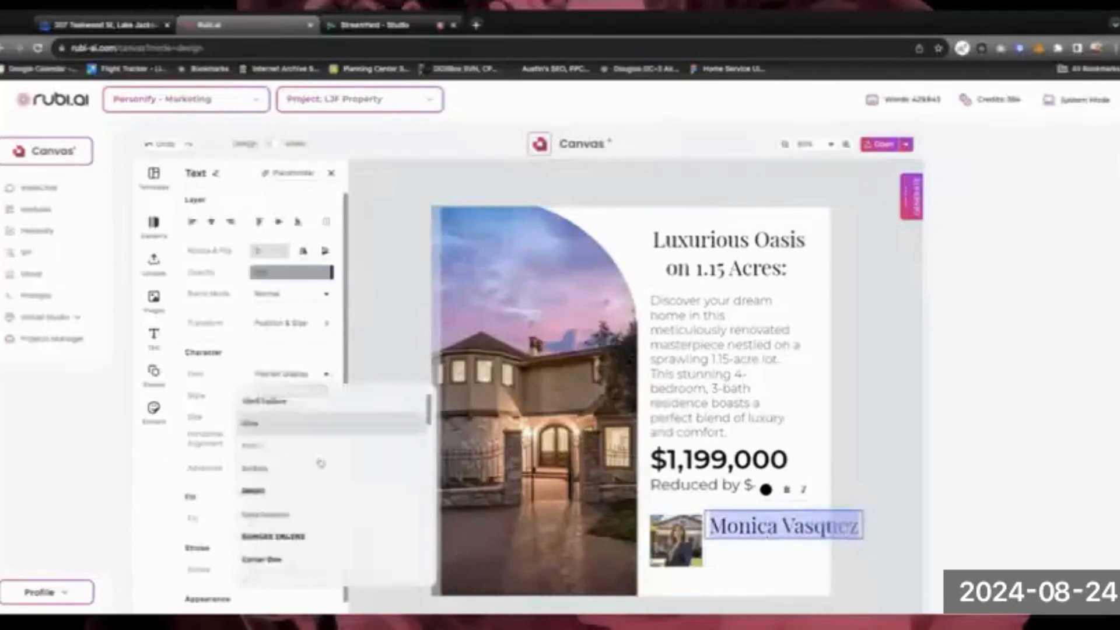
scroll(320, 464, down, 5)
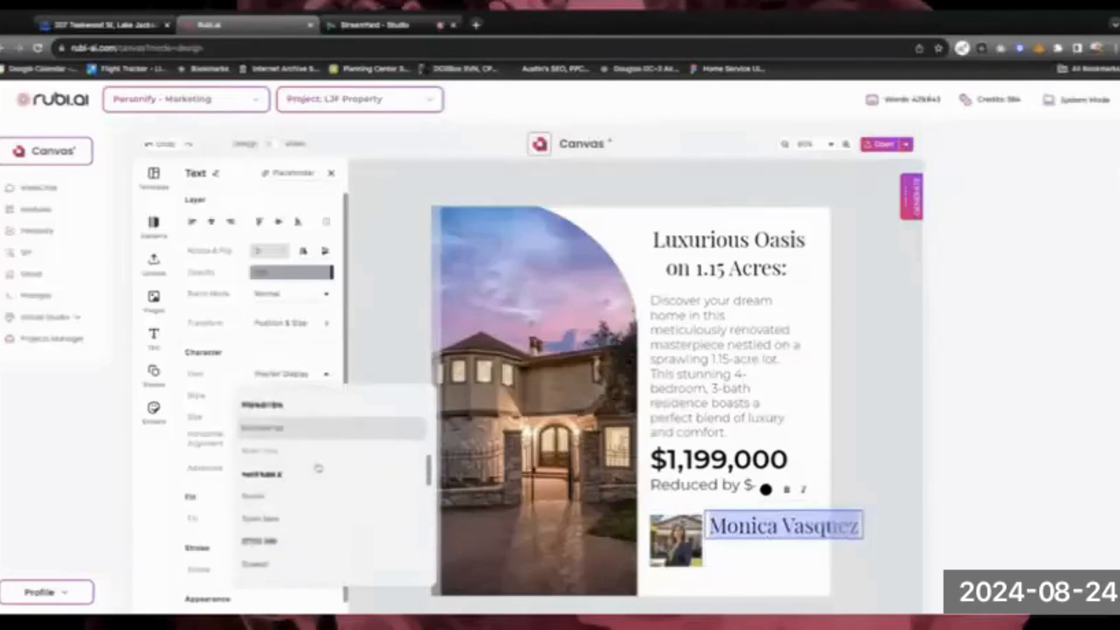
scroll(318, 468, down, 4)
click(282, 478)
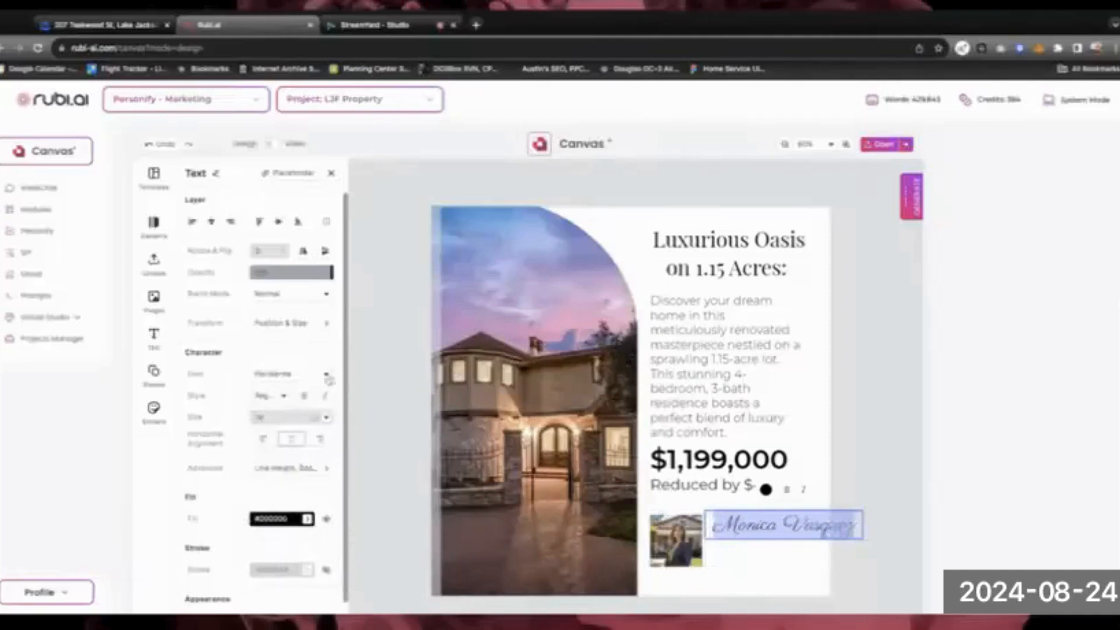
click(326, 418)
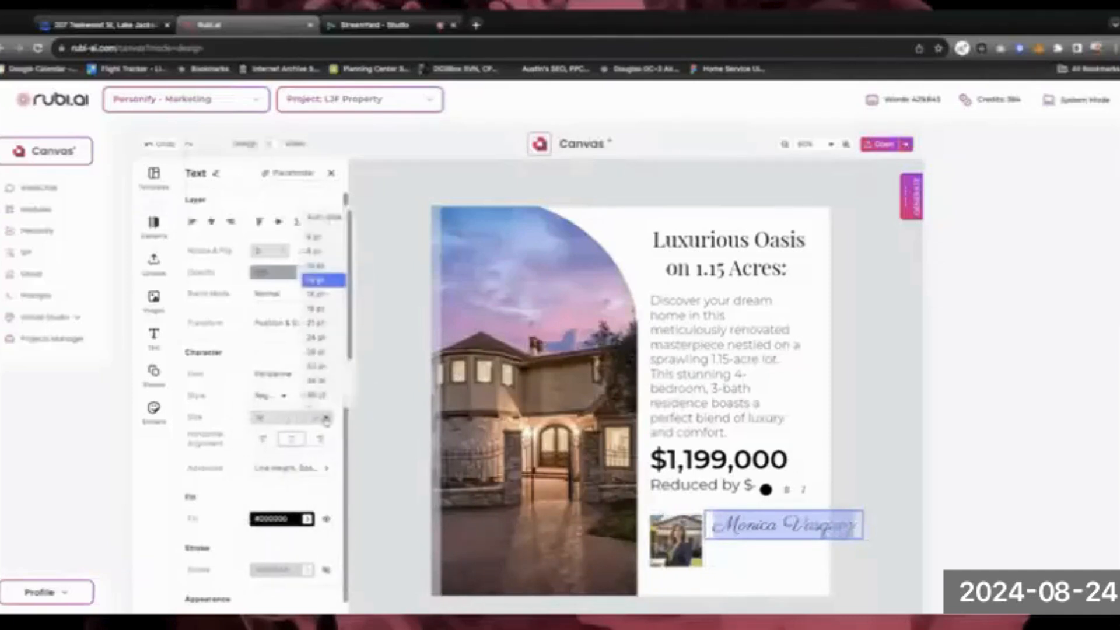
click(322, 252)
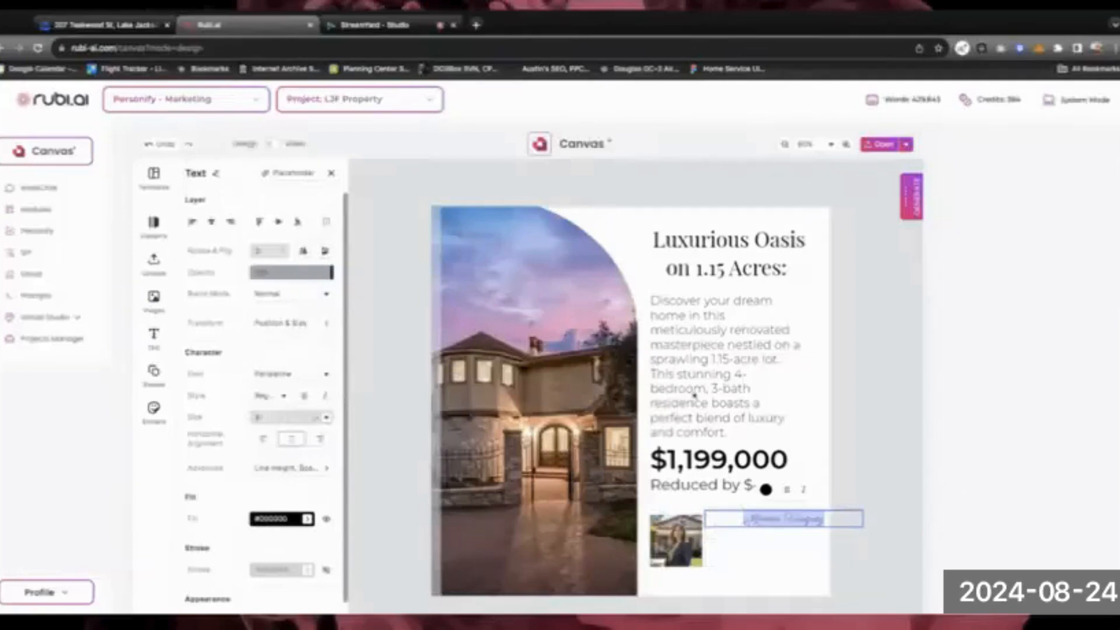
click(326, 418)
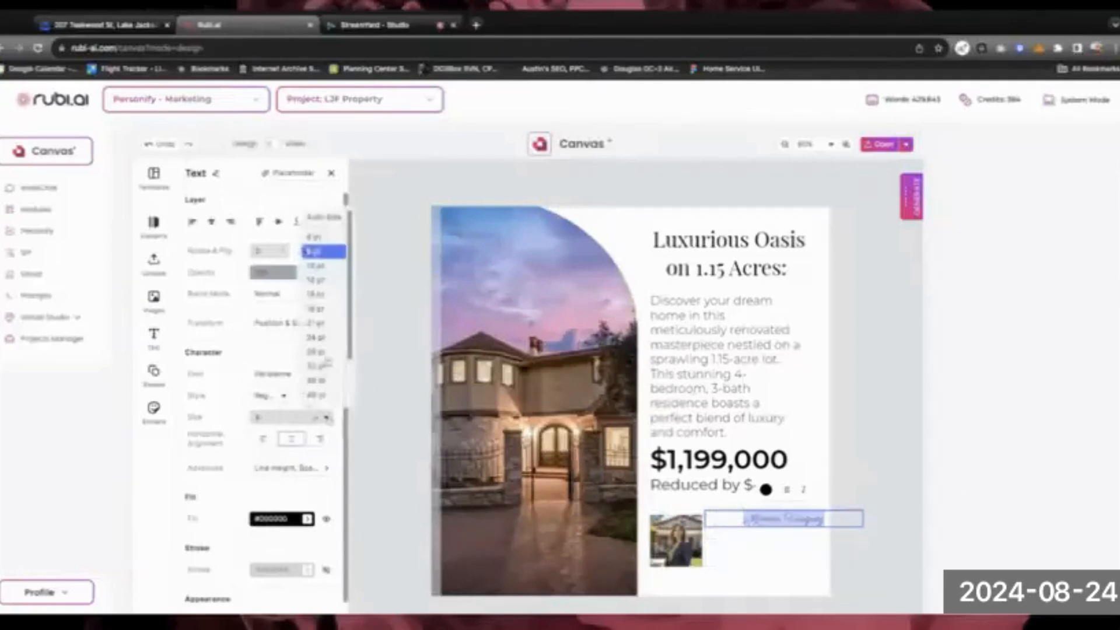
click(316, 267)
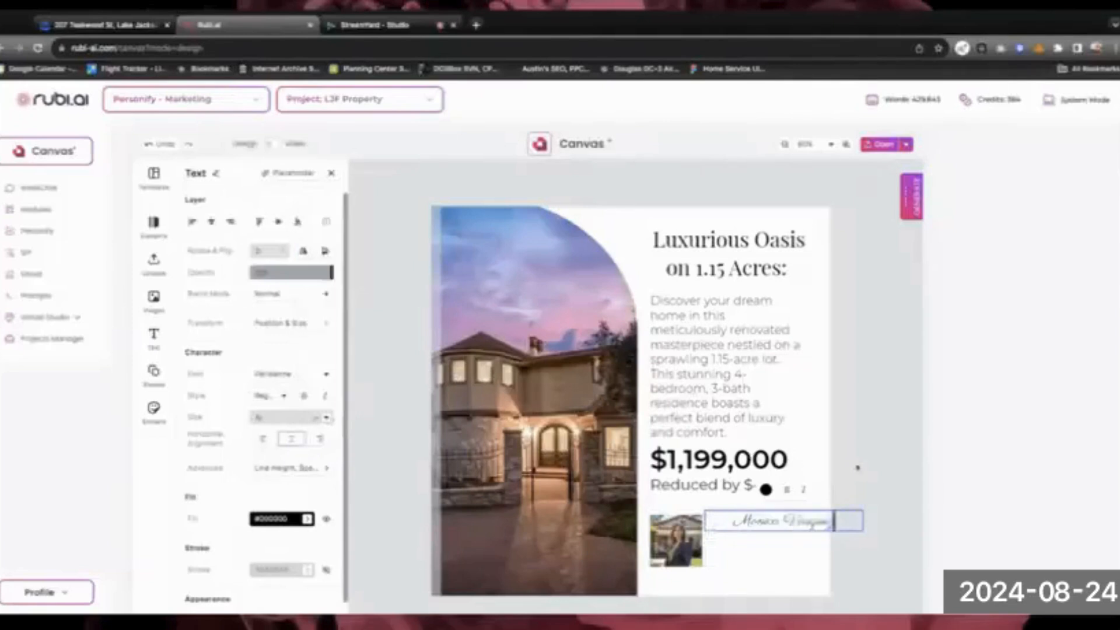
Left-align the agent's name and move it slightly lower beside the headshot
key(ctrl+a)
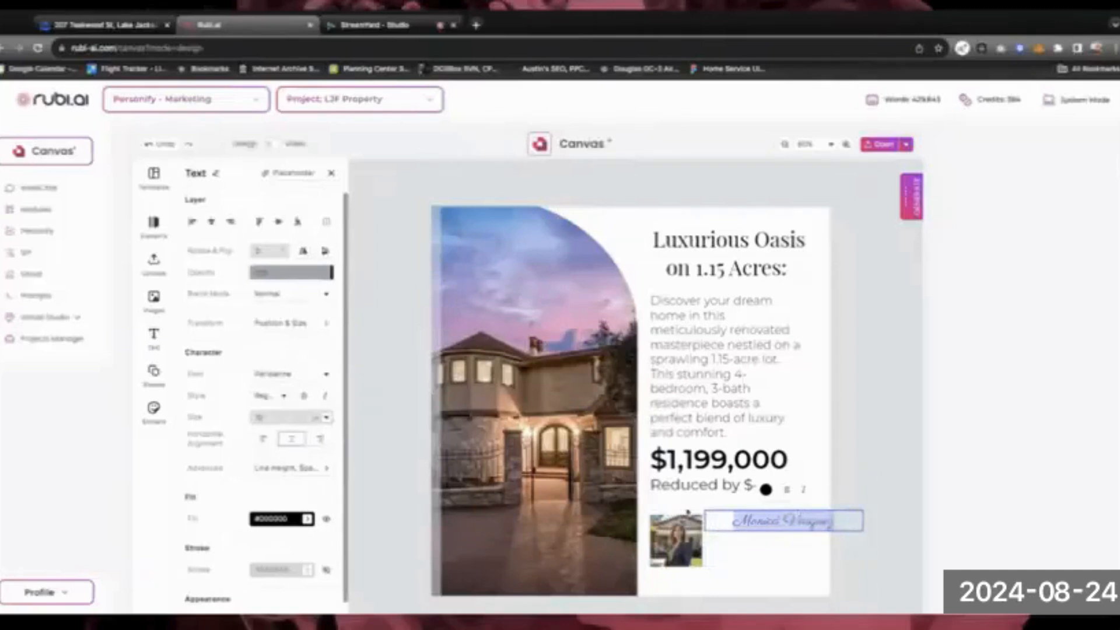
click(263, 439)
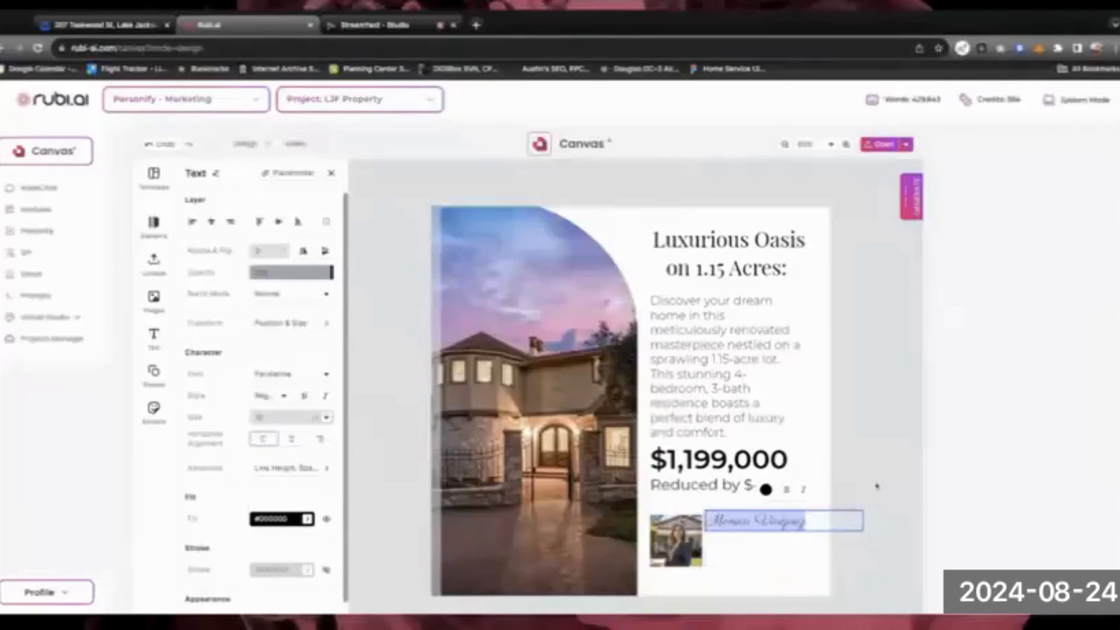
key(Right)
key(alt+Left)
click(761, 550)
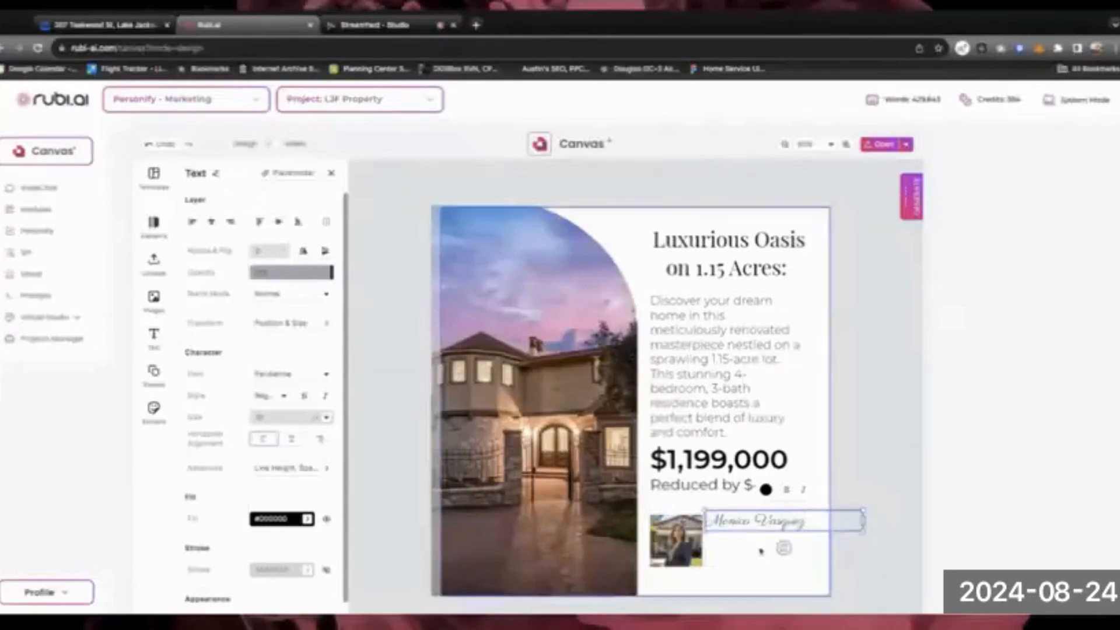
drag(747, 516, 755, 523)
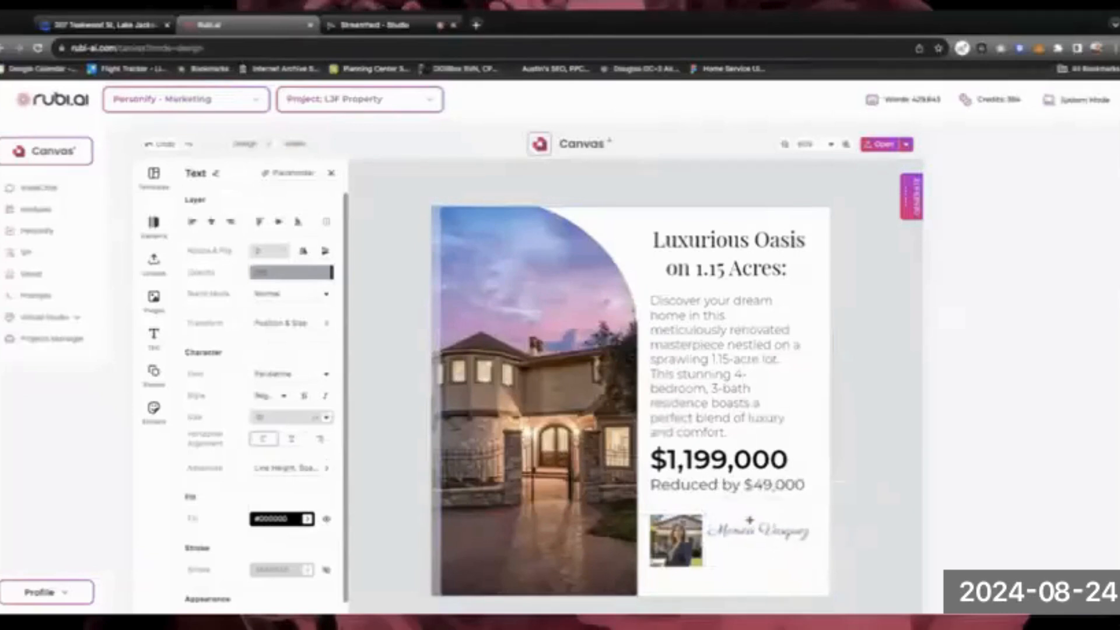
Duplicate the name text below the original and replace it with the agent's phone number
click(831, 502)
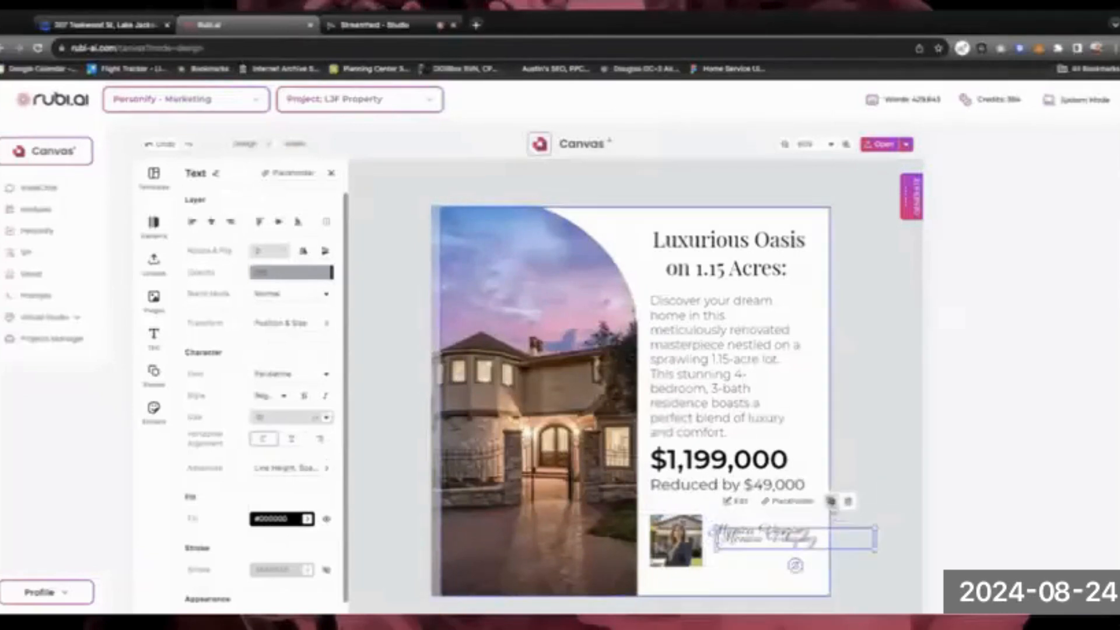
drag(761, 543, 755, 552)
double_click(755, 553)
triple_click(754, 554)
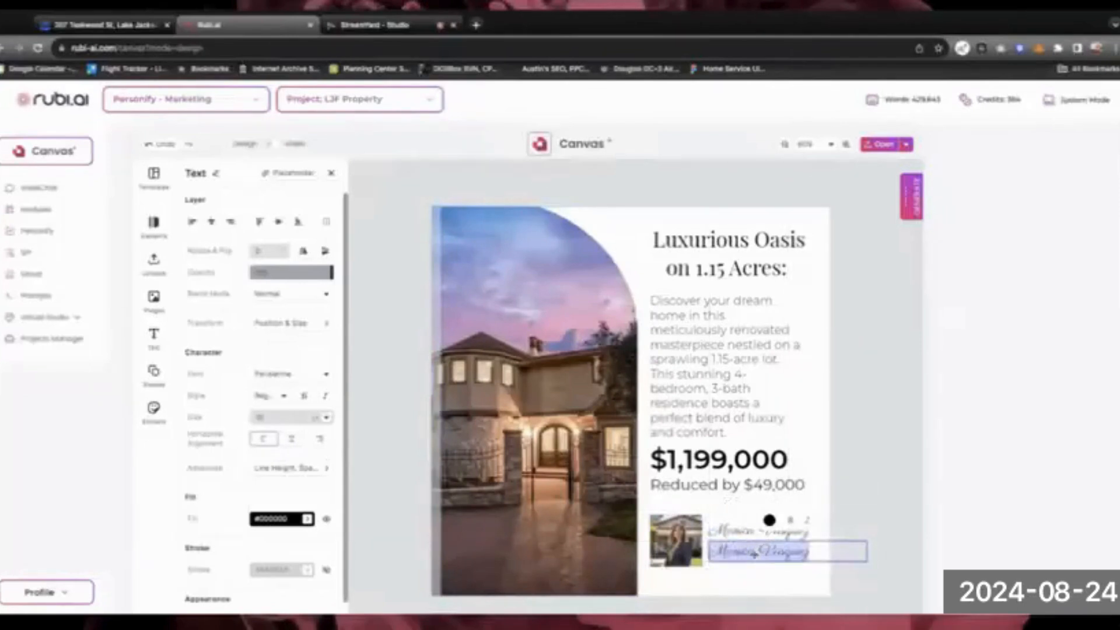
text(3/5)
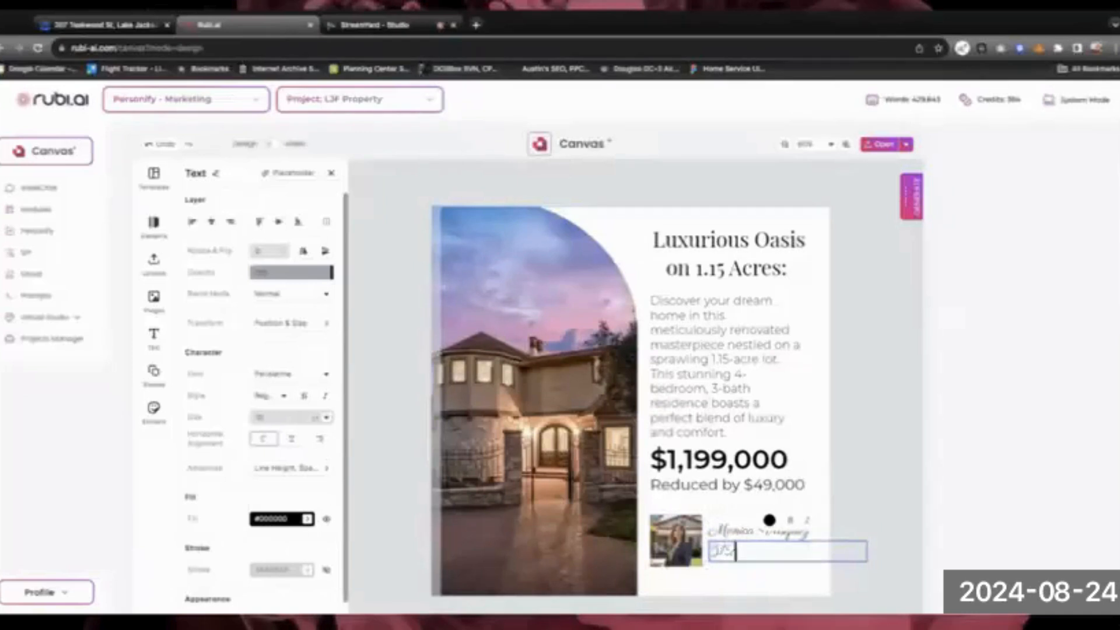
text(.555.5555)
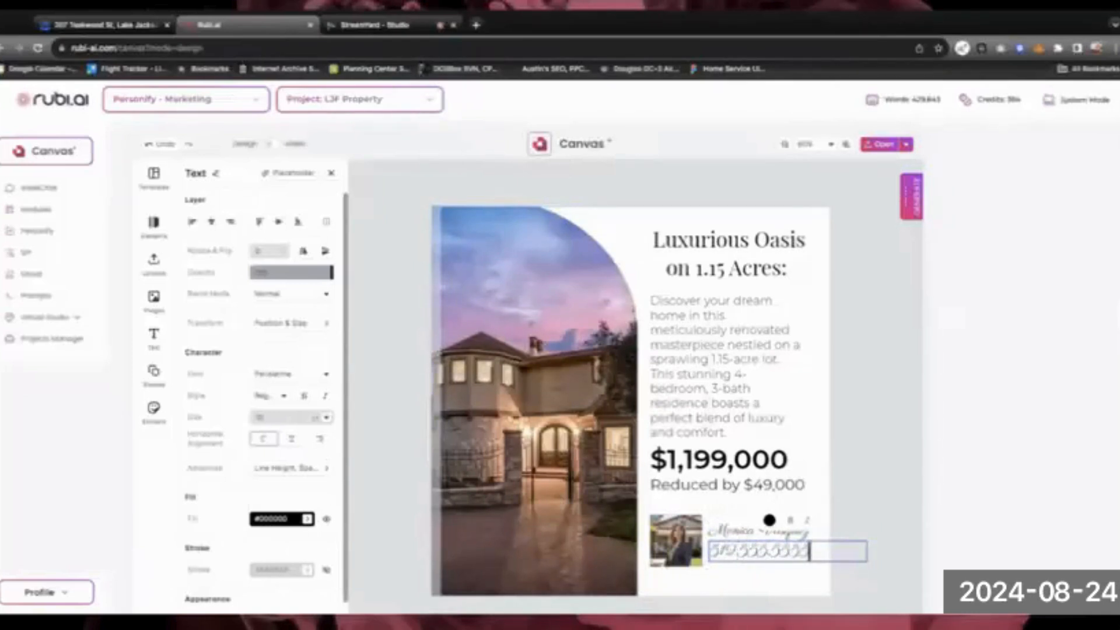
Set the phone number in a bolder sans-serif font and nudge it slightly right and down
key(ctrl+a)
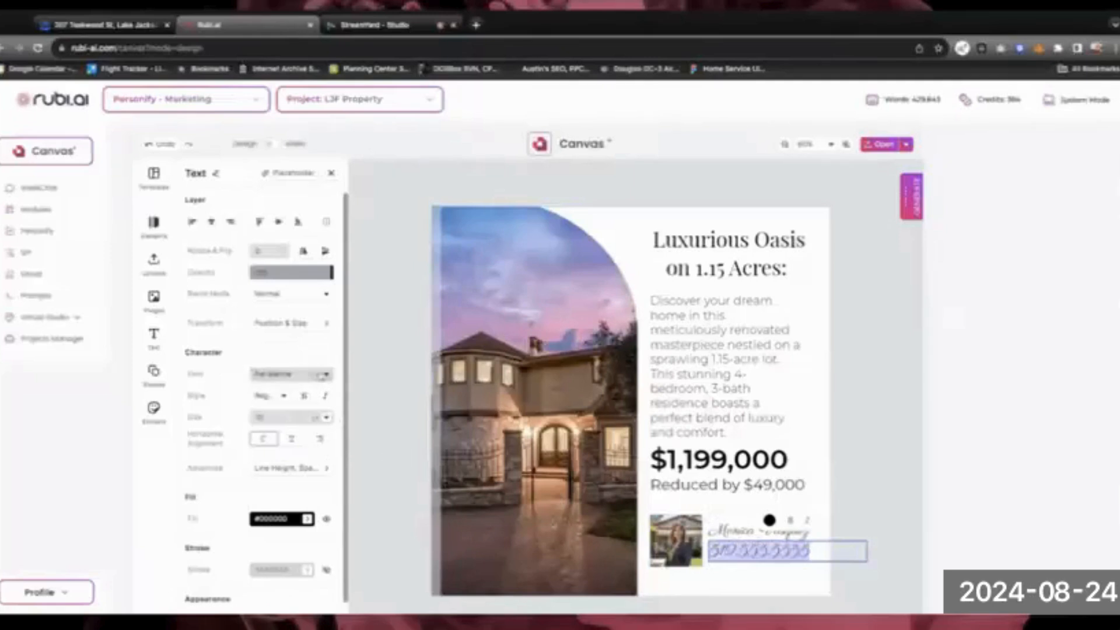
click(315, 374)
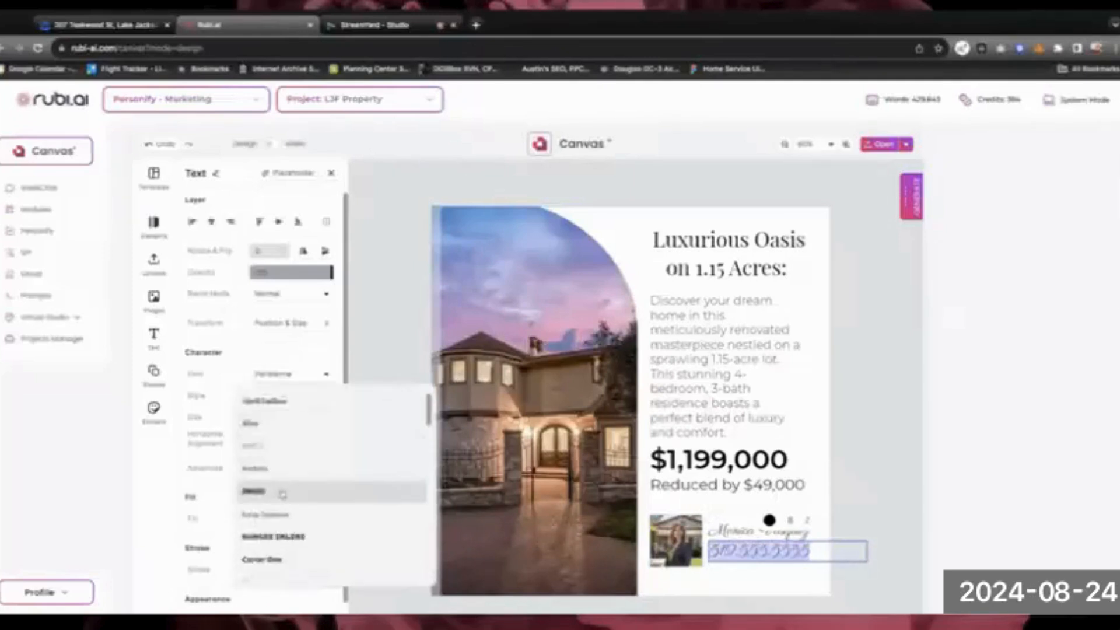
scroll(282, 494, down, 5)
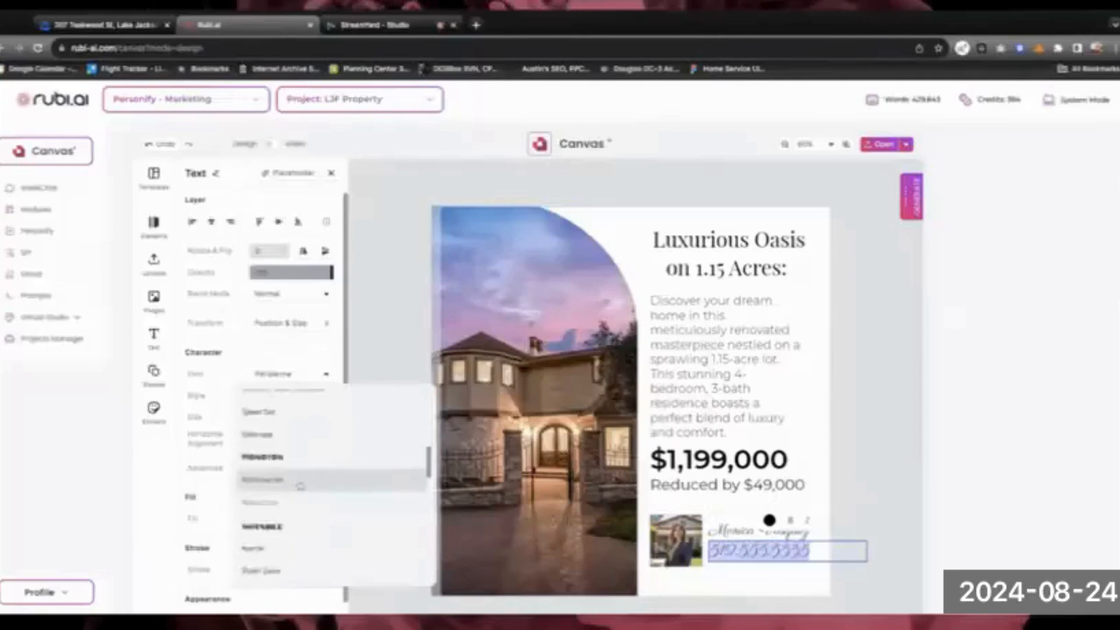
click(264, 475)
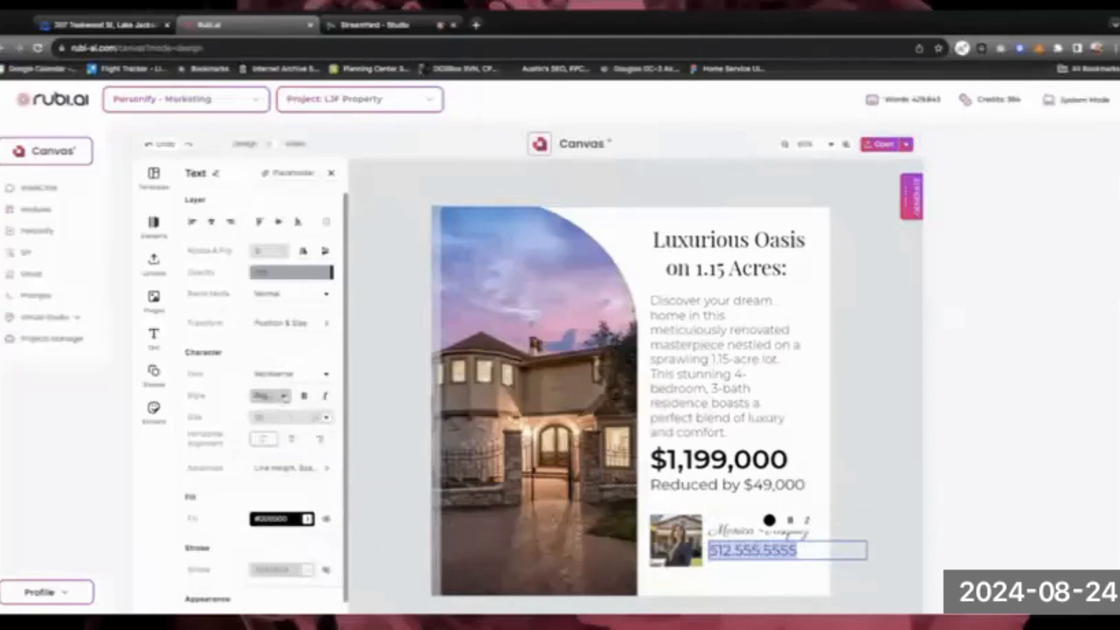
click(284, 396)
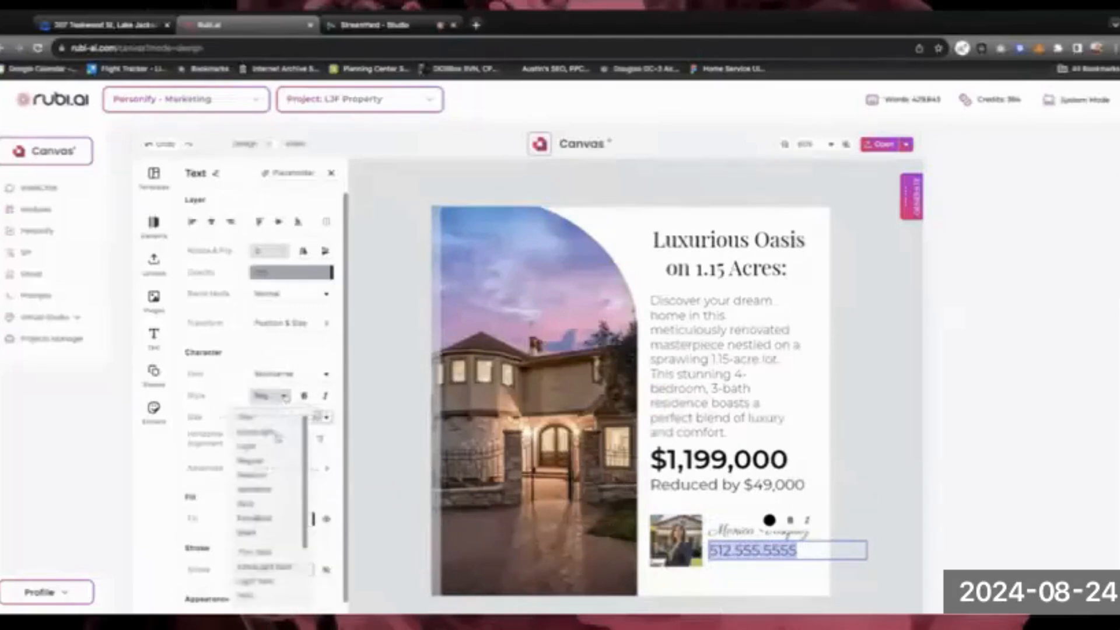
click(274, 493)
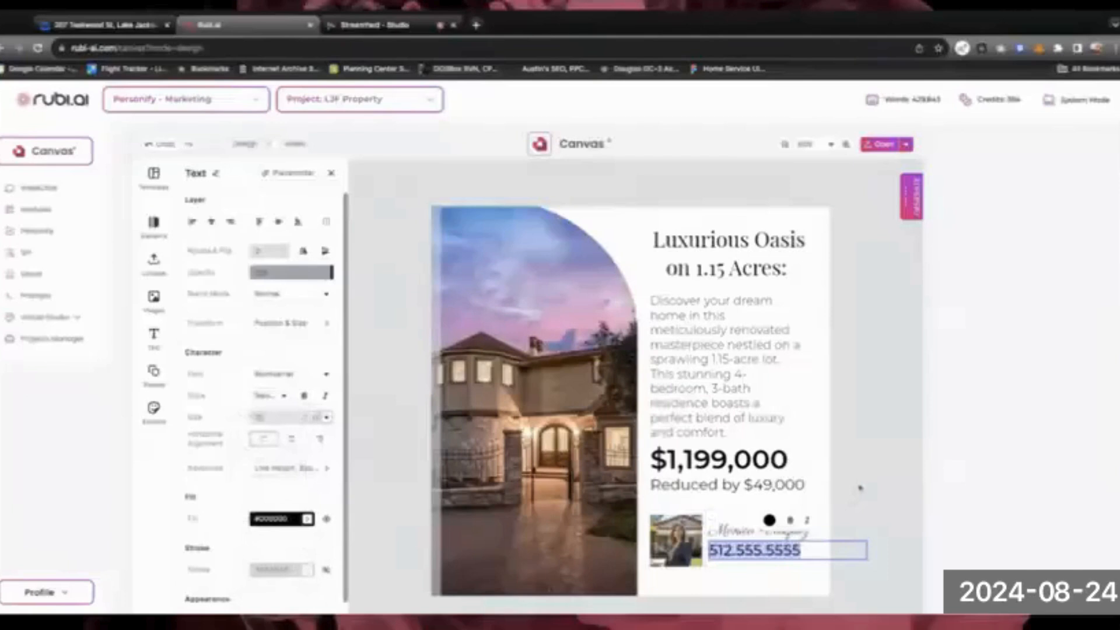
key(Right)
click(763, 573)
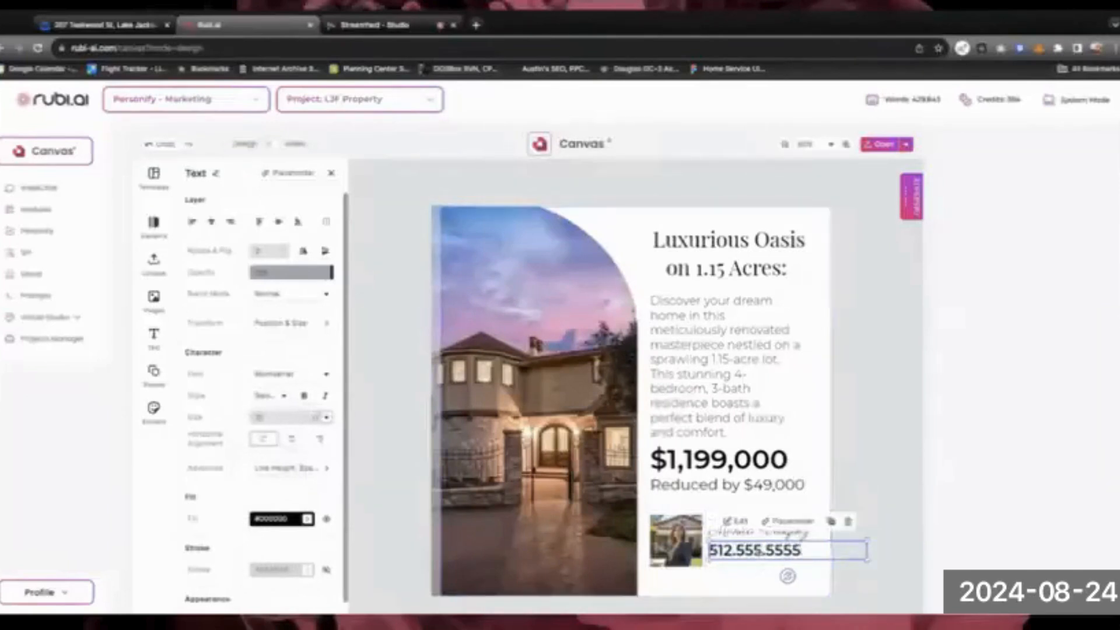
drag(758, 551, 761, 554)
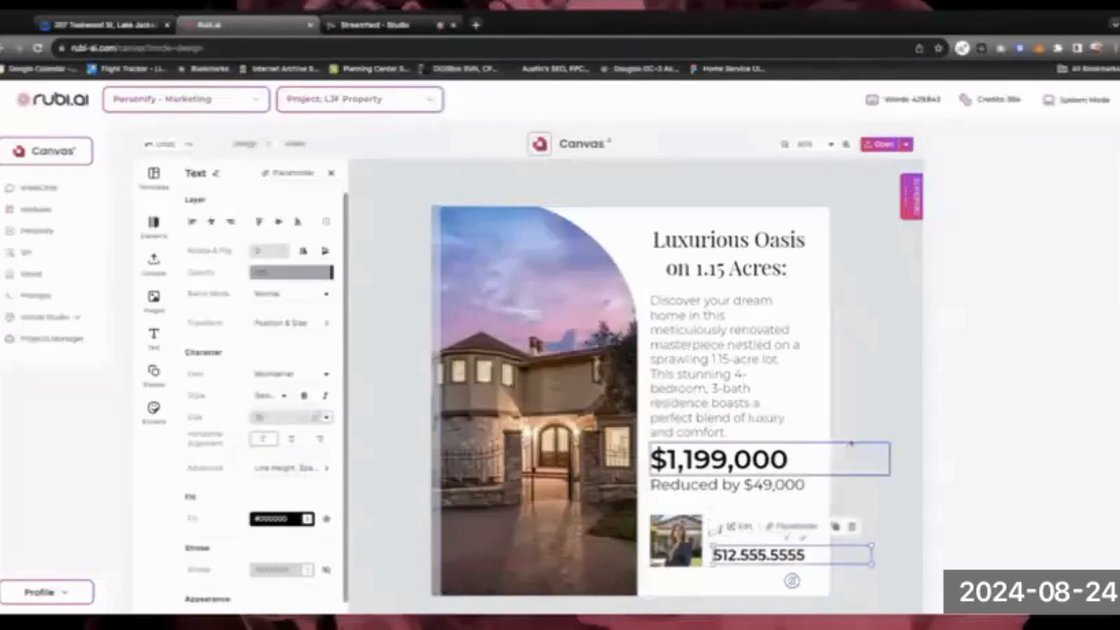
click(863, 415)
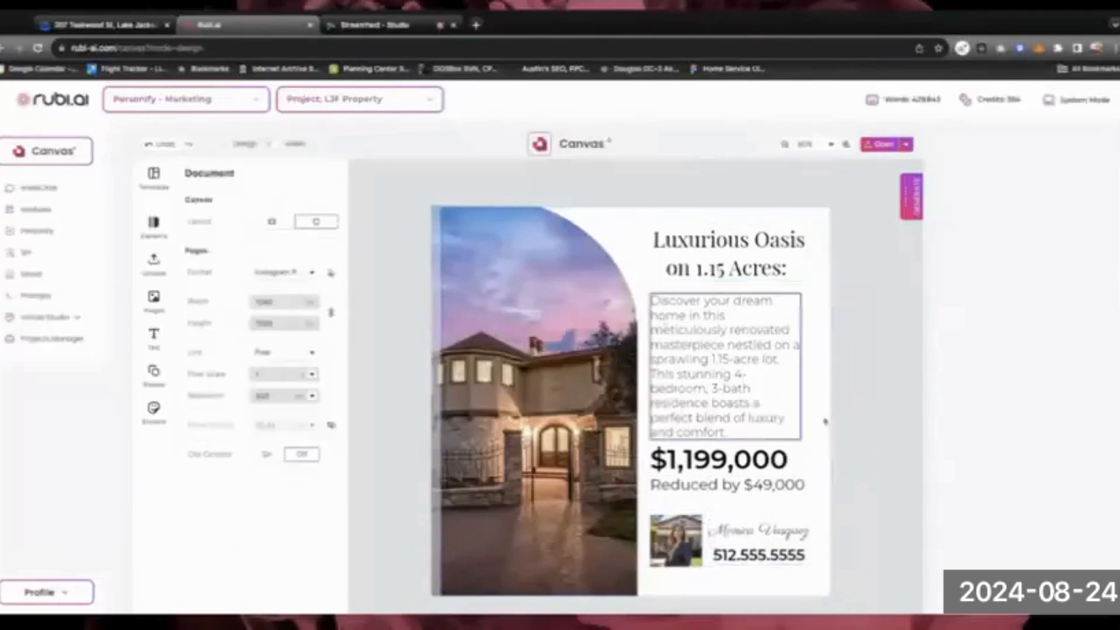
Choose Render Design from the export options to open the render dialog
click(907, 145)
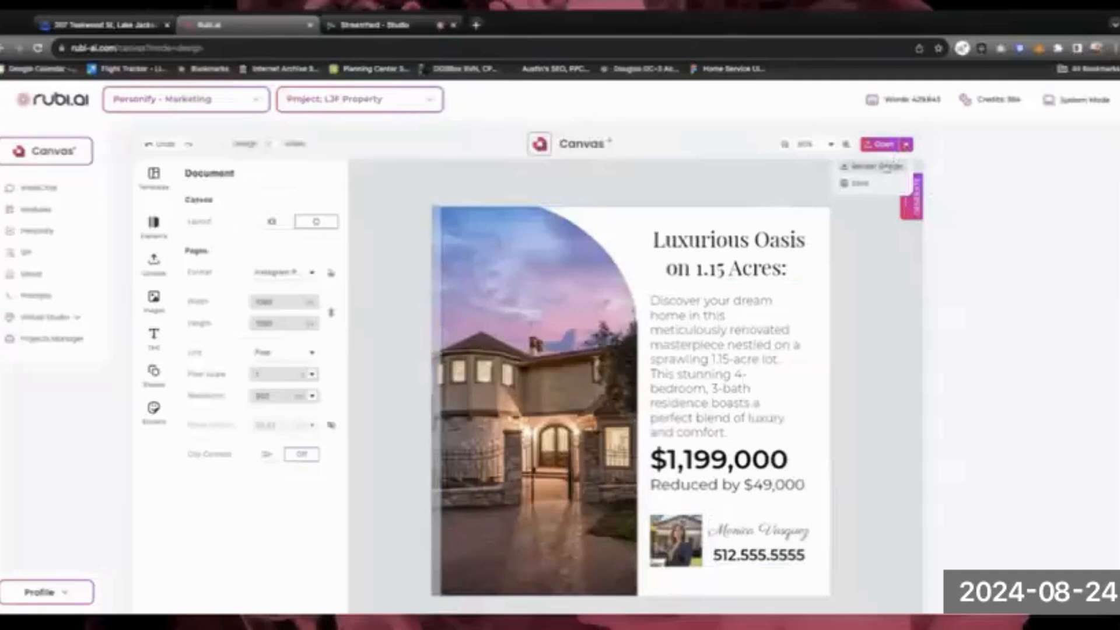
click(881, 167)
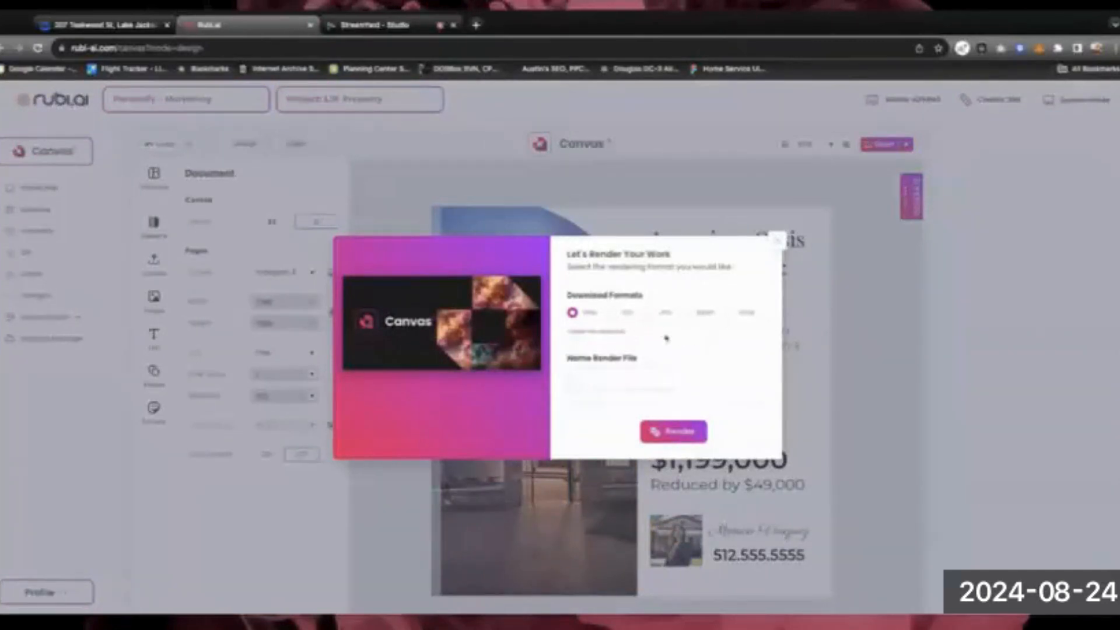
Render the flyer as PNG named 'LJ1_insta', download it, and close the render window
click(603, 379)
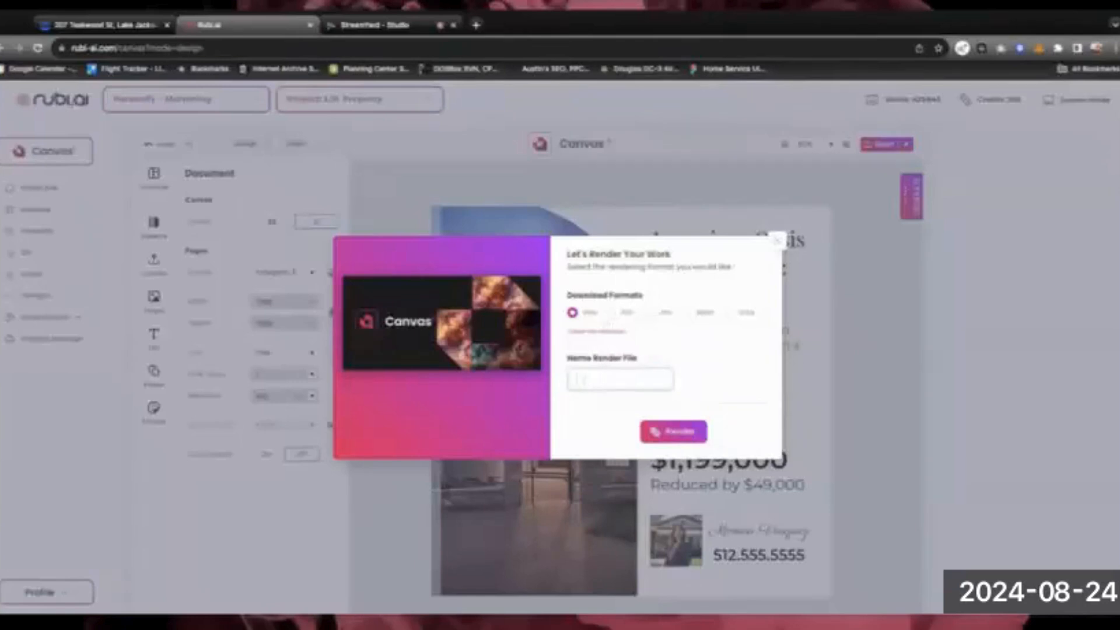
text(LJ1_insta)
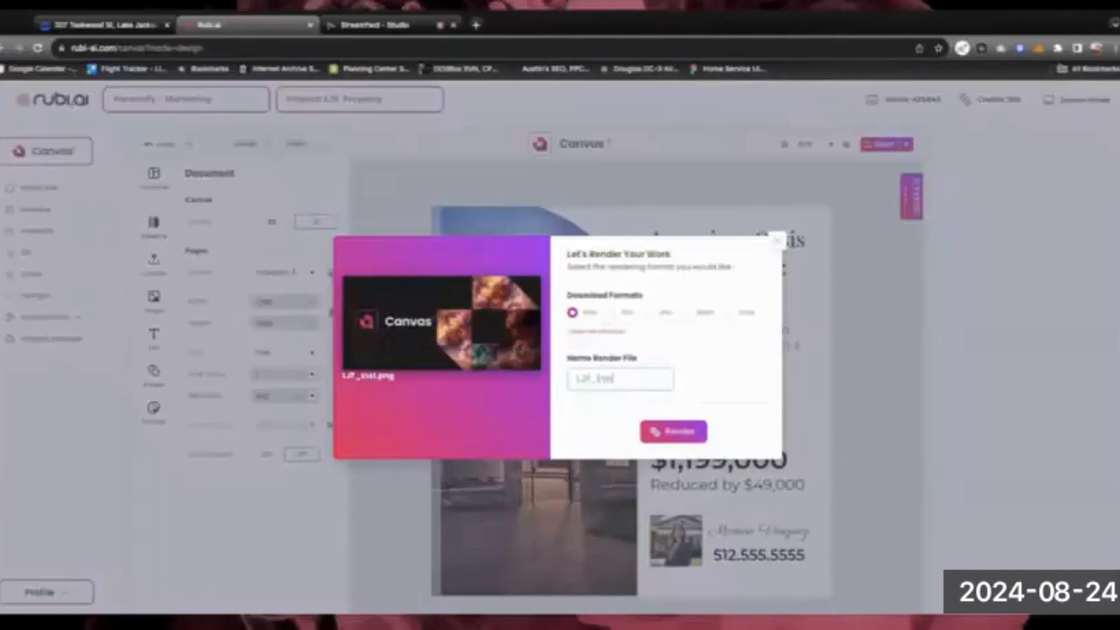
click(677, 434)
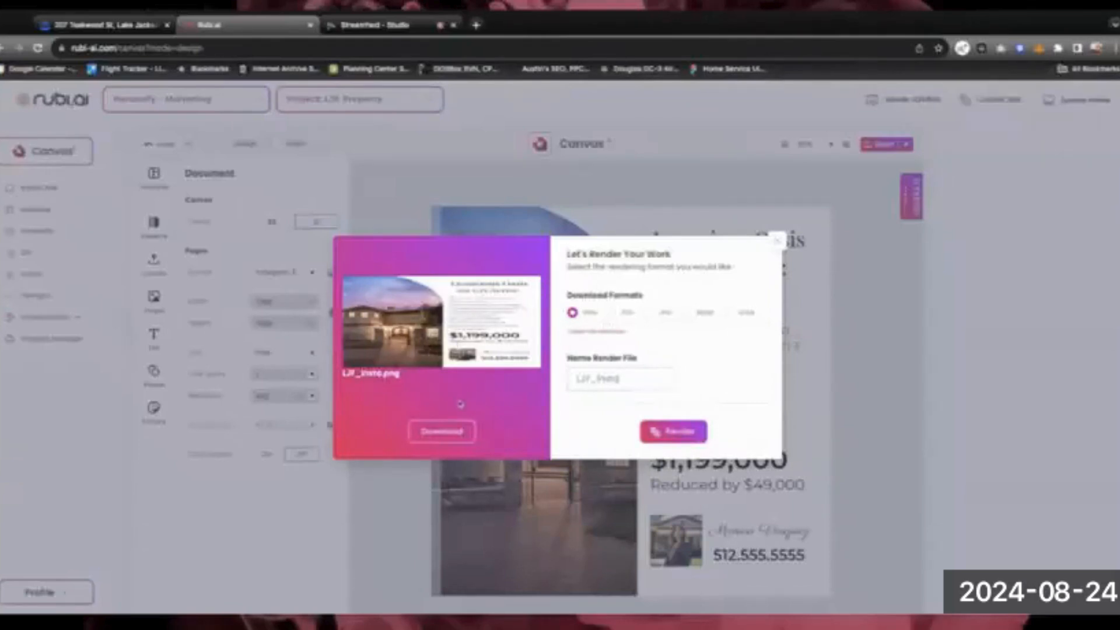
click(453, 441)
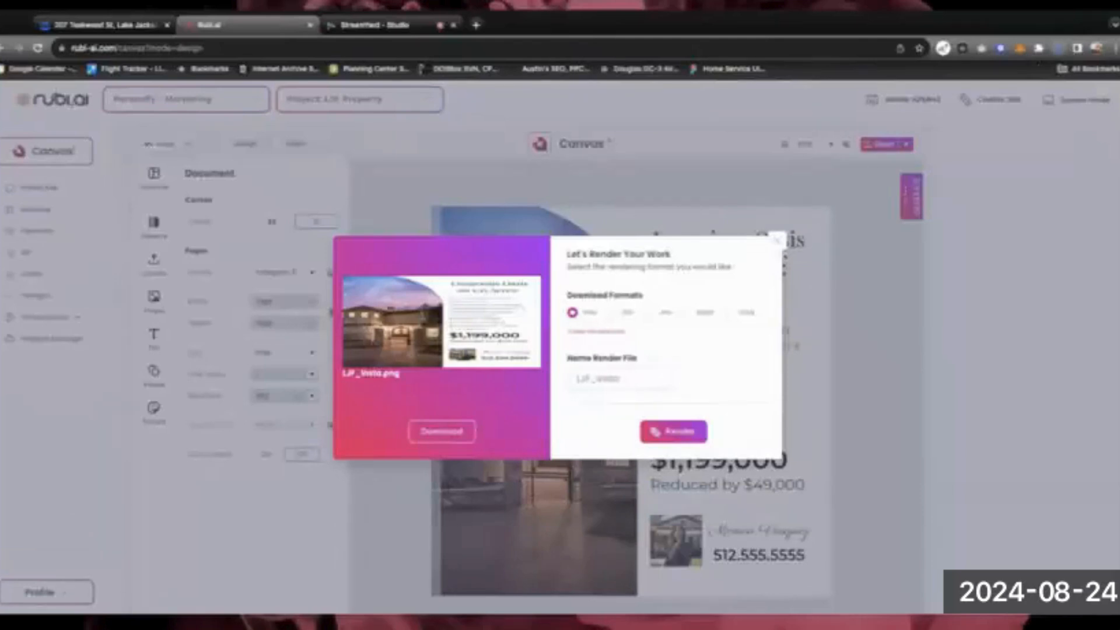
click(778, 240)
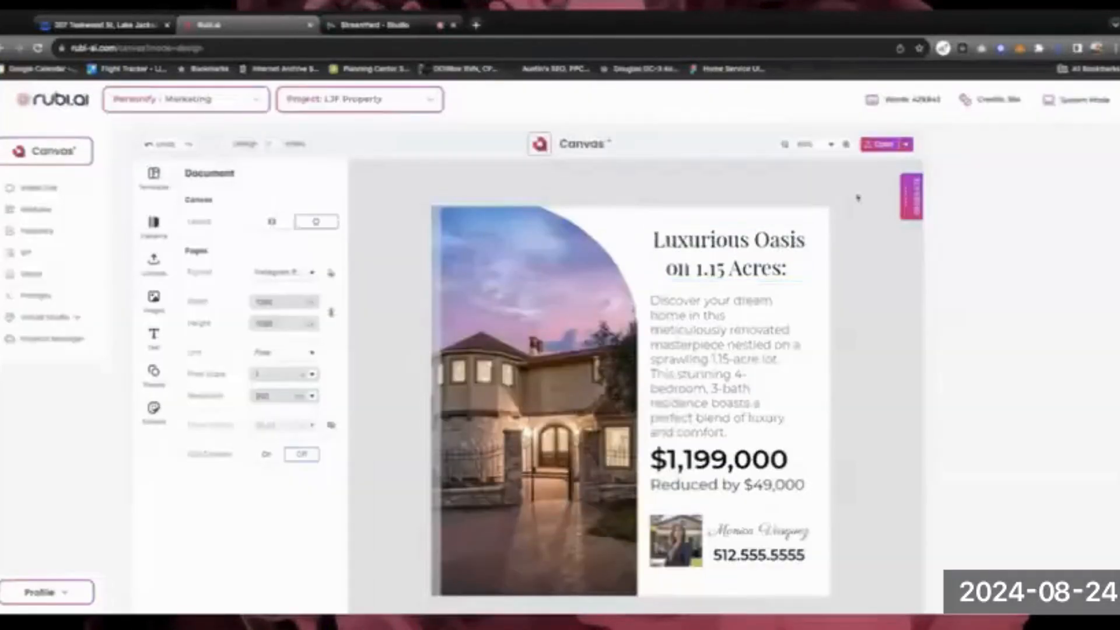
Save the finished flyer design from the Open button's dropdown
click(906, 145)
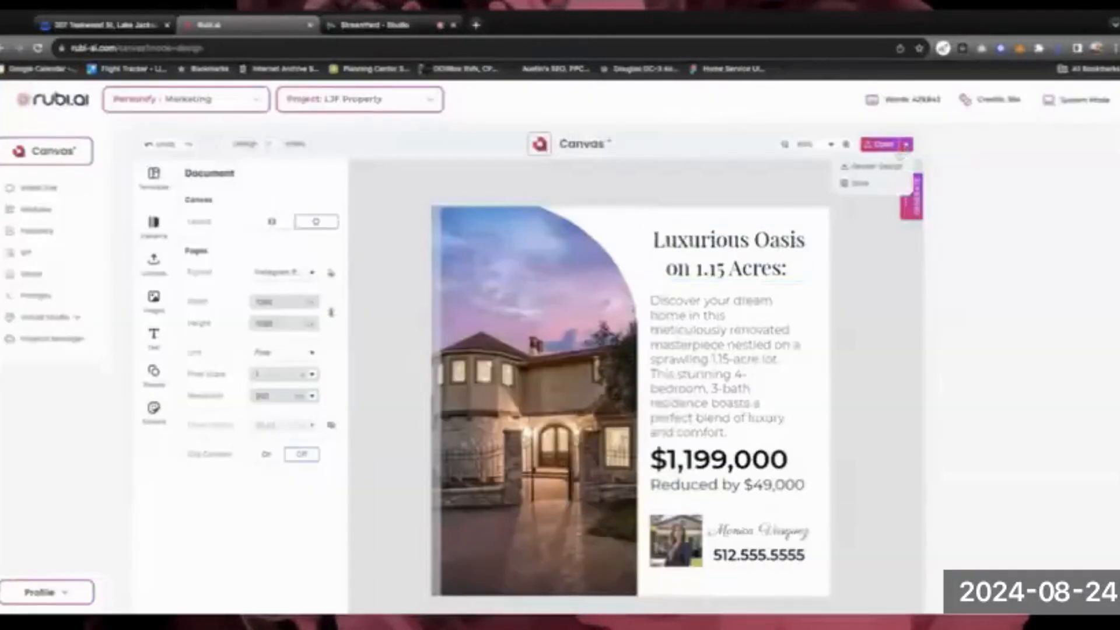
click(865, 182)
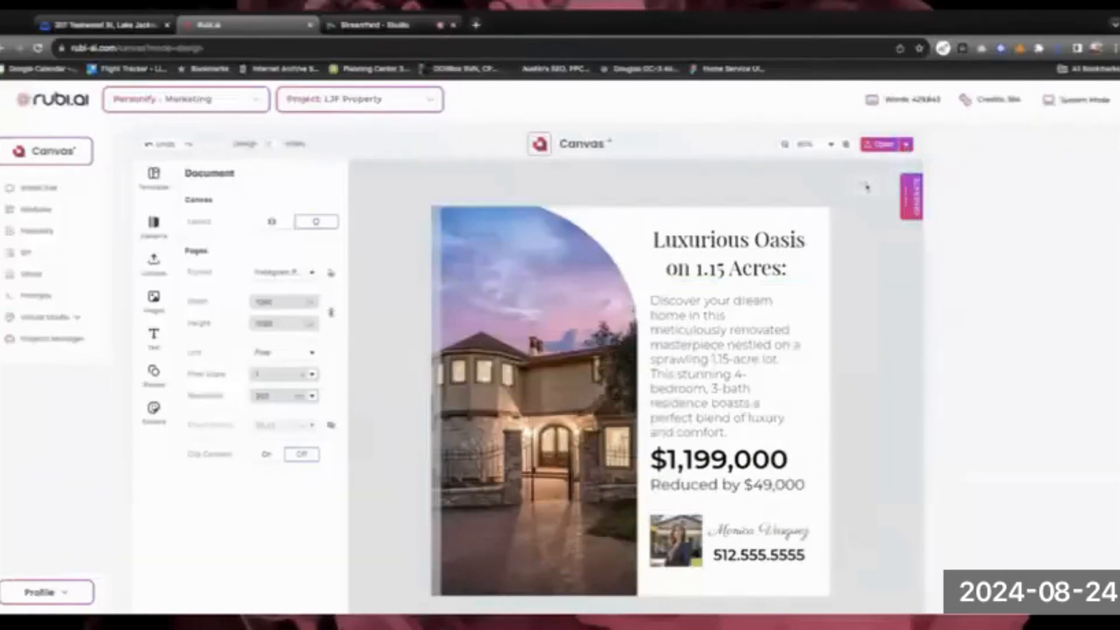
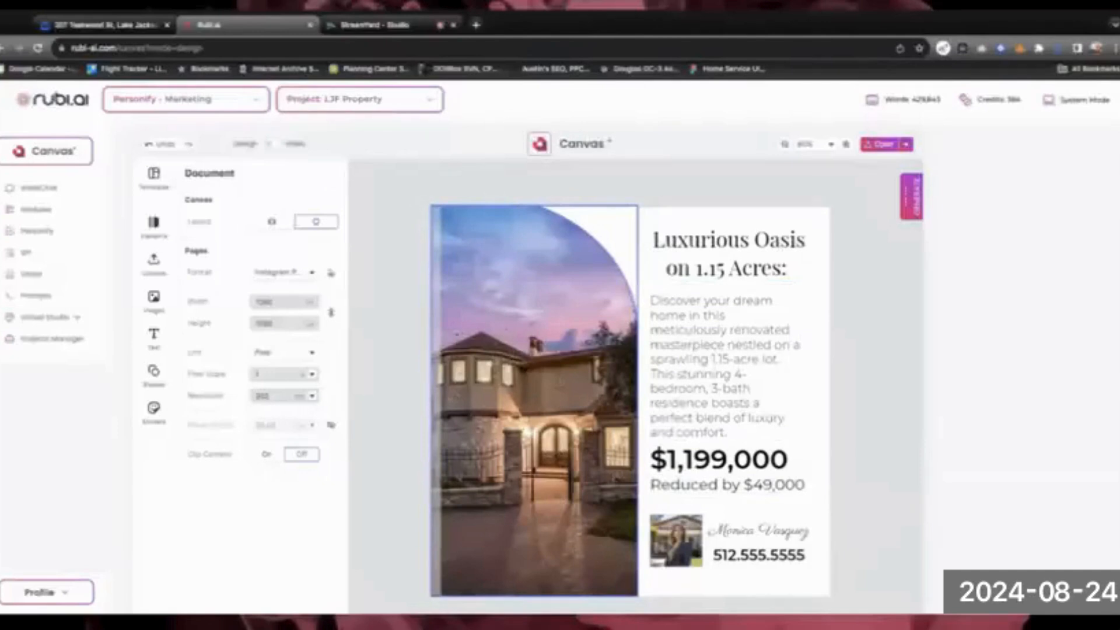
Look through the shapes library and document settings, selecting and deselecting the house photo
click(155, 374)
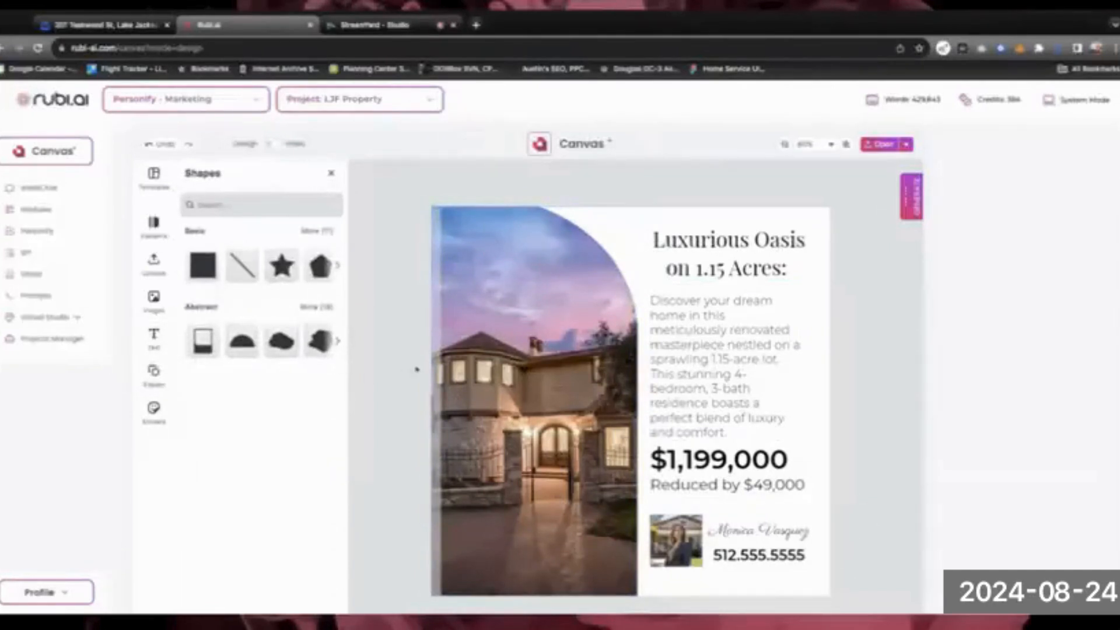
click(154, 374)
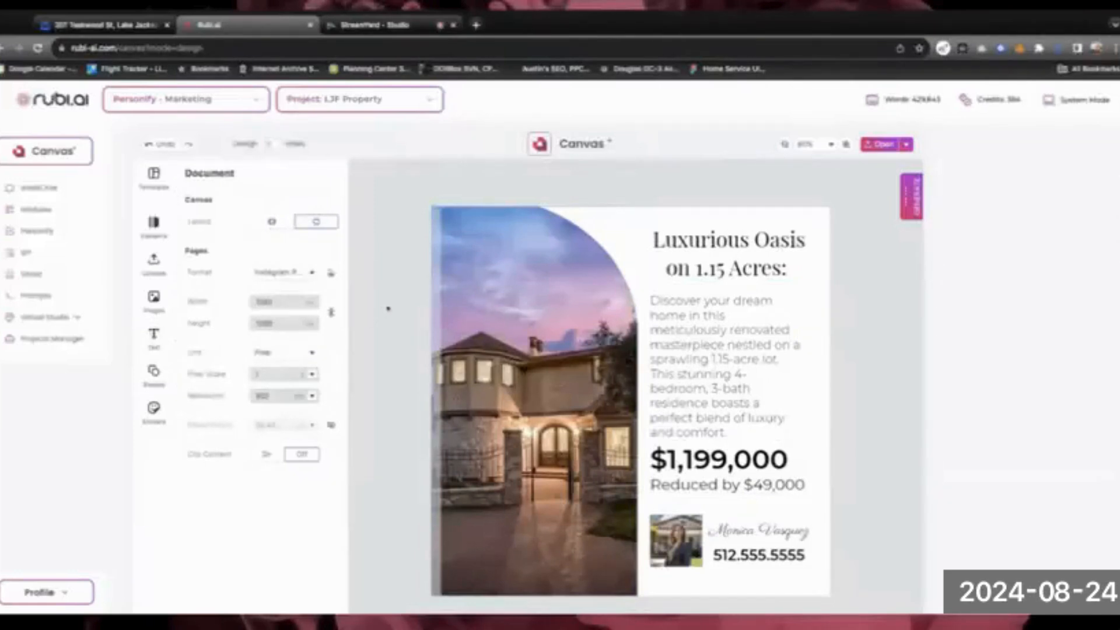
click(440, 251)
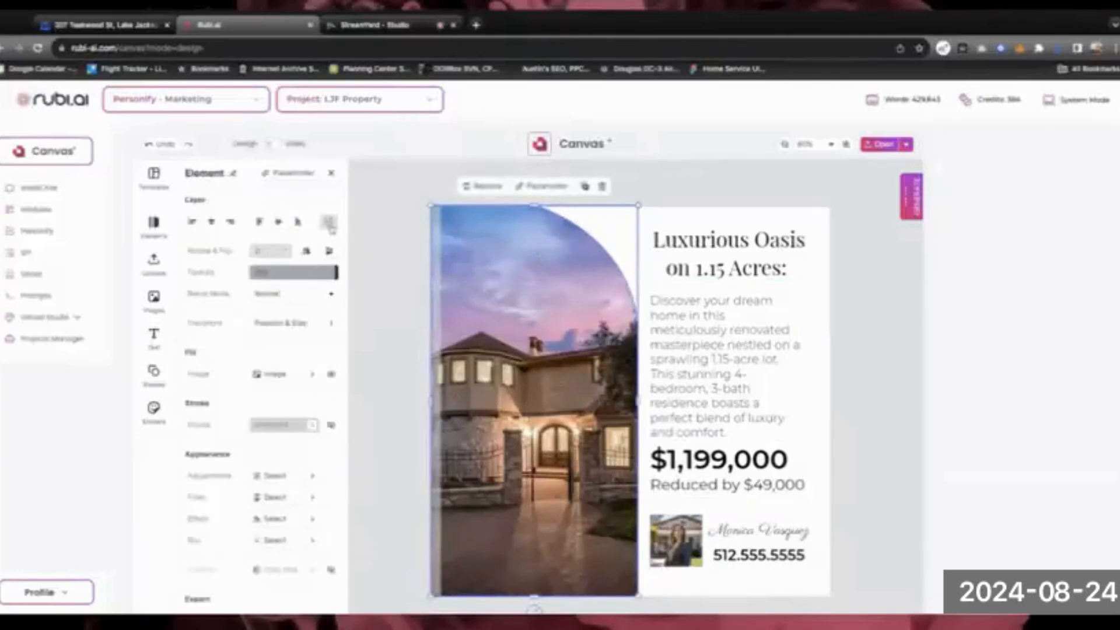
click(370, 229)
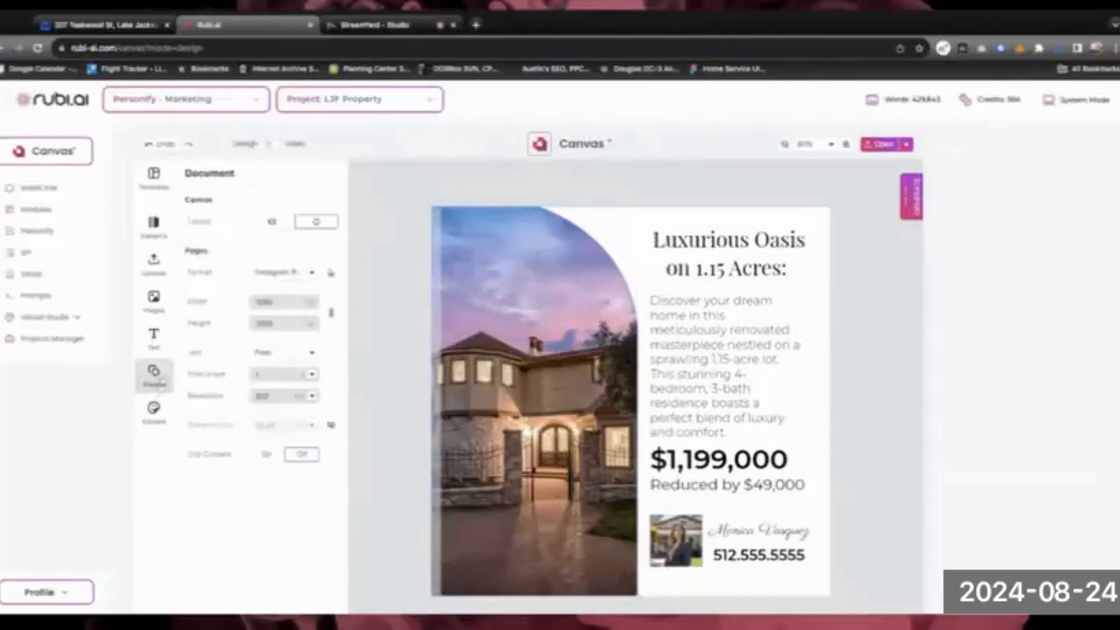
Add a black square with a star shape on top, then select both
click(160, 380)
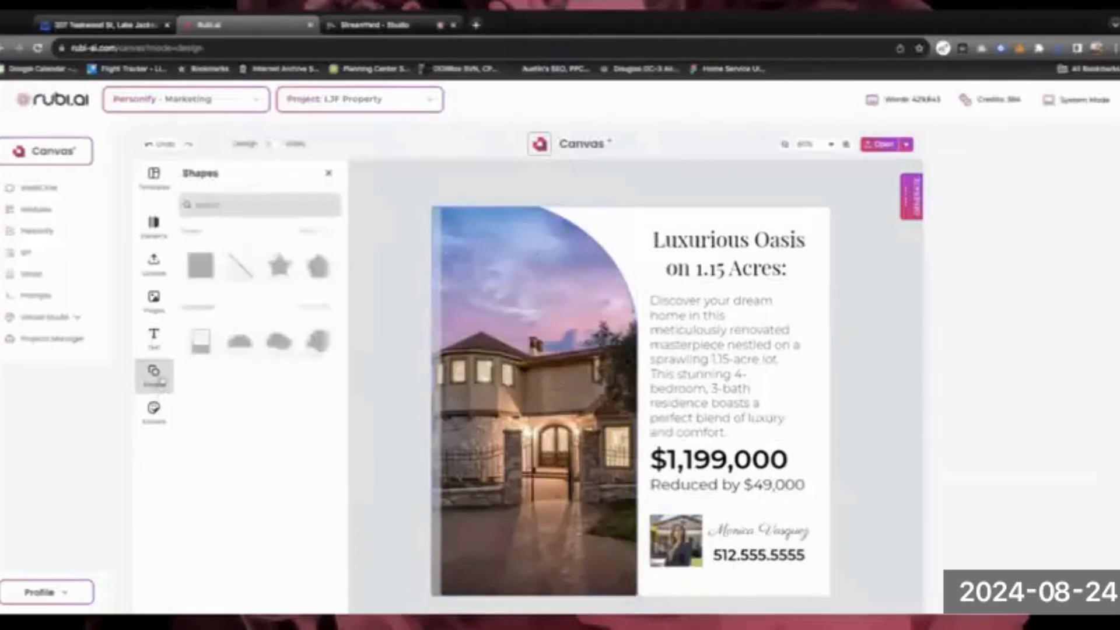
click(209, 271)
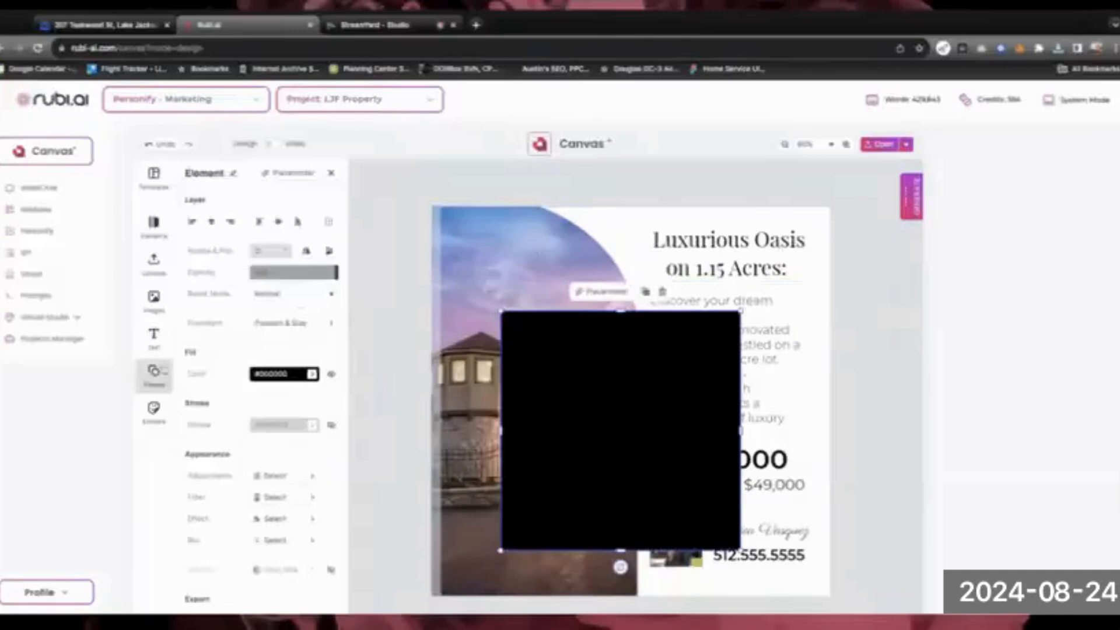
click(154, 374)
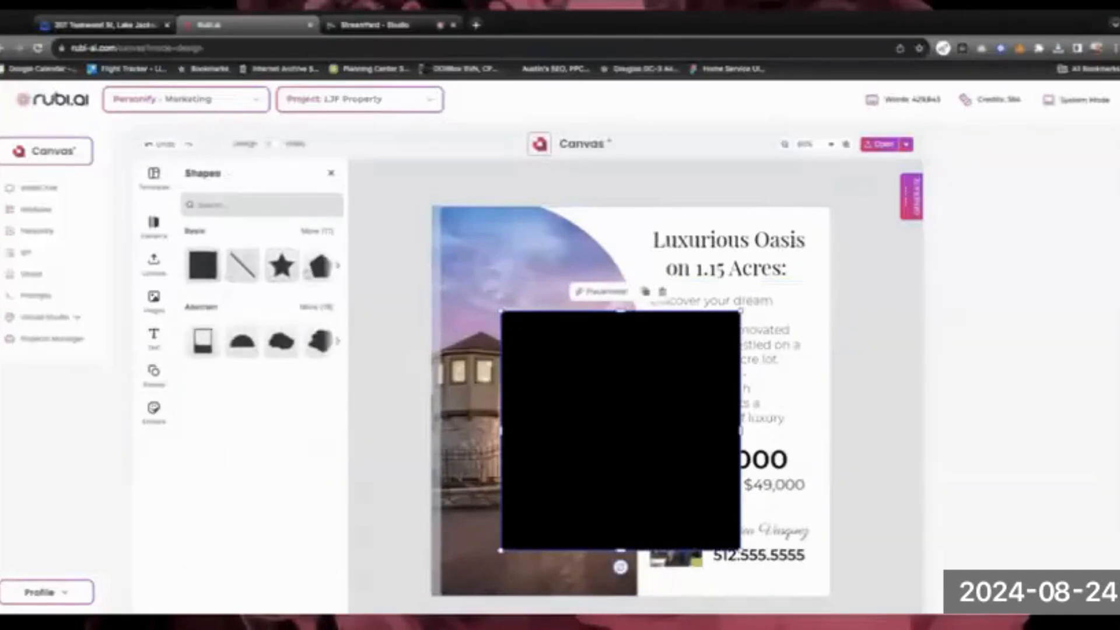
click(282, 265)
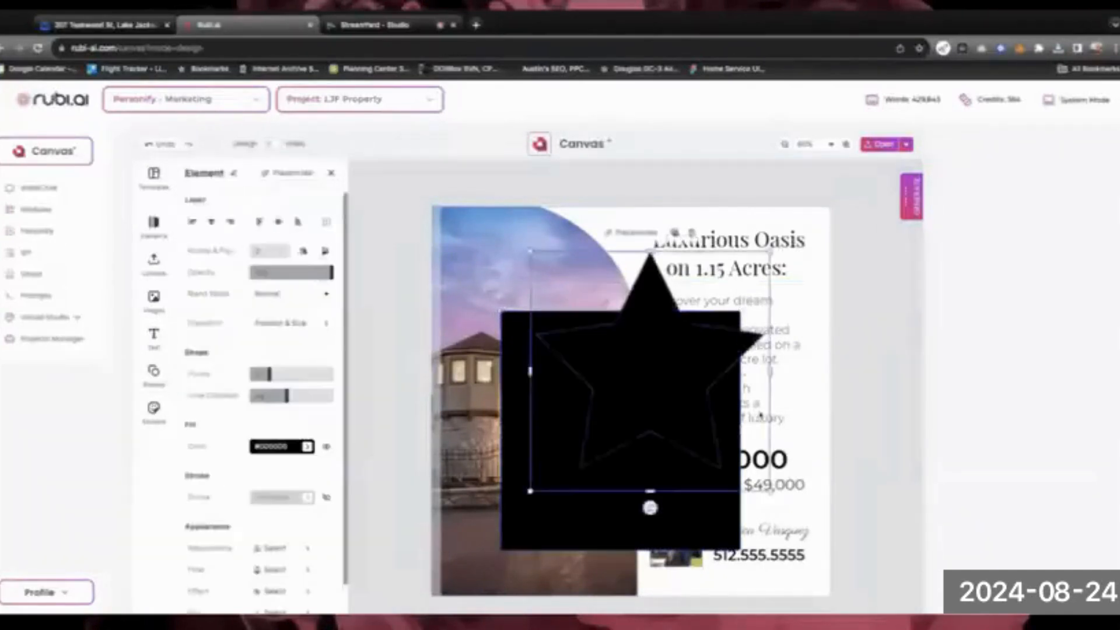
click(532, 421)
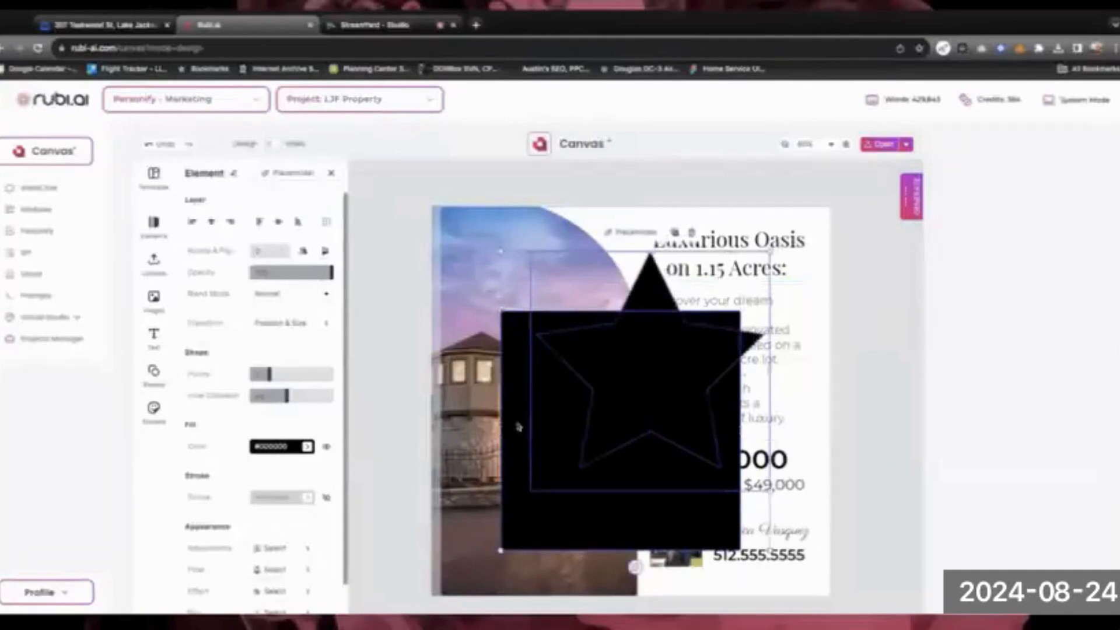
shift+click(518, 427)
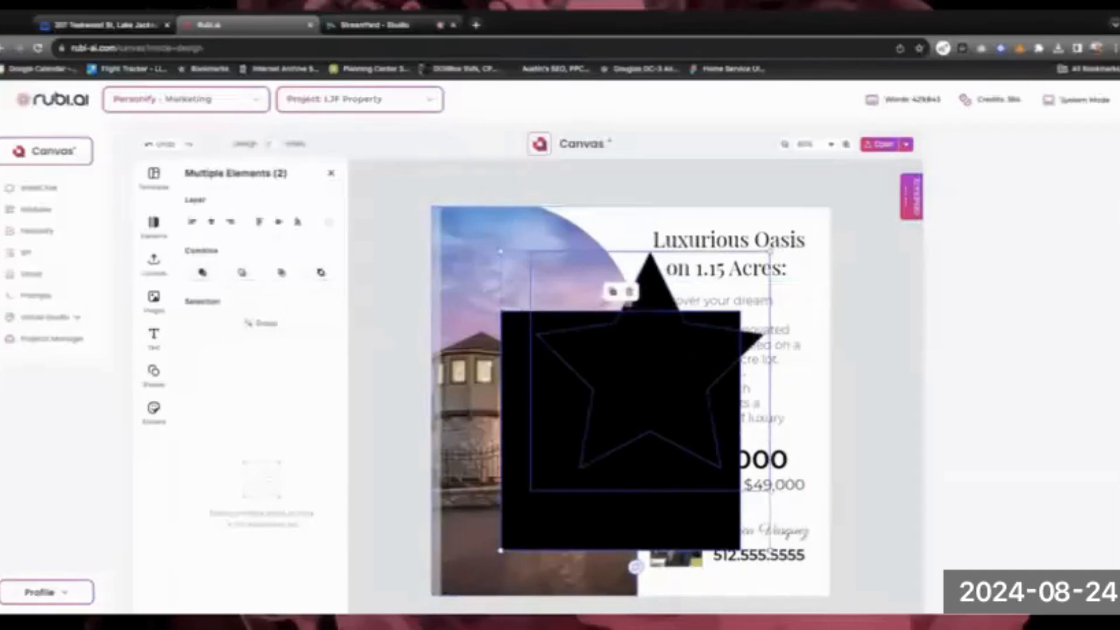
Move the star toward the page top, then delete both the star and the square
click(426, 243)
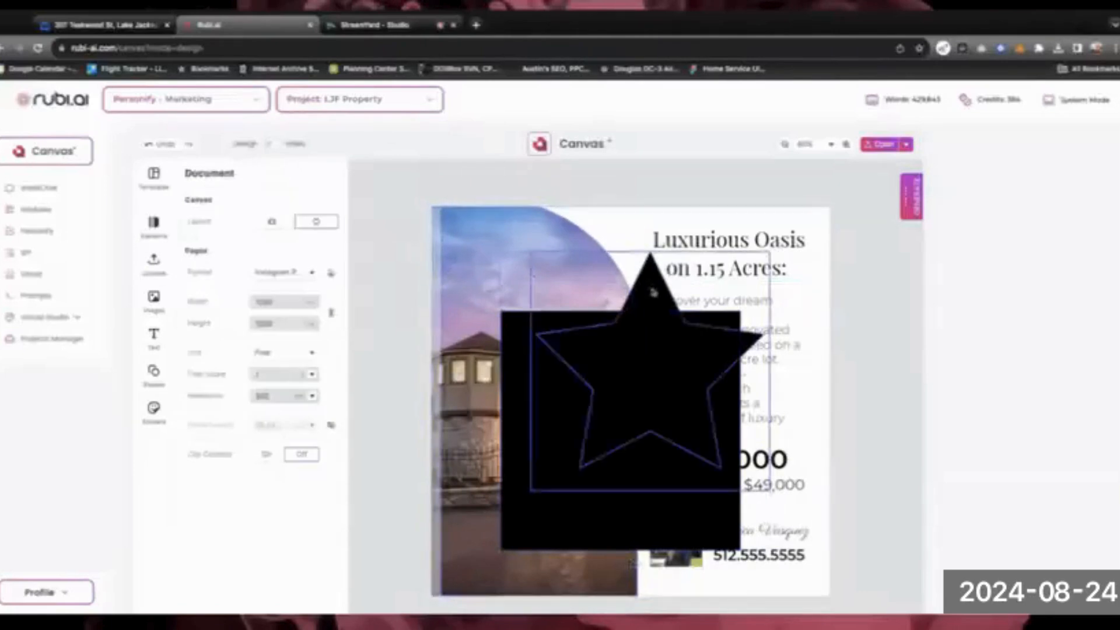
drag(653, 292, 632, 278)
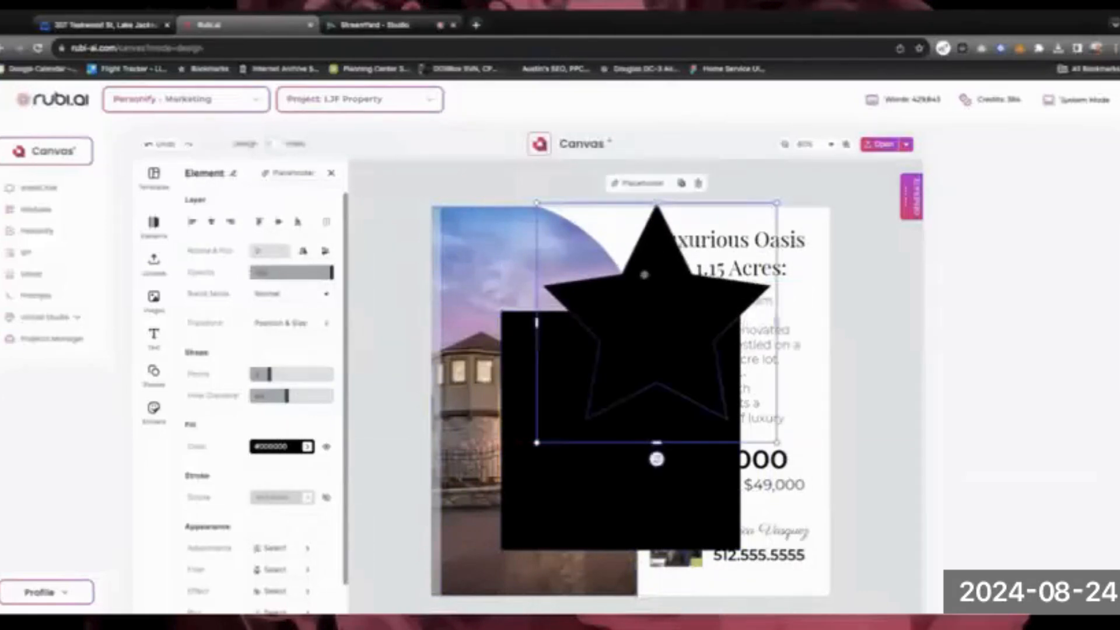
shift+click(599, 489)
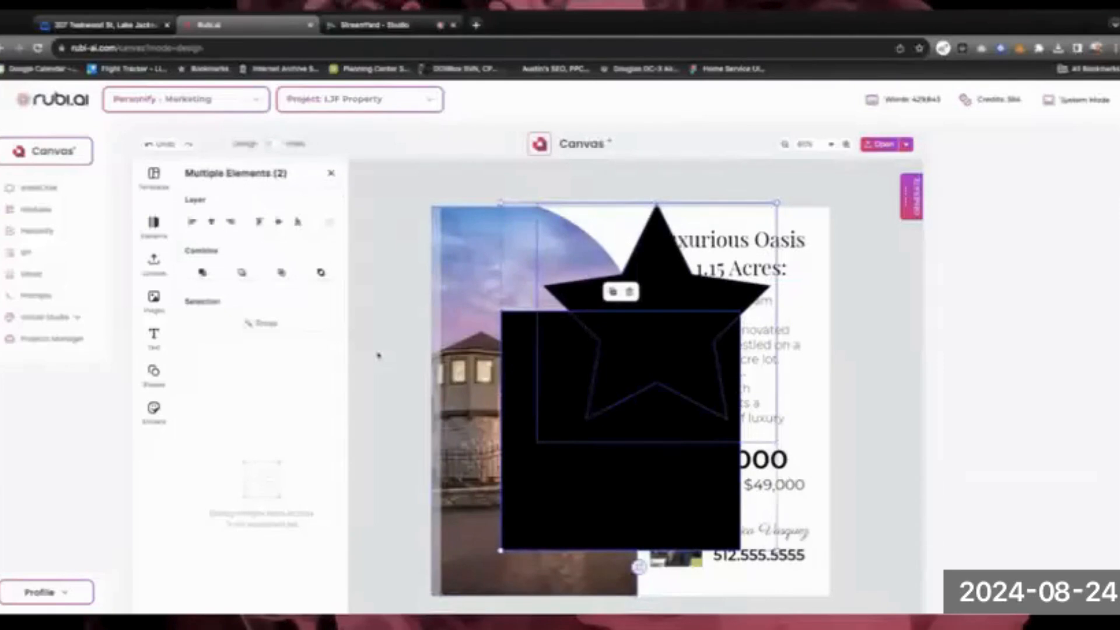
click(629, 292)
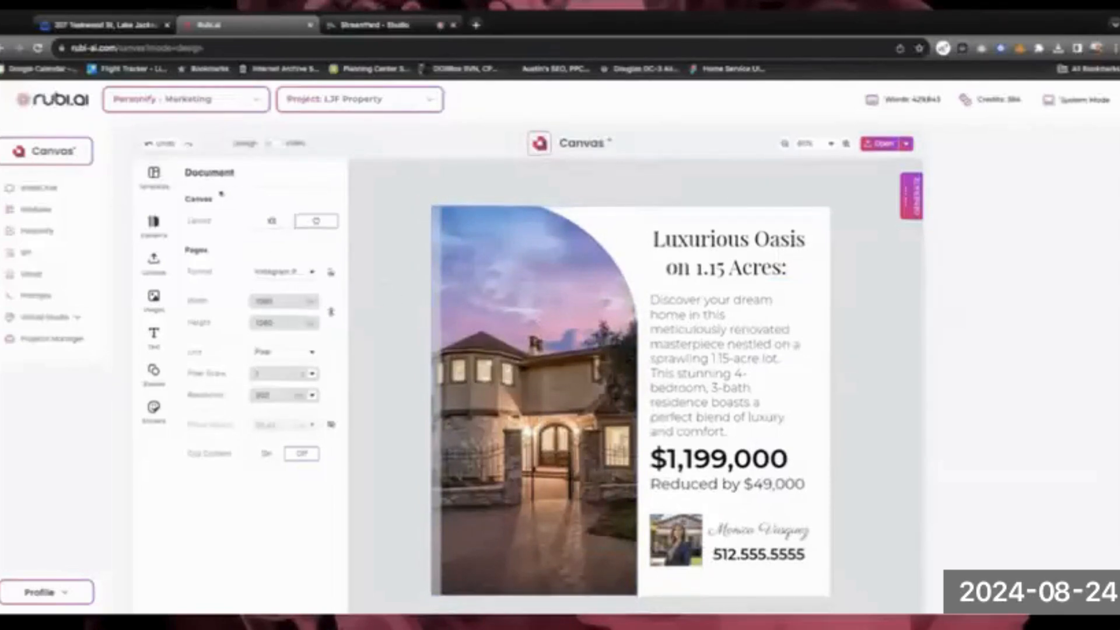
Cancel replacing the design with the blank template and go to the Canvas start page
click(174, 185)
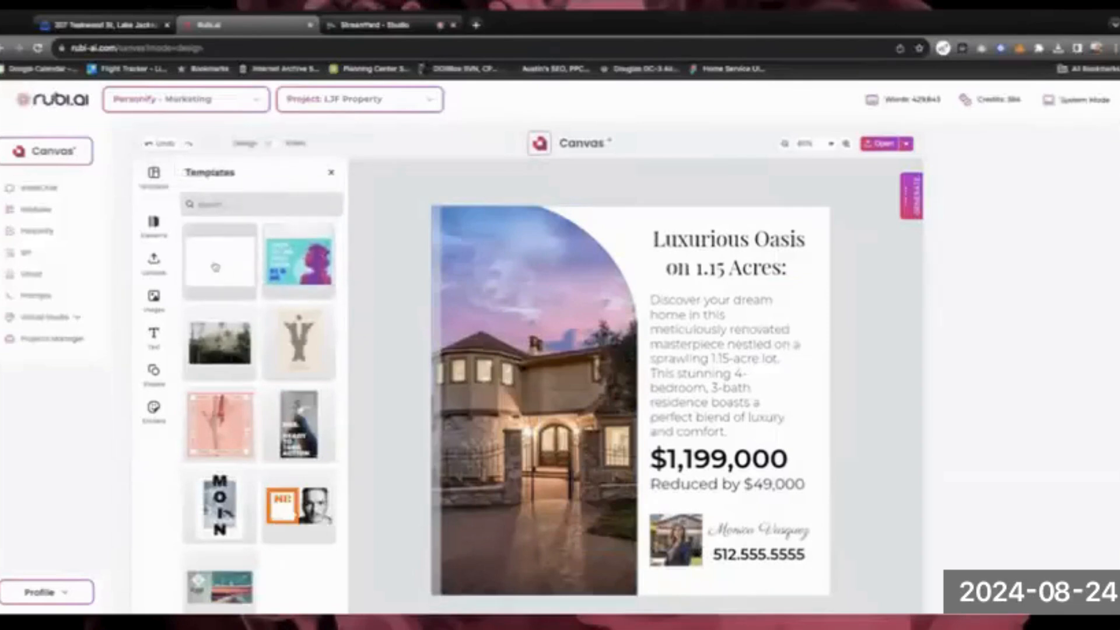
click(217, 268)
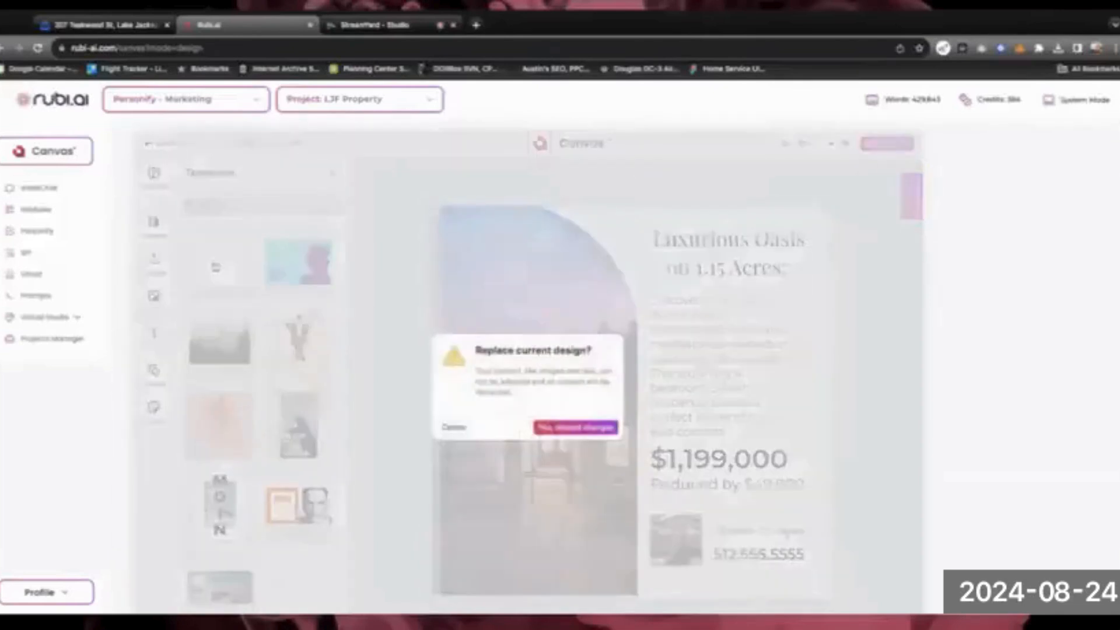
click(458, 428)
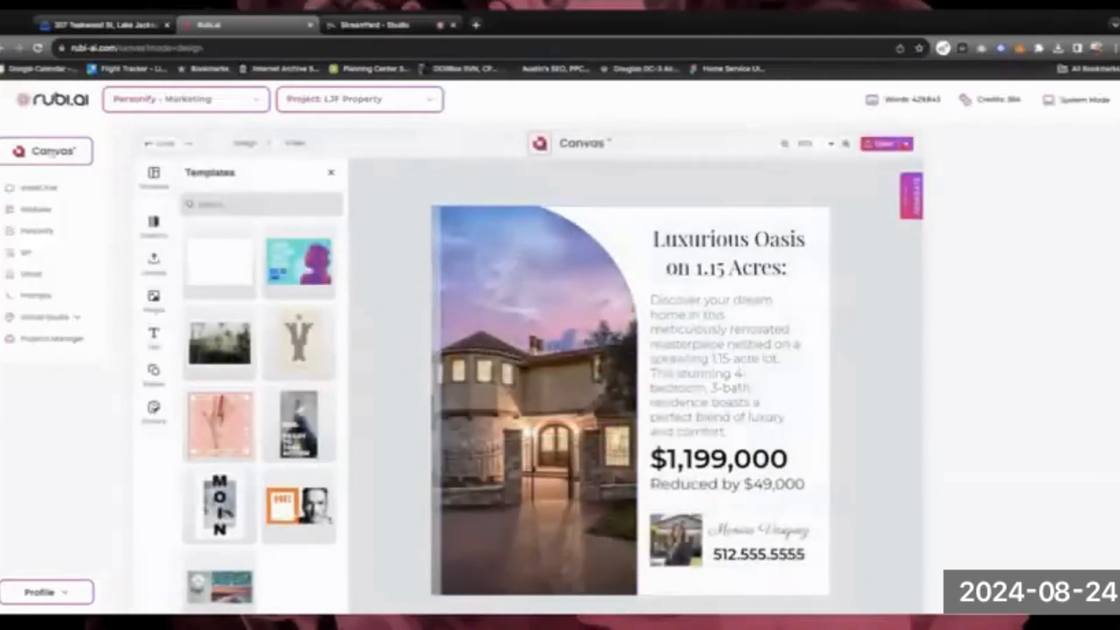
click(51, 152)
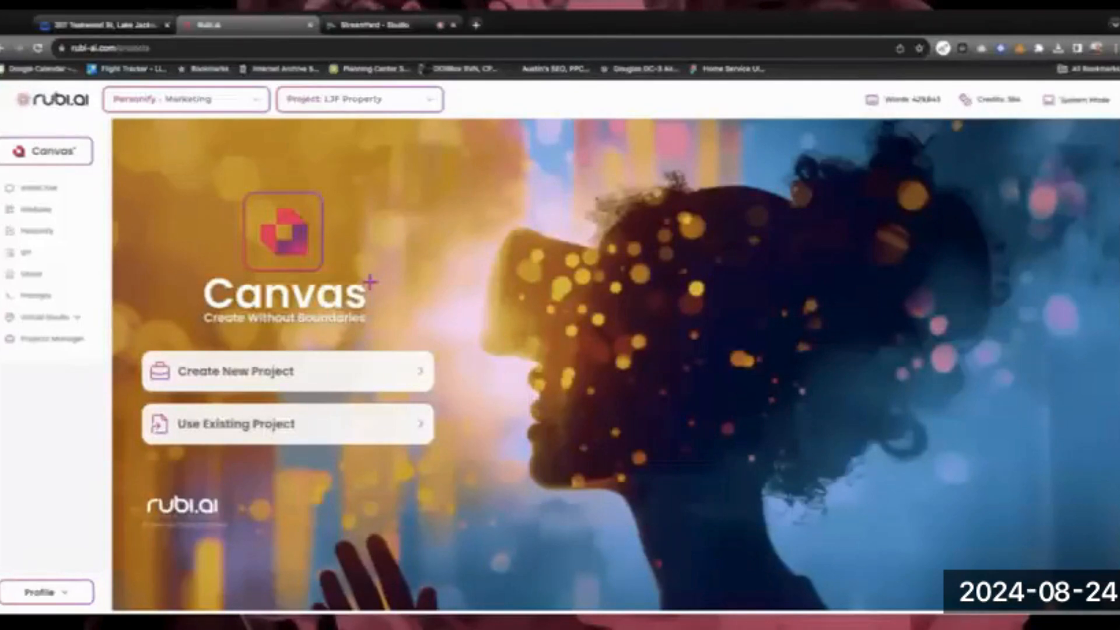
Dismiss the existing-projects picker and start a new blank design in the Design Editor
click(289, 424)
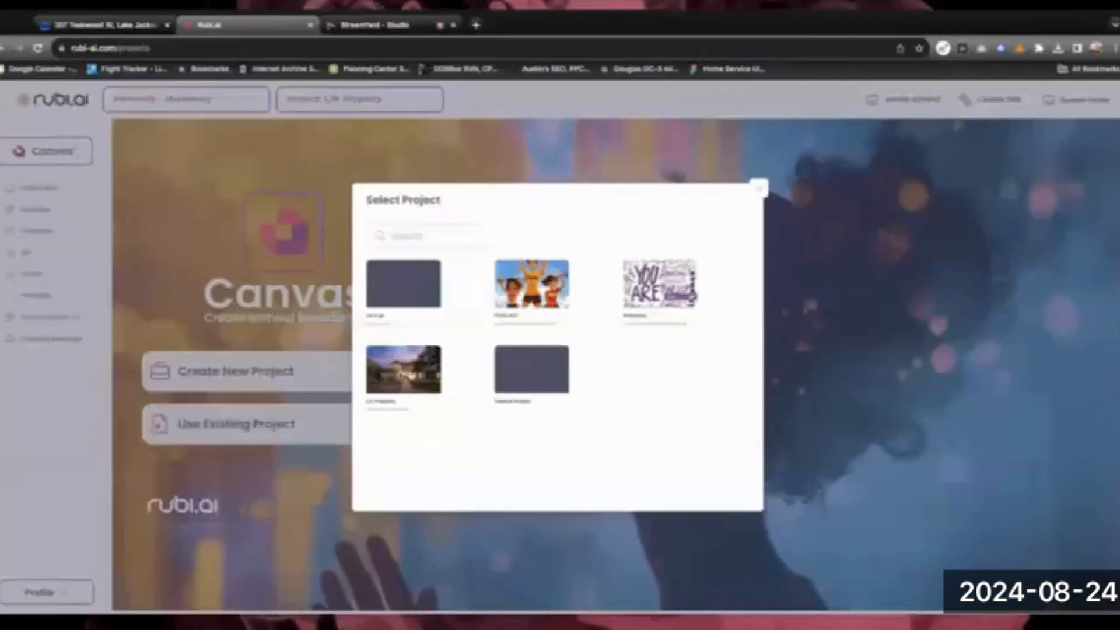
click(410, 374)
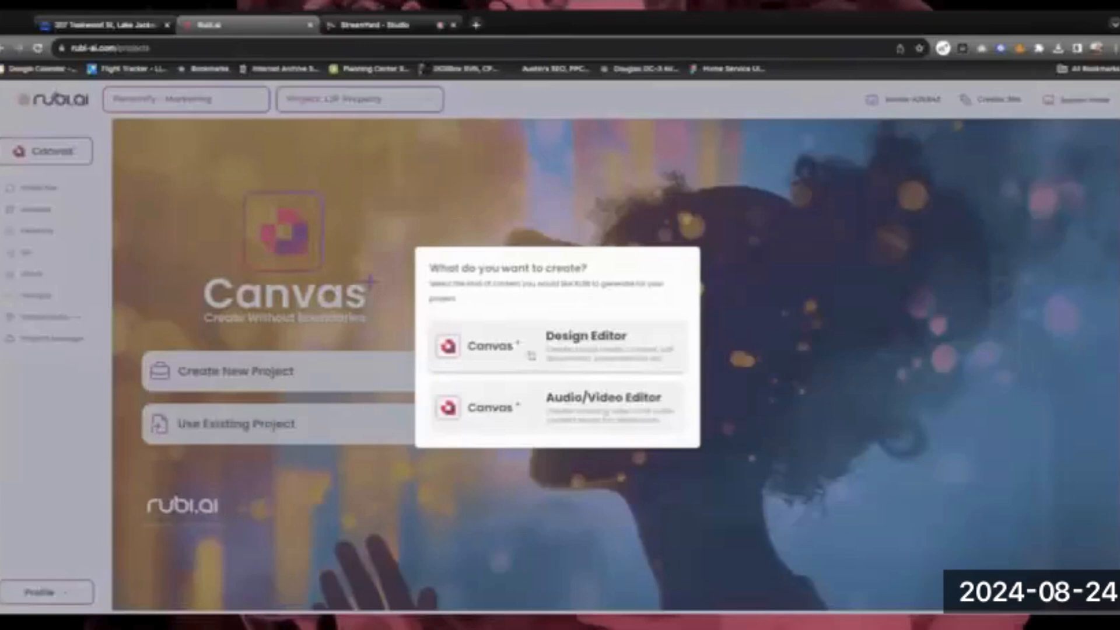
click(531, 355)
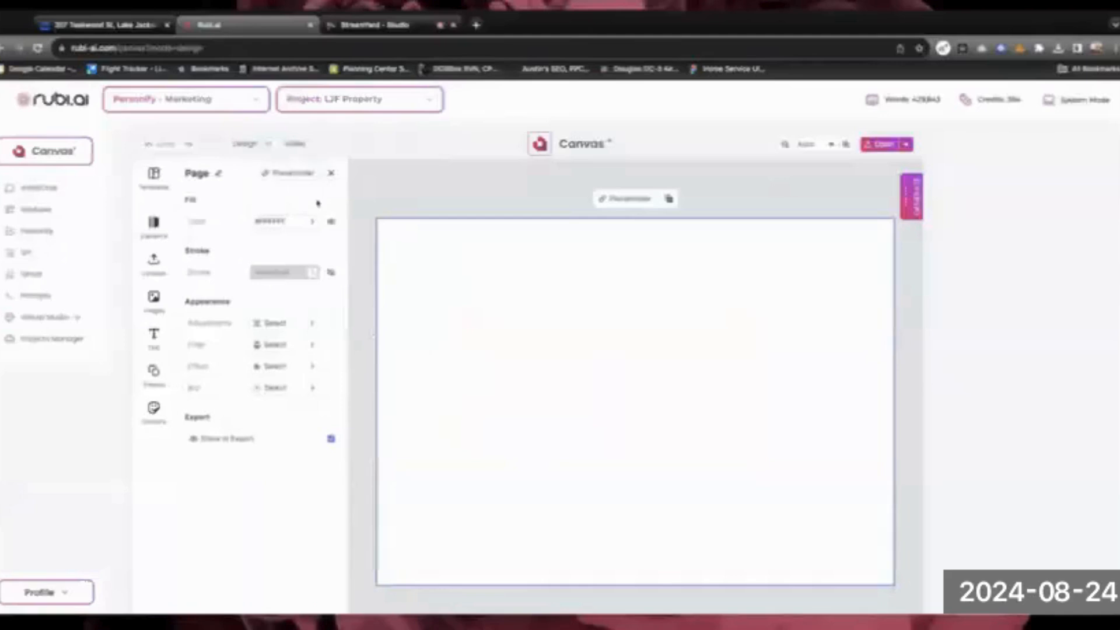
Show the saved templates list in the asset library, with one template dated Aug 24, 2024
click(332, 174)
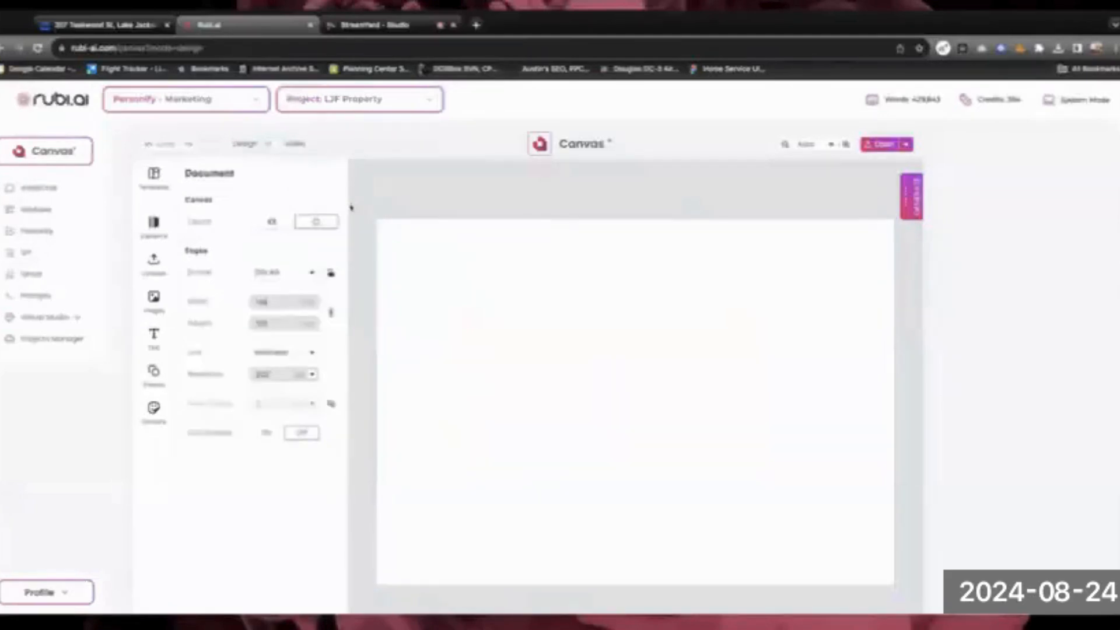
click(884, 145)
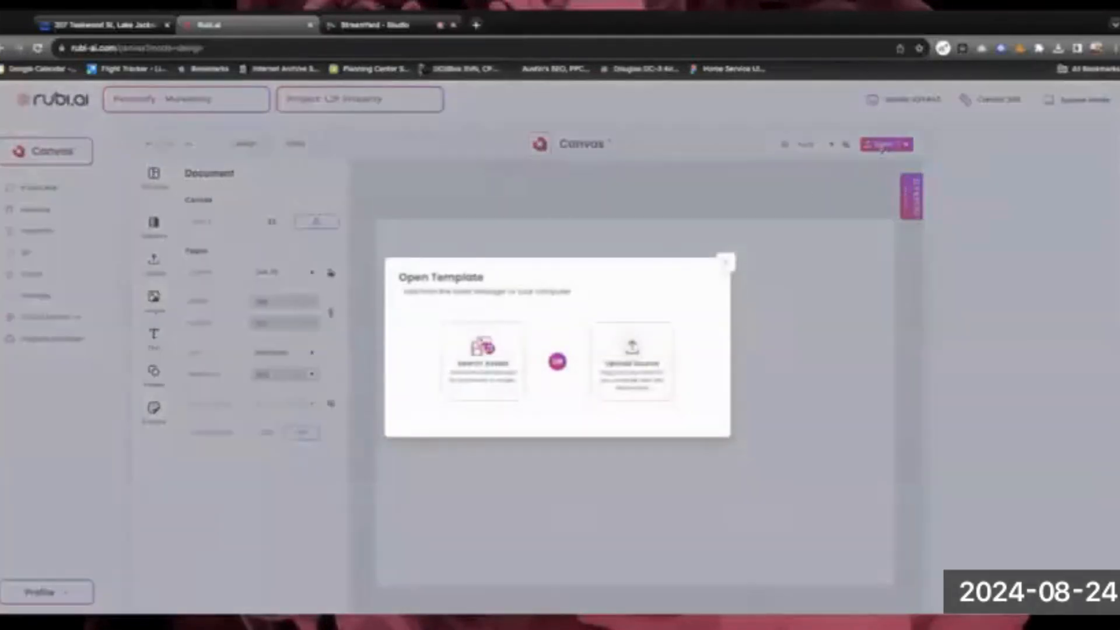
click(482, 361)
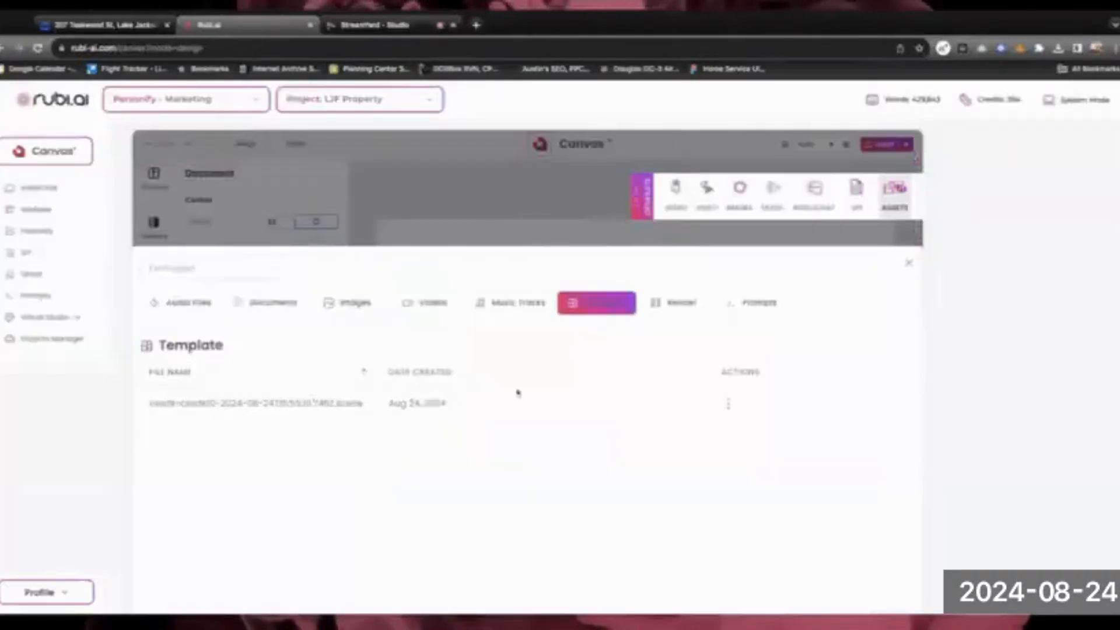
Insert the saved Luxurious Oasis listing template onto the canvas, then return to the Canvas start page
click(728, 406)
click(728, 403)
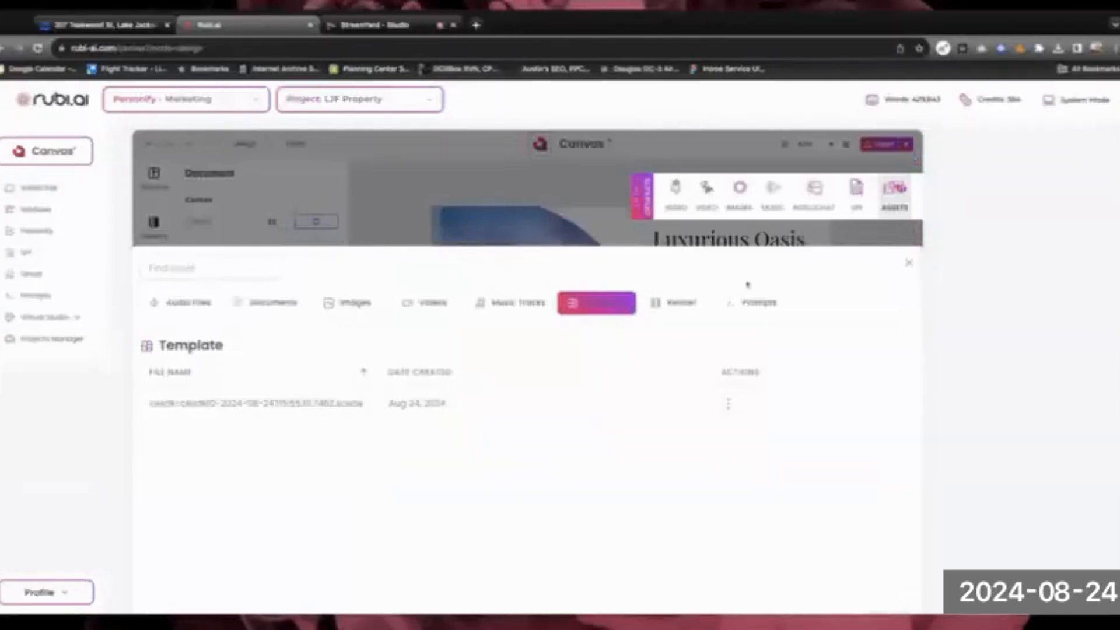
click(909, 264)
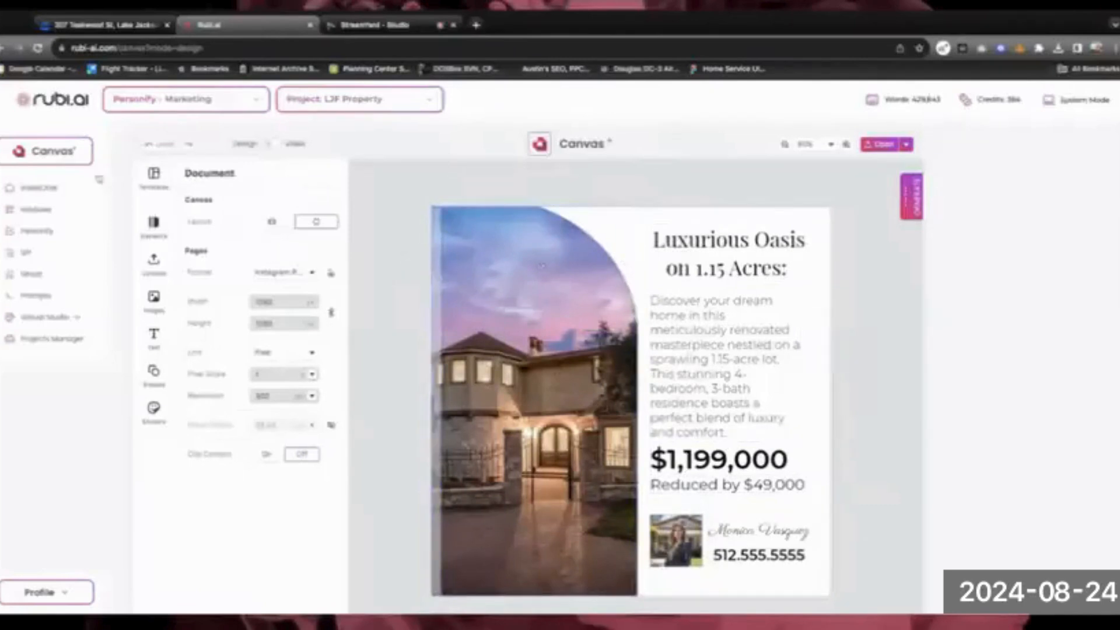
click(69, 156)
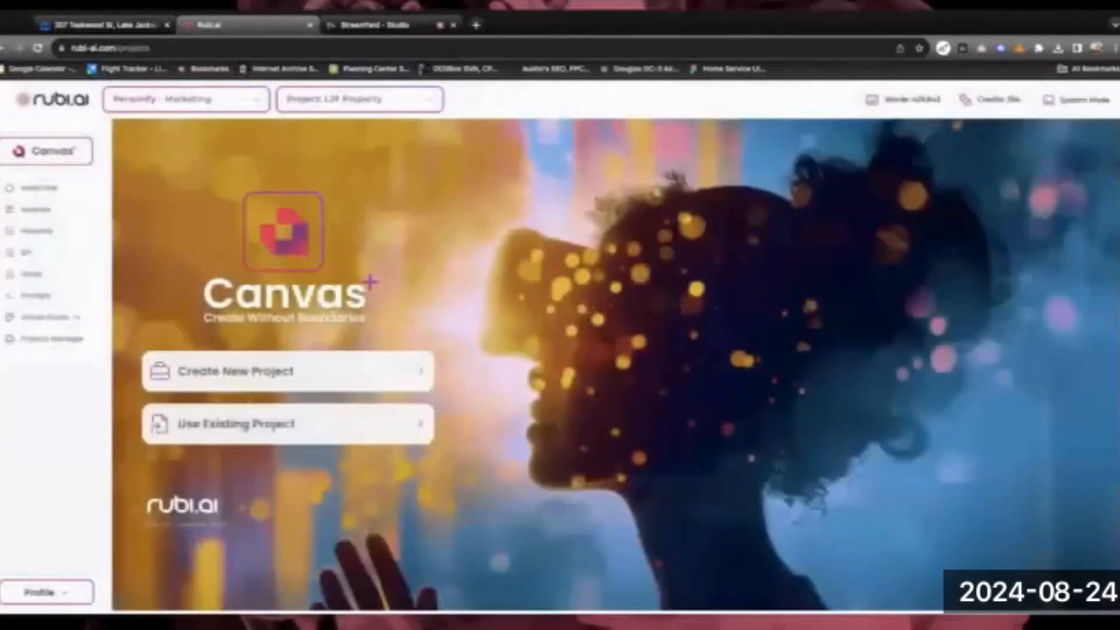
Start a new Design Editor page in the existing LJF Property project
click(252, 424)
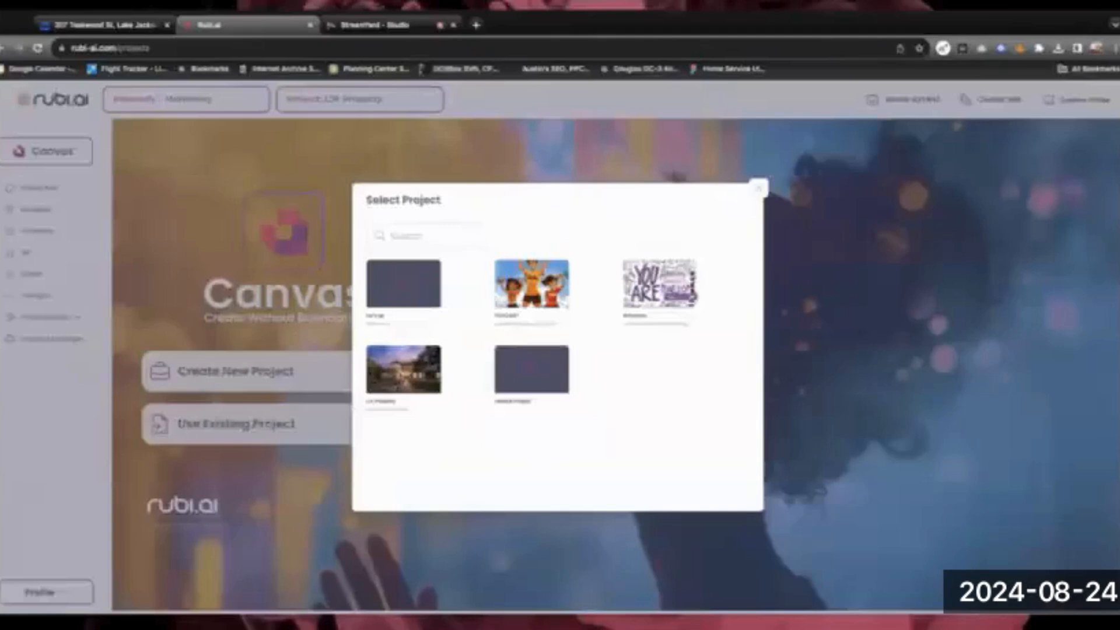
click(395, 382)
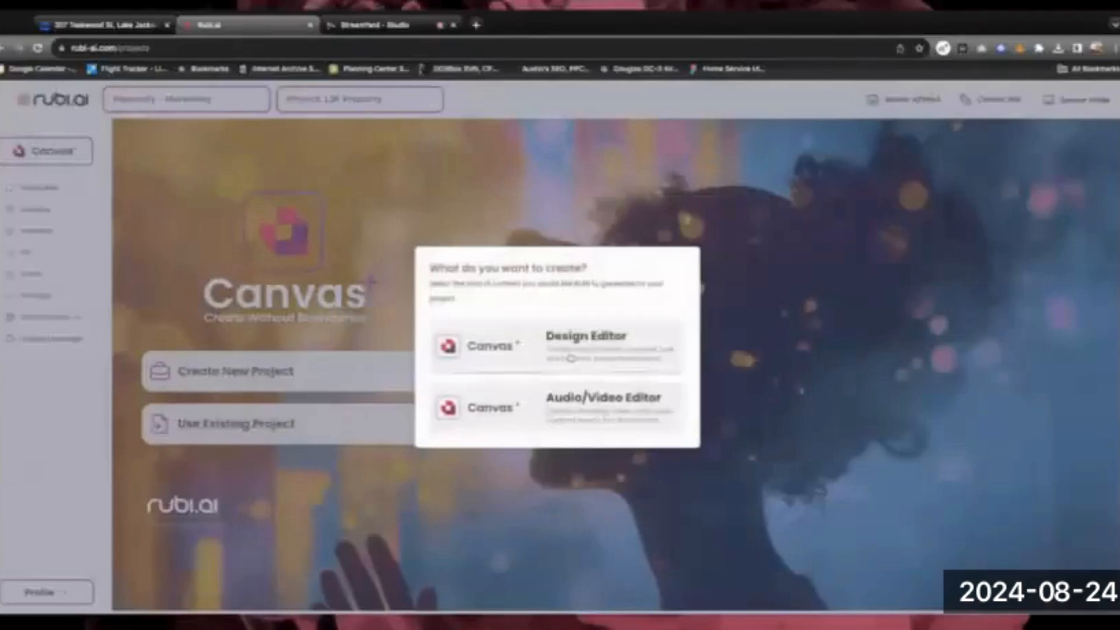
click(569, 356)
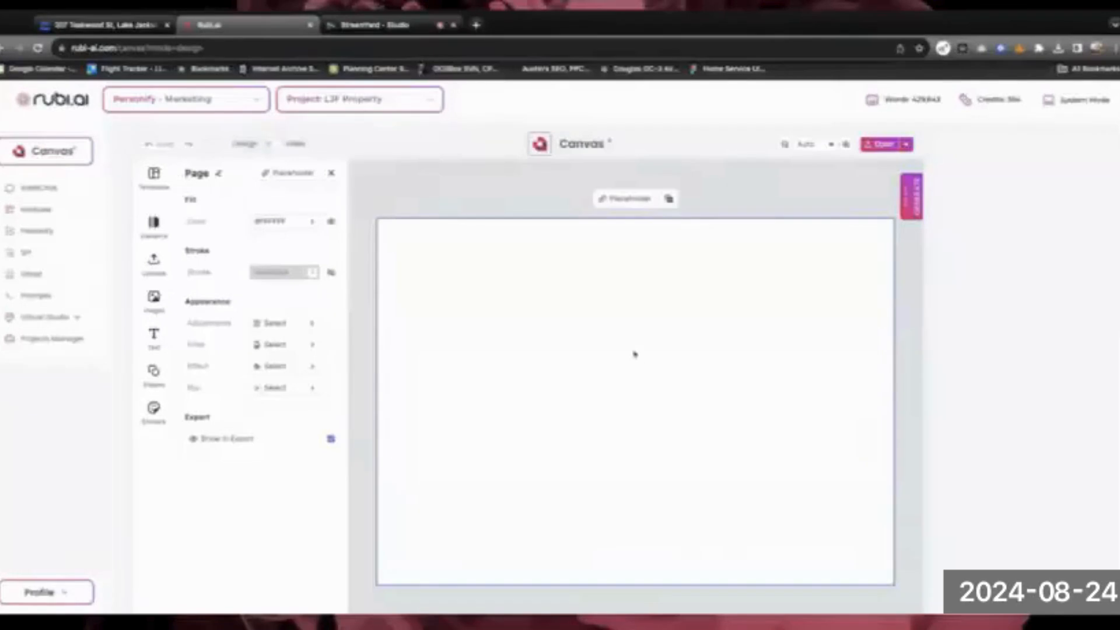
click(331, 173)
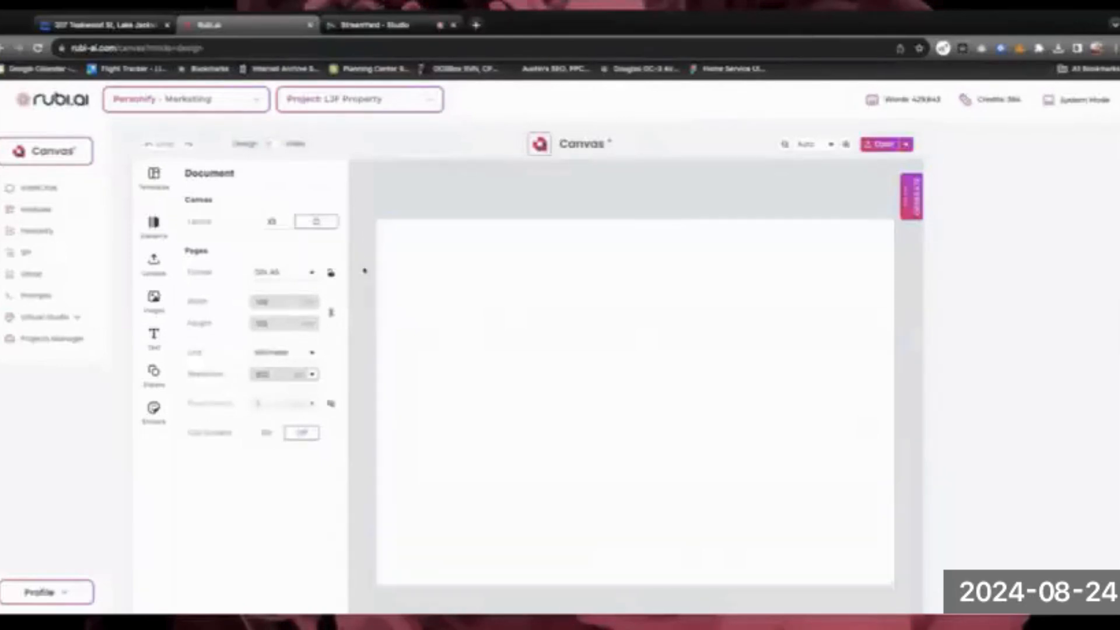
Set the page format to Letter and open the MidJourney AI image generator
click(283, 273)
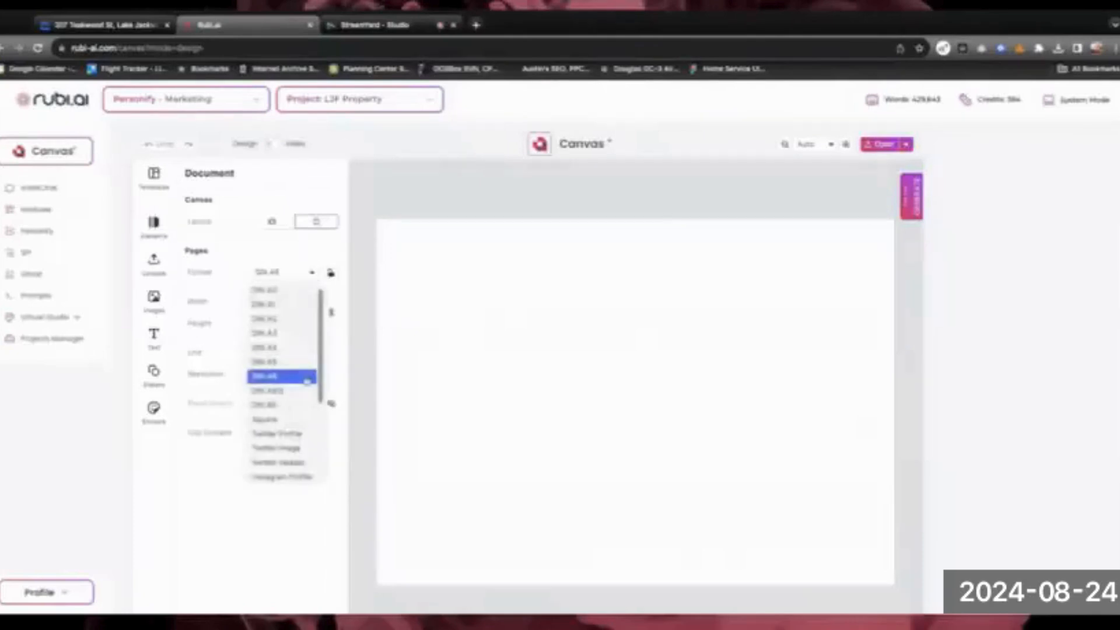
scroll(307, 382, down, 3)
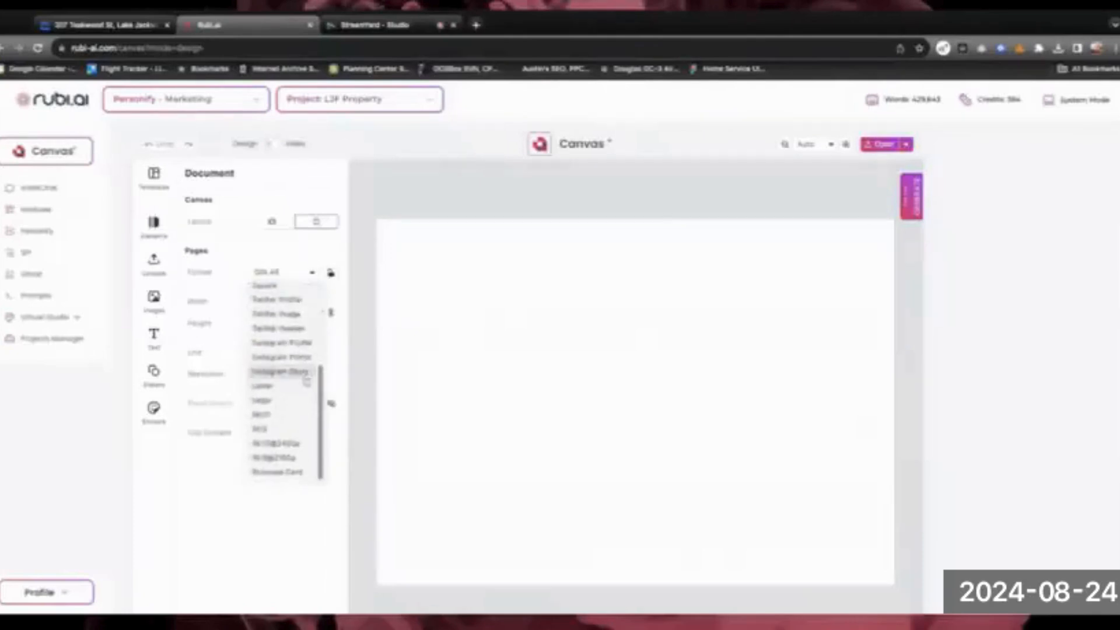
click(274, 386)
click(915, 196)
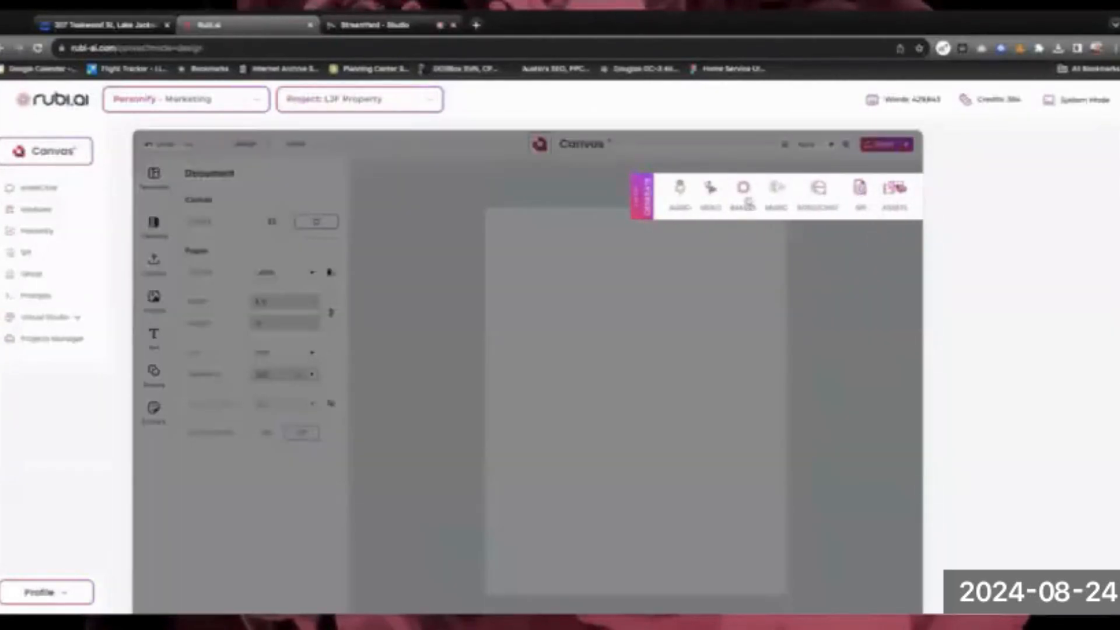
click(745, 192)
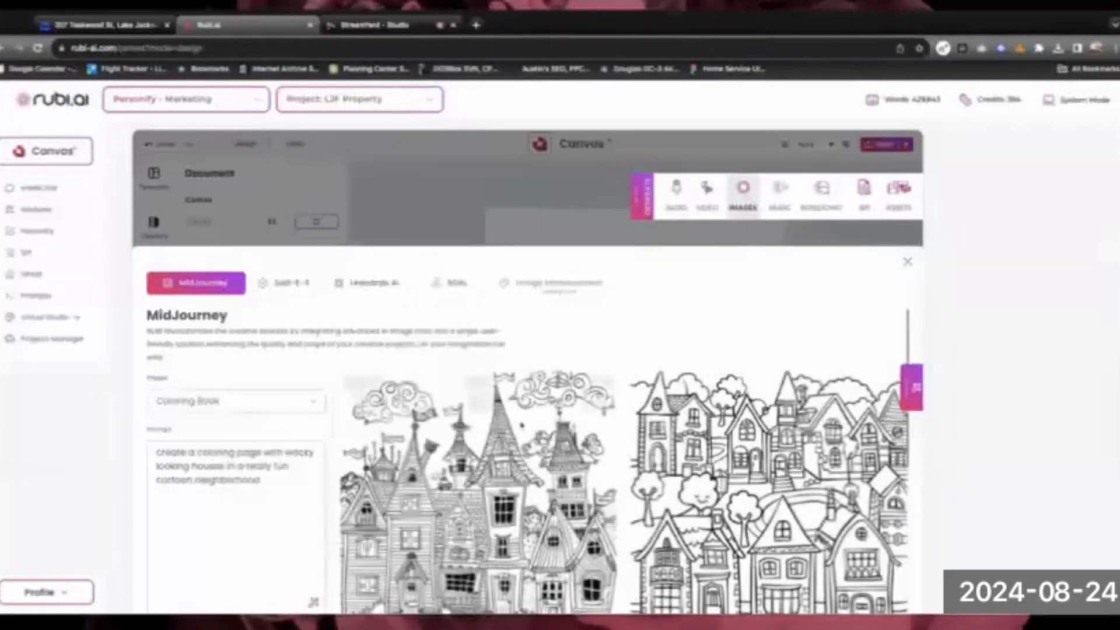
Preview the left coloring-book house image from the MidJourney results, then close the generator
scroll(525, 461, down, 5)
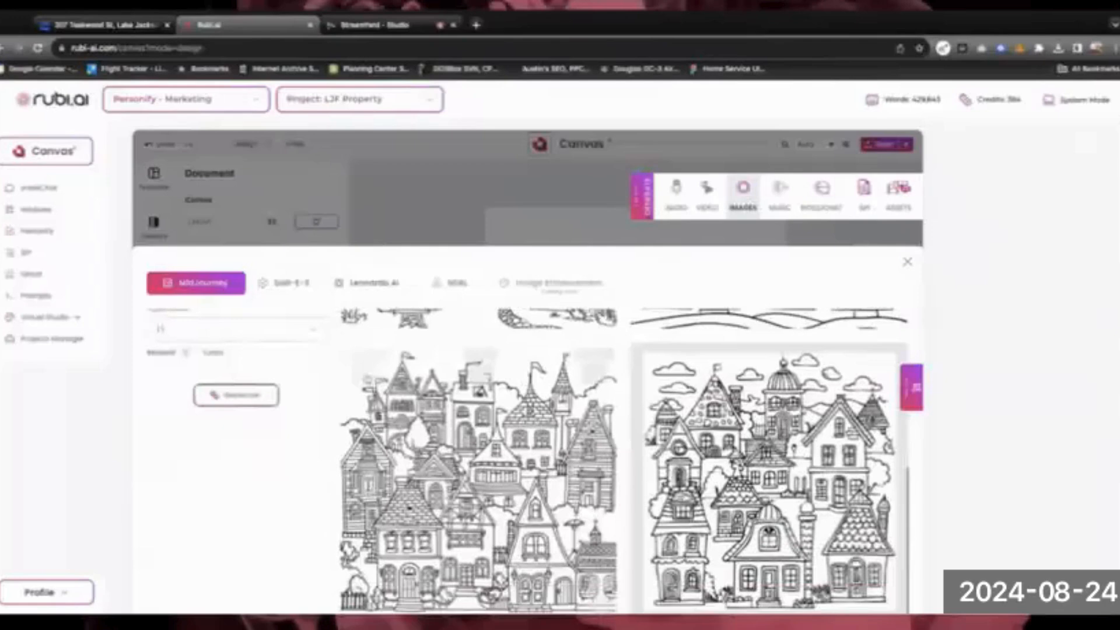
click(367, 379)
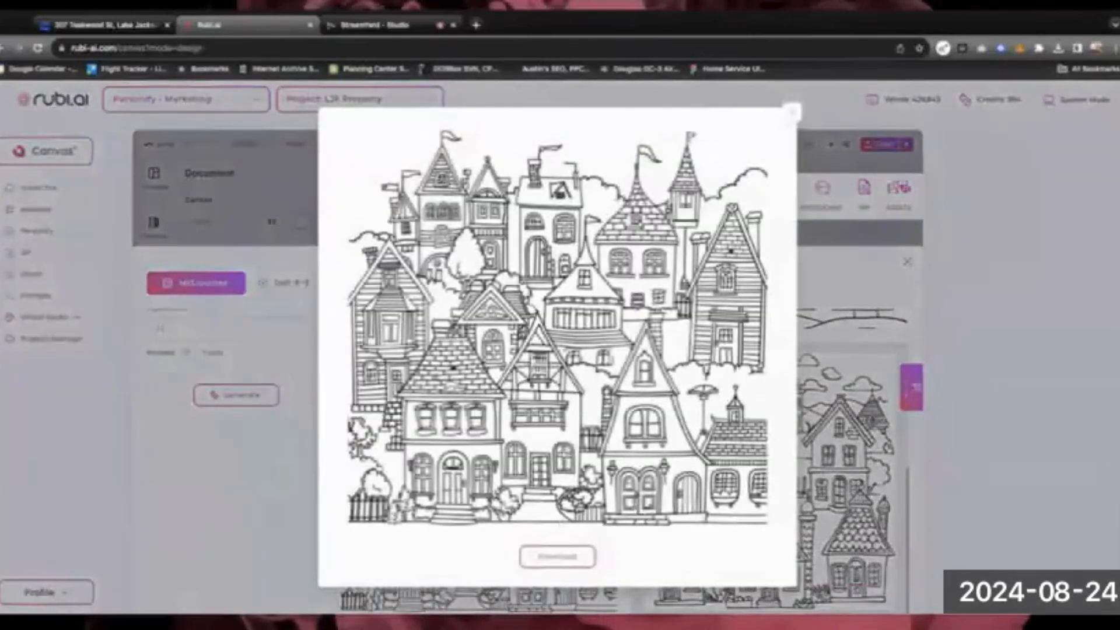
click(793, 112)
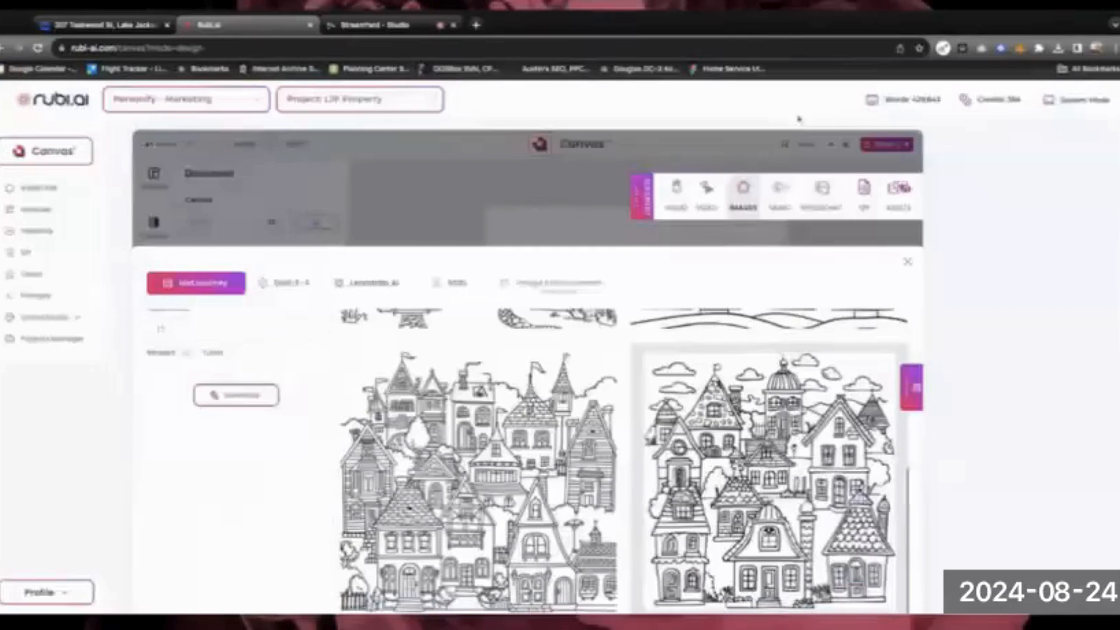
click(908, 261)
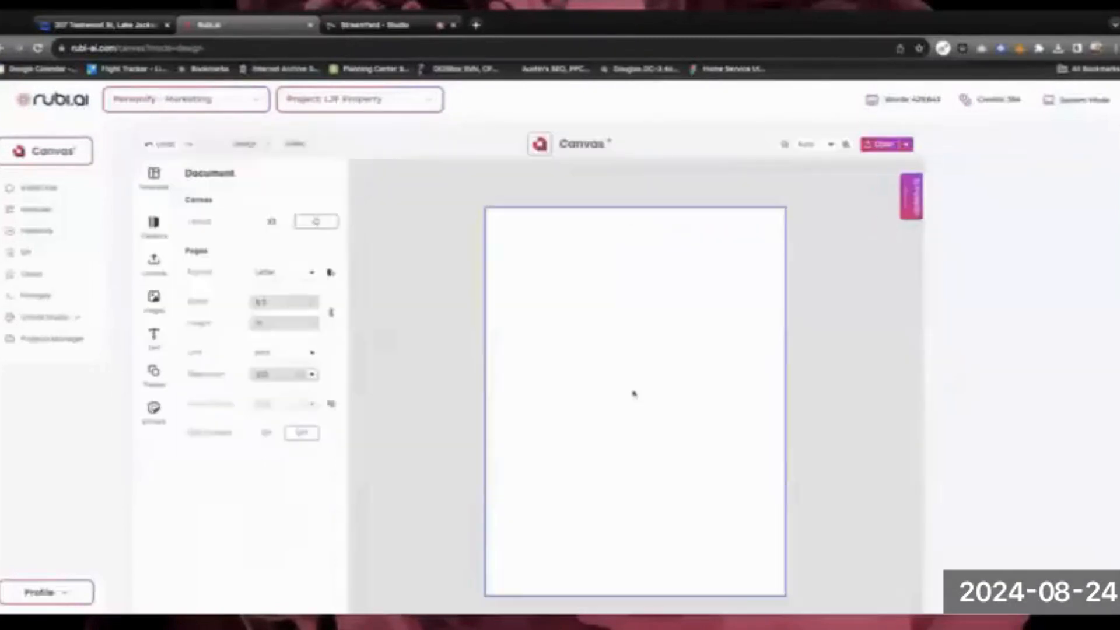